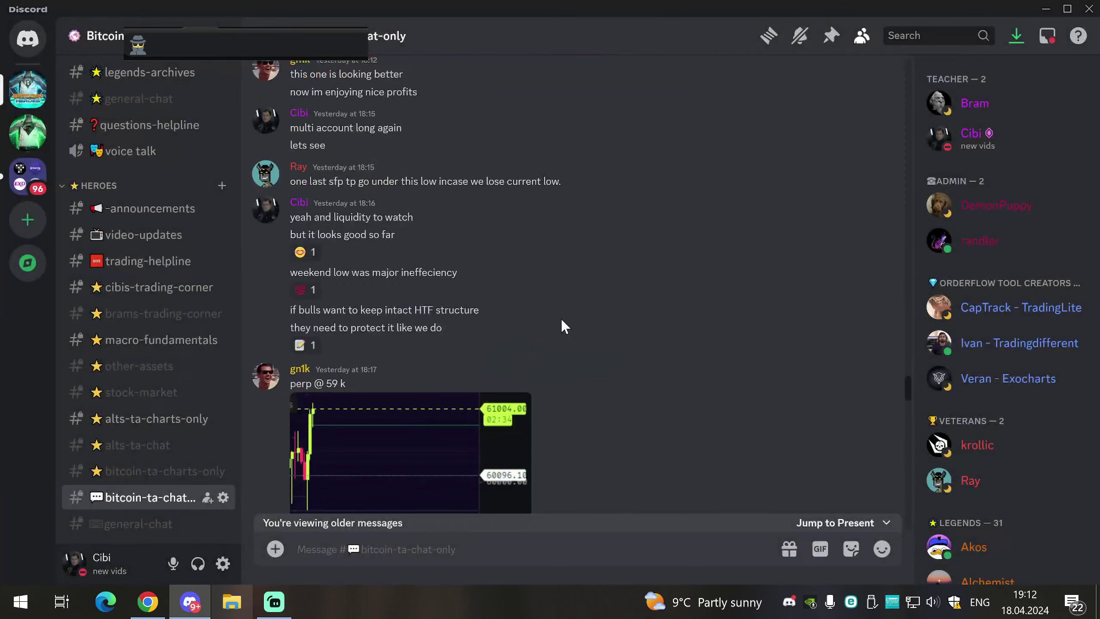
Step: Read through yesterday's trading messages and charts in the bitcoin-ta-chat-only channel, down to the 5 min scalping chart and its comments
scroll(561, 318, up, 5)
scroll(561, 320, down, 5)
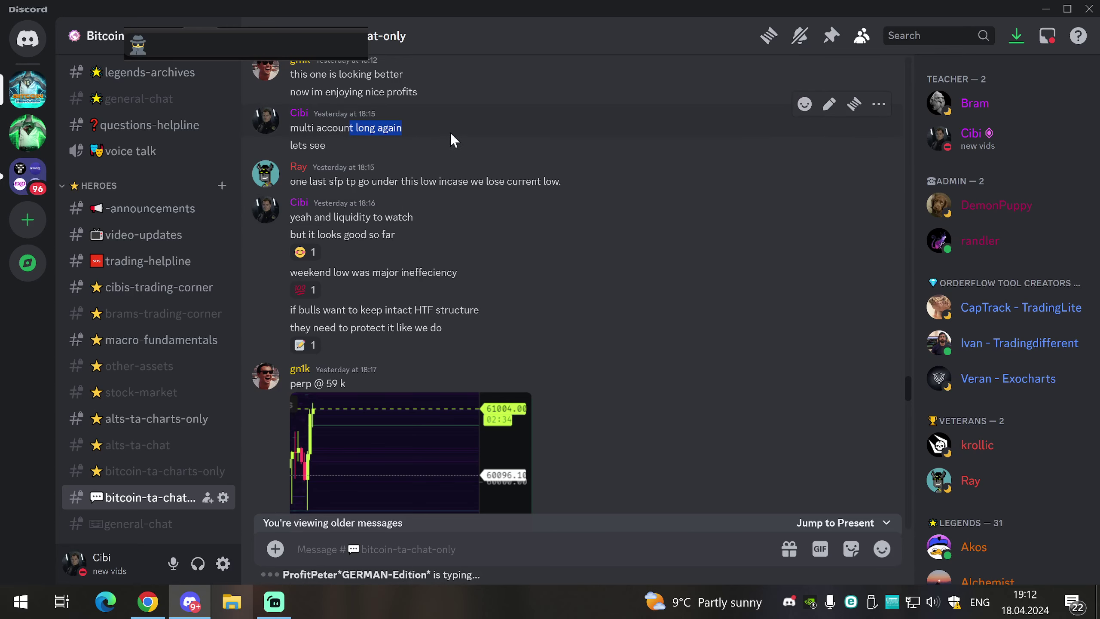
scroll(519, 225, down, 5)
scroll(605, 296, down, 8)
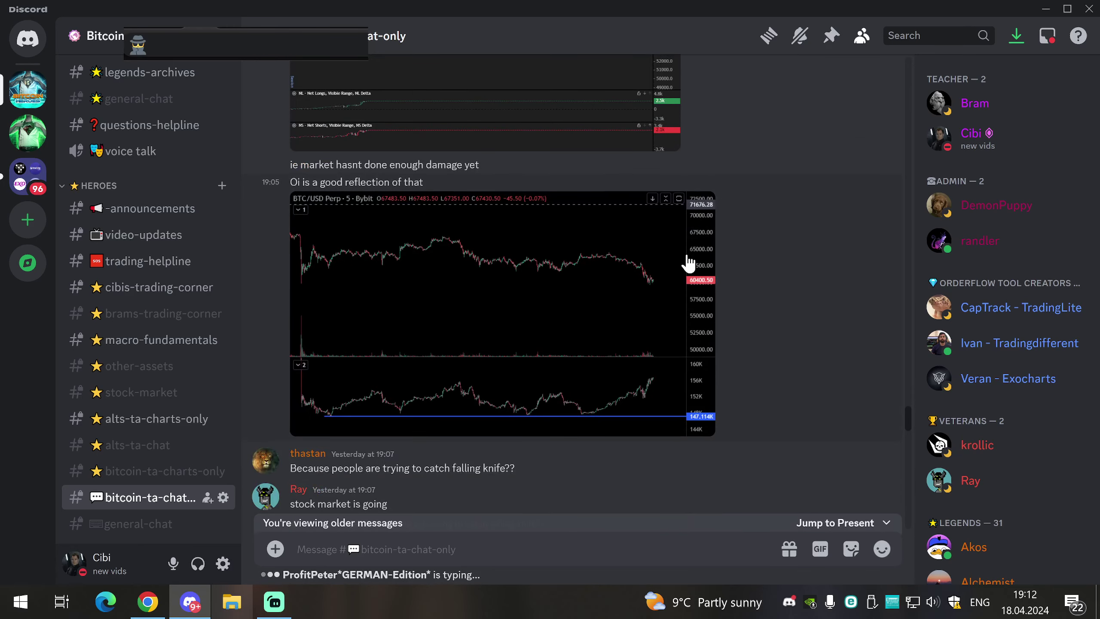
scroll(518, 258, down, 4)
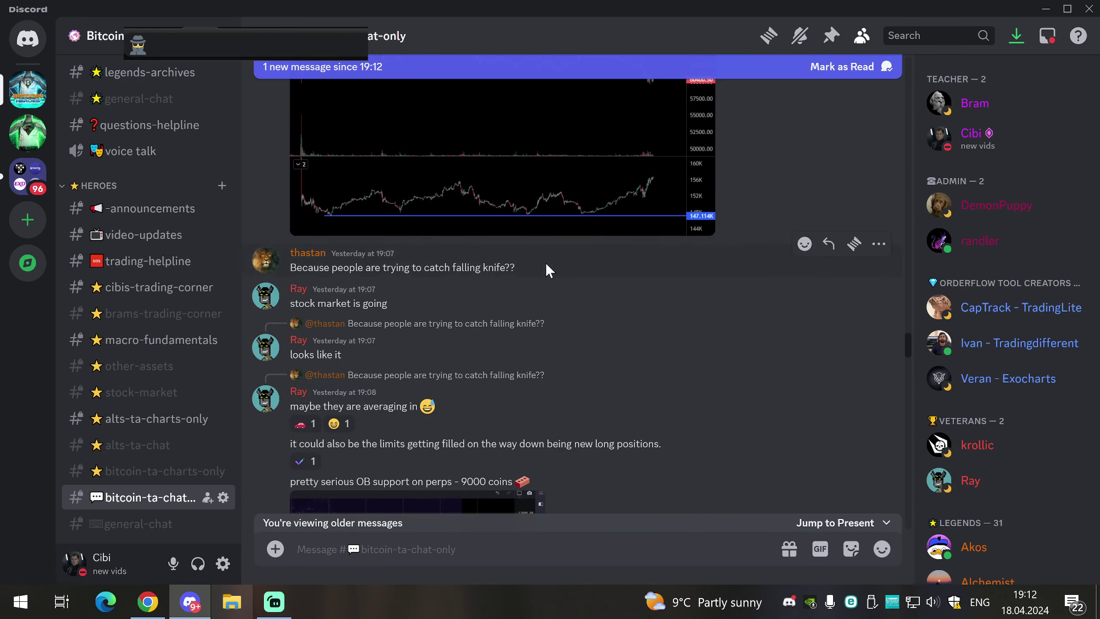
scroll(550, 295, up, 4)
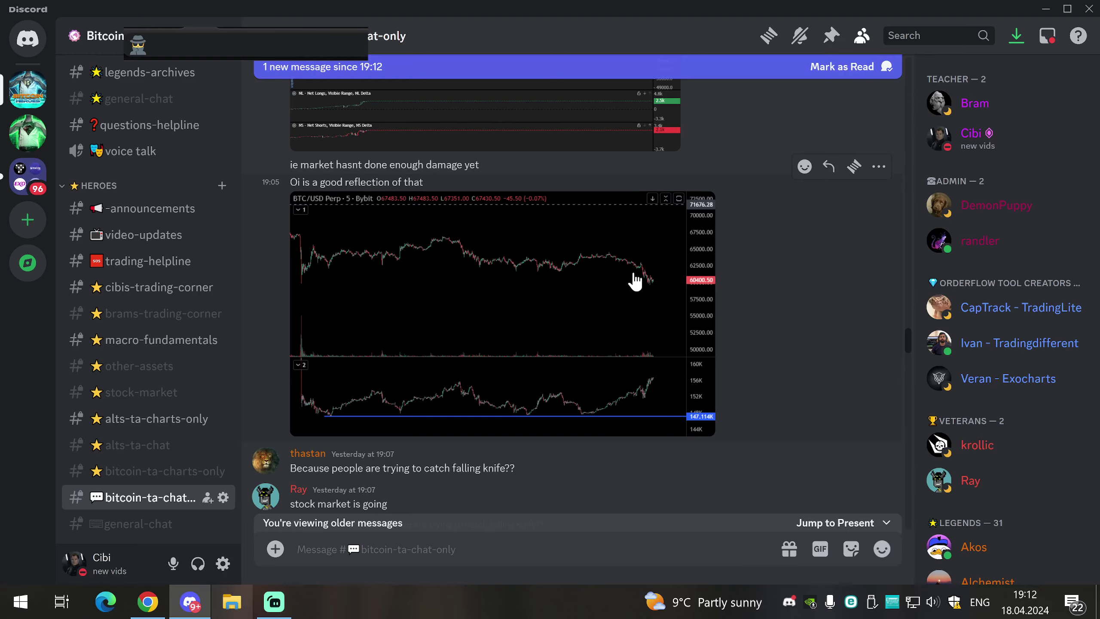
scroll(791, 333, down, 10)
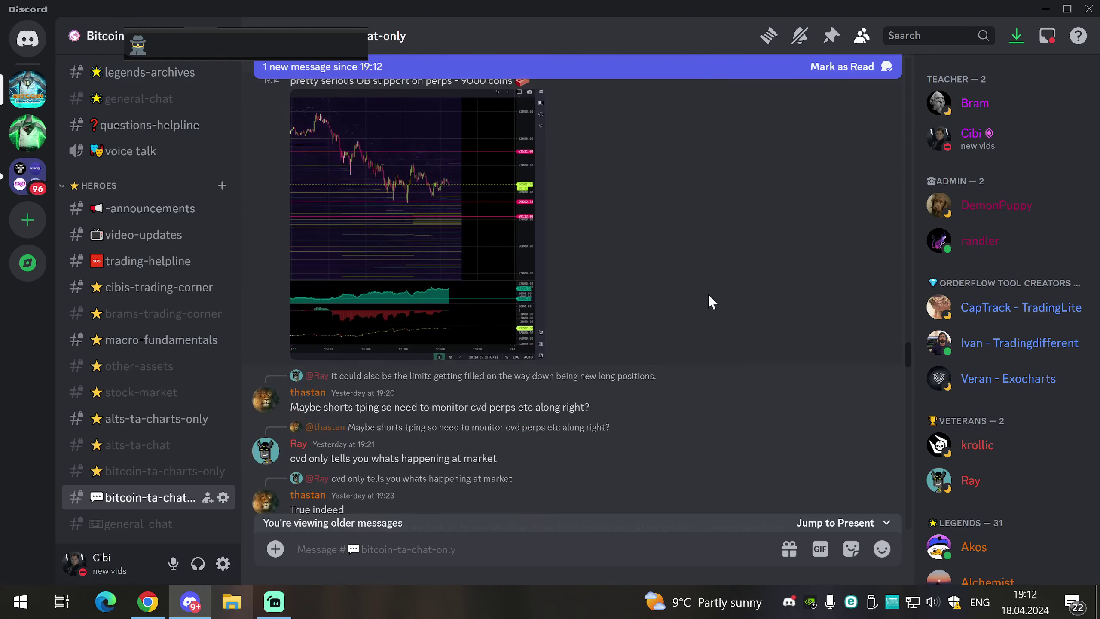
scroll(550, 331, down, 10)
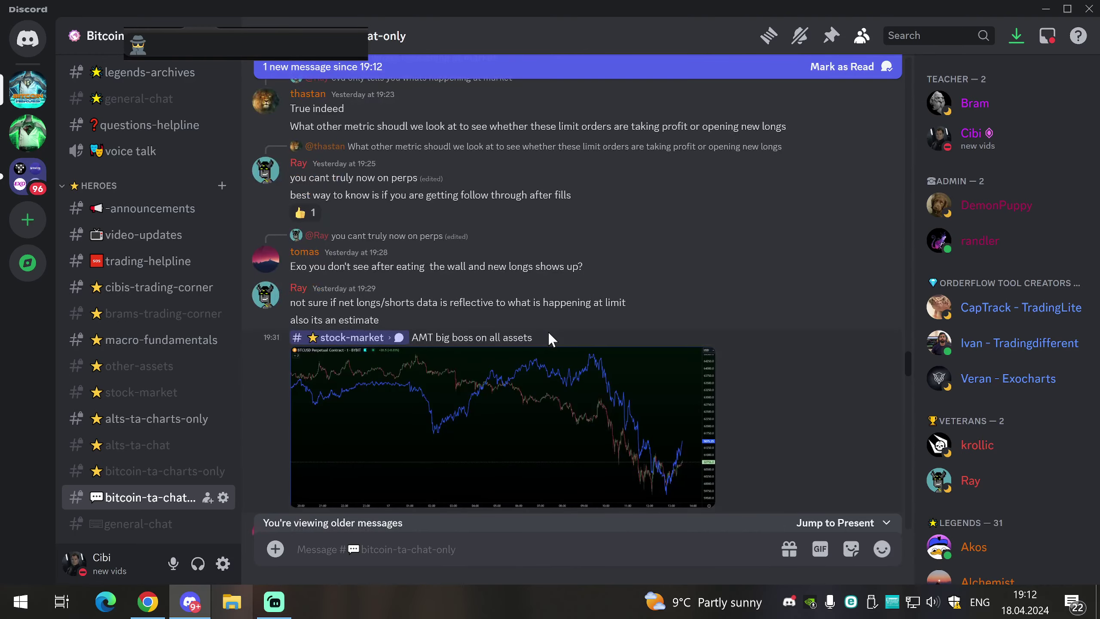
scroll(550, 333, down, 5)
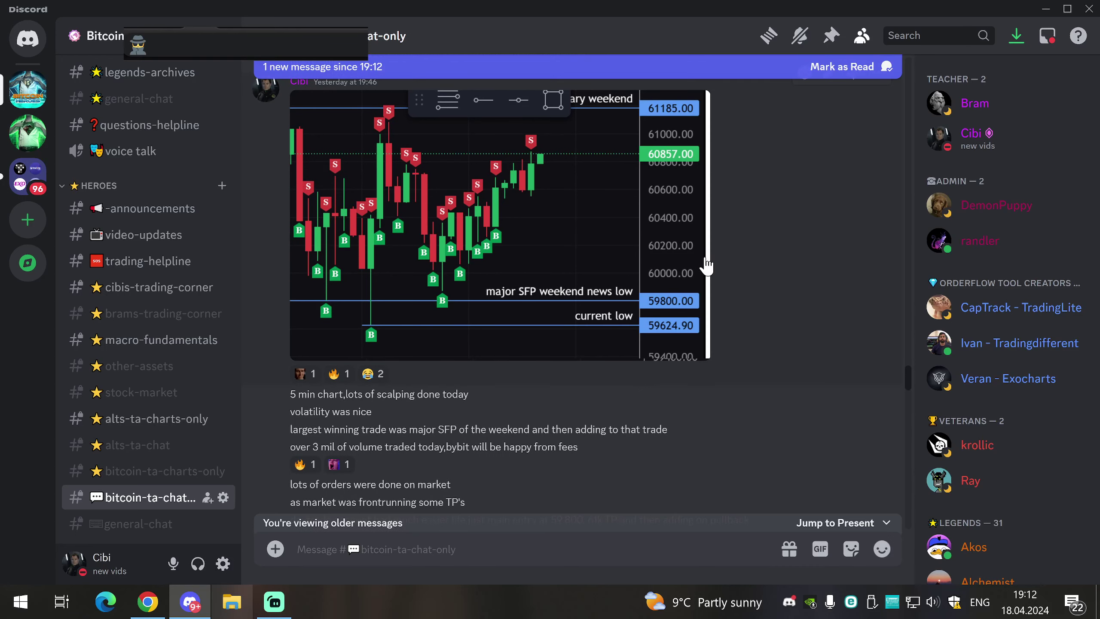
scroll(379, 303, down, 10)
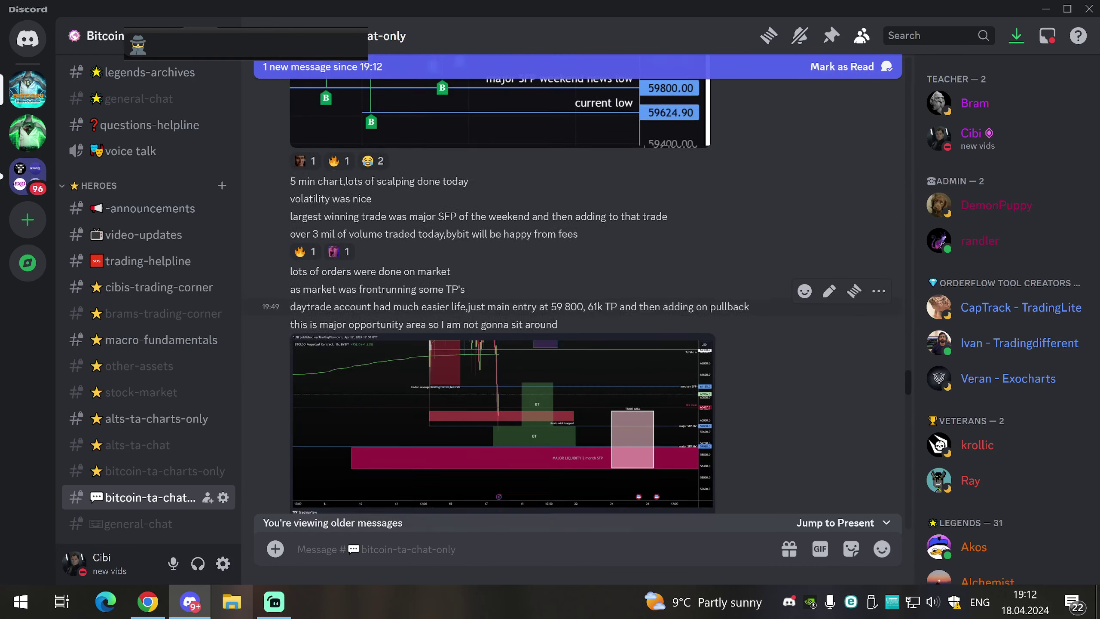
Step: Inspect the enlarged chart with the trade area and major liquidity zone, and review the scalping posts around it
click(545, 251)
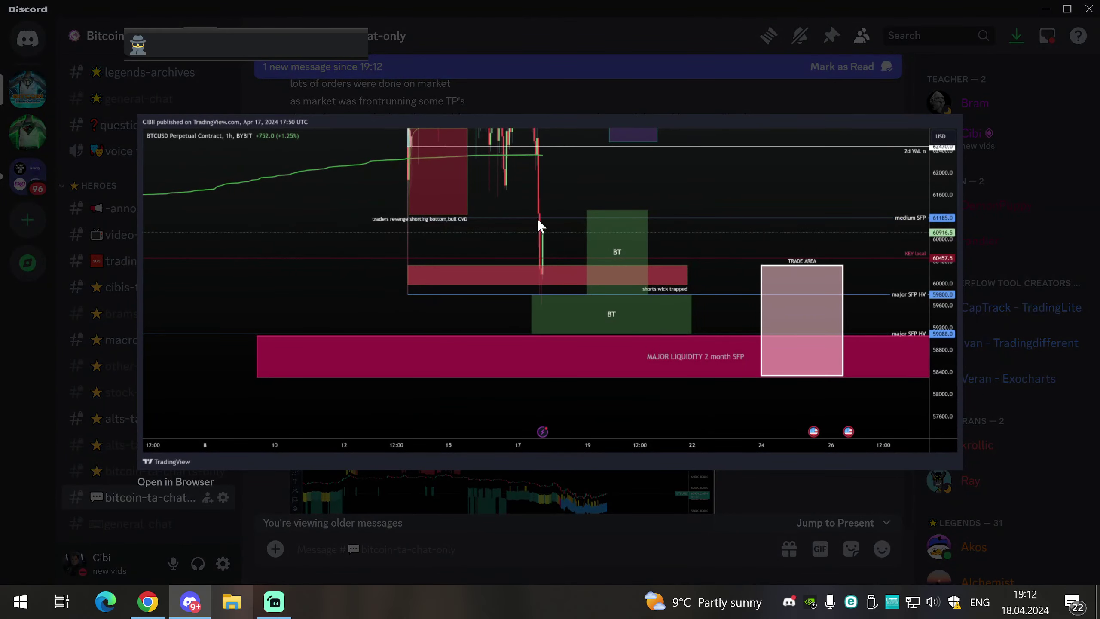
key(Escape)
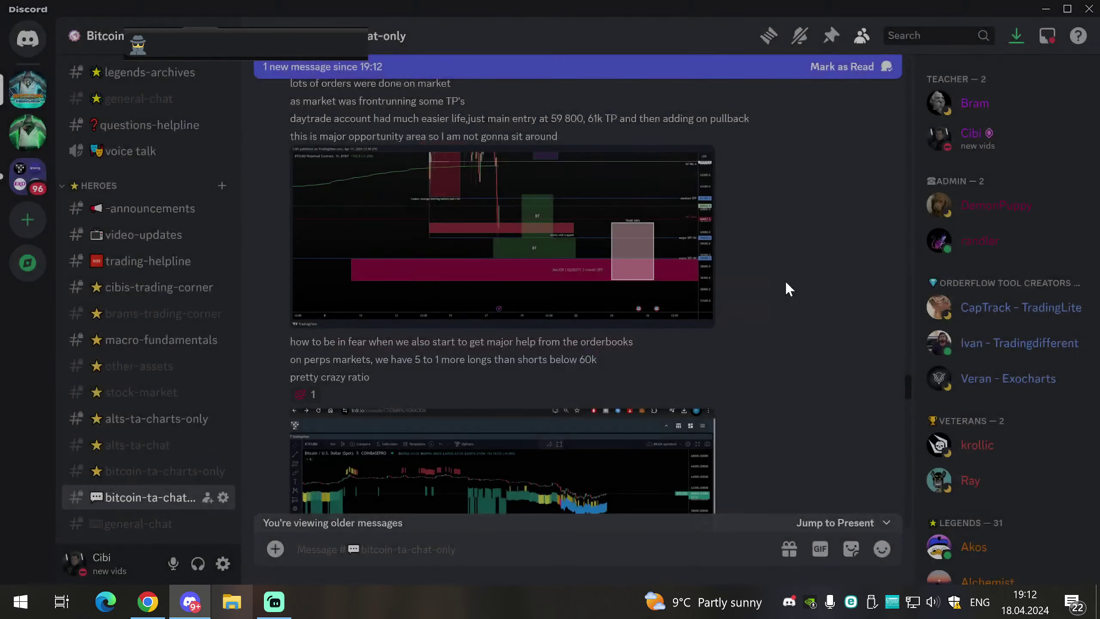
scroll(785, 290, up, 15)
scroll(346, 347, down, 7)
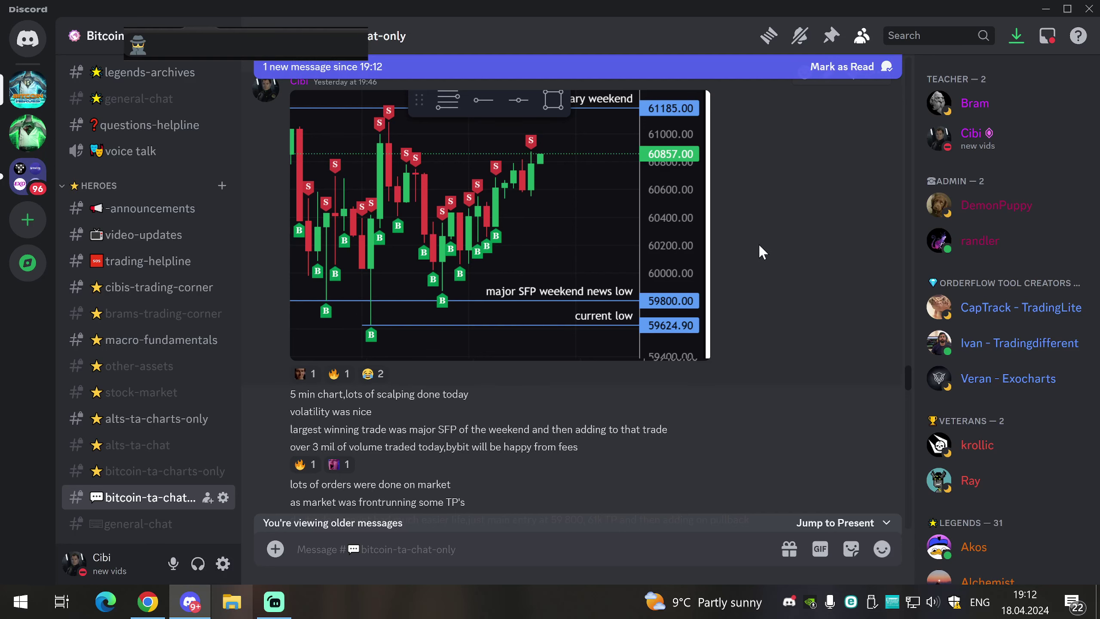
scroll(701, 287, down, 15)
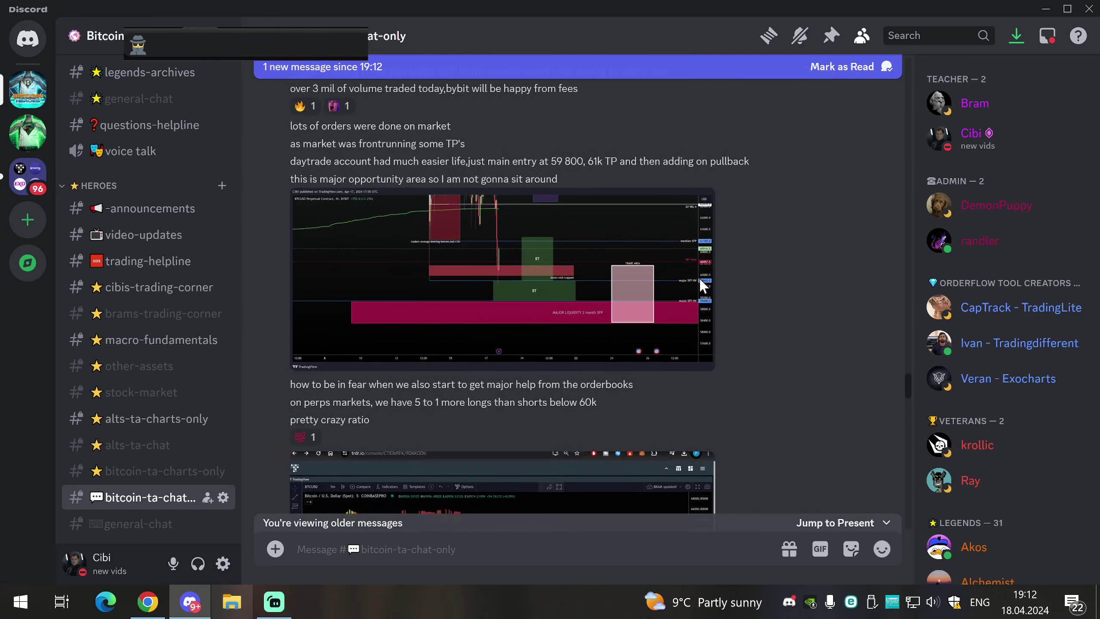
scroll(700, 278, up, 4)
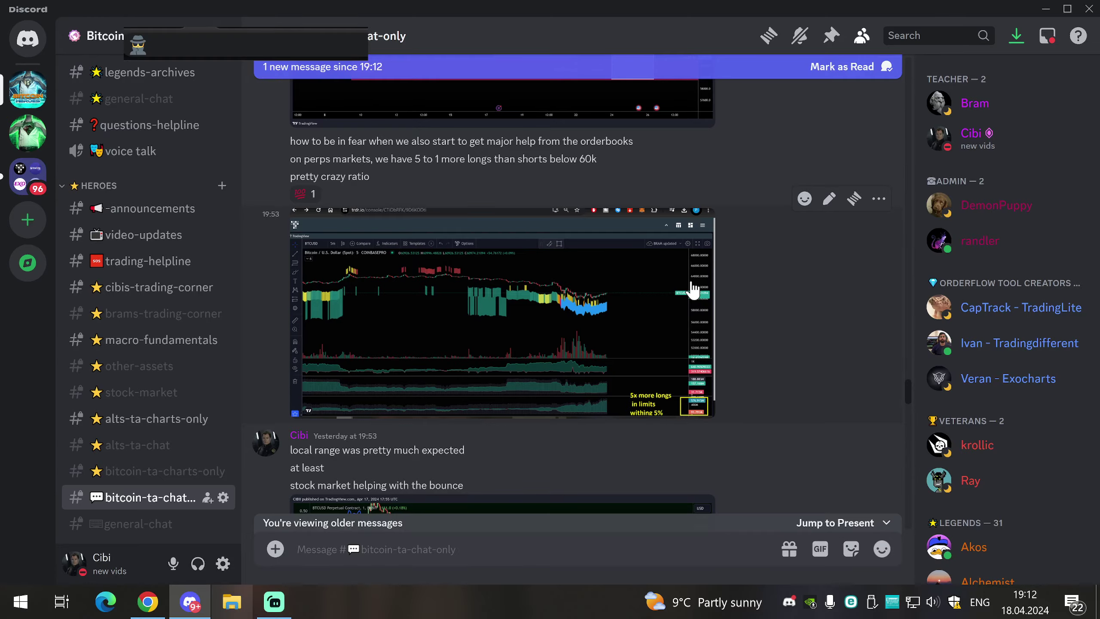
Step: View the posted order book screenshot marked "5x more longs in limits" at full size, and close it
click(533, 299)
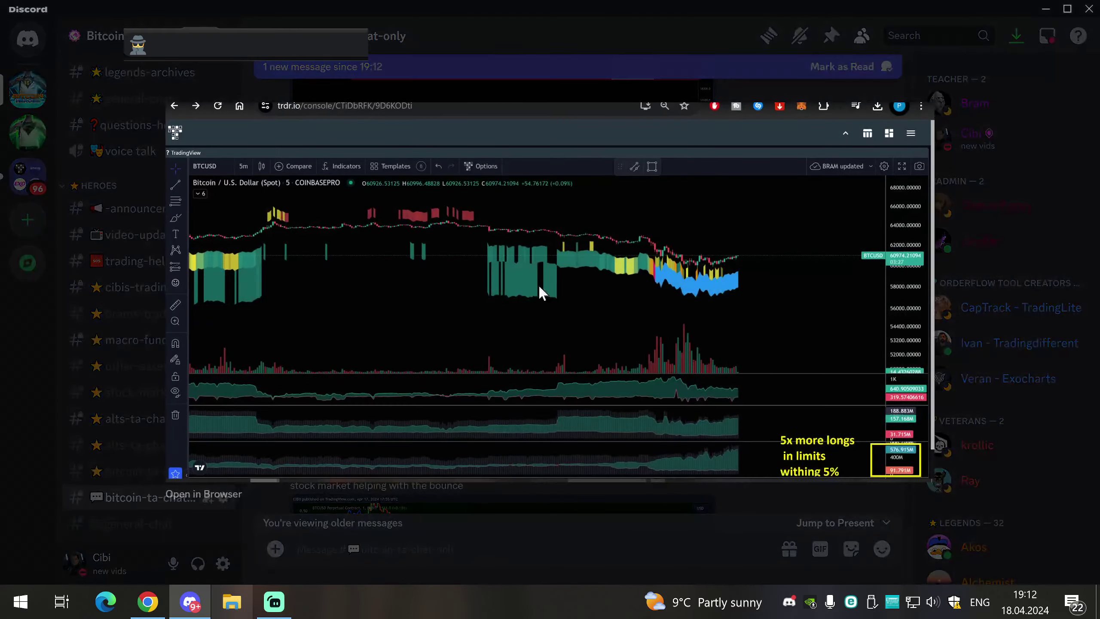
click(930, 299)
click(597, 319)
key(Escape)
Step: Switch to the BTCUSD order flow chart in Chrome and apply the BH ORDERBOOKS indicator template
click(148, 601)
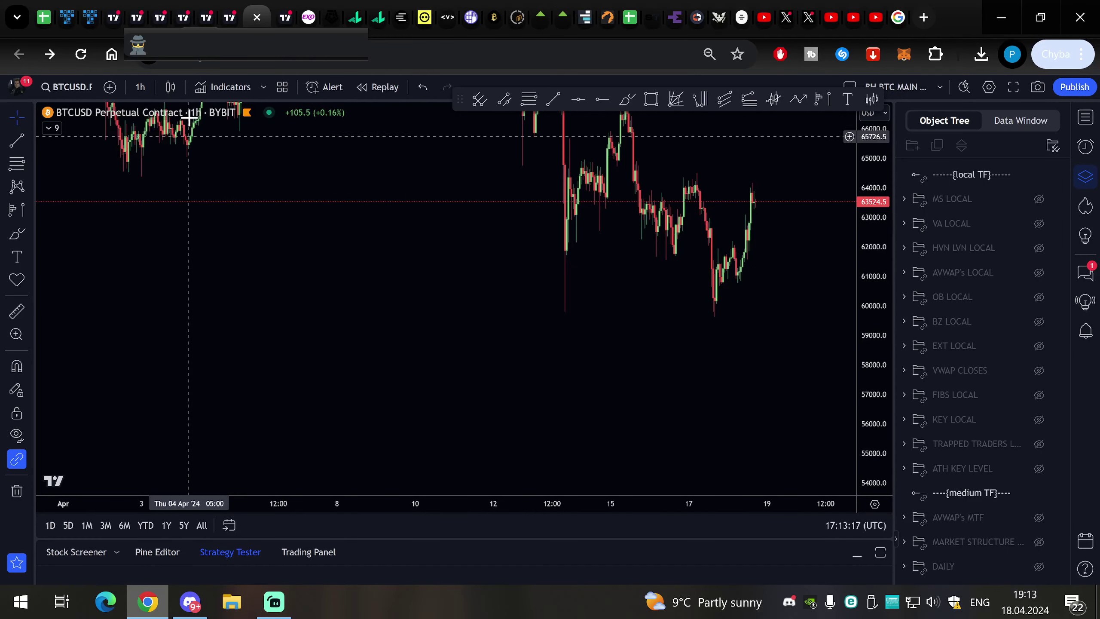
click(94, 17)
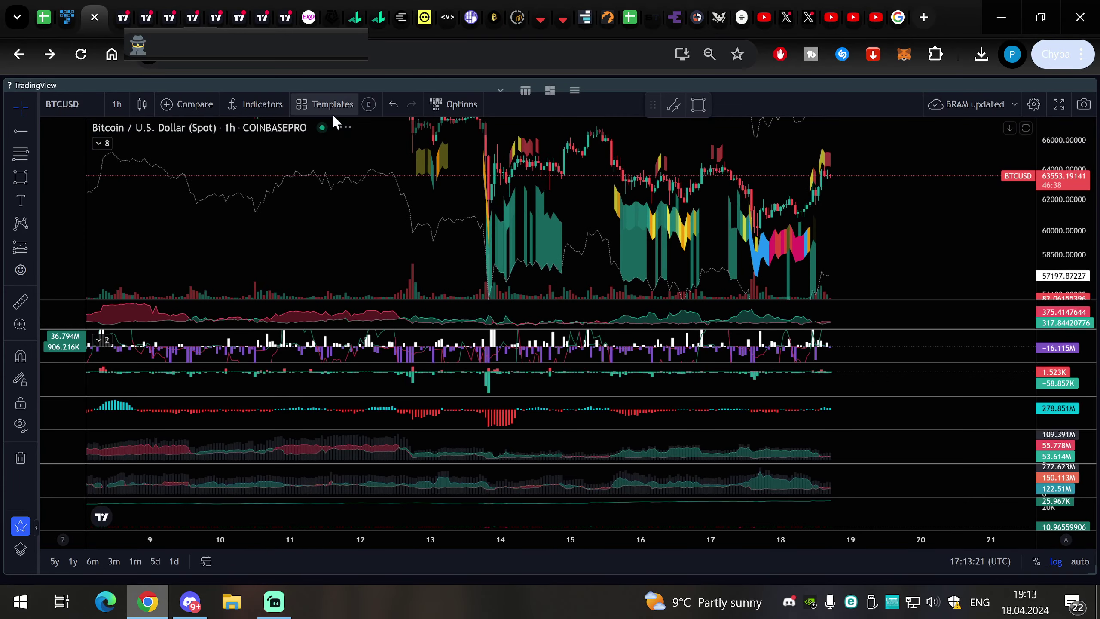
click(332, 111)
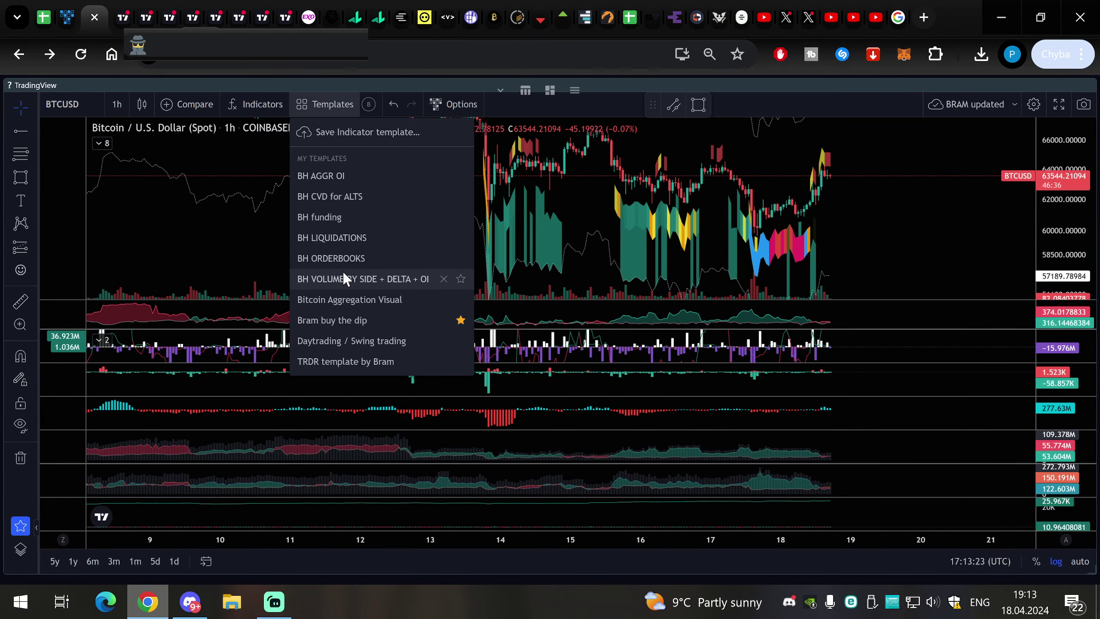
click(342, 259)
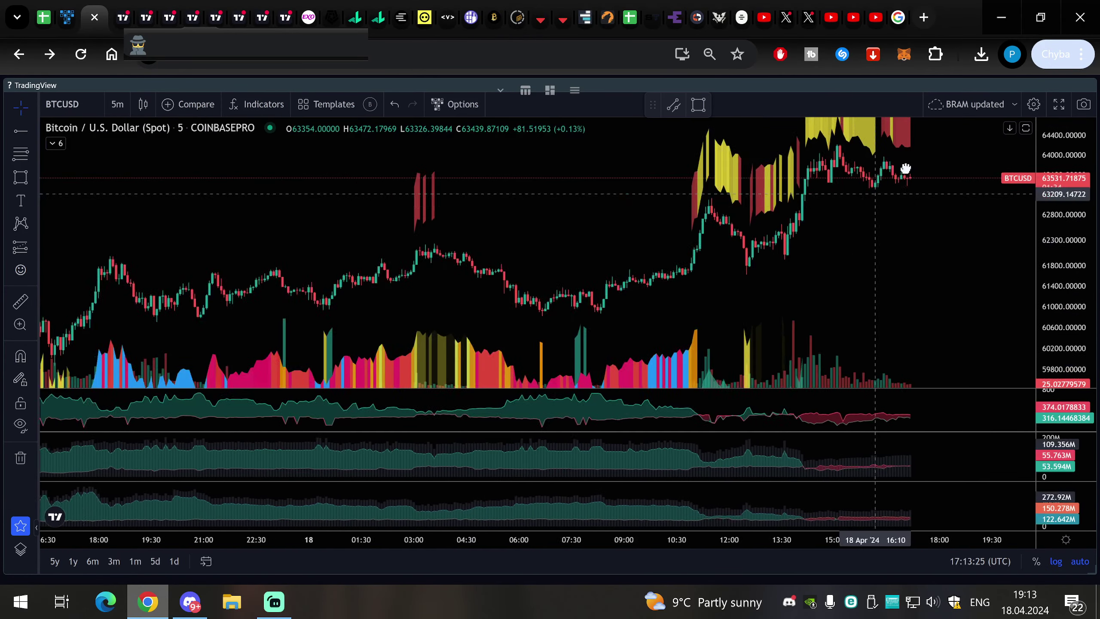
Step: Examine the coloured order book bands beneath price on the 5-minute BTCUSD chart for 16 to 18 April
drag(906, 168, 935, 168)
scroll(773, 246, down, 9)
drag(690, 206, 690, 182)
drag(1055, 241, 1056, 278)
drag(940, 278, 875, 148)
drag(1048, 233, 1014, 169)
drag(940, 188, 932, 199)
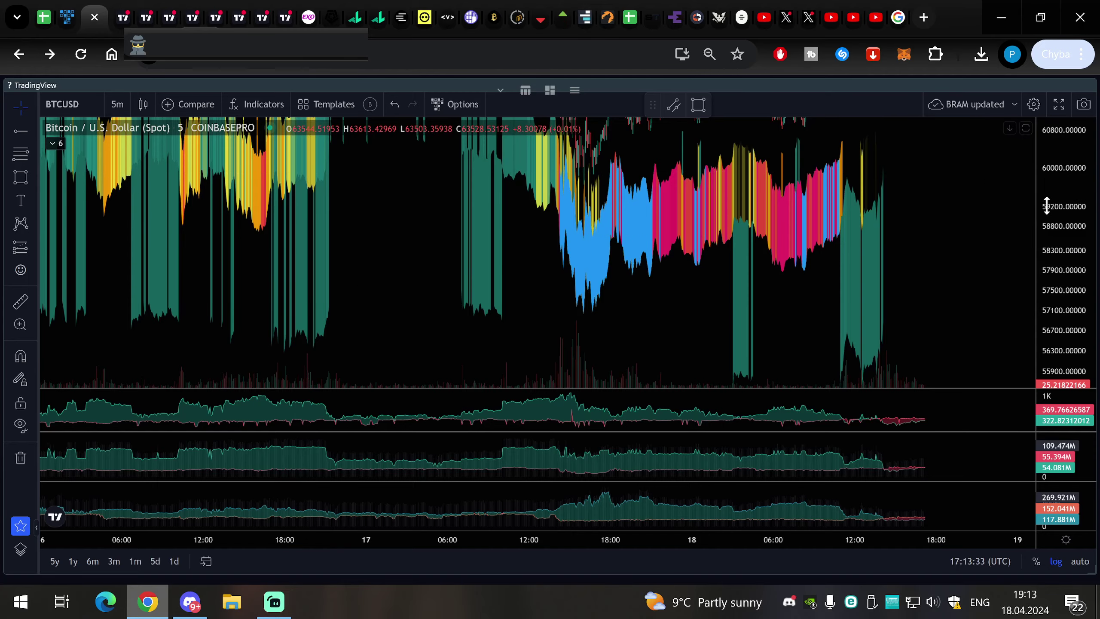
drag(1047, 205, 1045, 268)
drag(868, 290, 851, 300)
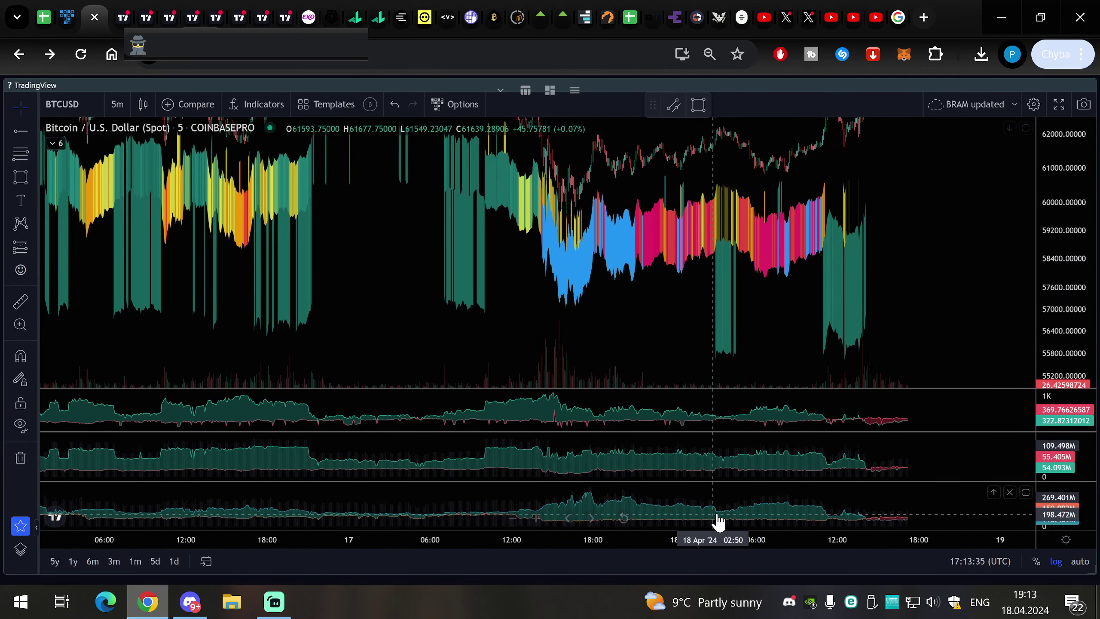
Step: Compare the order book bands and depth panes around the 17 April sell-off with the preceding days back to 15 April
scroll(668, 228, down, 2)
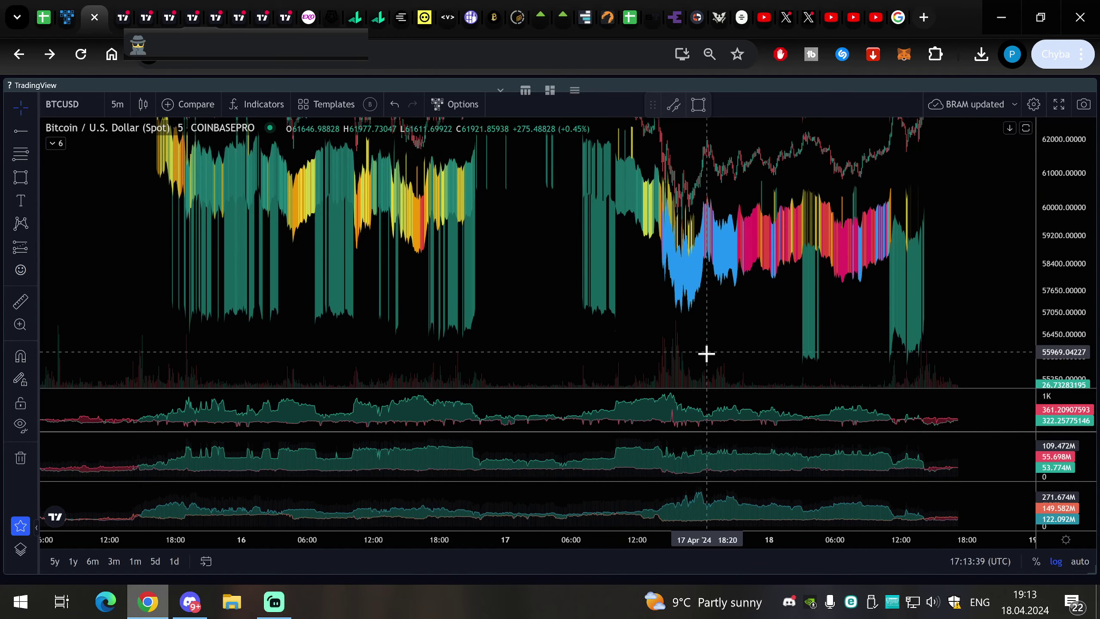
drag(719, 324, 746, 398)
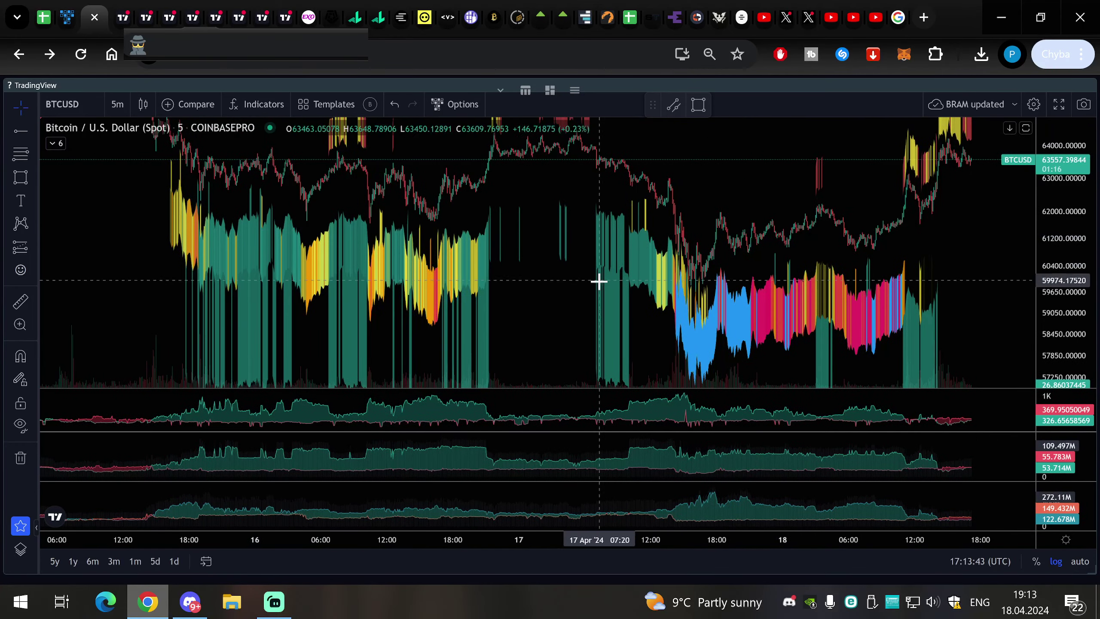
drag(599, 281, 547, 278)
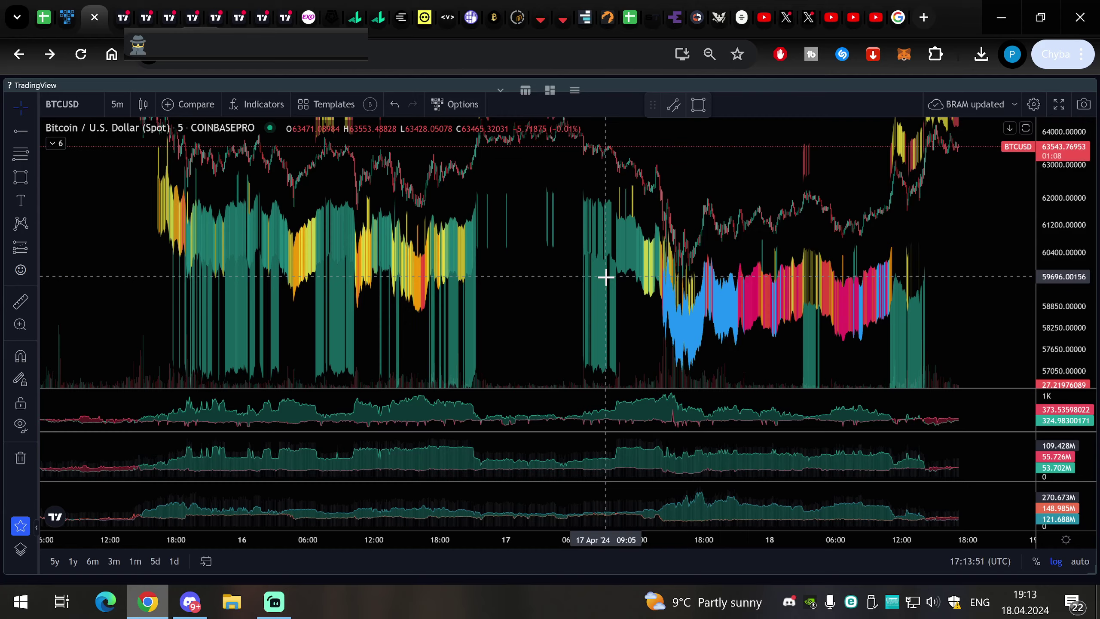
drag(691, 196, 686, 172)
drag(695, 258, 677, 224)
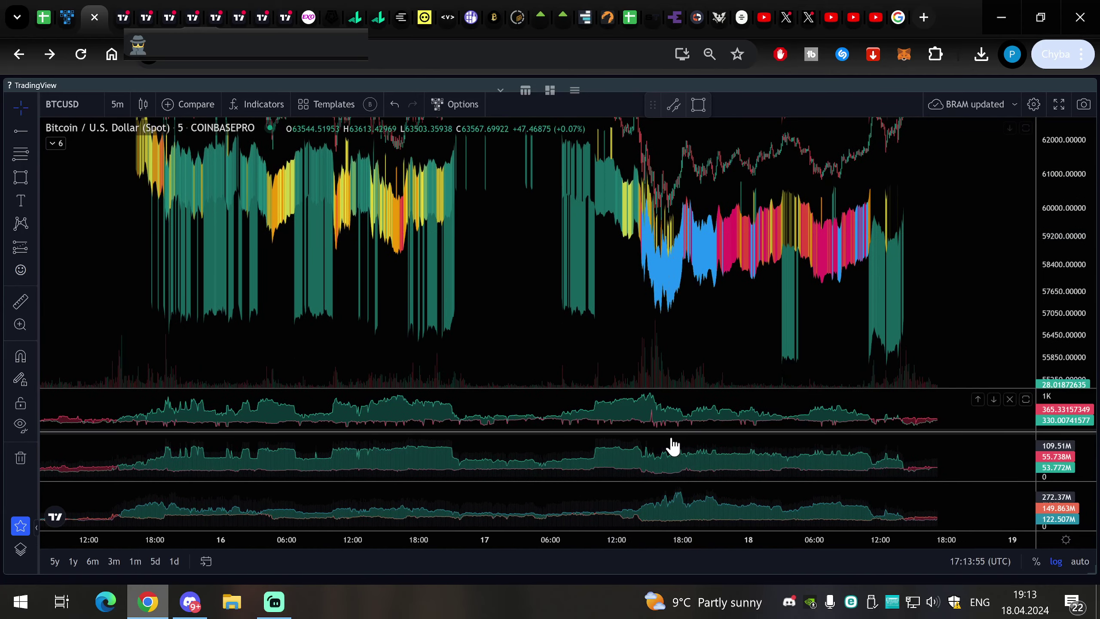
drag(719, 300, 717, 327)
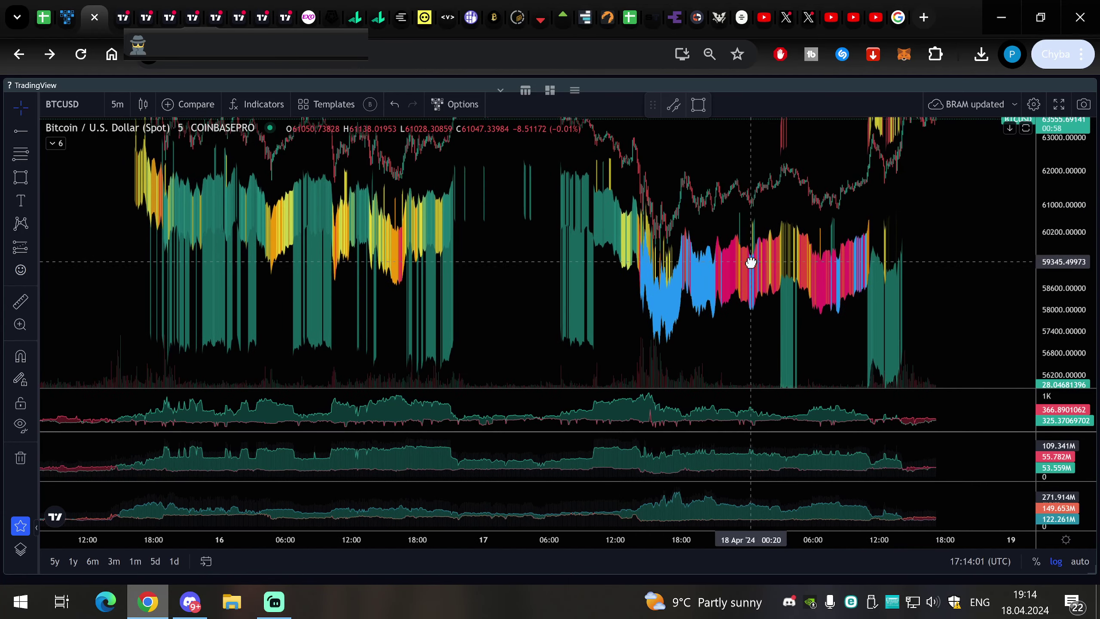
drag(616, 288, 602, 347)
drag(765, 213, 818, 159)
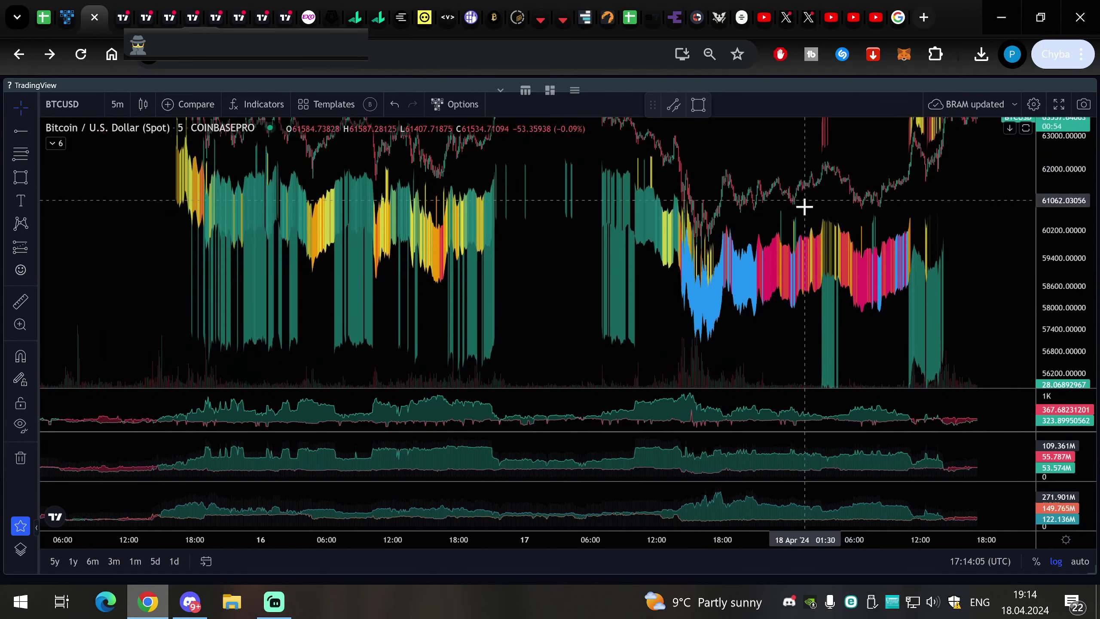
scroll(779, 229, down, 1)
drag(757, 249, 744, 290)
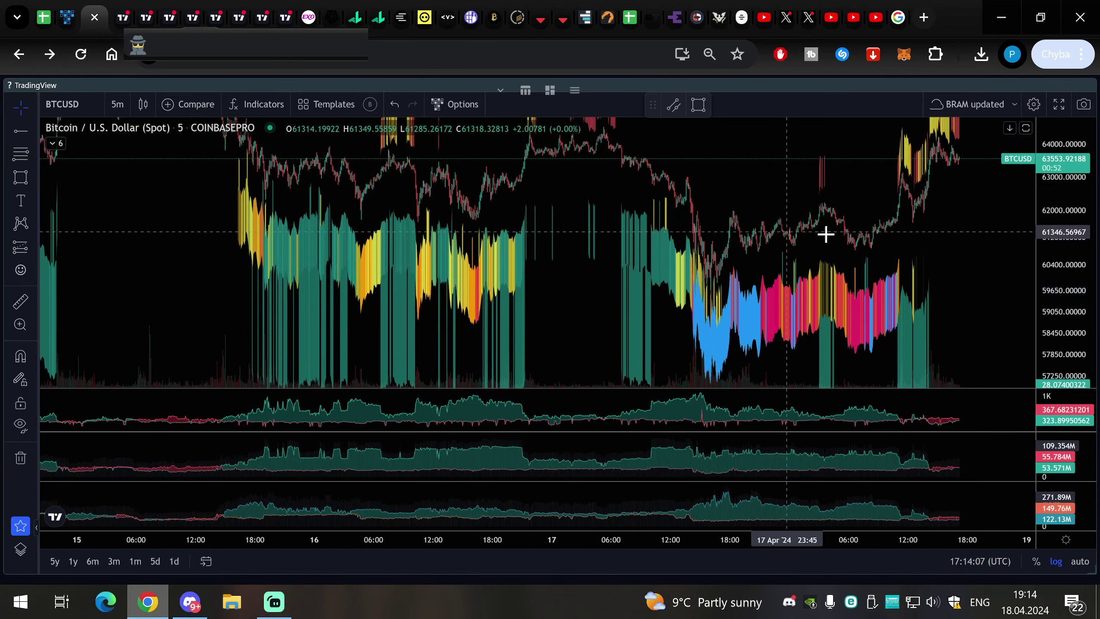
drag(865, 224, 840, 295)
drag(857, 228, 856, 154)
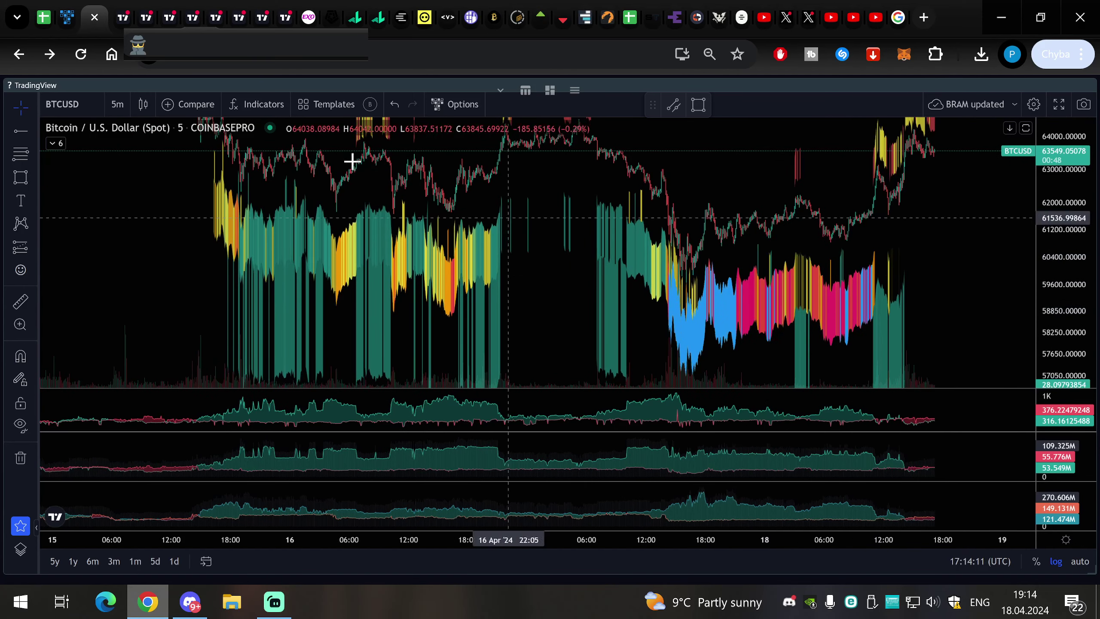
Step: Apply the BH AGGR OI indicator template to the chart
click(251, 101)
click(249, 103)
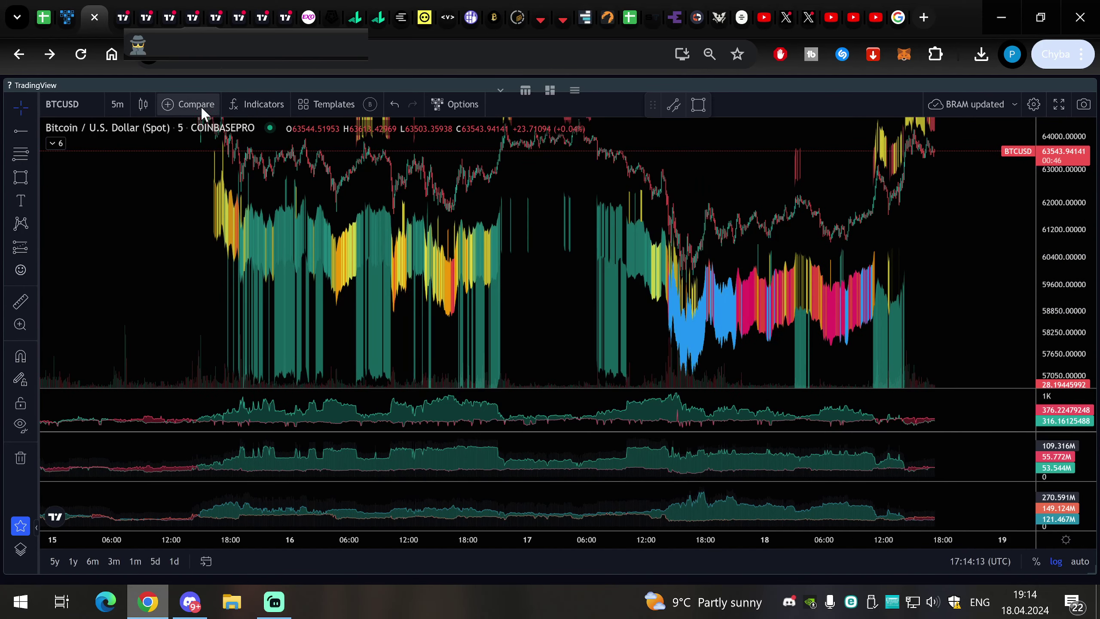
click(330, 104)
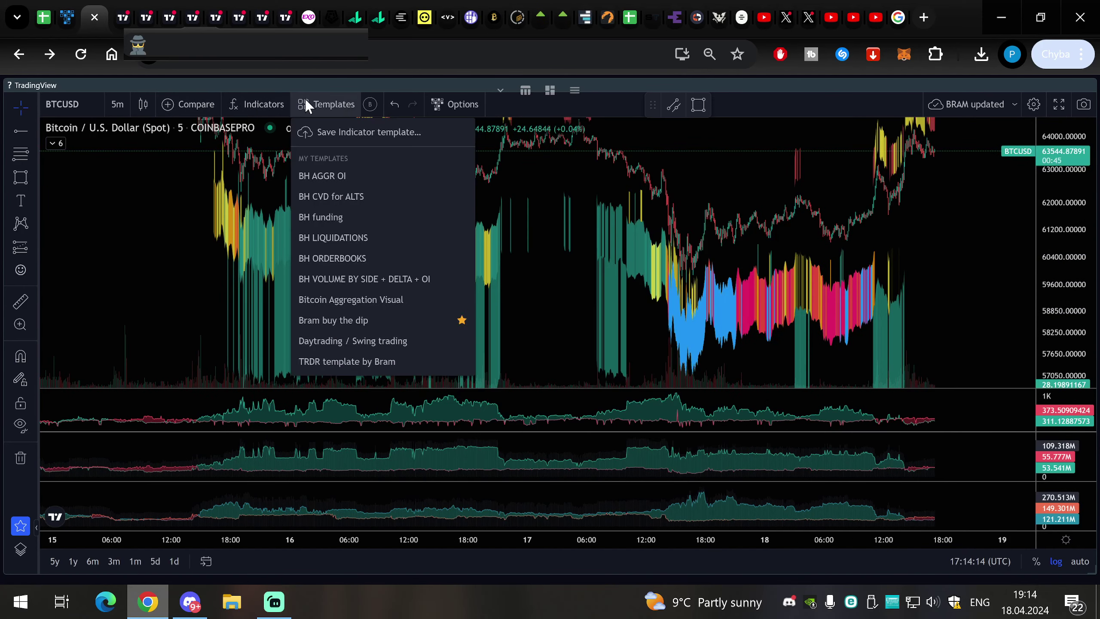
click(329, 178)
Step: Draw a horizontal ray from the 20 March low of the aggregated open interest, at about 14.62B
scroll(697, 236, up, 5)
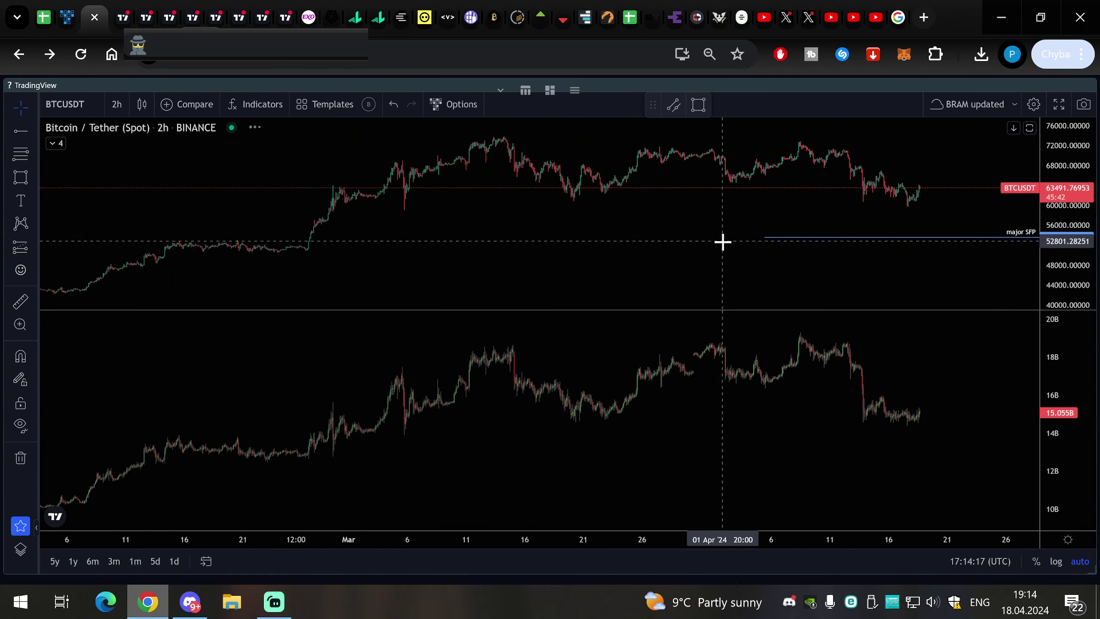
drag(1060, 251, 1056, 160)
drag(896, 200, 917, 146)
scroll(724, 249, down, 3)
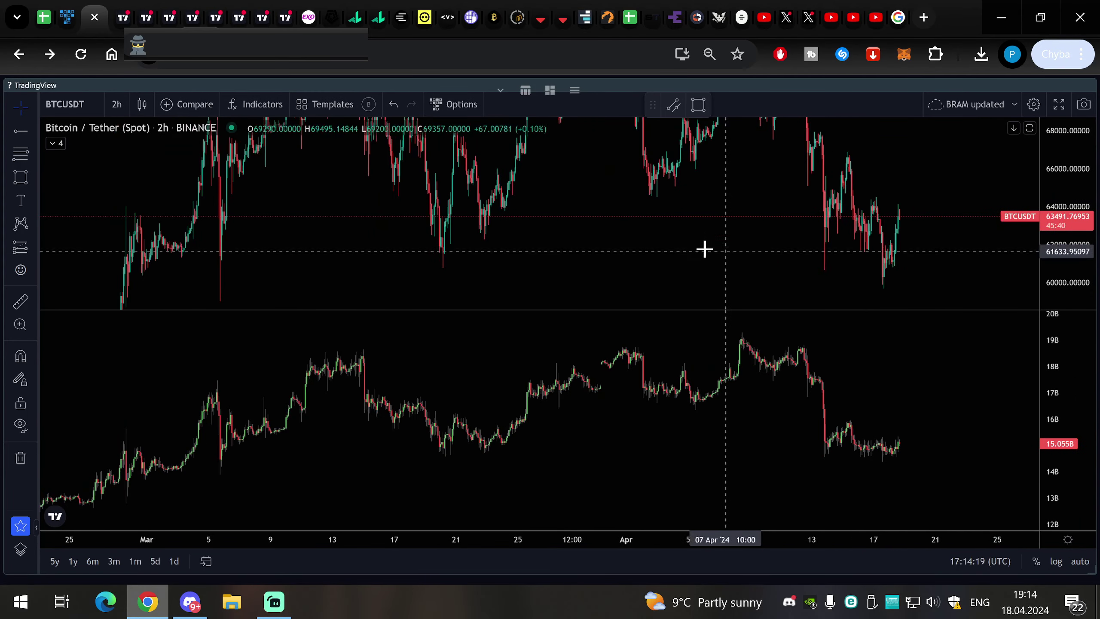
drag(692, 242, 642, 246)
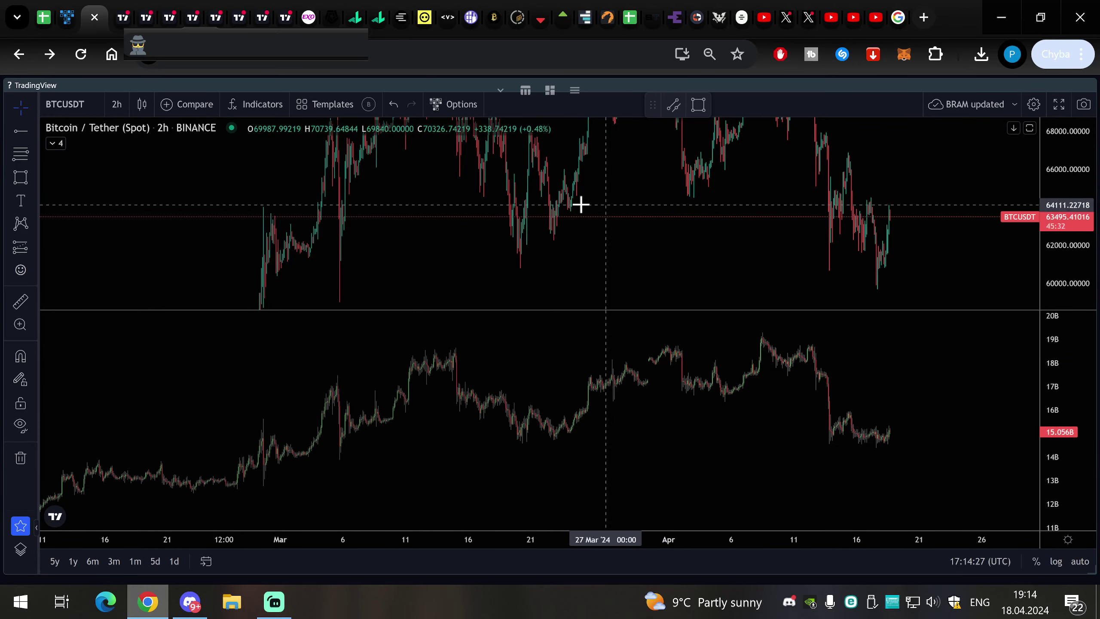
click(20, 131)
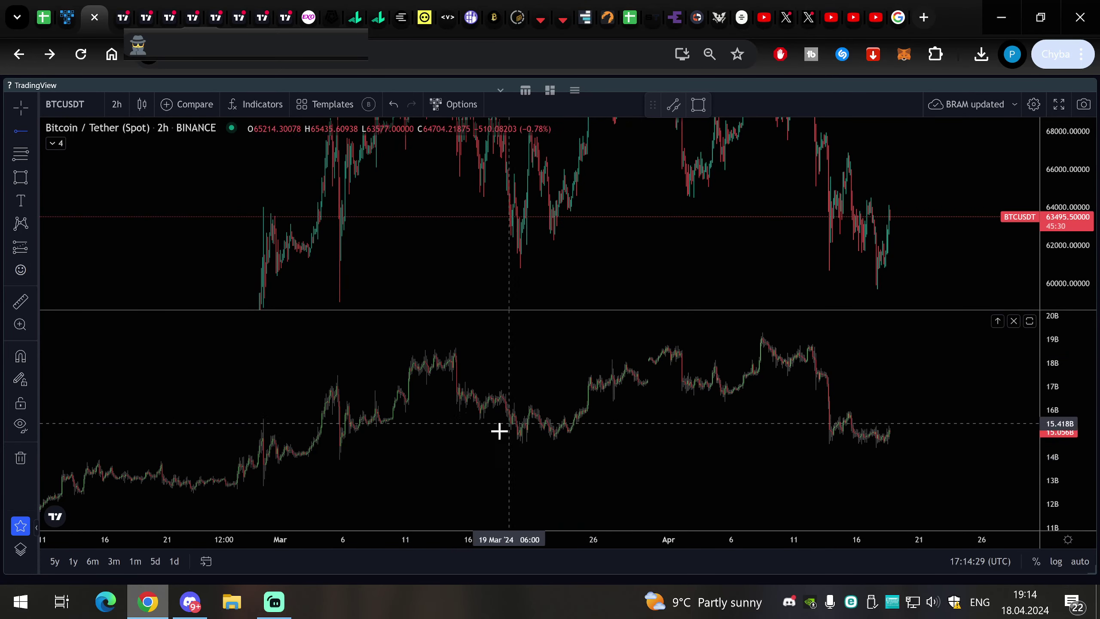
click(523, 442)
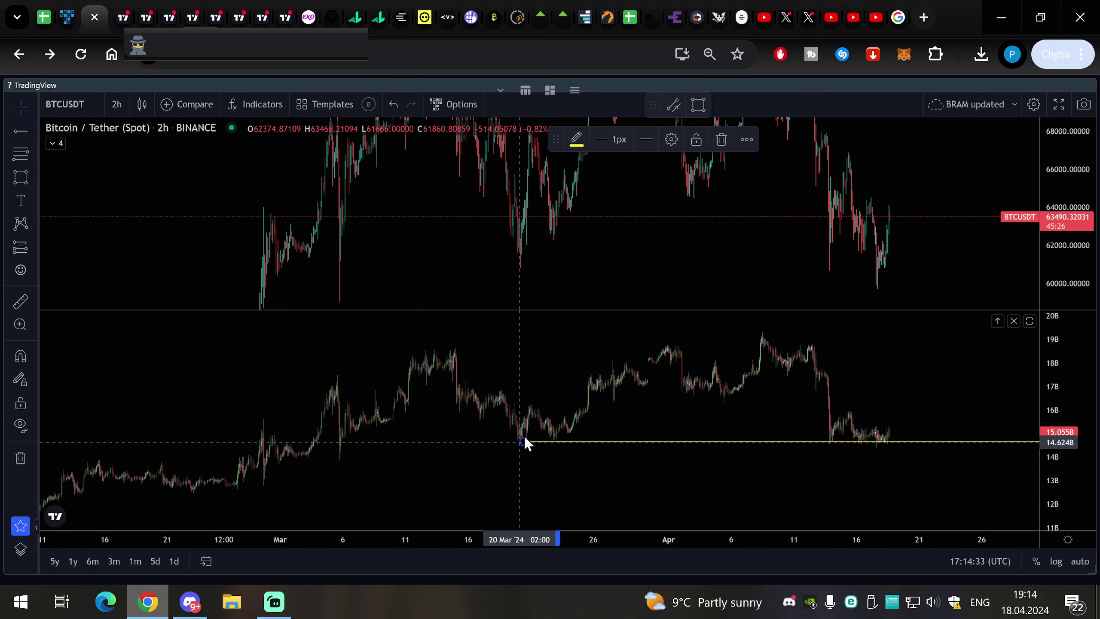
Step: Compare the April lows in aggregated open interest and price with the 20 March low along the horizontal ray
mouse_move(721, 263)
mouse_down()
mouse_move(643, 270)
mouse_move(648, 241)
mouse_up()
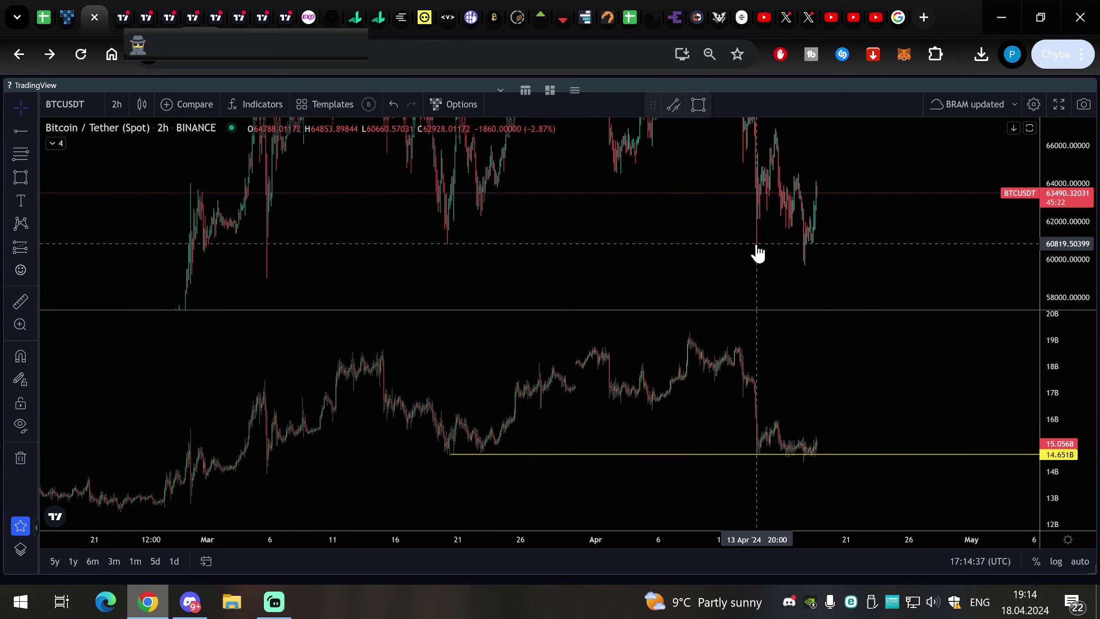
drag(785, 250, 794, 255)
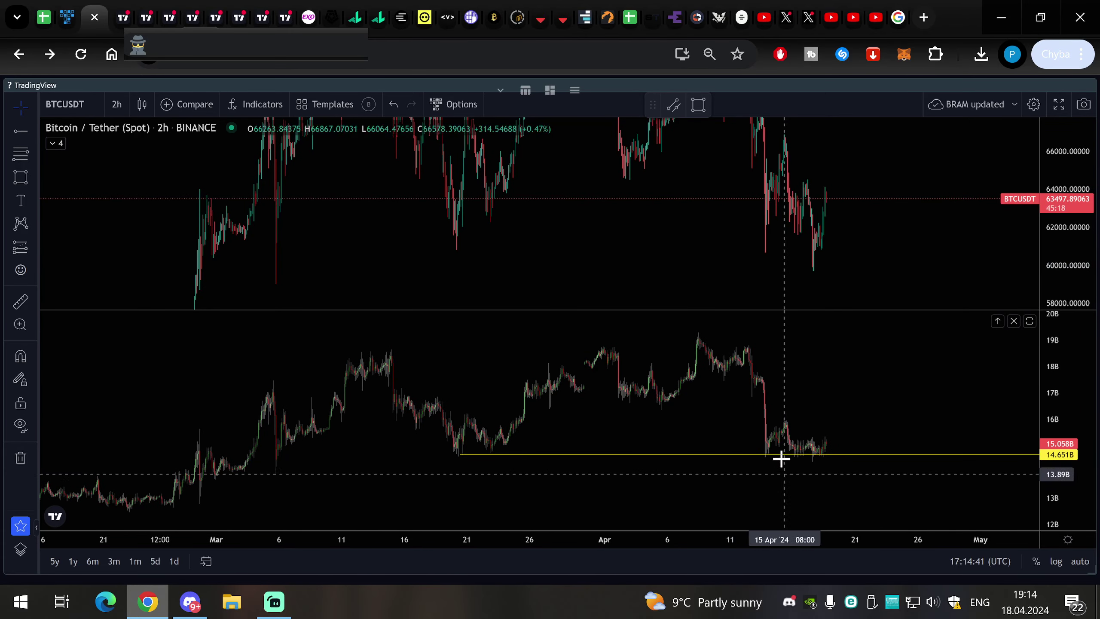
drag(727, 267, 736, 246)
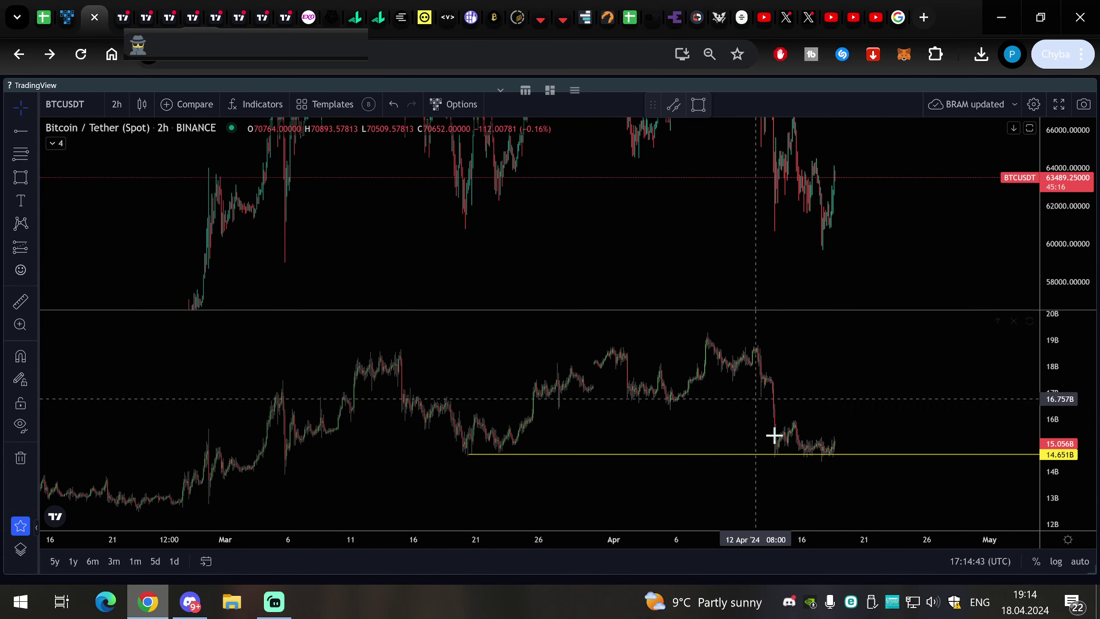
scroll(783, 186, up, 1)
scroll(783, 193, up, 1)
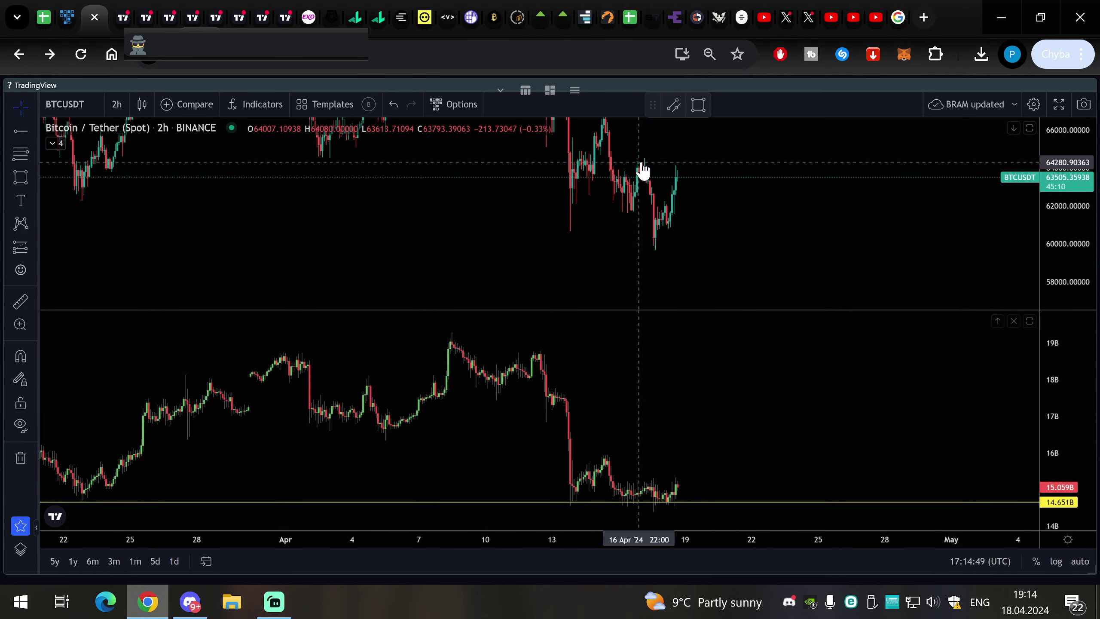
scroll(644, 170, down, 2)
scroll(713, 242, up, 1)
drag(775, 252, 859, 280)
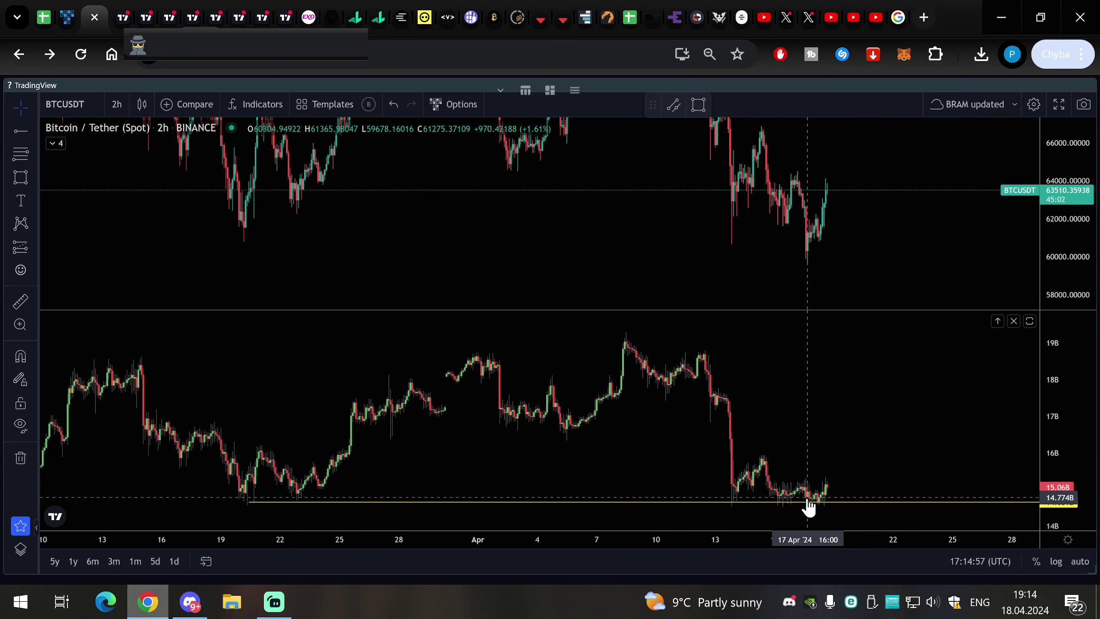
scroll(840, 268, down, 2)
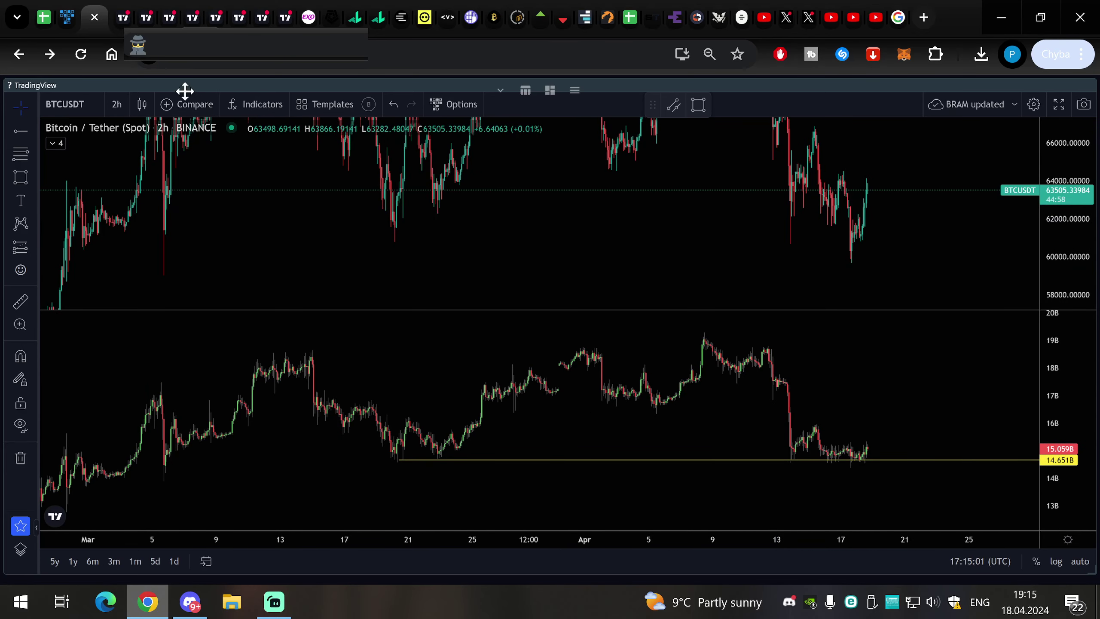
Step: Apply the BH funding indicator template to the chart
click(262, 105)
click(333, 105)
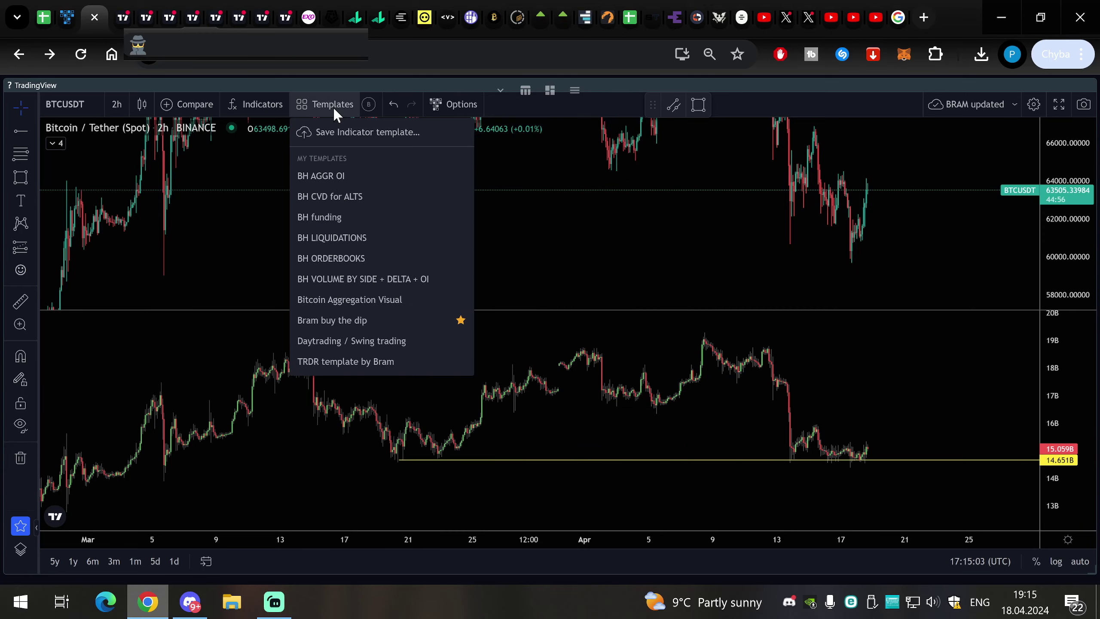
click(341, 218)
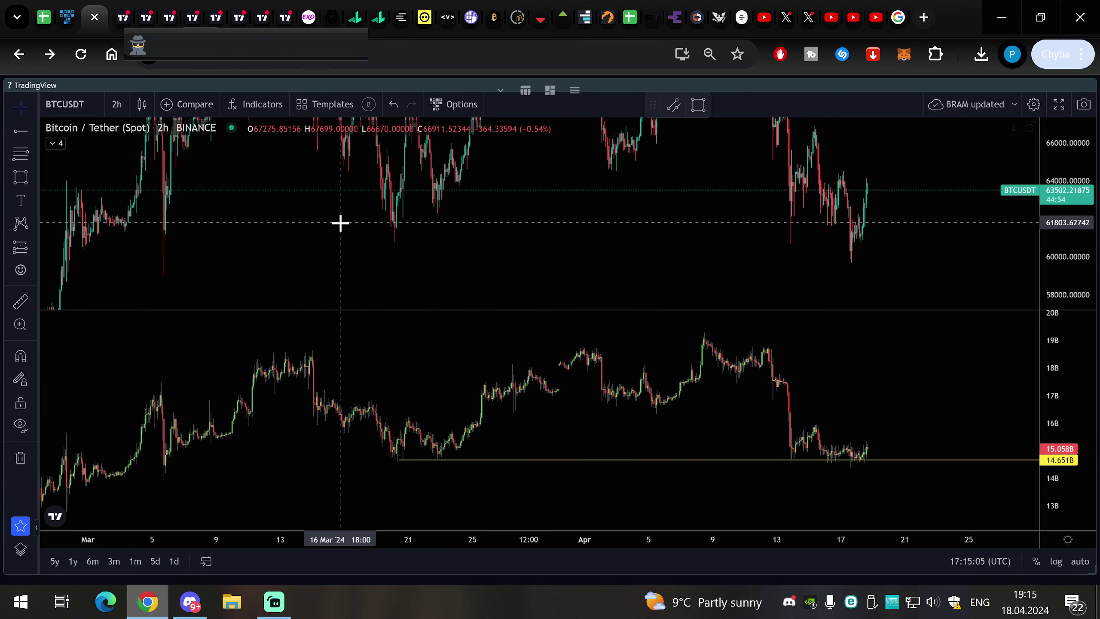
Step: Set the funding chart's interval to 15 minutes and rescale the price pane around the 13 to 18 April candles
click(117, 104)
click(145, 298)
scroll(657, 216, down, 2)
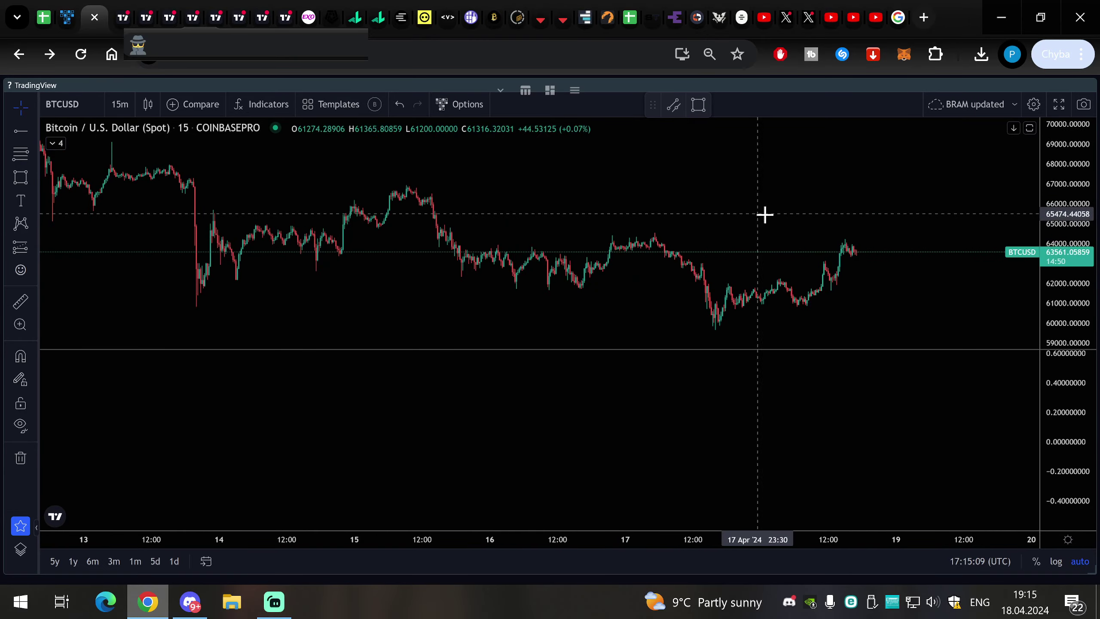
drag(1073, 273, 1067, 148)
drag(862, 187, 854, 64)
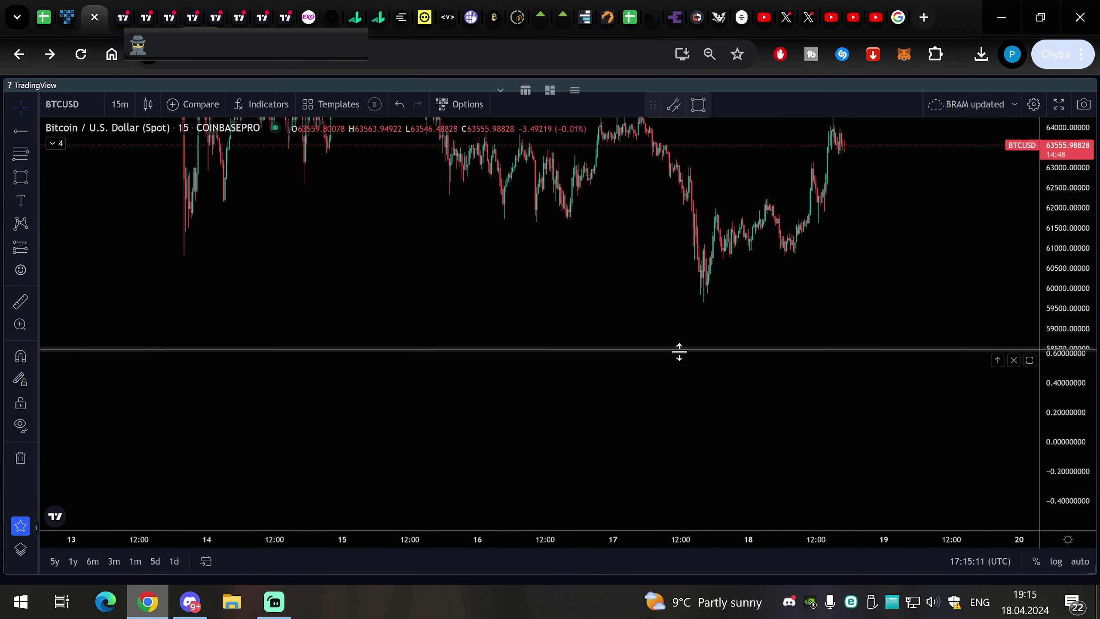
drag(731, 305, 716, 321)
drag(572, 280, 589, 314)
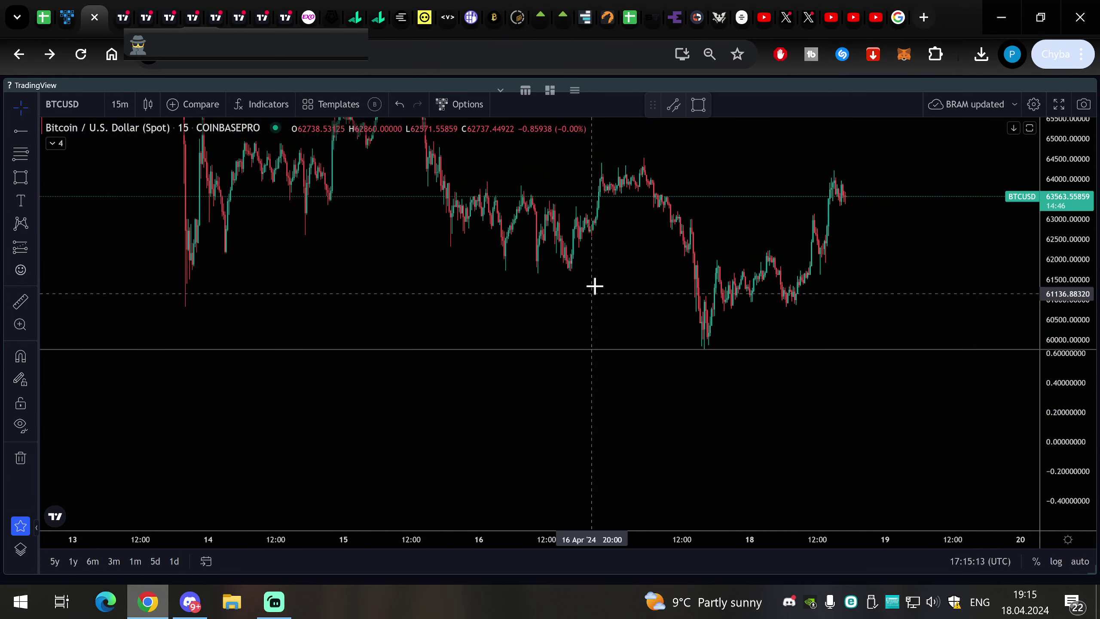
scroll(596, 286, down, 3)
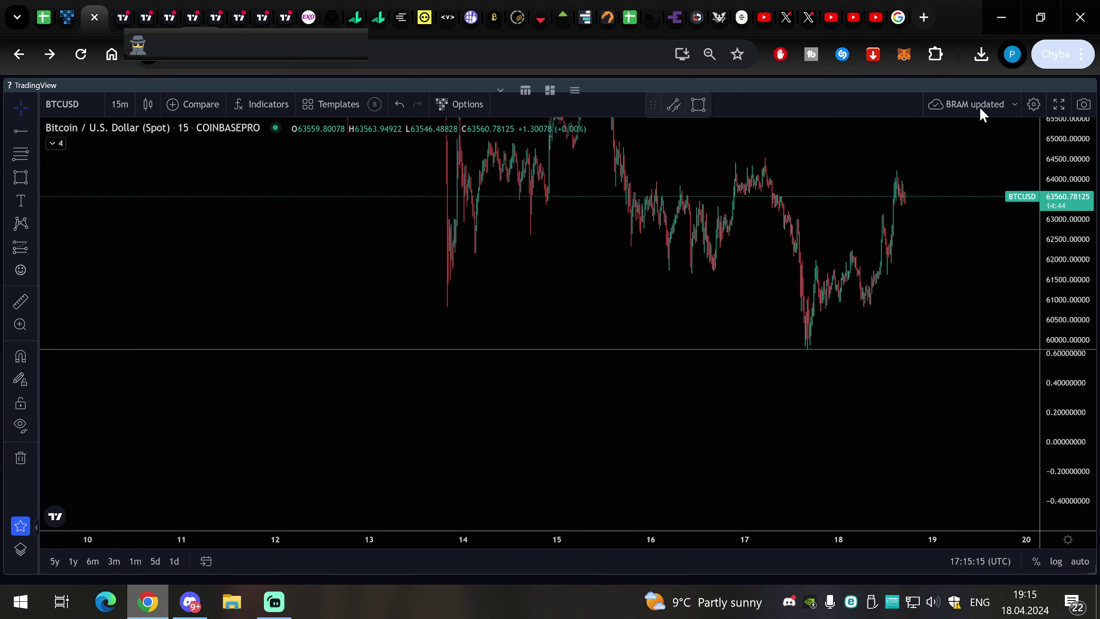
Step: Set the BTCUSD funding chart's interval to 30 minutes
click(118, 109)
click(146, 315)
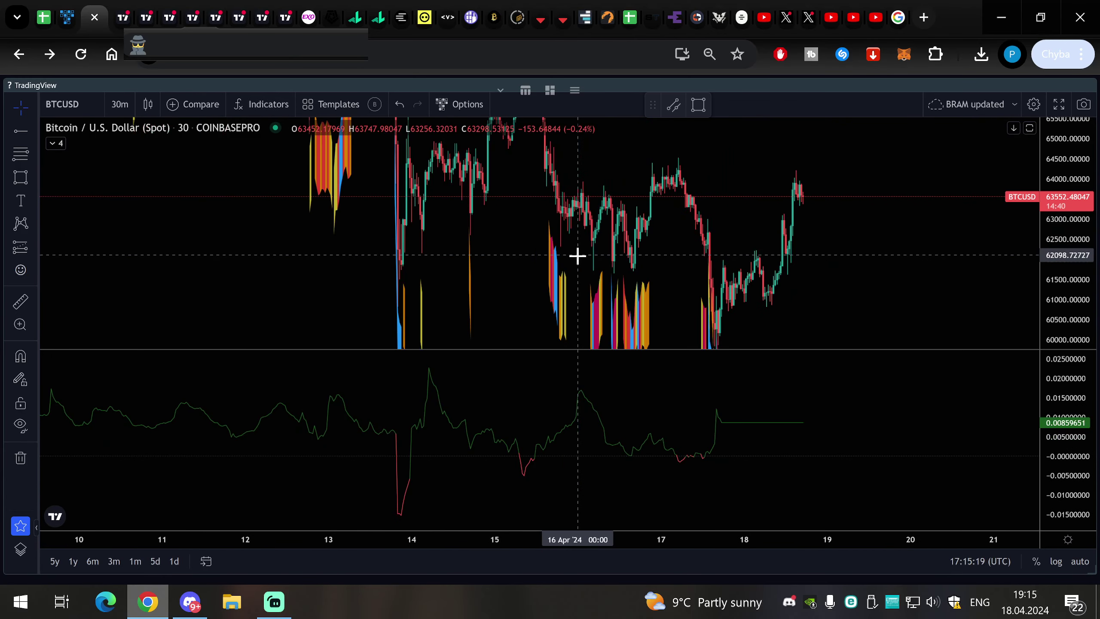
click(72, 109)
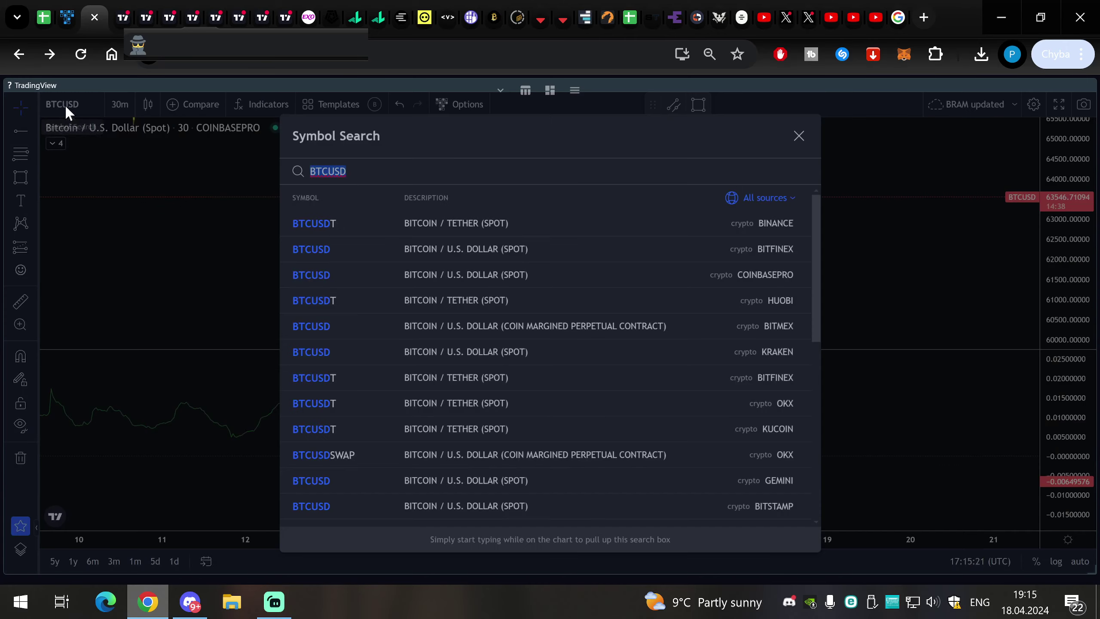
click(800, 136)
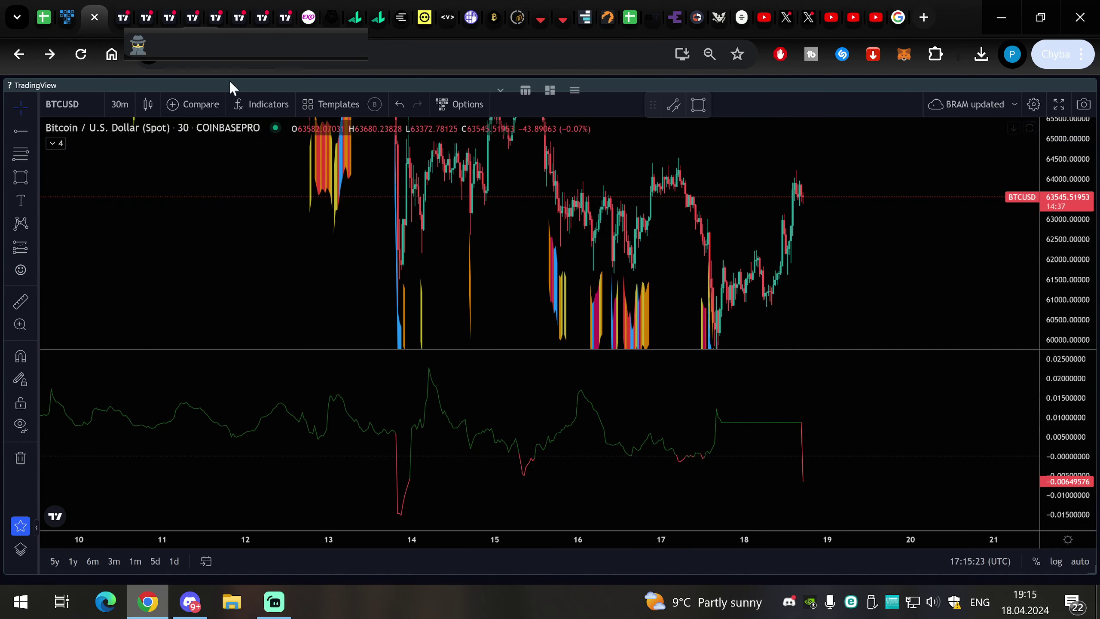
Step: Reapply the BH funding indicator template and examine funding against price back to December 2023
click(263, 107)
click(329, 104)
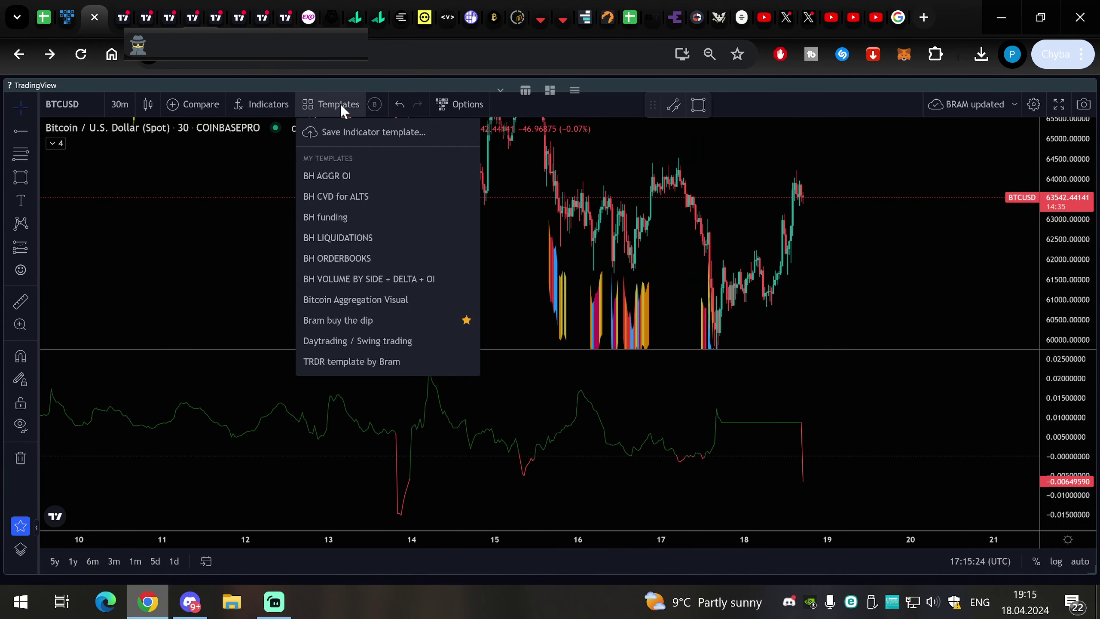
click(361, 217)
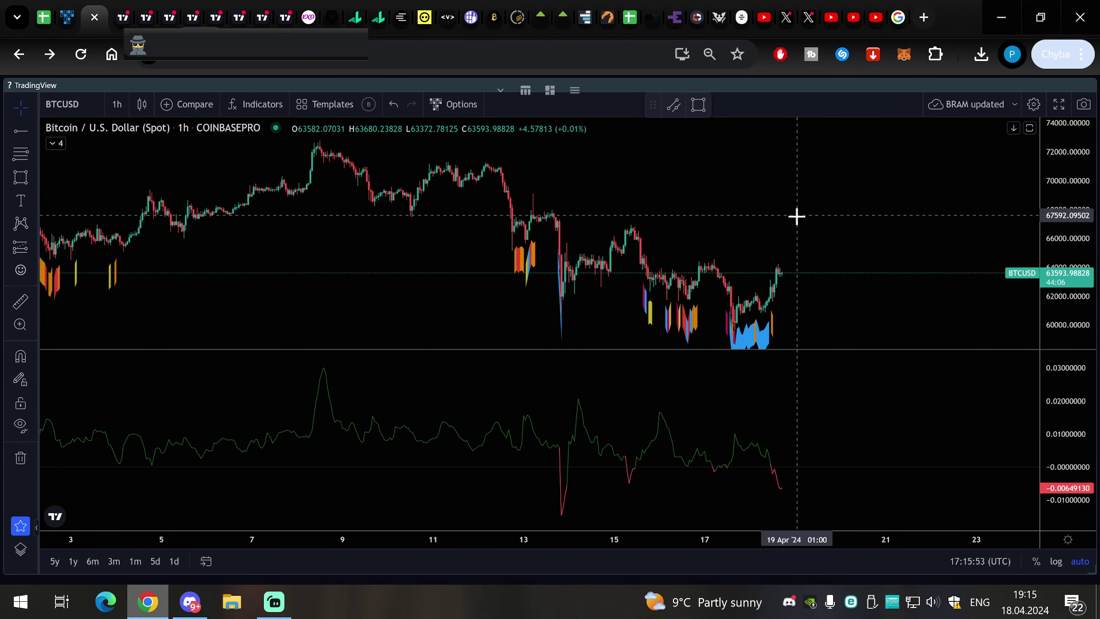
scroll(797, 217, down, 10)
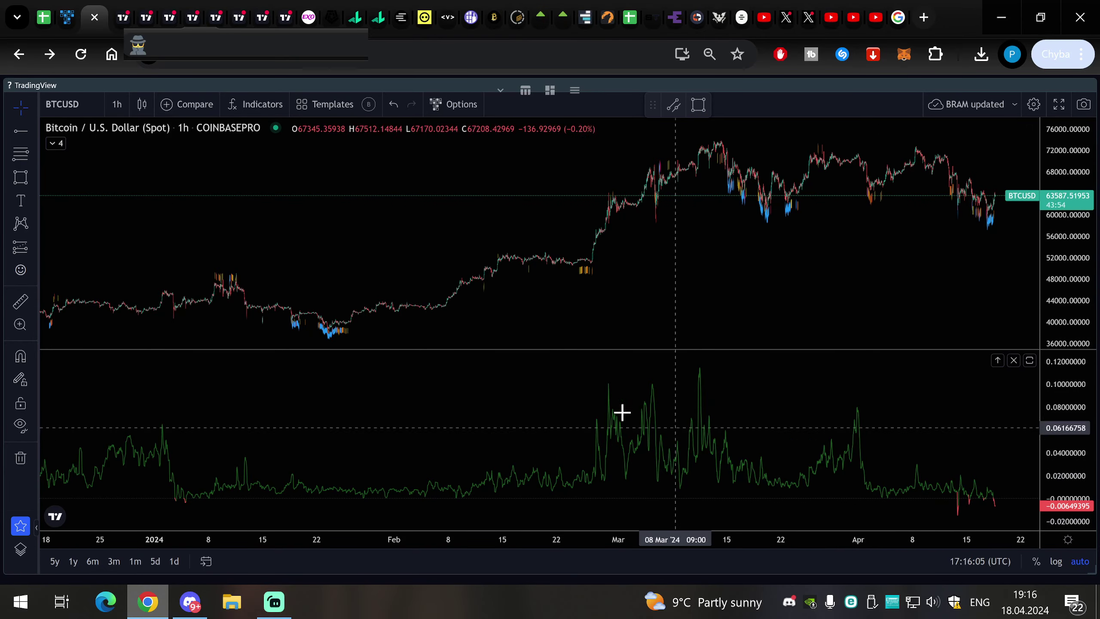
Step: Switch to the Velo BTCUSDT chart and set its interval to 4 hours to examine aggregated liquidations and premium since February
click(446, 18)
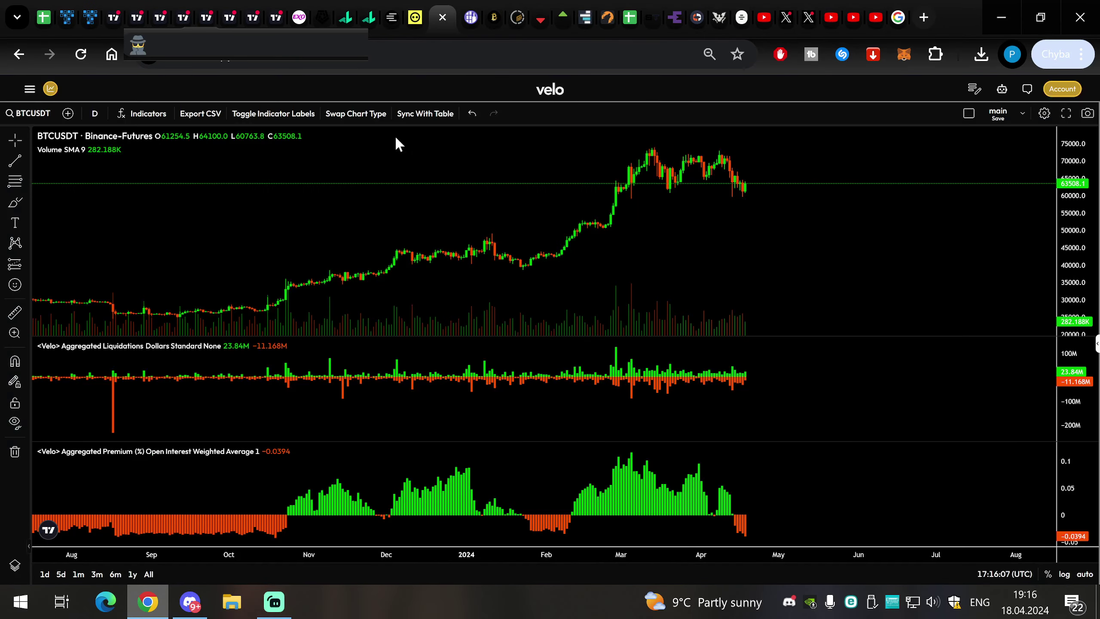
scroll(521, 187, down, 3)
scroll(521, 187, up, 3)
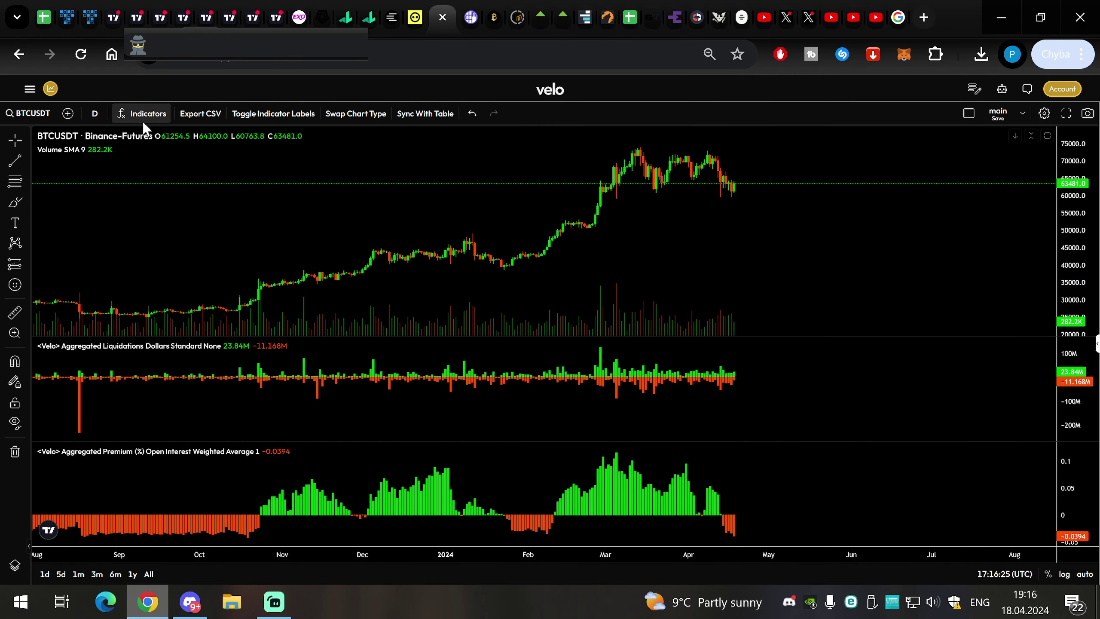
click(96, 115)
click(112, 309)
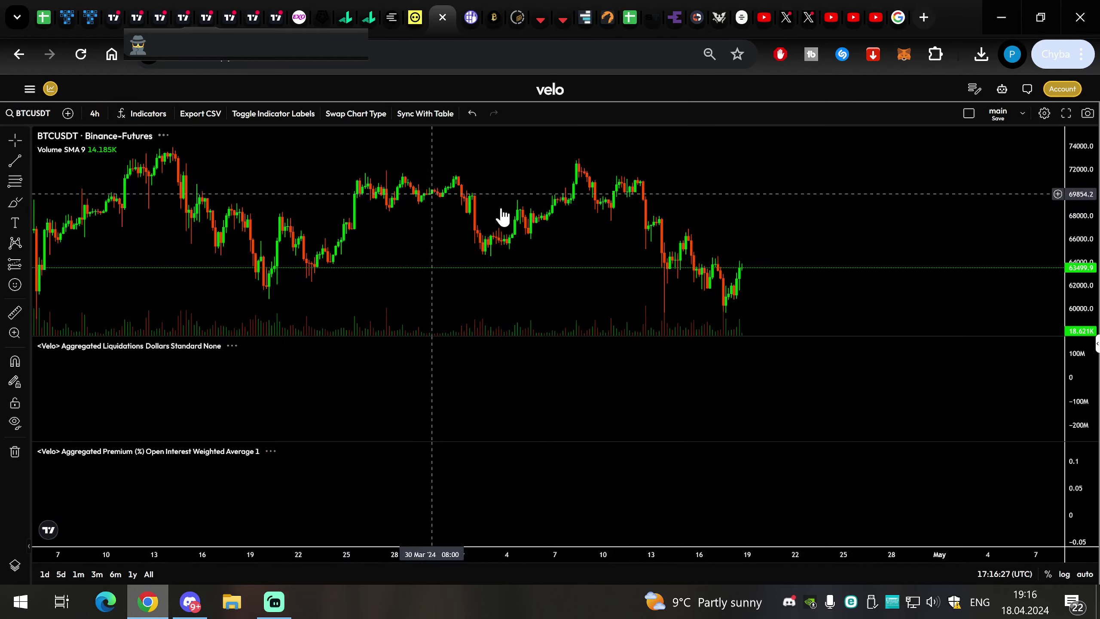
scroll(681, 252, up, 1)
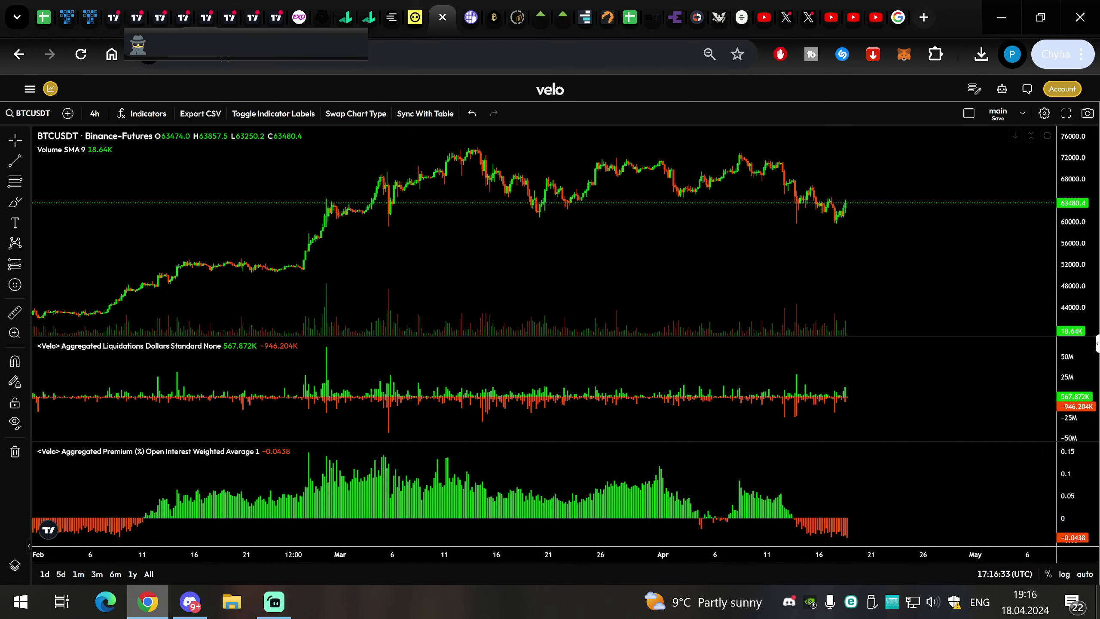
Step: Switch to the Coinalyze BTC/USD chart and compare coin-margined with stablecoin-margined open interest around the 17 April sell-off
click(381, 19)
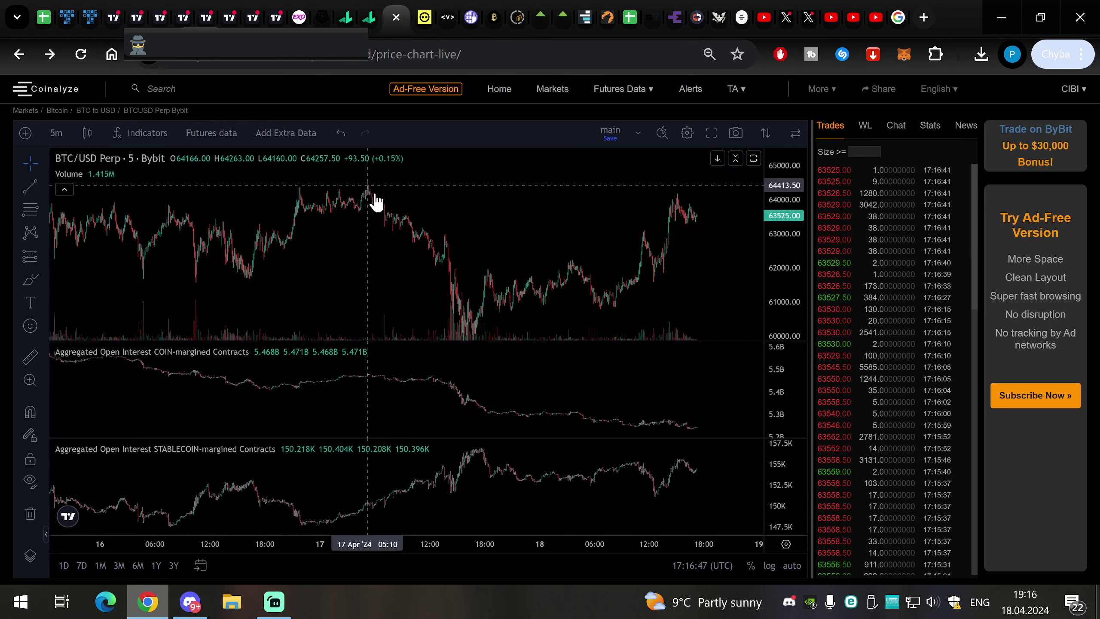
drag(375, 202, 383, 228)
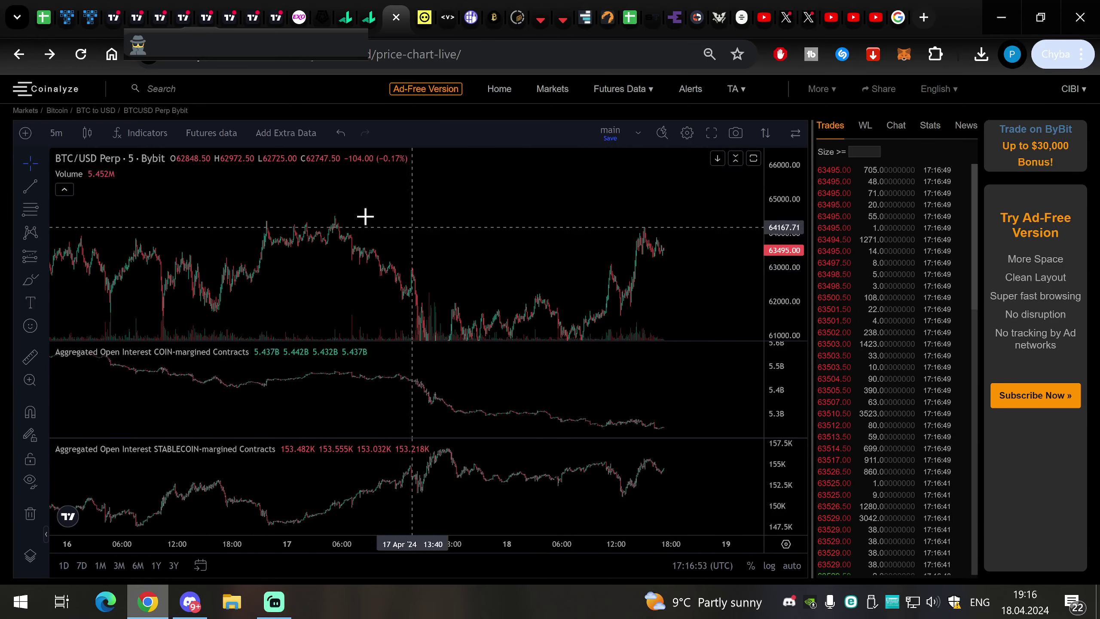
drag(640, 211, 708, 185)
drag(510, 233, 505, 153)
drag(443, 220, 449, 228)
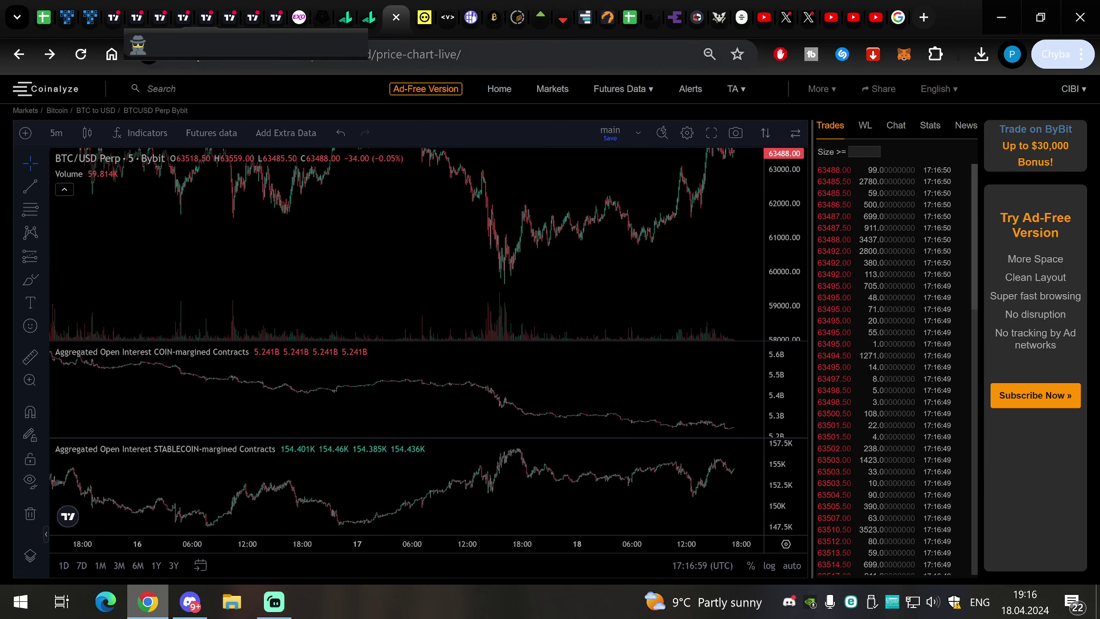
Step: Return to the BTCUSD funding chart and apply the BH LIQUIDATIONS indicator template
click(92, 17)
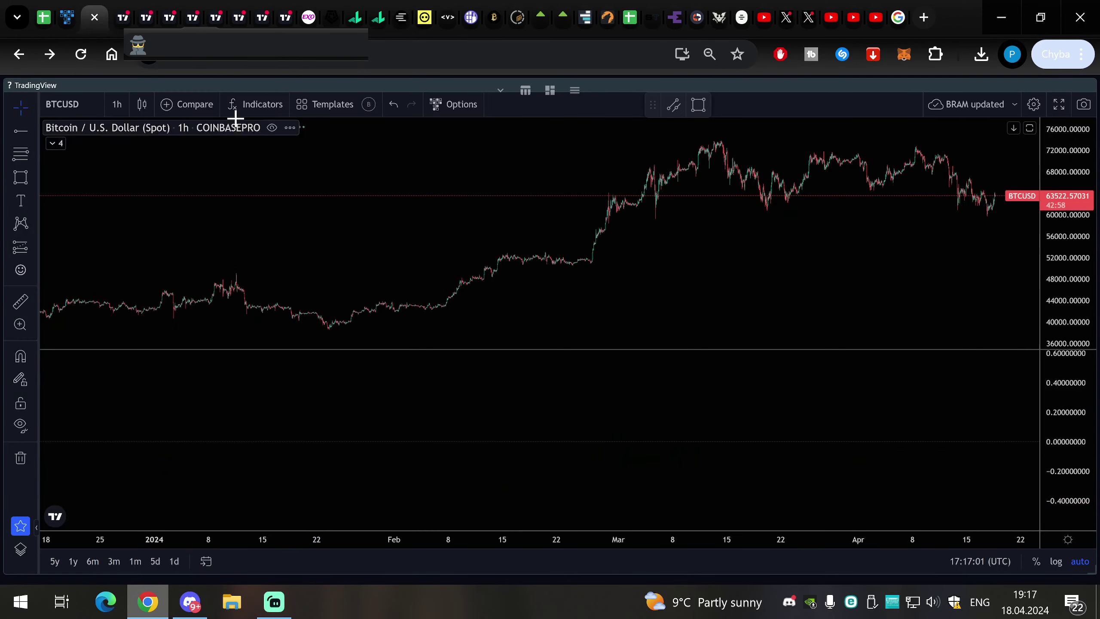
click(334, 112)
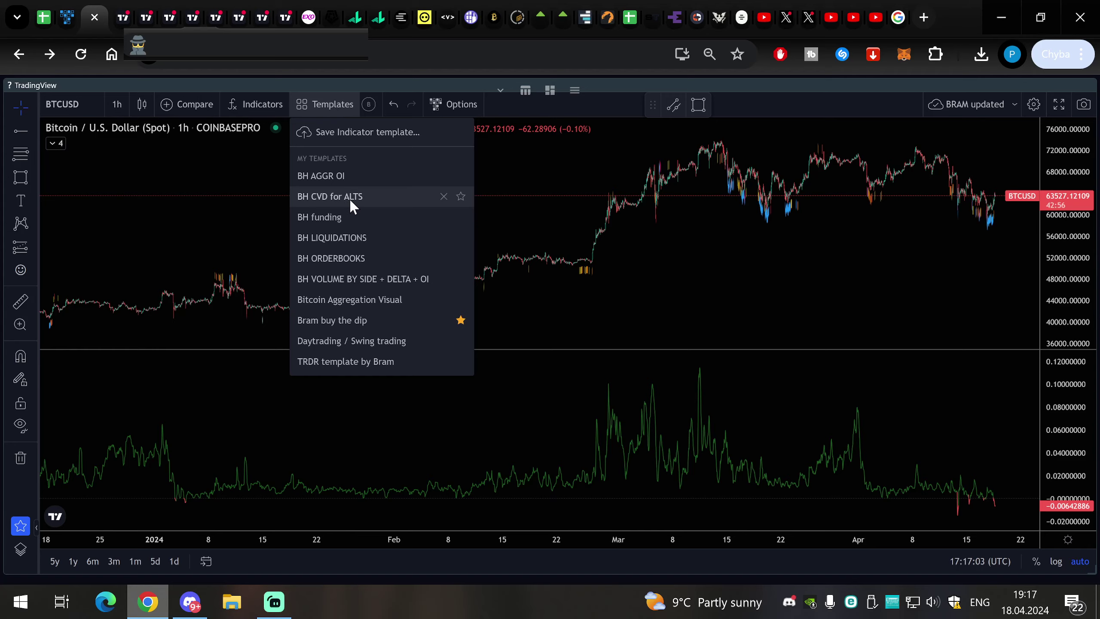
click(347, 238)
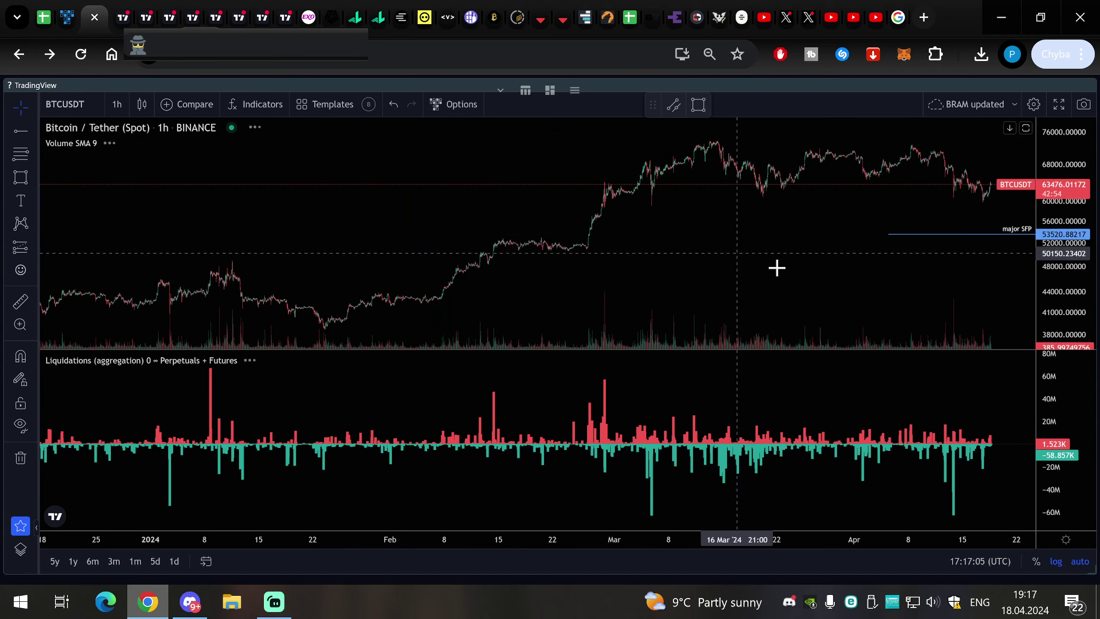
Step: Set the liquidations chart's interval to 15 minutes and compare the liquidation spikes with price back to late March
click(113, 104)
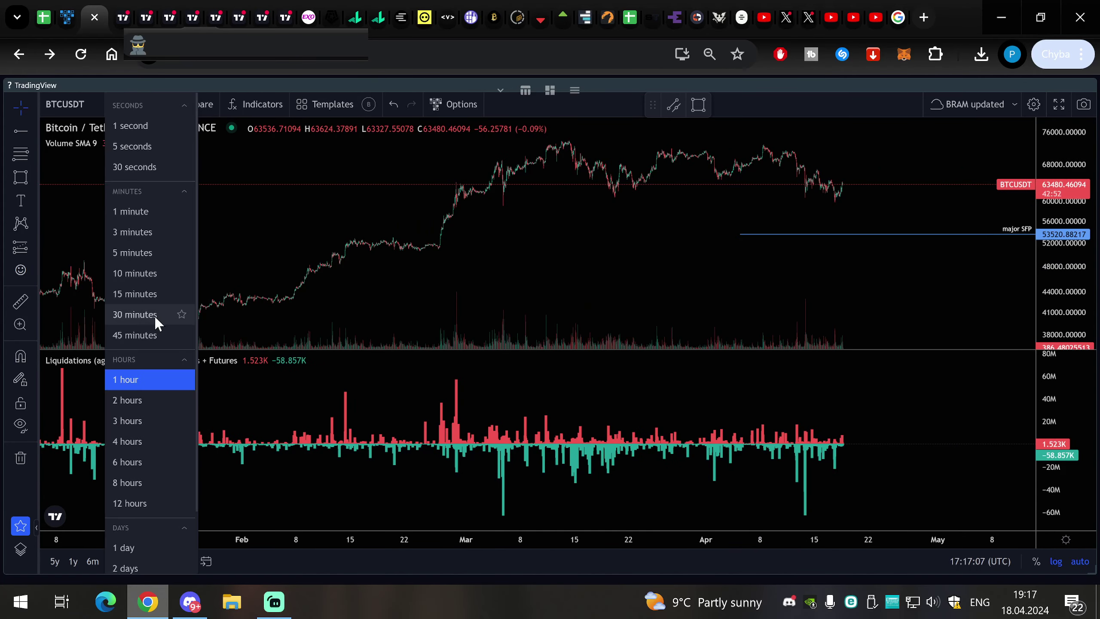
click(132, 295)
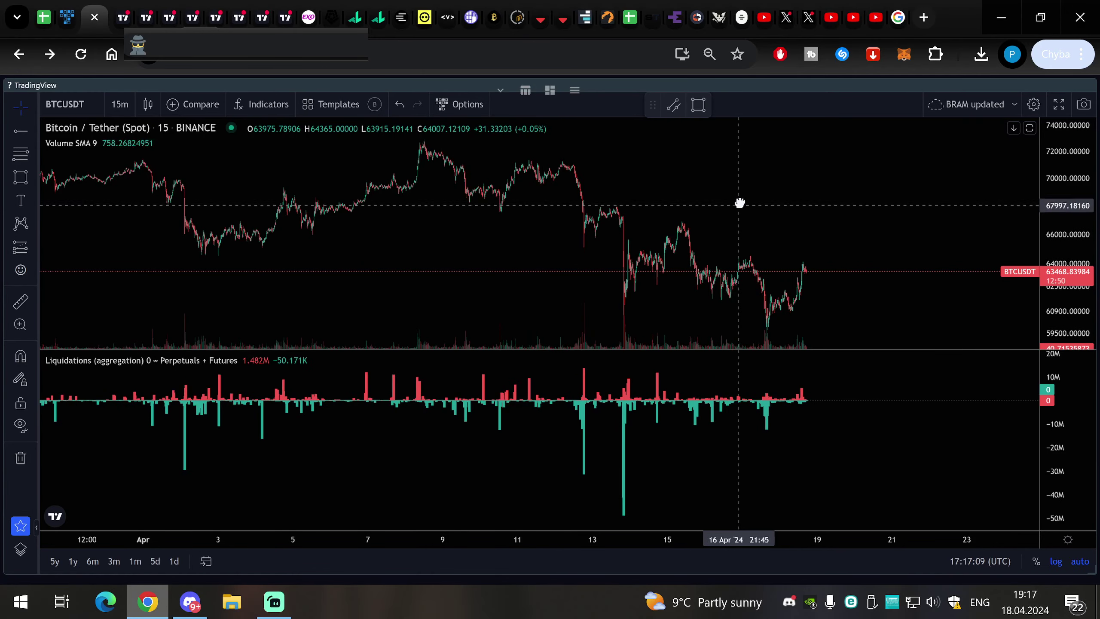
scroll(938, 226, up, 5)
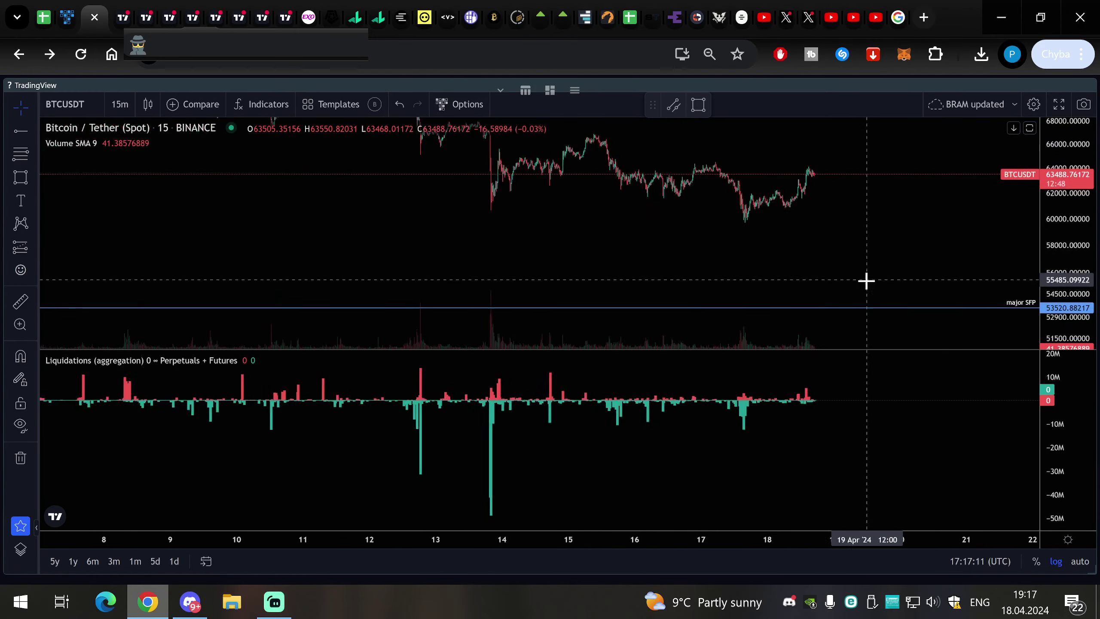
scroll(846, 311, down, 6)
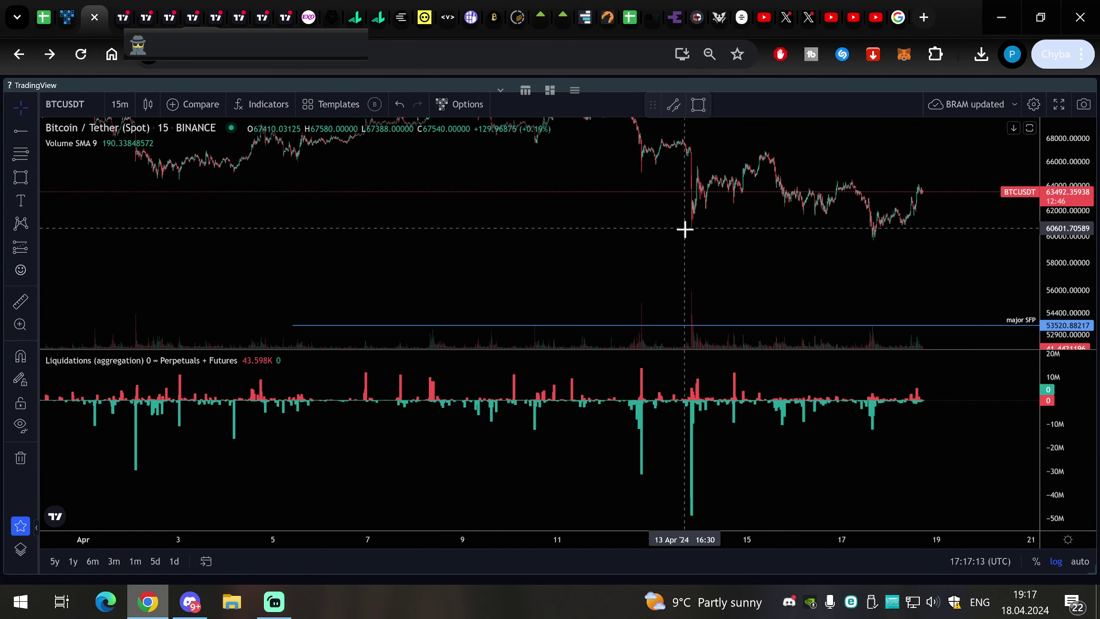
scroll(523, 201, down, 4)
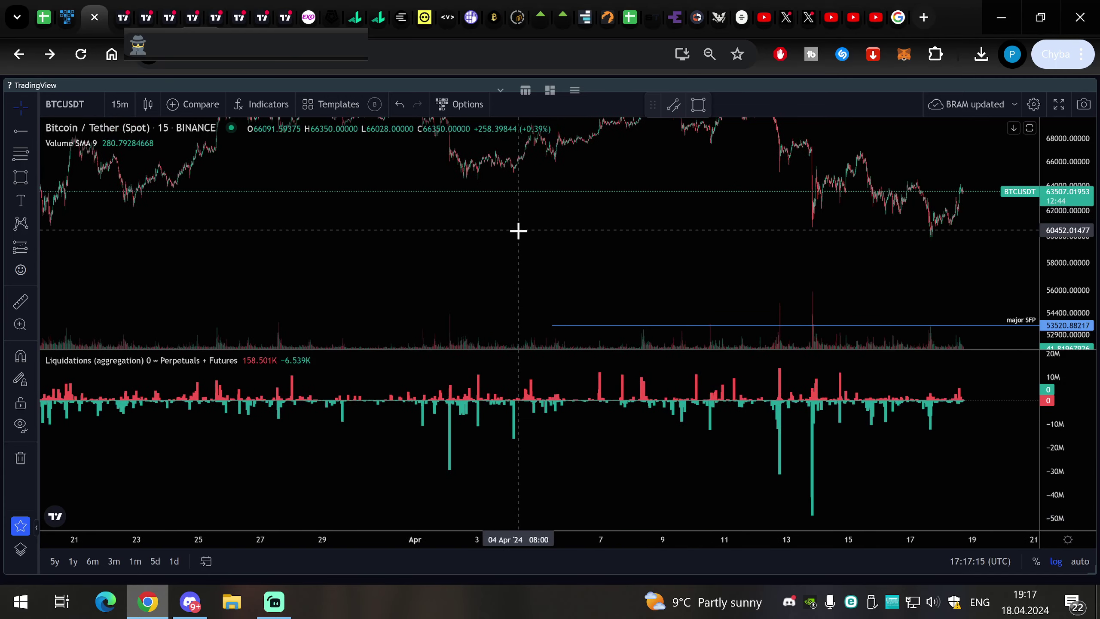
Step: Set the liquidations chart's interval to 30 minutes and examine the spikes around the 13 April sell-off
click(120, 105)
click(149, 294)
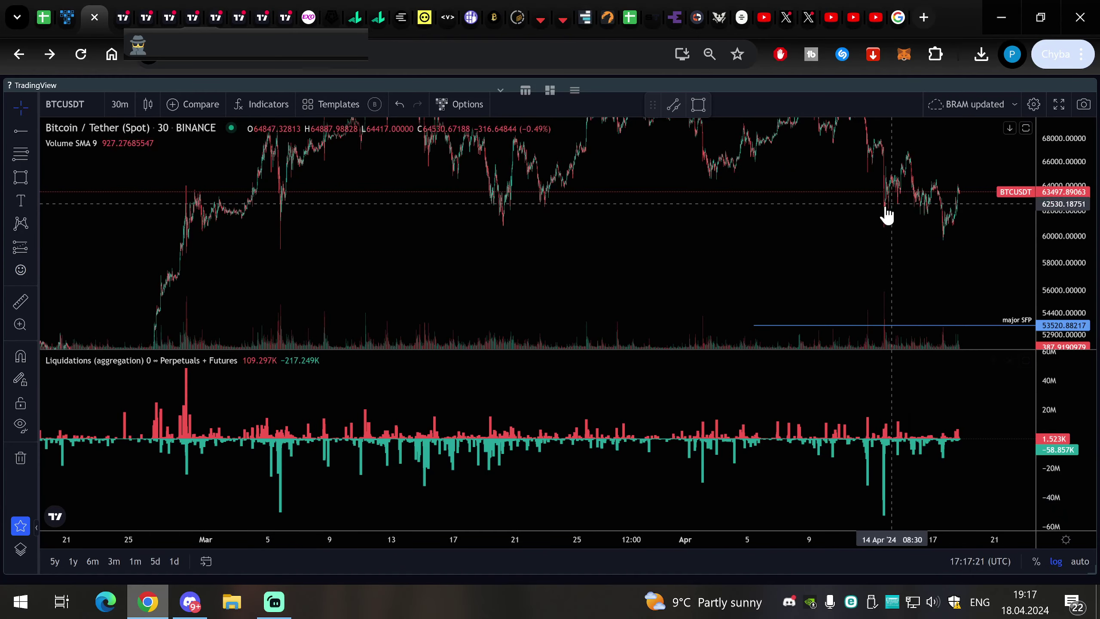
scroll(866, 226, up, 5)
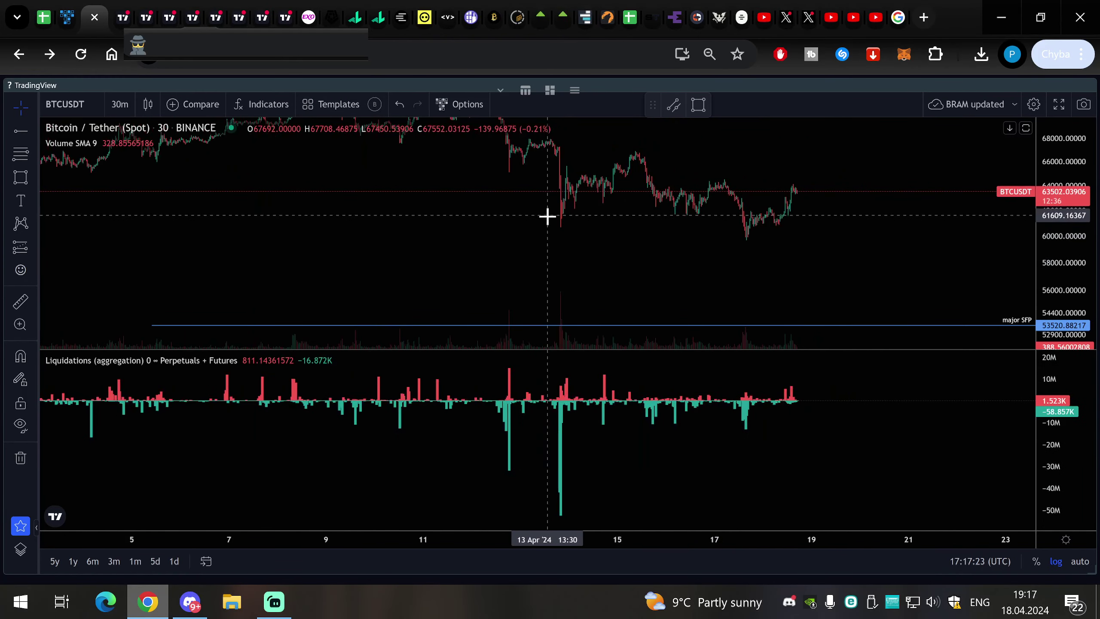
Step: Compare the 13 April liquidation spikes with those at the 17 April low on the 30-minute BTCUSDT chart
scroll(550, 234, up, 2)
drag(554, 255, 615, 260)
scroll(524, 251, up, 1)
drag(422, 221, 503, 231)
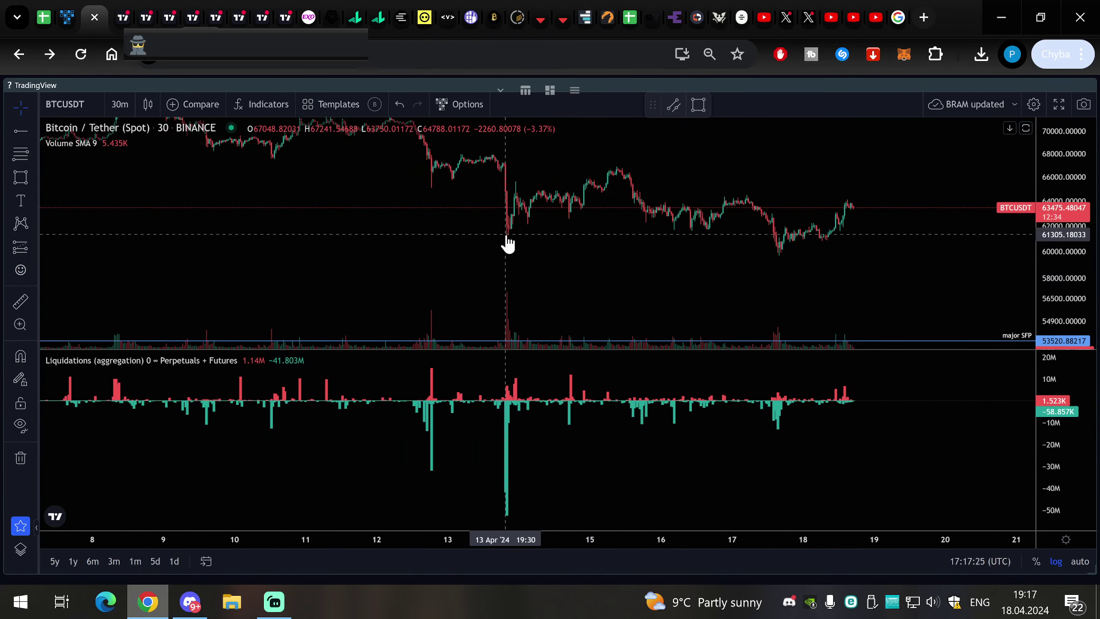
scroll(597, 256, up, 4)
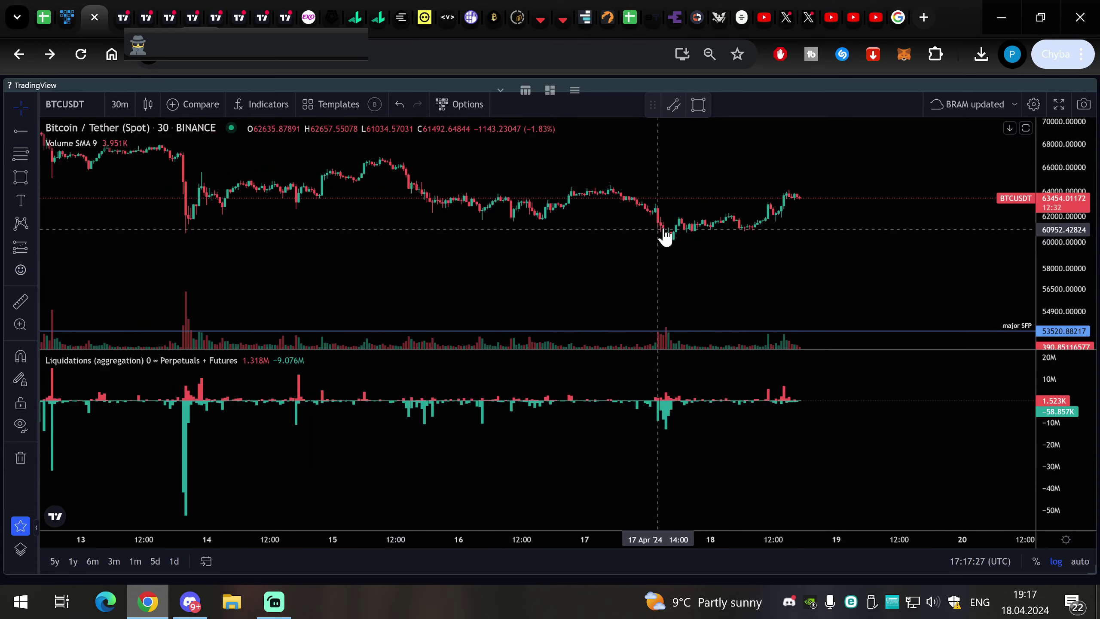
drag(1055, 273, 1055, 242)
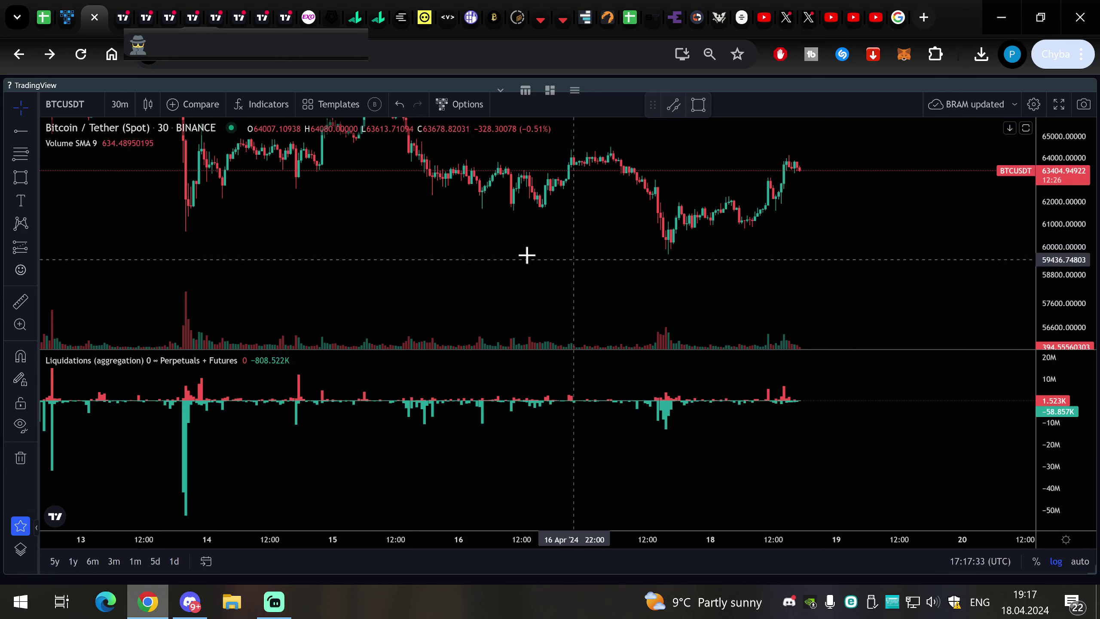
Step: Apply the BH VOLUME BY SIDE + DELTA + OI indicator template and review the chart from 14 to 18 April
click(258, 105)
click(258, 105)
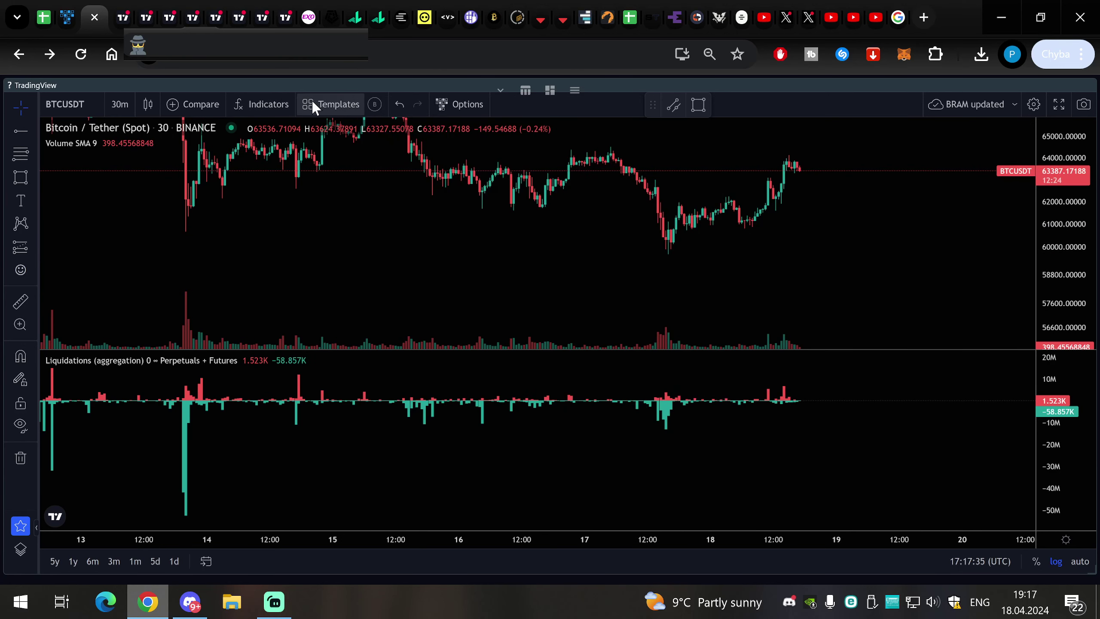
click(324, 97)
click(272, 104)
click(272, 104)
click(331, 100)
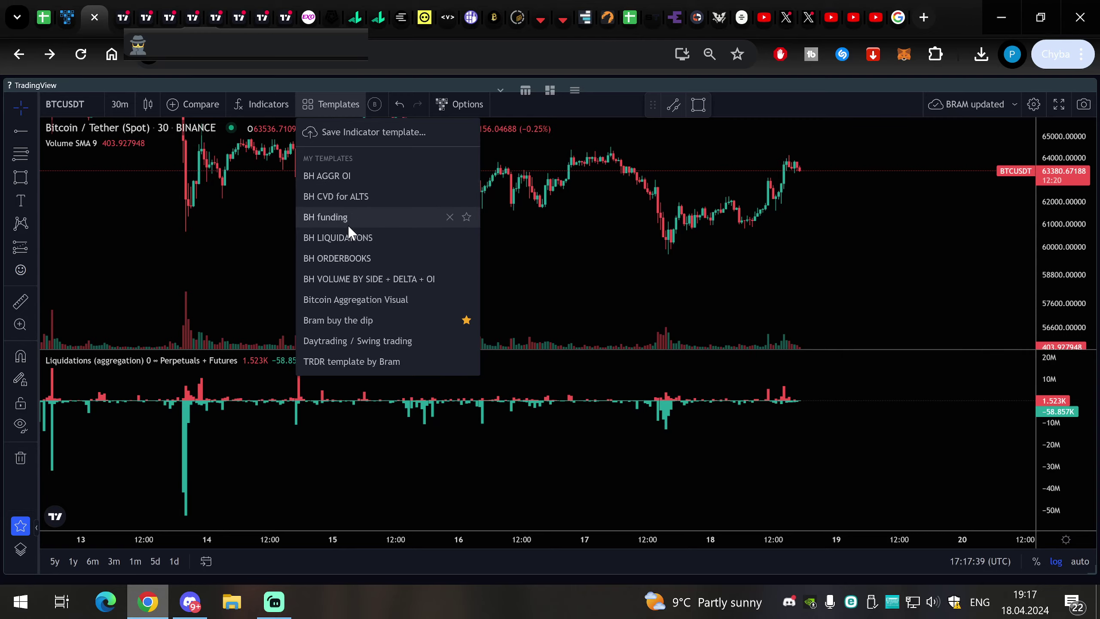
click(352, 286)
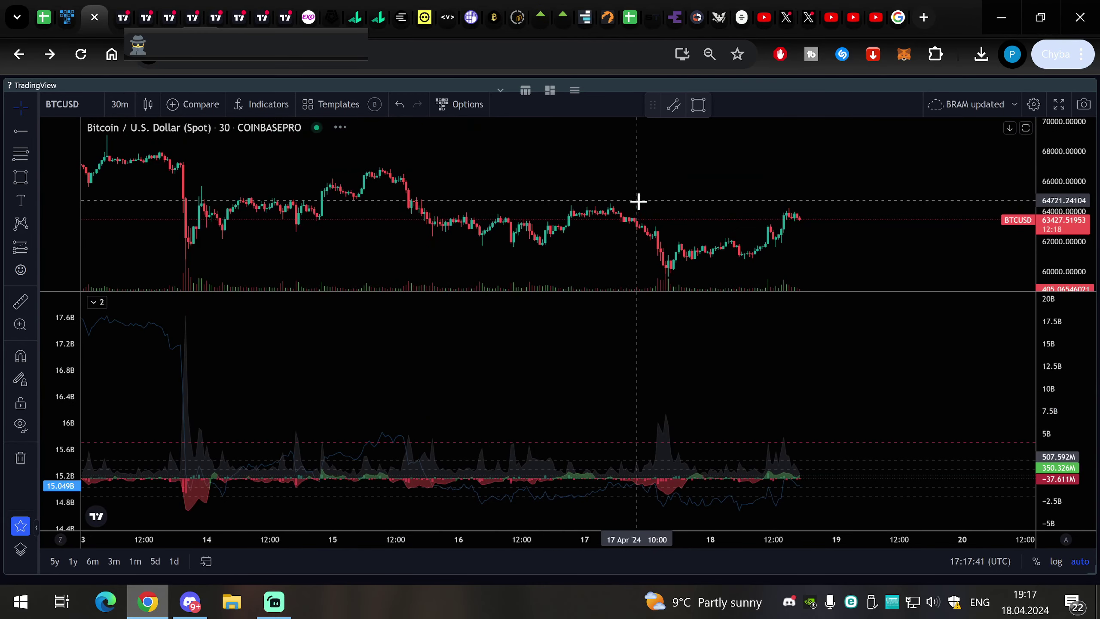
scroll(799, 221, up, 1)
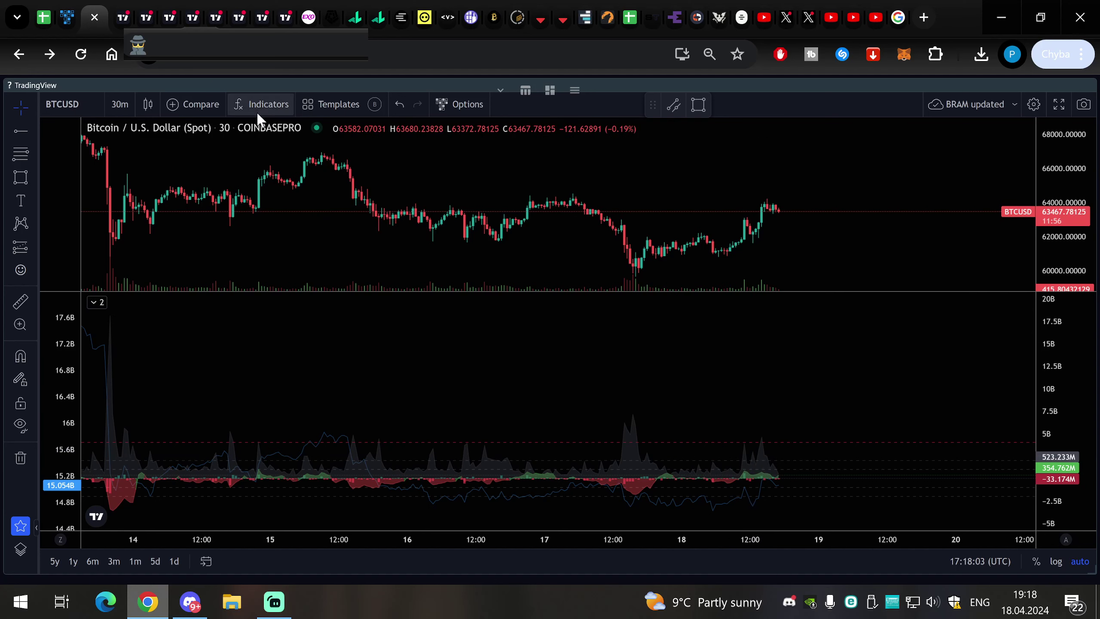
click(337, 108)
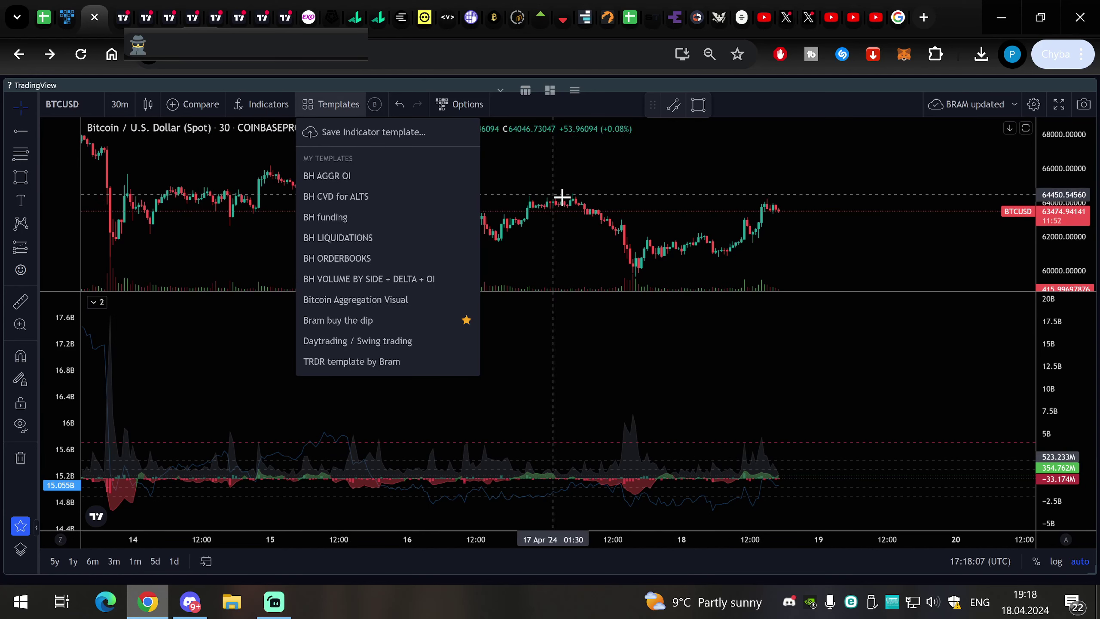
click(605, 191)
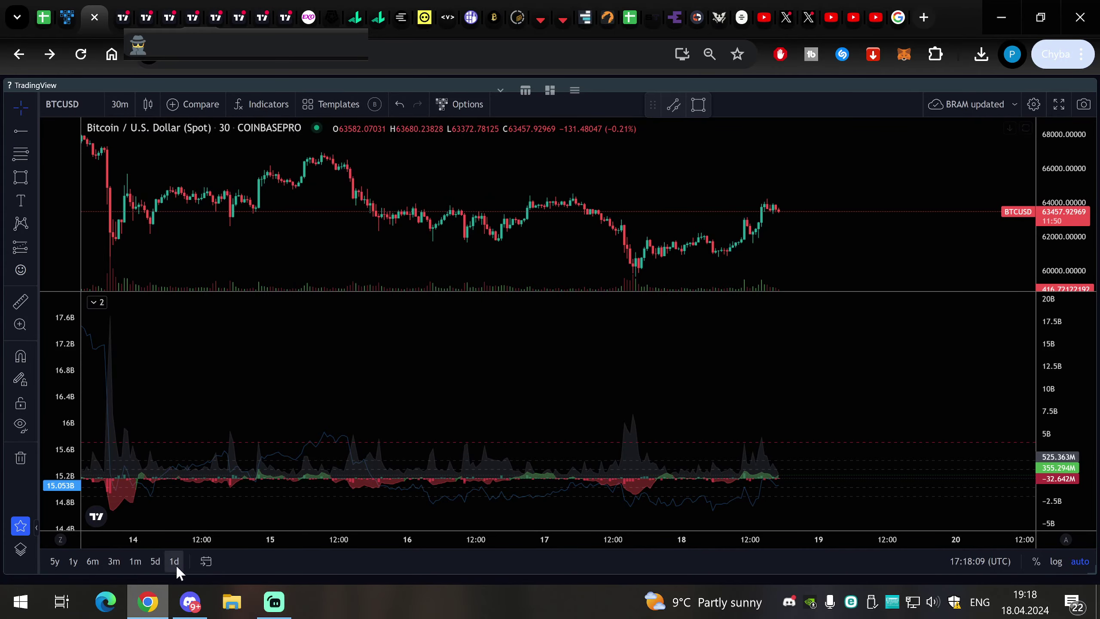
Step: Switch to the TradingLite BTCUSDT heatmap and examine the resting orders before and during the 17 April sell-off
click(354, 18)
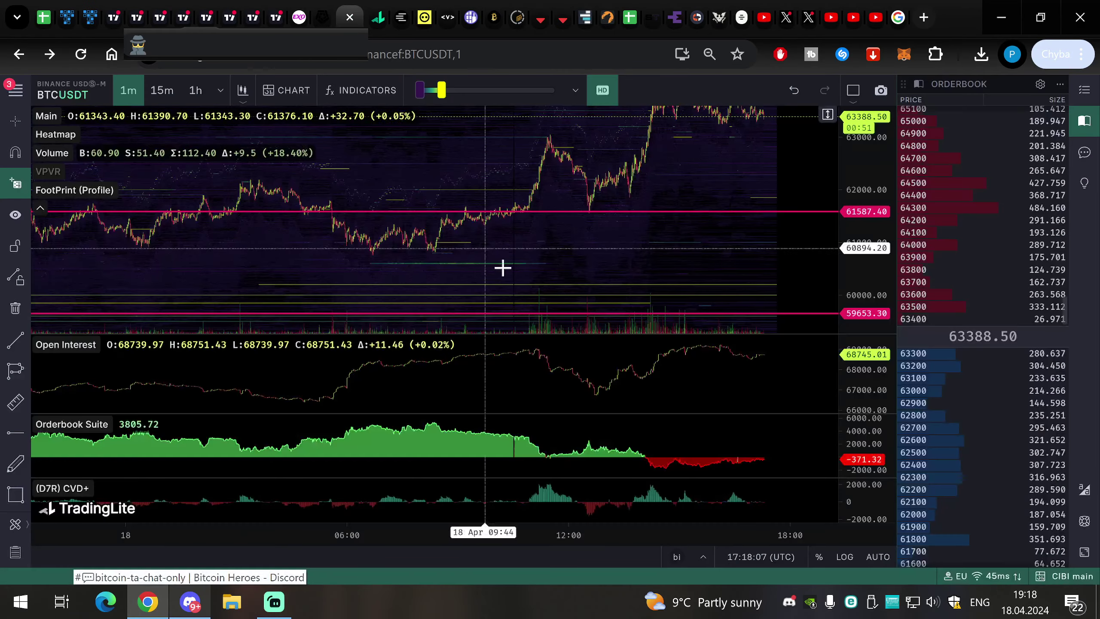
scroll(500, 172, down, 3)
drag(348, 145, 649, 107)
drag(299, 197, 439, 191)
scroll(439, 191, left, 5)
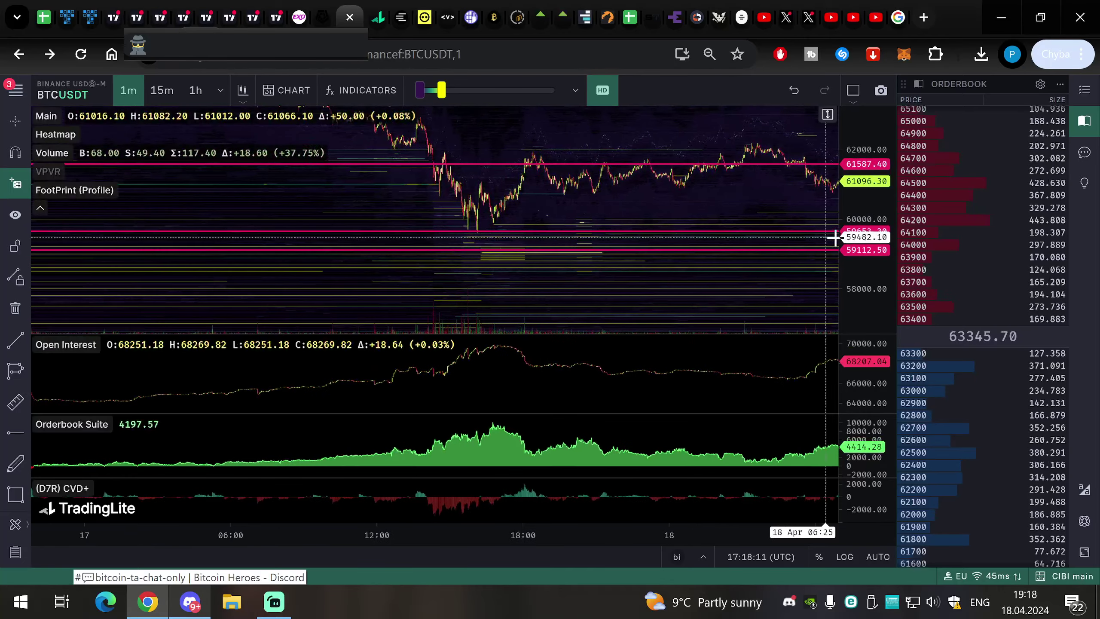
scroll(417, 179, down, 3)
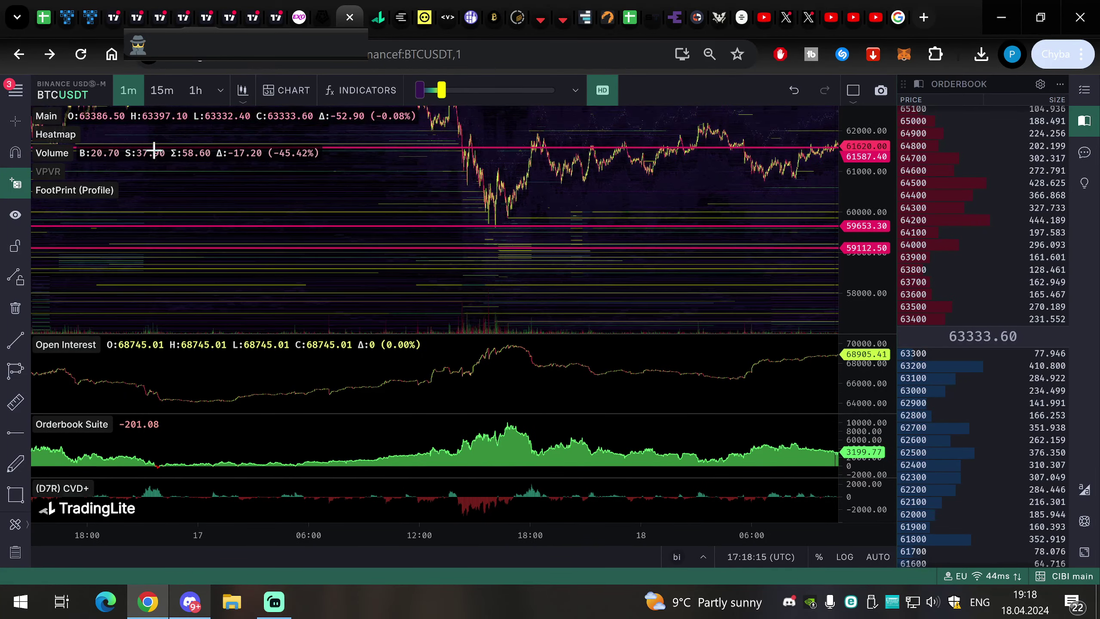
drag(337, 208, 369, 206)
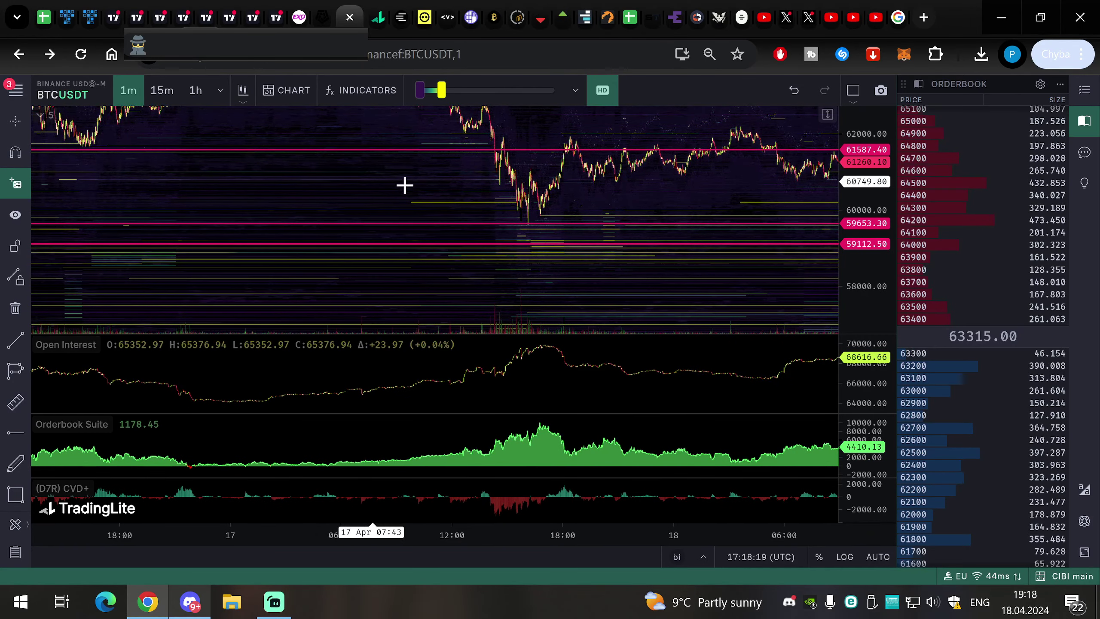
scroll(417, 189, left, 2)
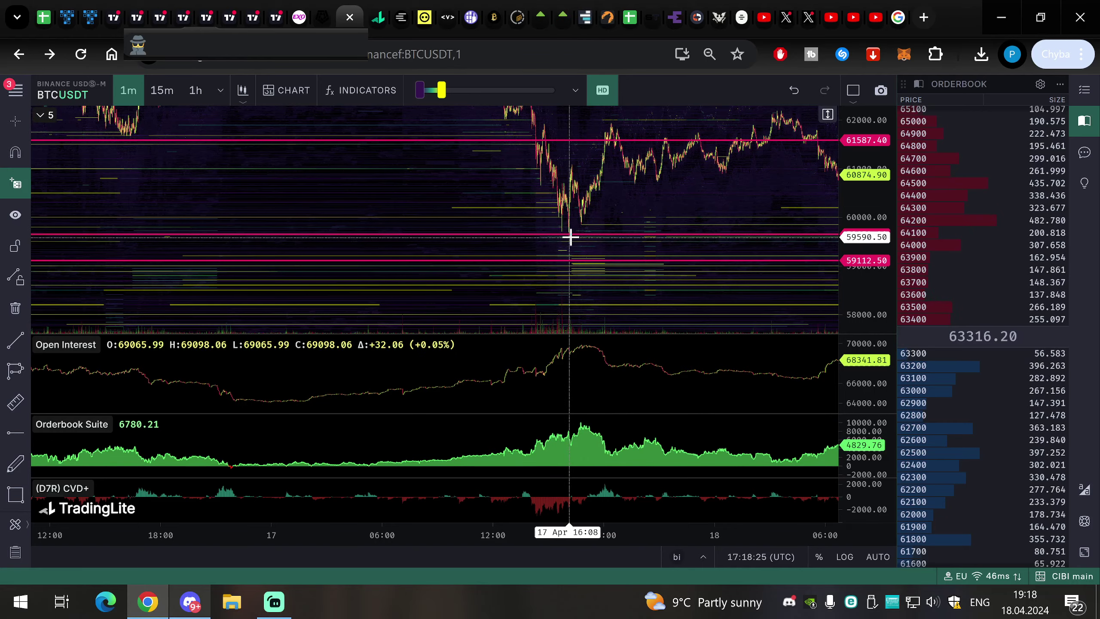
Step: Inspect the heatmap's bid levels around the two 17 April lows near the 59653.30 line
scroll(617, 197, up, 1)
scroll(549, 251, up, 6)
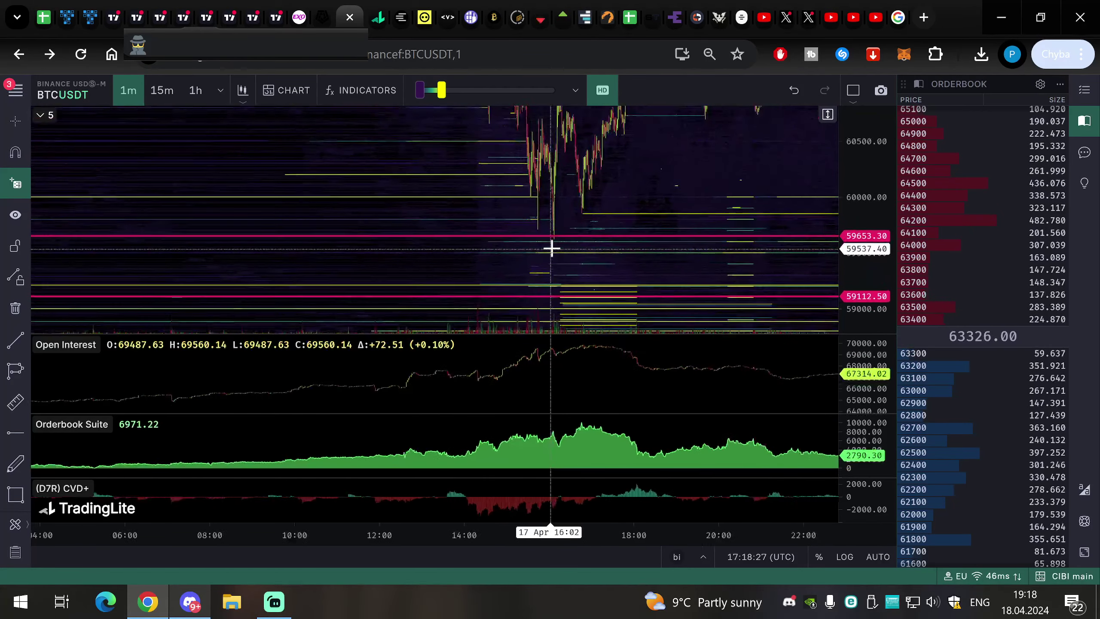
scroll(549, 234, up, 3)
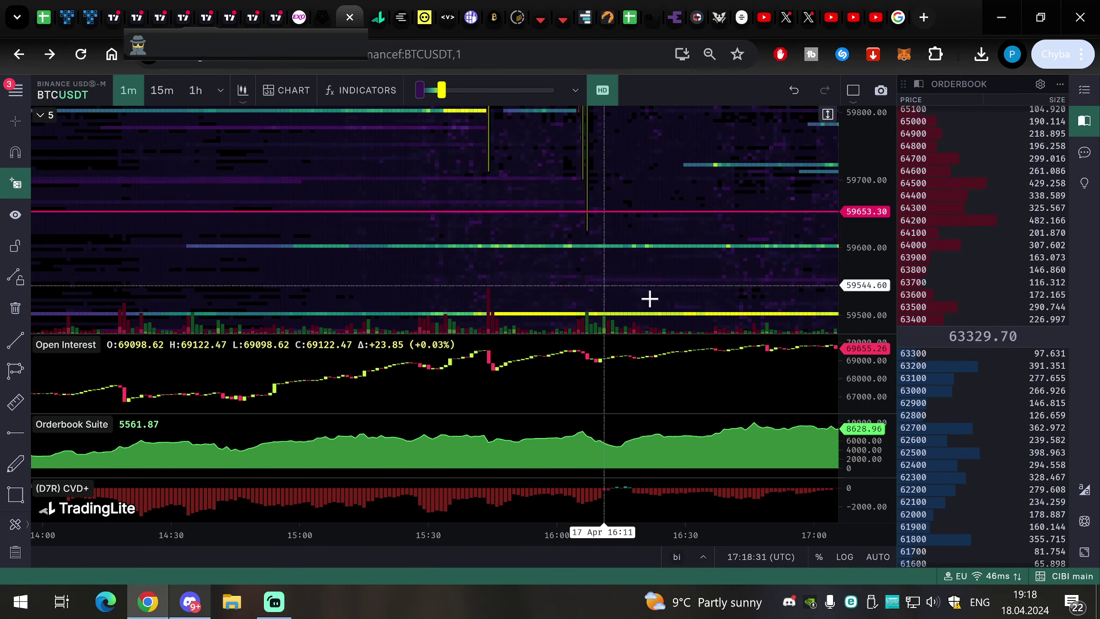
mouse_move(540, 296)
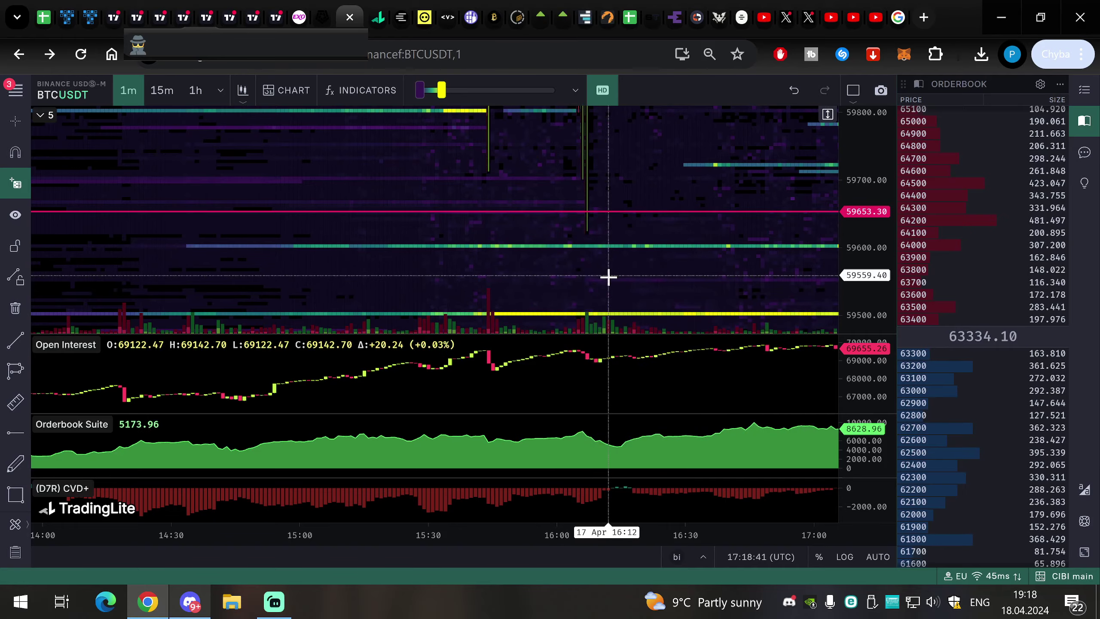
scroll(619, 213, down, 8)
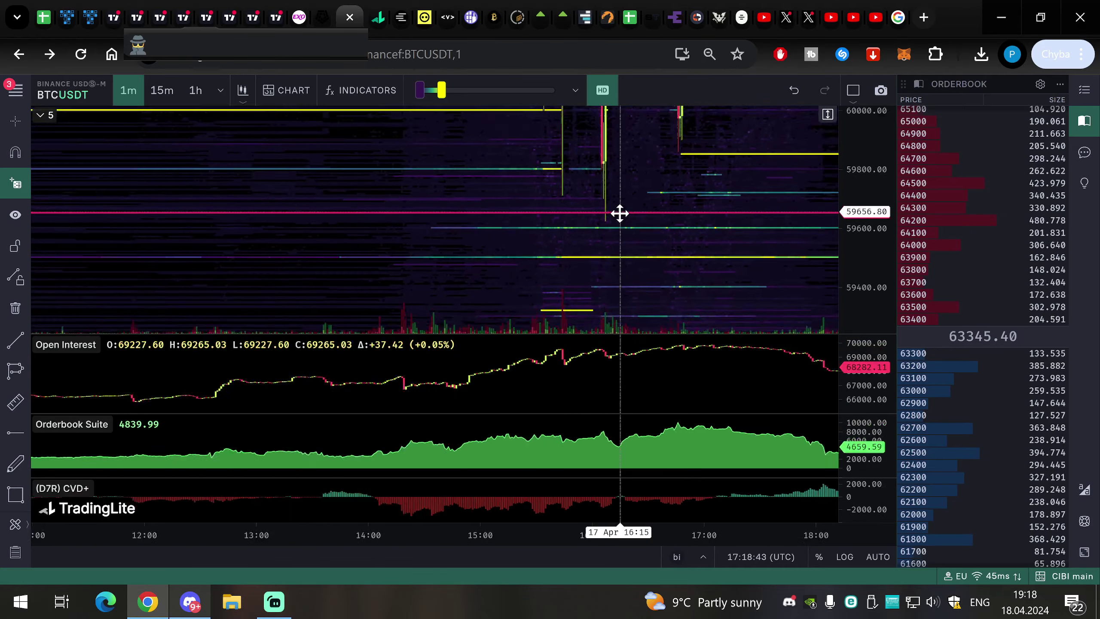
drag(729, 157, 631, 187)
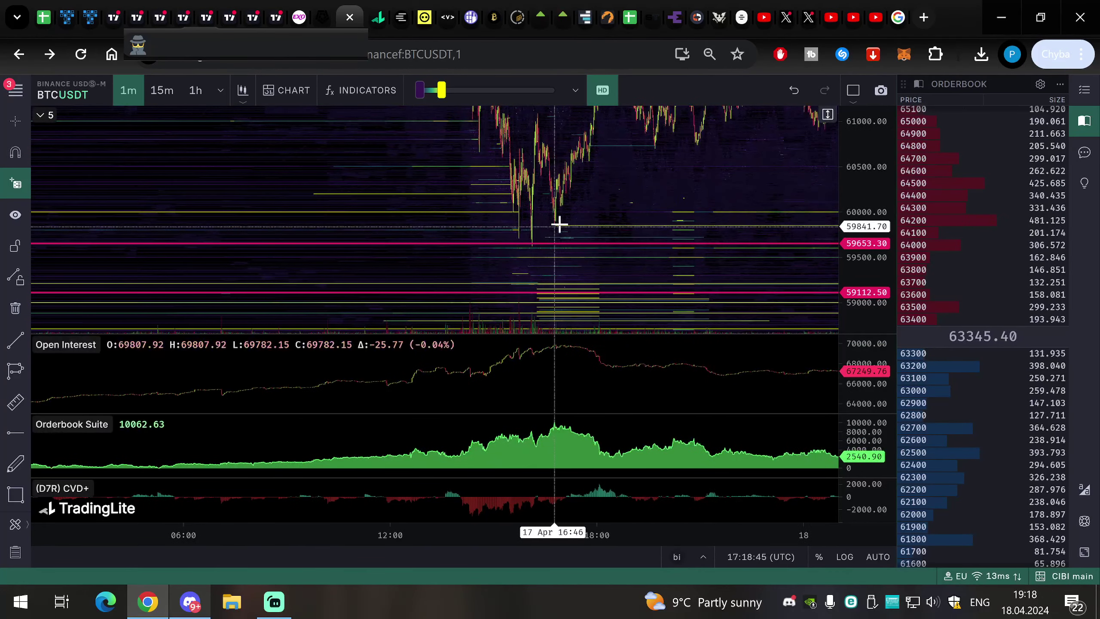
scroll(537, 238, up, 8)
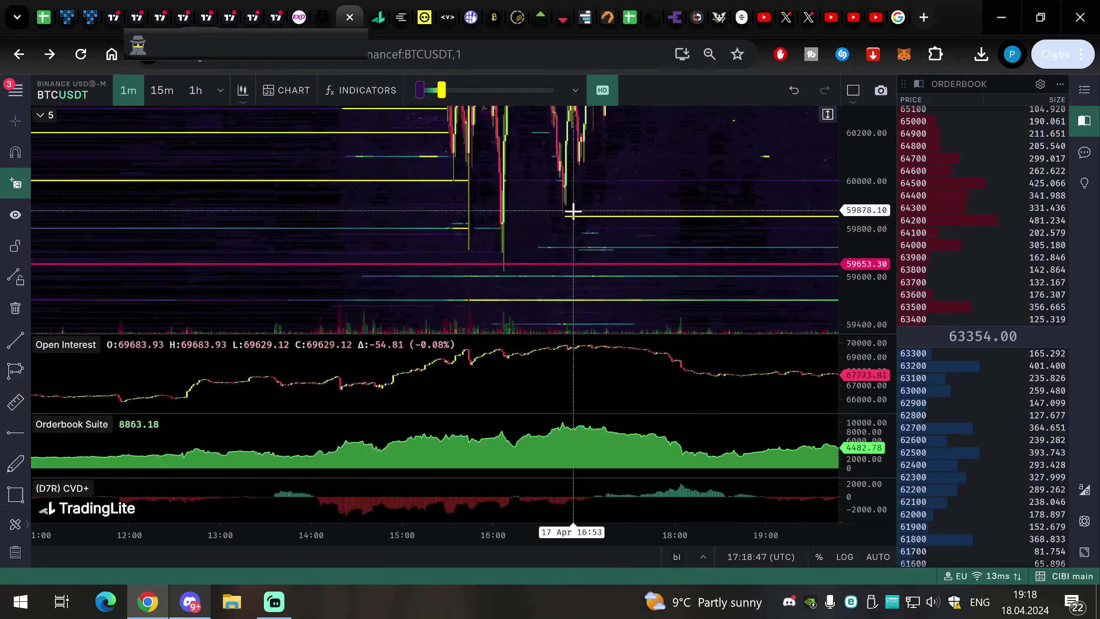
scroll(557, 220, down, 10)
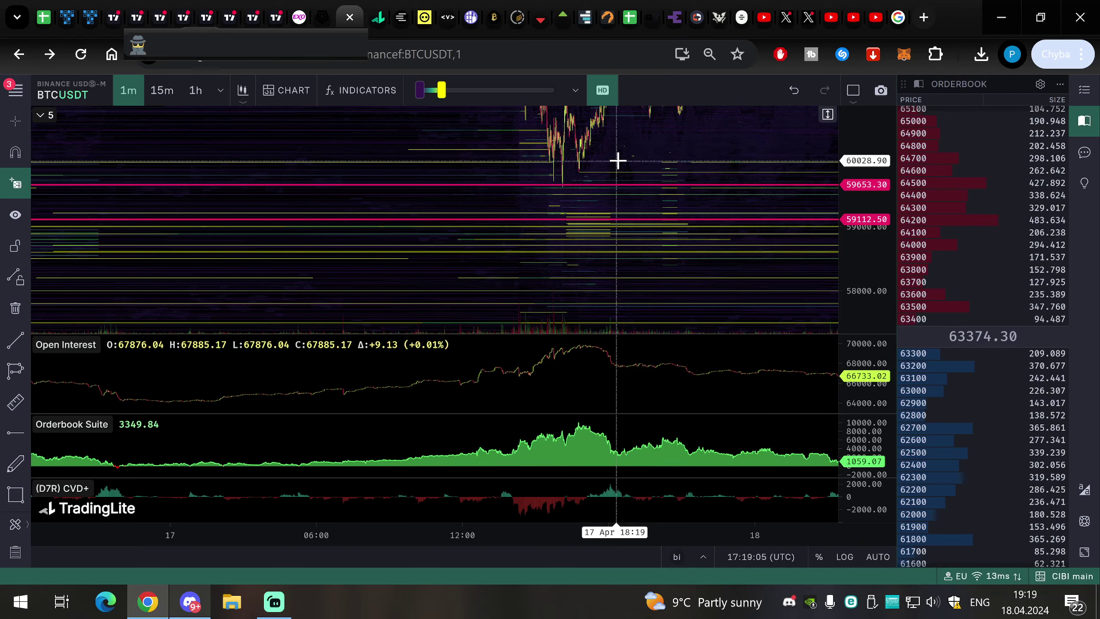
Step: Compare the rebound from the 17 April low into 18 April with open interest and the Orderbook Suite
drag(594, 152, 385, 180)
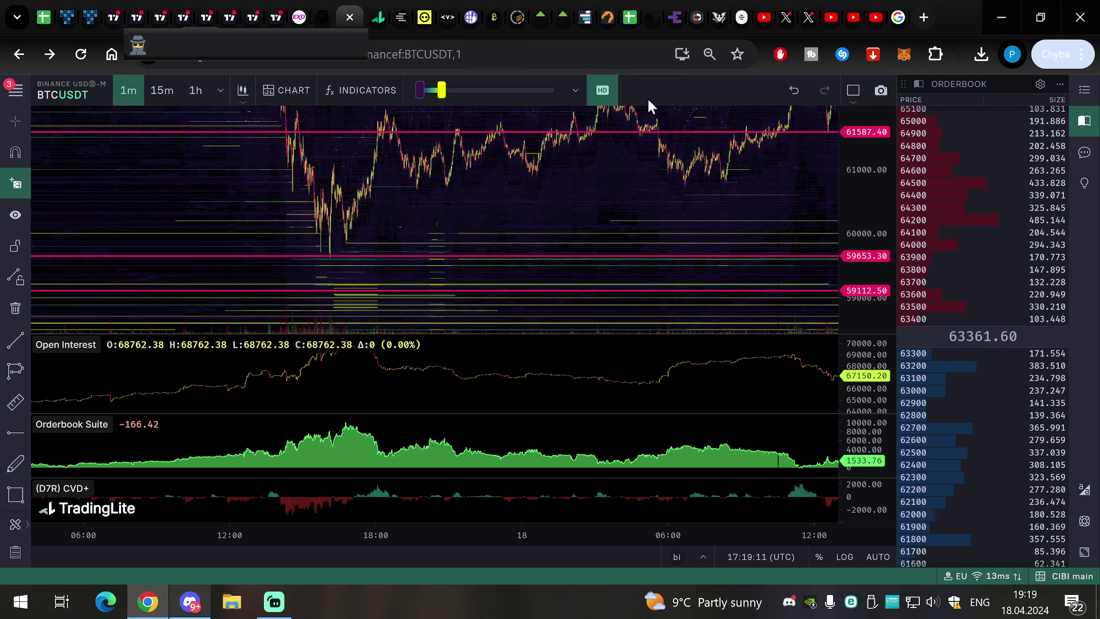
drag(593, 174, 506, 179)
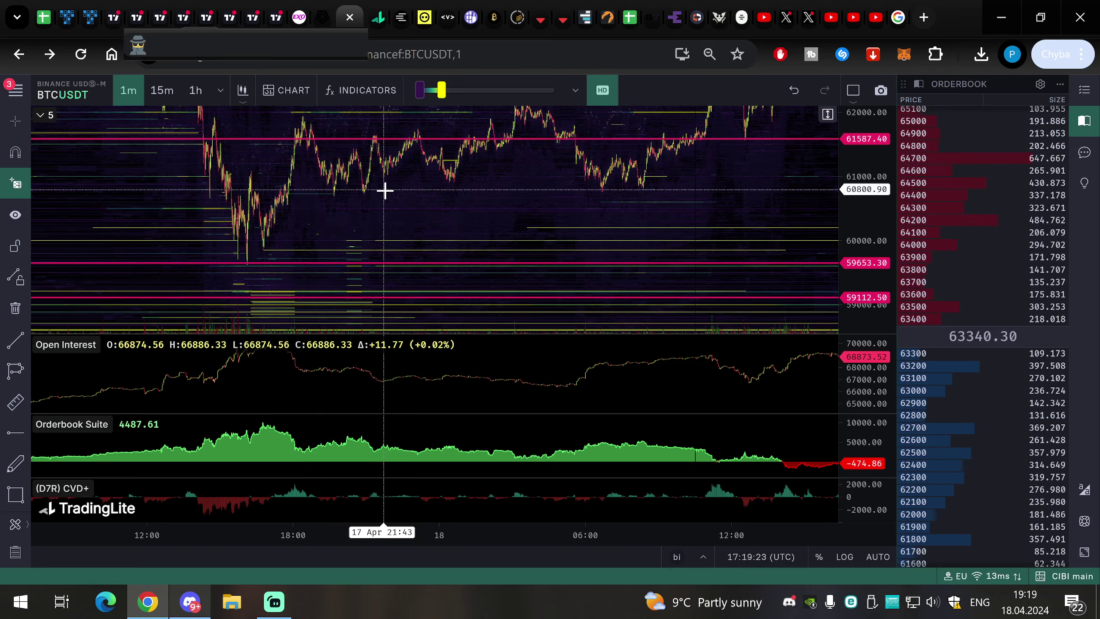
drag(423, 203, 427, 232)
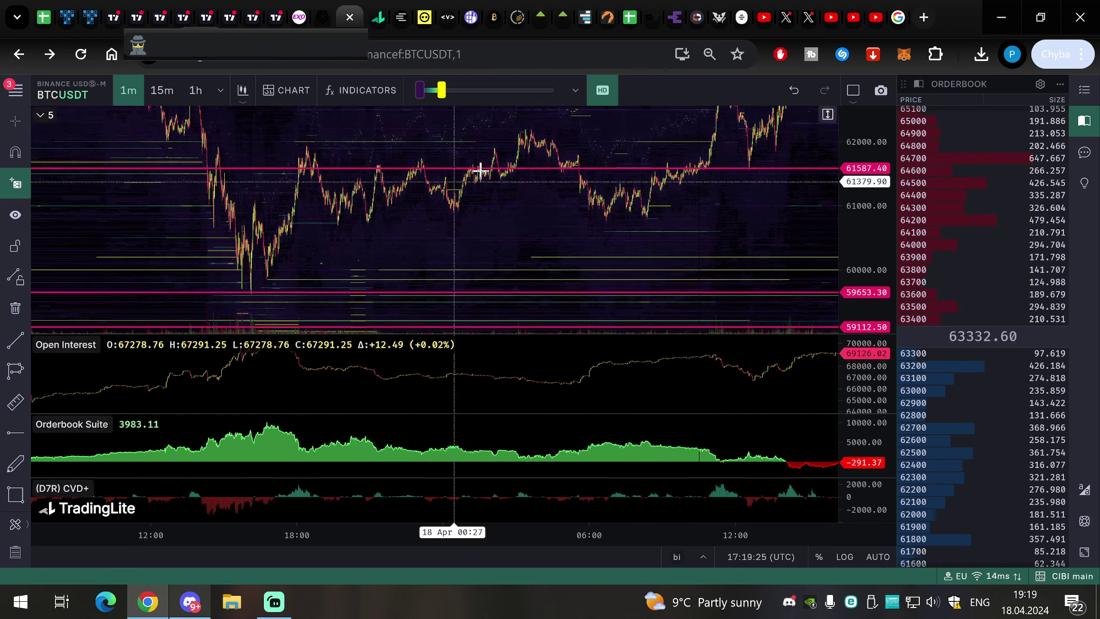
drag(553, 231, 515, 209)
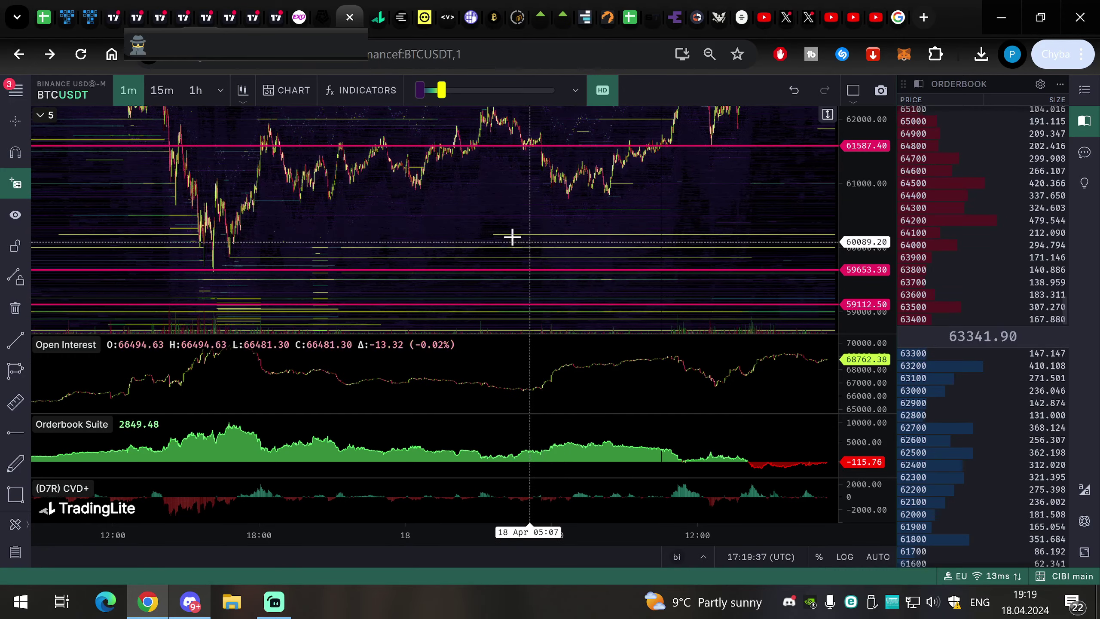
Step: Examine the 18 April morning lows and the following rally against heatmap bids, open interest and CVD
drag(537, 195, 586, 248)
scroll(585, 248, up, 5)
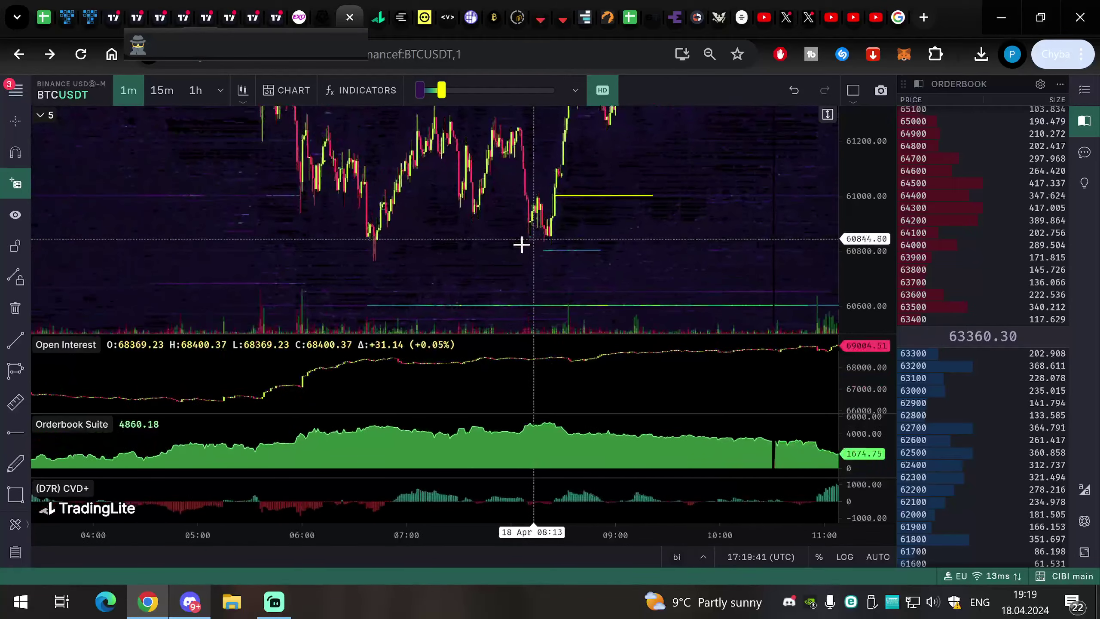
scroll(435, 275, down, 2)
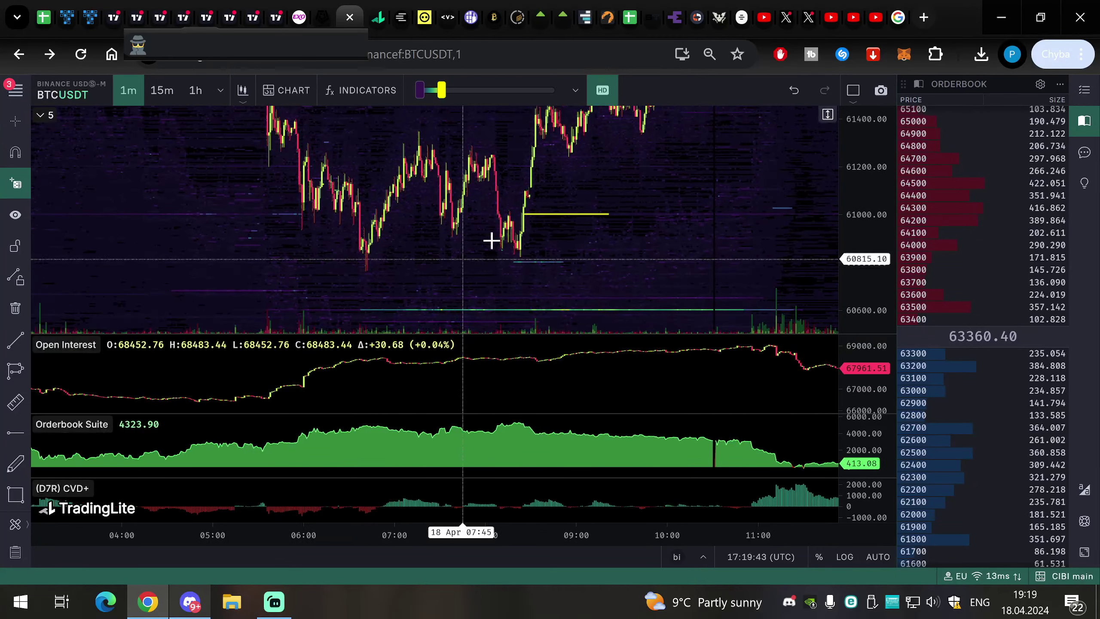
drag(551, 246, 543, 251)
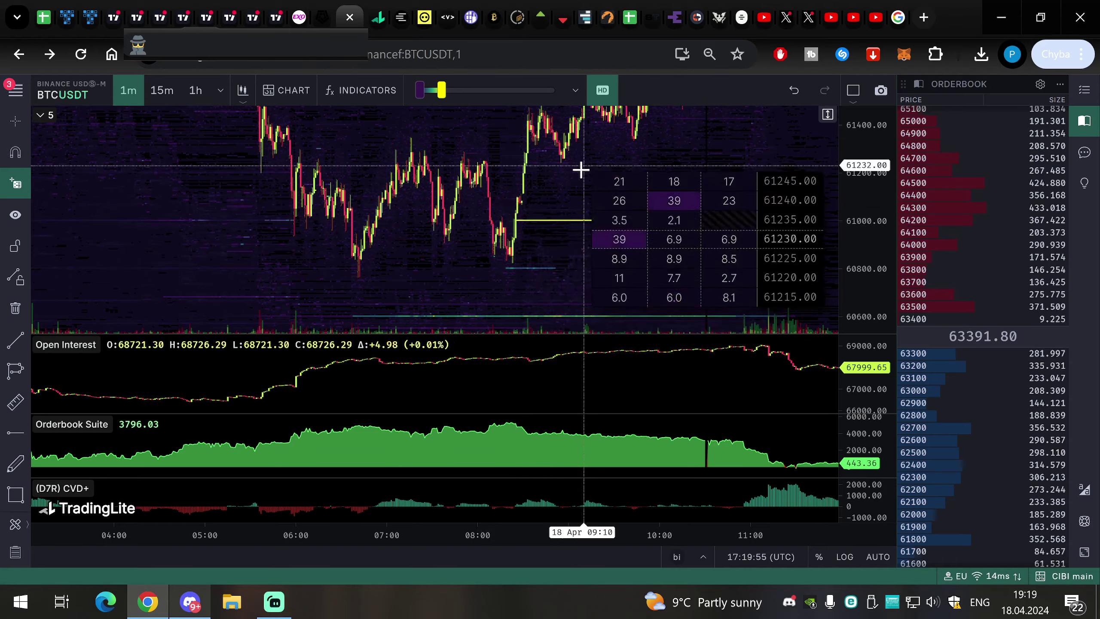
scroll(562, 255, down, 5)
scroll(615, 263, down, 1)
drag(617, 269, 545, 298)
drag(452, 316, 559, 260)
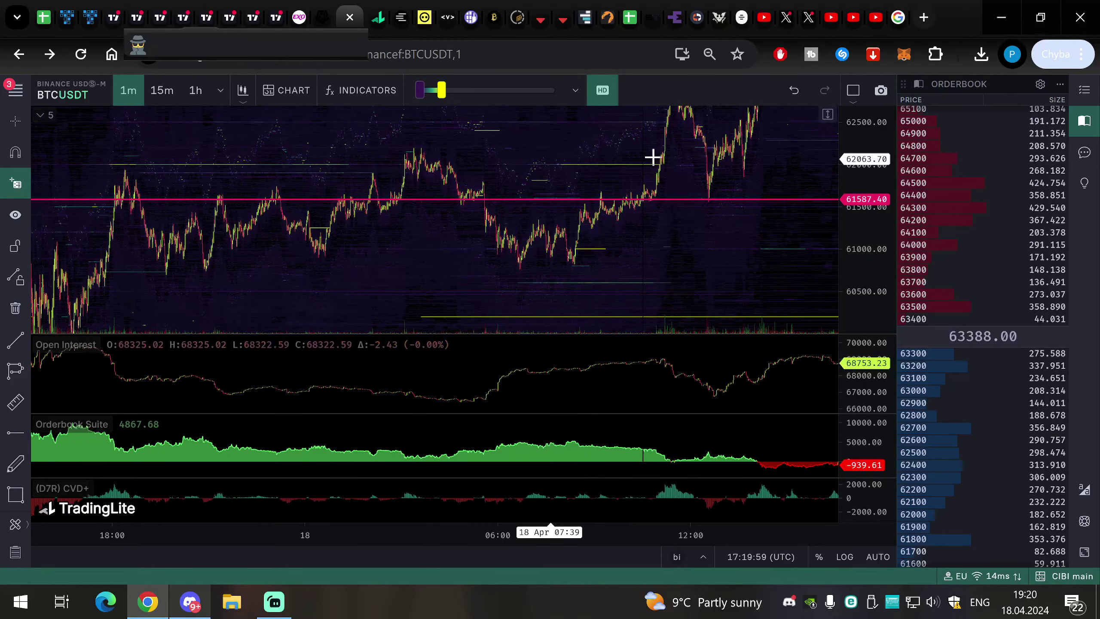
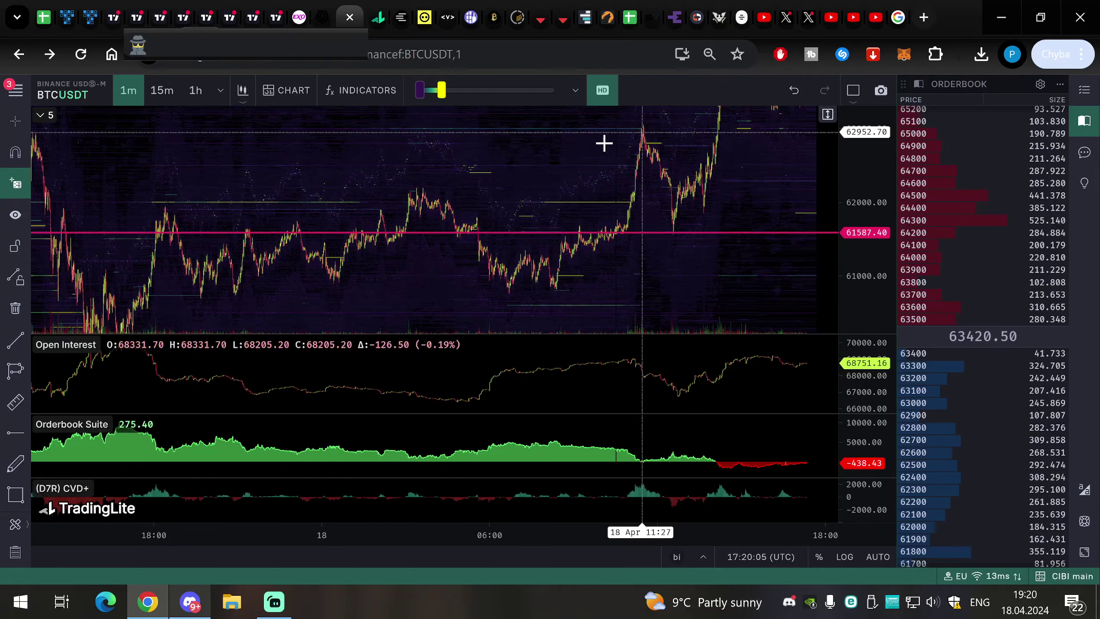
Step: Switch to the BTCUSD spot and perp CVD chart and compare both CVD lines with price across 17 and 18 April
click(541, 17)
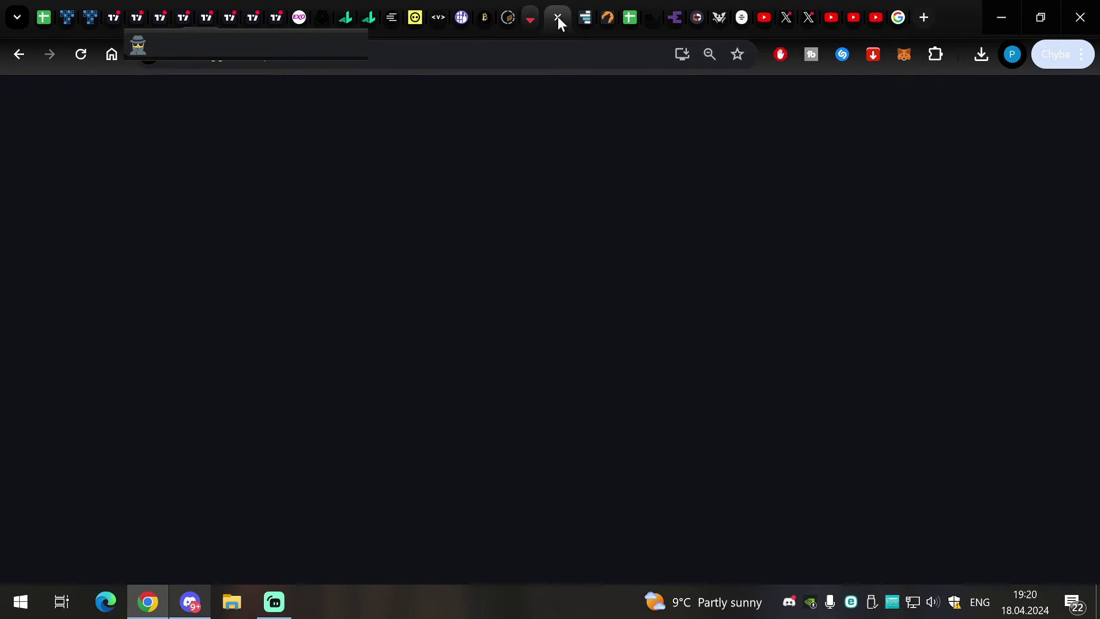
drag(425, 196, 640, 171)
scroll(640, 171, up, 6)
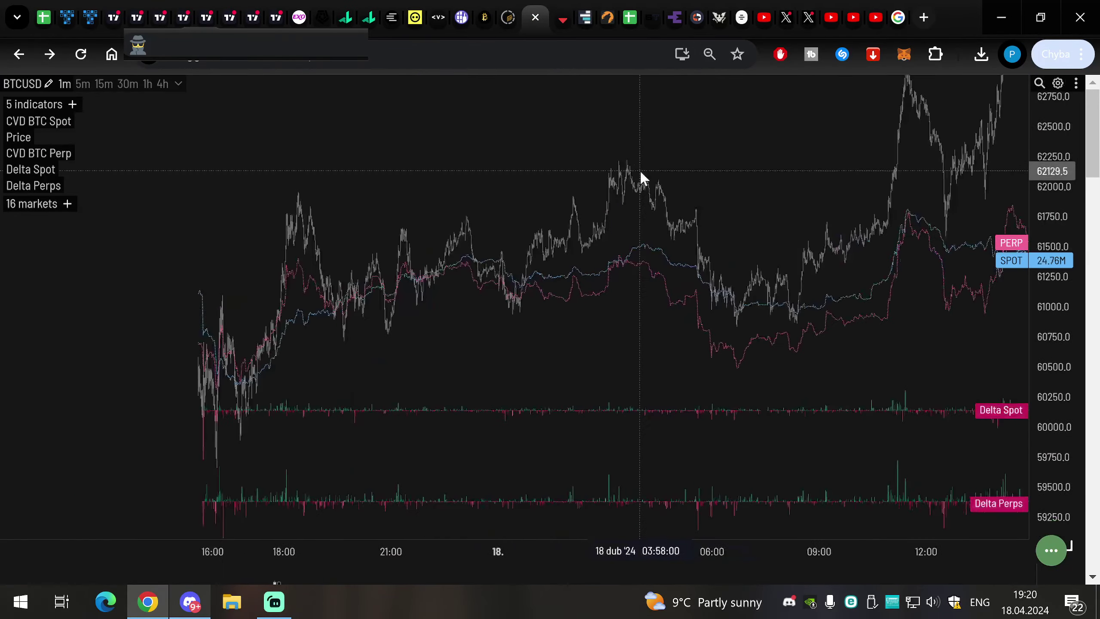
drag(745, 195, 340, 353)
drag(1033, 199, 1033, 289)
drag(727, 255, 707, 110)
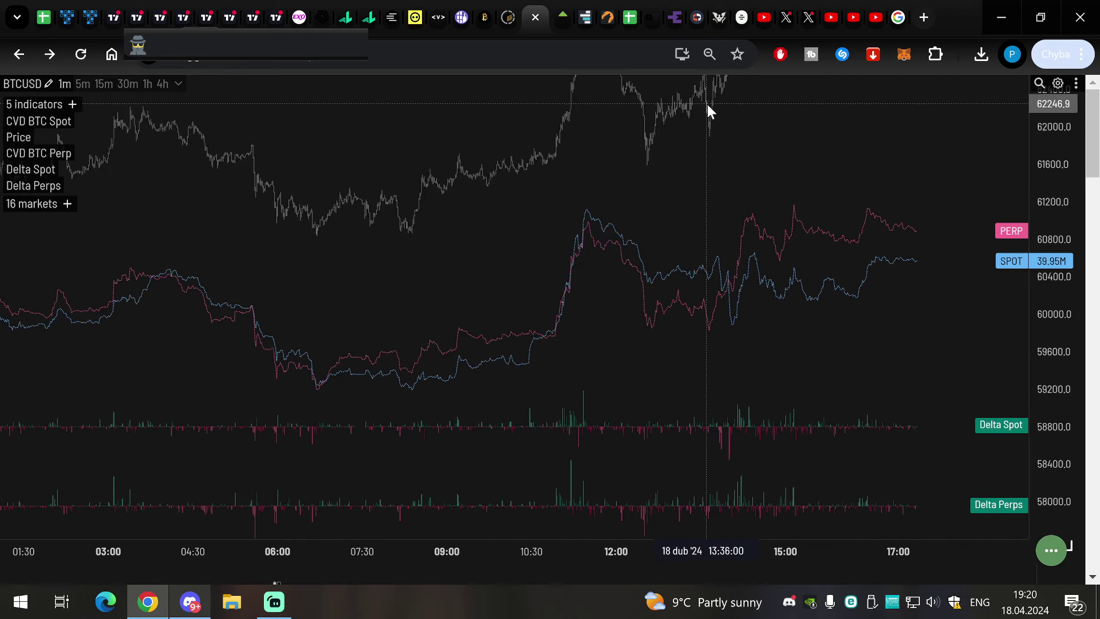
drag(663, 286, 785, 306)
scroll(762, 303, down, 2)
drag(626, 296, 716, 191)
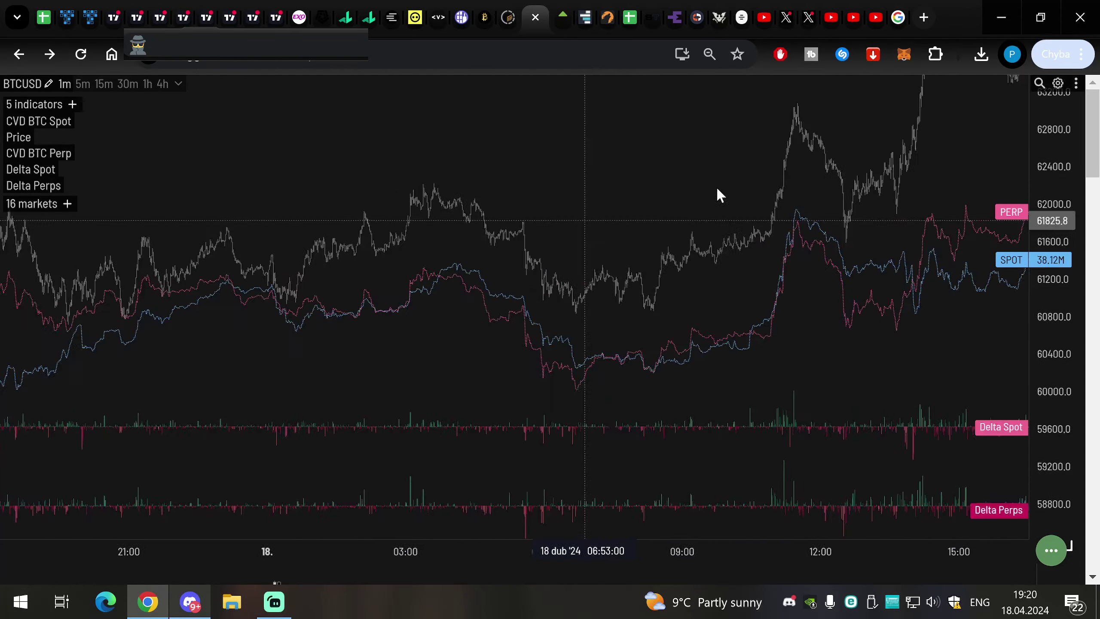
scroll(717, 189, down, 5)
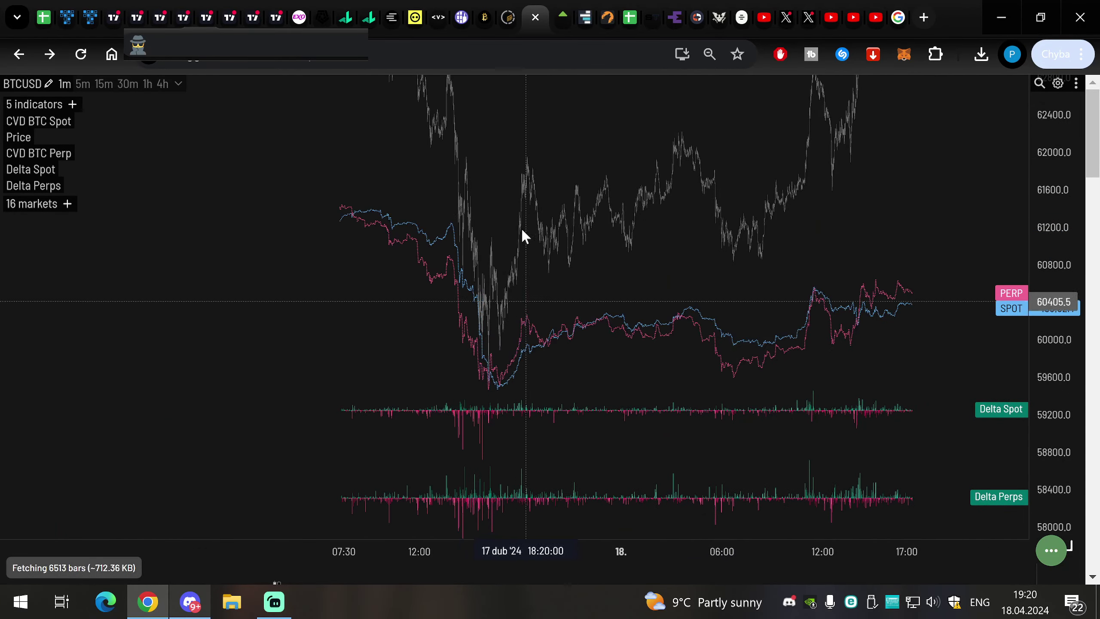
Step: Set the BTCUSD CVD chart to the 5m interval and compare spot and perp CVD with price from 9 to 18 April
click(83, 84)
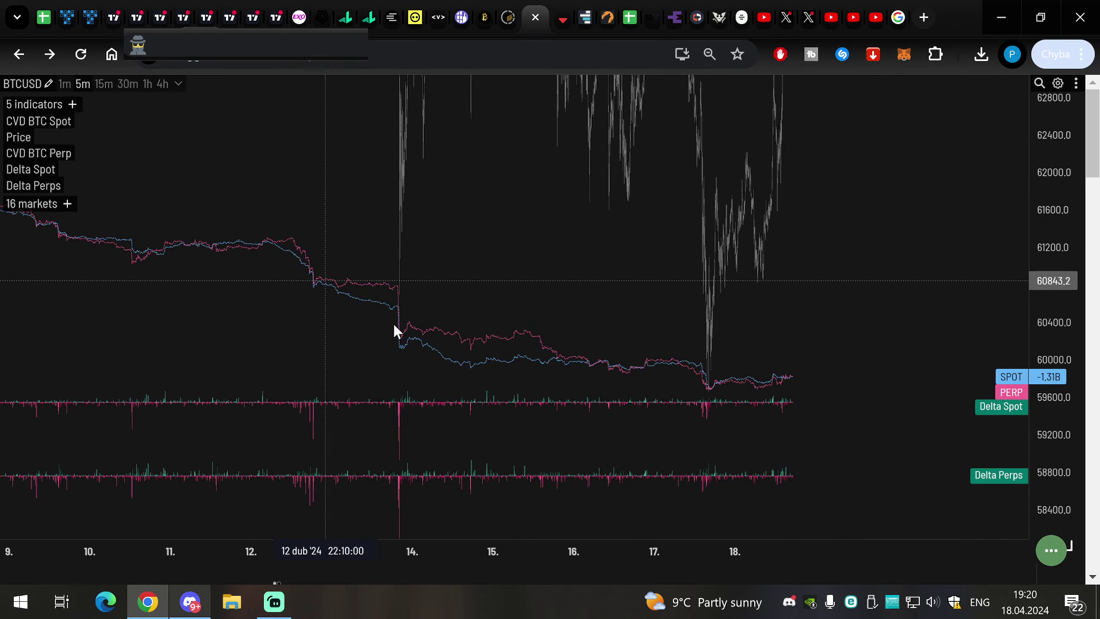
scroll(727, 298, up, 10)
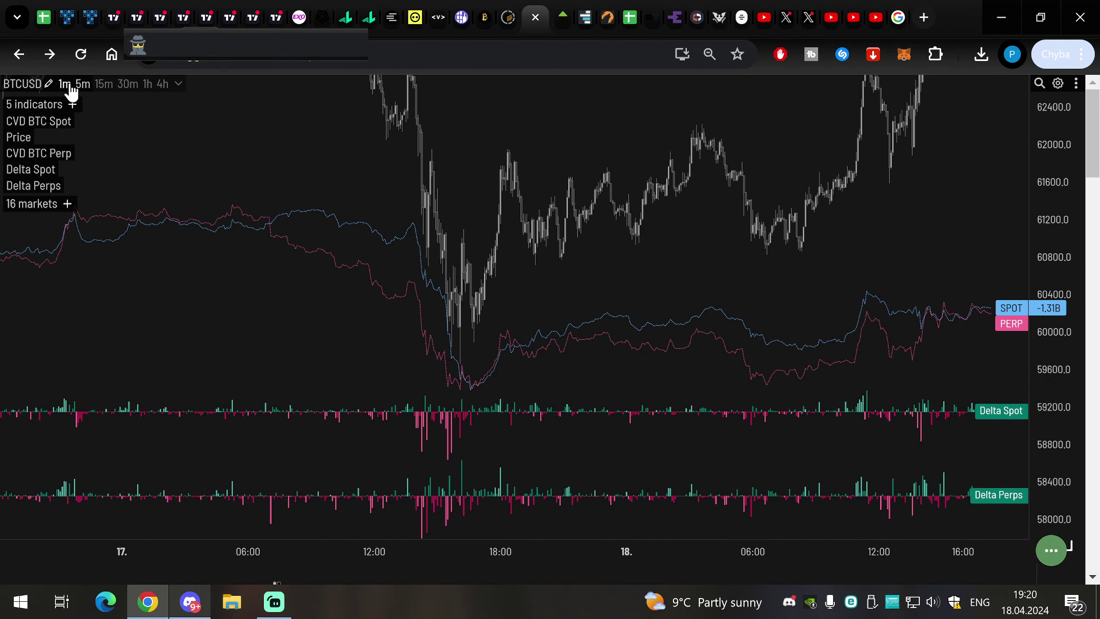
Step: Return the CVD chart to the 1m interval and compare spot and perp CVD during the 18 April rally
click(70, 86)
drag(383, 182, 739, 203)
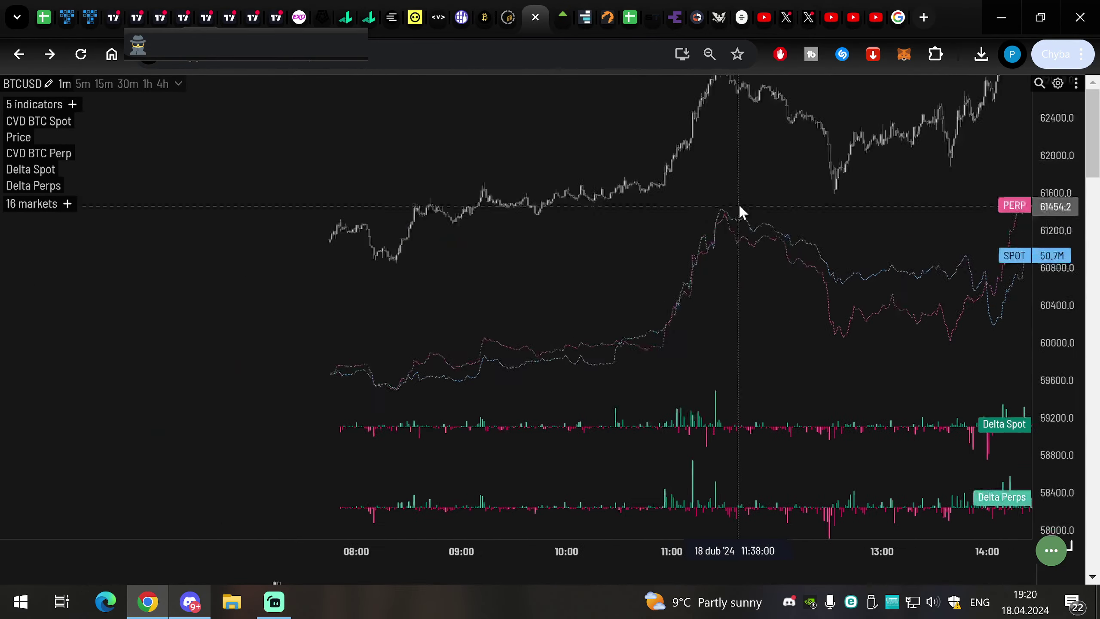
scroll(710, 220, down, 5)
scroll(684, 236, up, 2)
drag(535, 186, 888, 220)
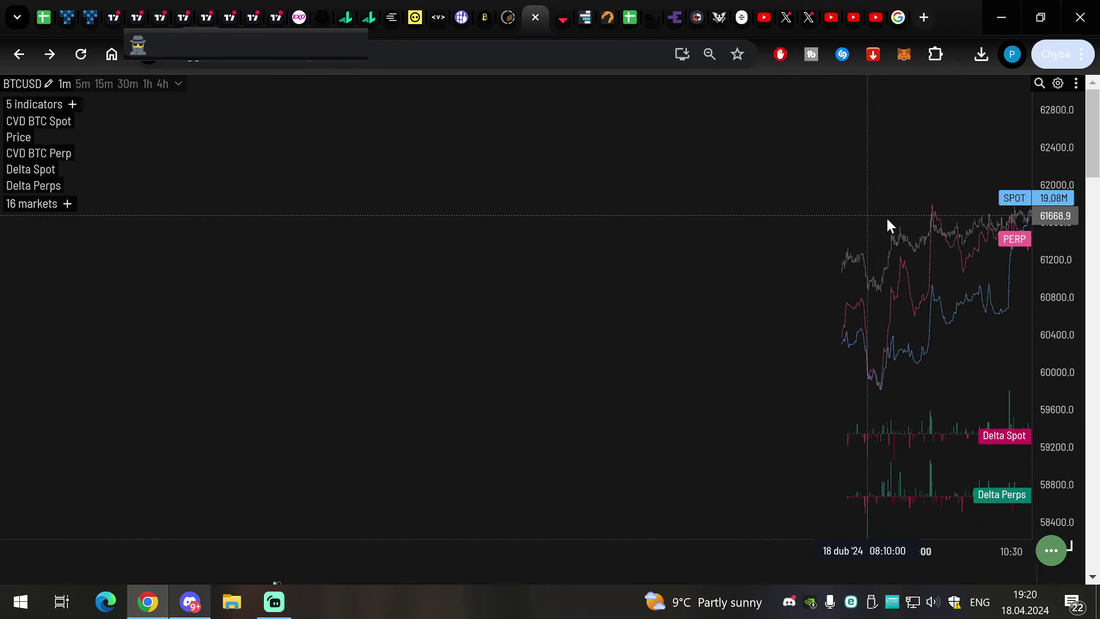
drag(908, 170, 662, 221)
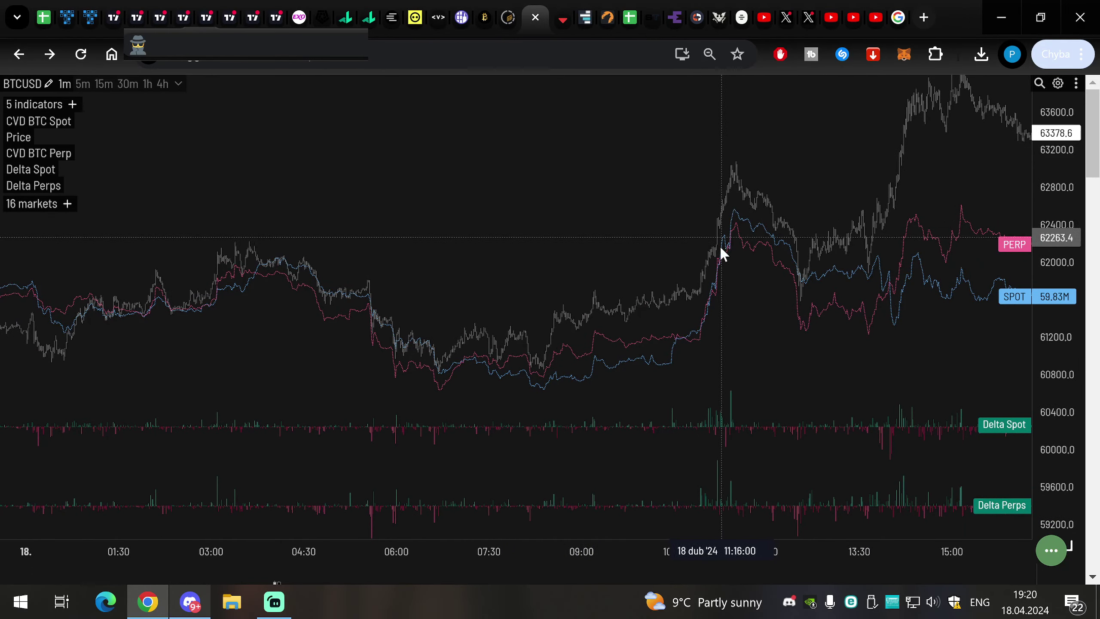
Step: Compare the individual exchanges' spot and perp volume deltas below the CVD chart during the 18 April rally and pullback
scroll(1087, 357, down, 8)
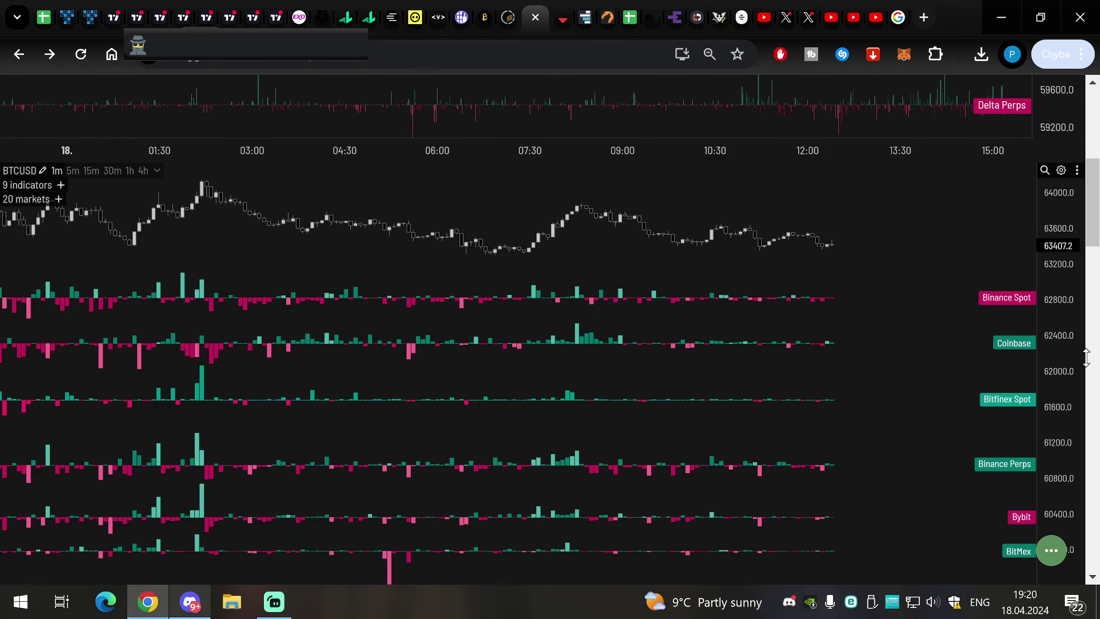
drag(599, 284, 663, 252)
scroll(665, 238, down, 4)
scroll(497, 240, left, 8)
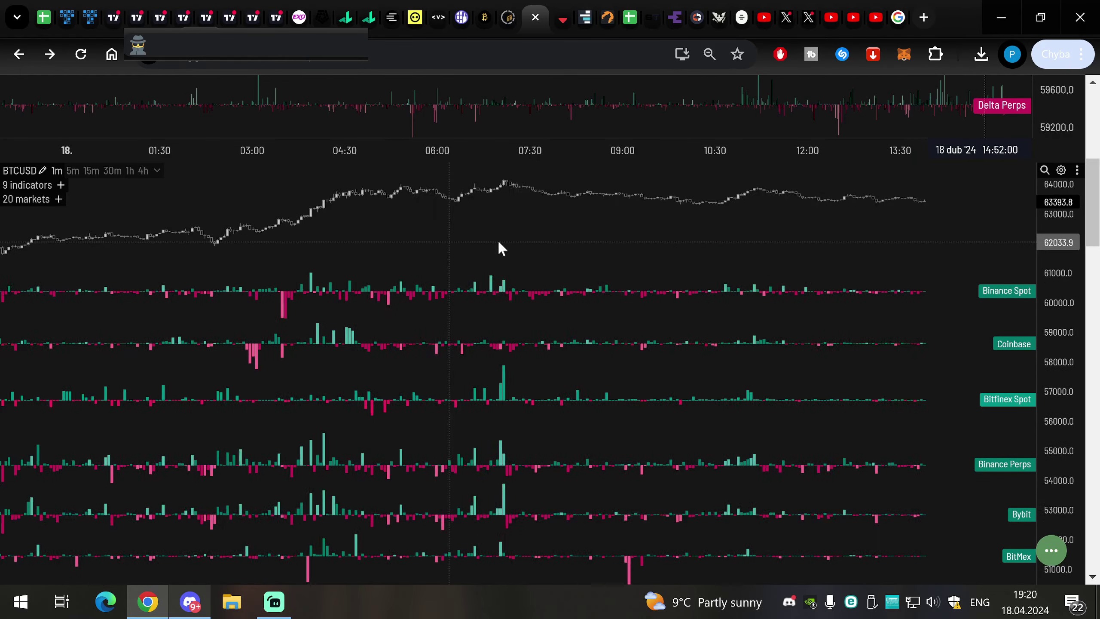
scroll(504, 255, down, 3)
drag(519, 246, 641, 230)
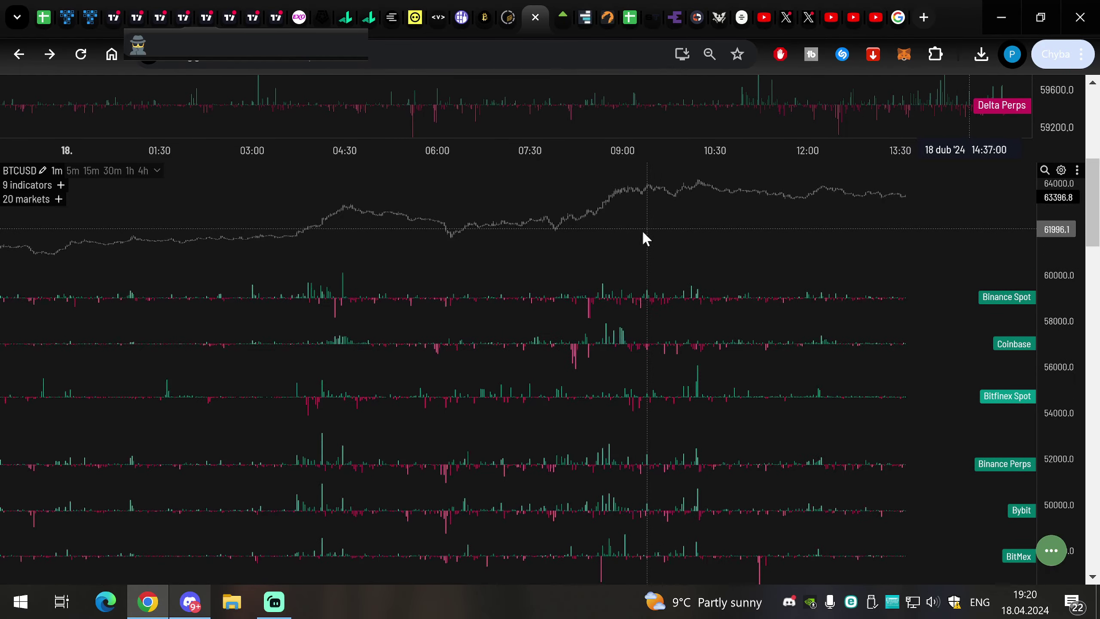
scroll(624, 235, down, 1)
drag(364, 284, 449, 295)
scroll(464, 264, up, 5)
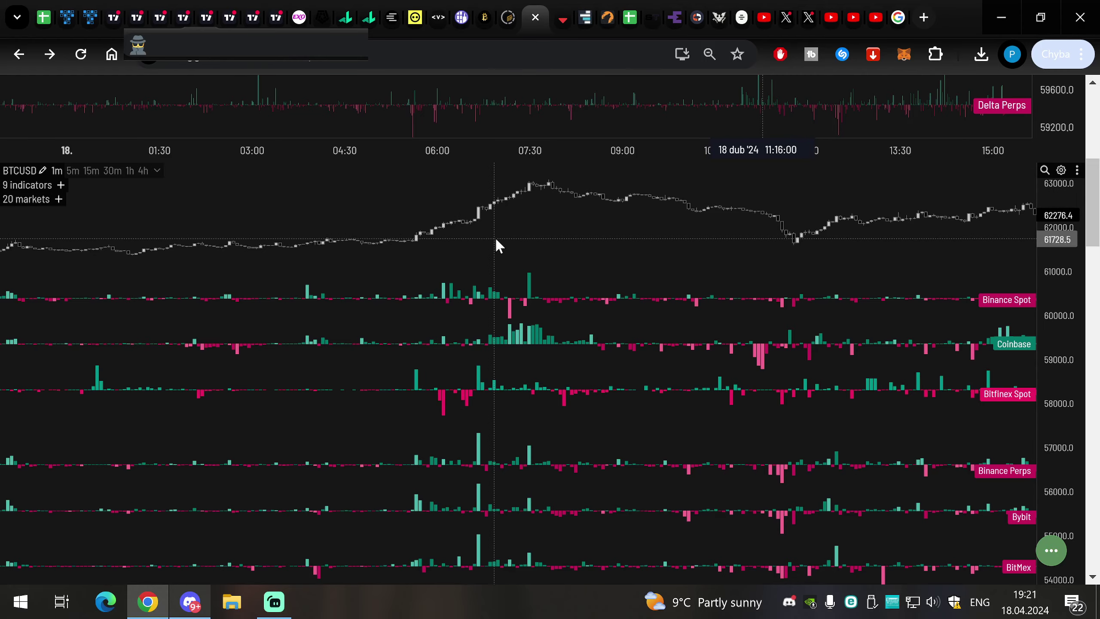
scroll(497, 234, down, 7)
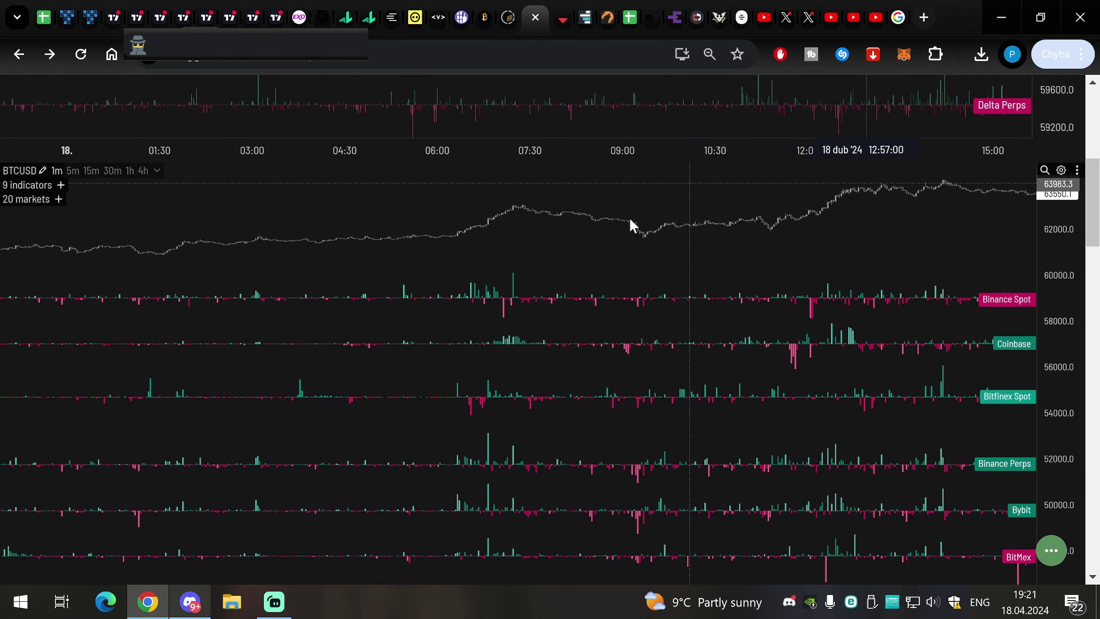
Step: Switch to the Binance futures BTCUSDT heatmap and examine the midday 18 April pullback near the 61587.40 line
click(345, 17)
drag(630, 195, 488, 156)
drag(395, 172, 510, 203)
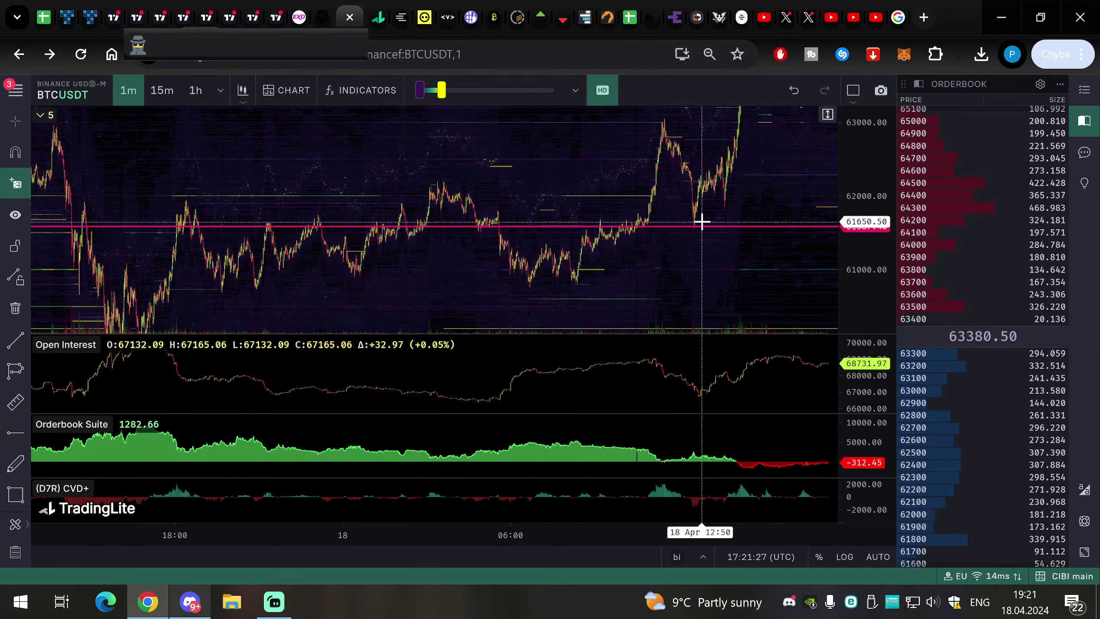
drag(746, 176, 714, 199)
scroll(681, 272, down, 3)
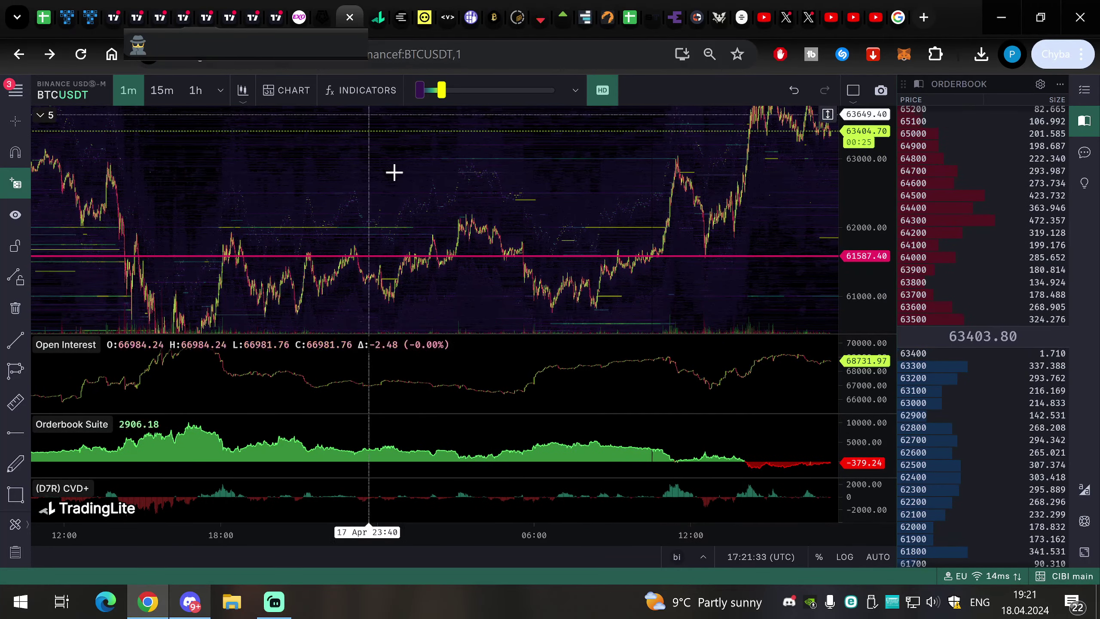
Step: Inspect the futures heatmap's bids below the 17 April low, from the 59653.30 line down to the 55670.60 line
drag(398, 251, 643, 33)
scroll(452, 147, down, 3)
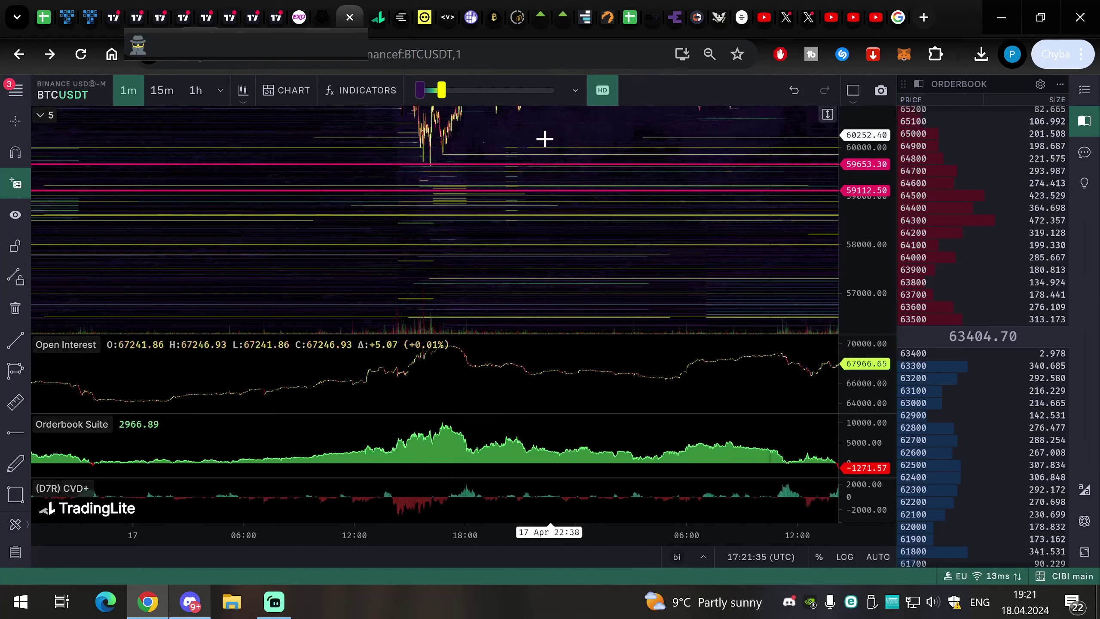
drag(464, 144, 369, 171)
drag(401, 126, 395, 60)
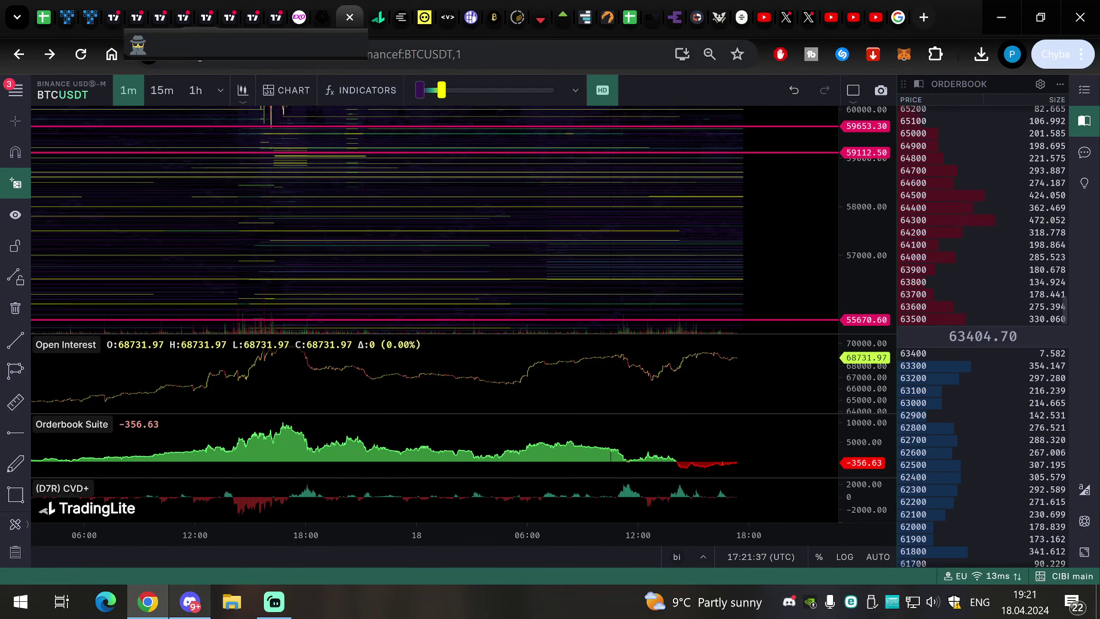
Step: Switch to the Binance spot BTCUSDT heatmap and inspect the bids between the 17 April low and the 58501.14 line
click(377, 17)
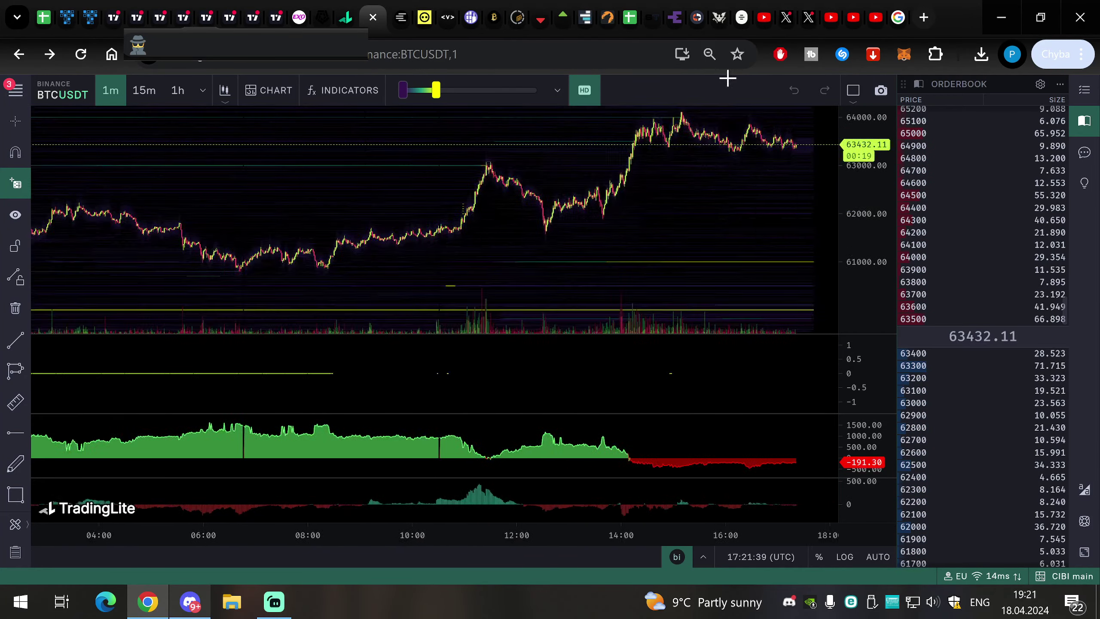
scroll(225, 147, down, 1)
drag(221, 146, 767, 131)
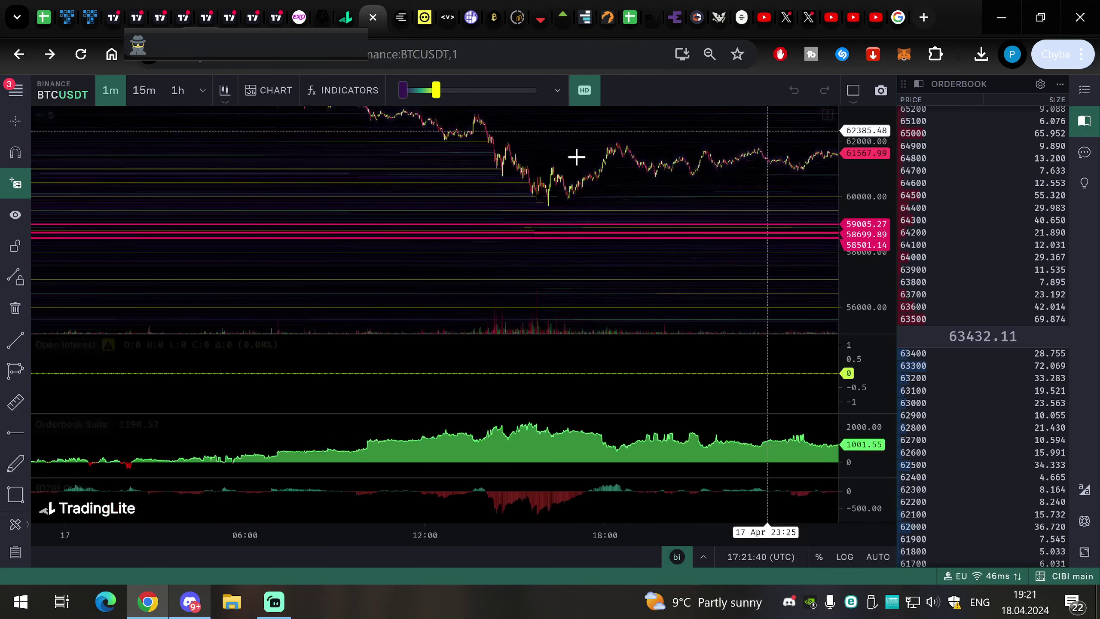
drag(867, 121, 786, 113)
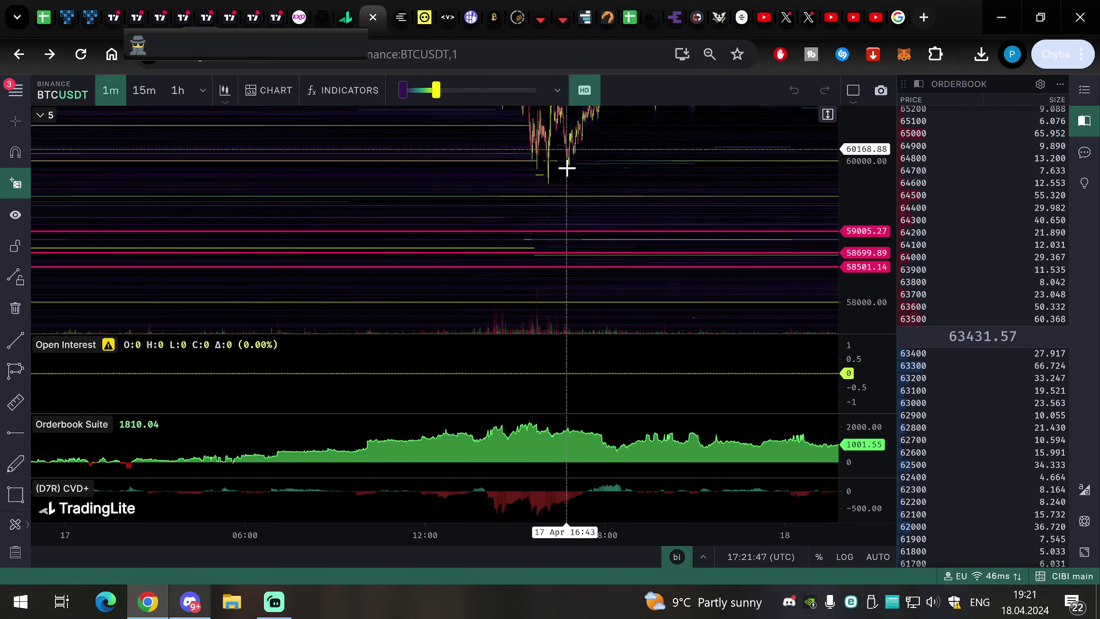
Step: Examine the spot heatmap's bid levels between 62000 and 60000 during the 17 April sell-off and rebound
drag(608, 143, 604, 275)
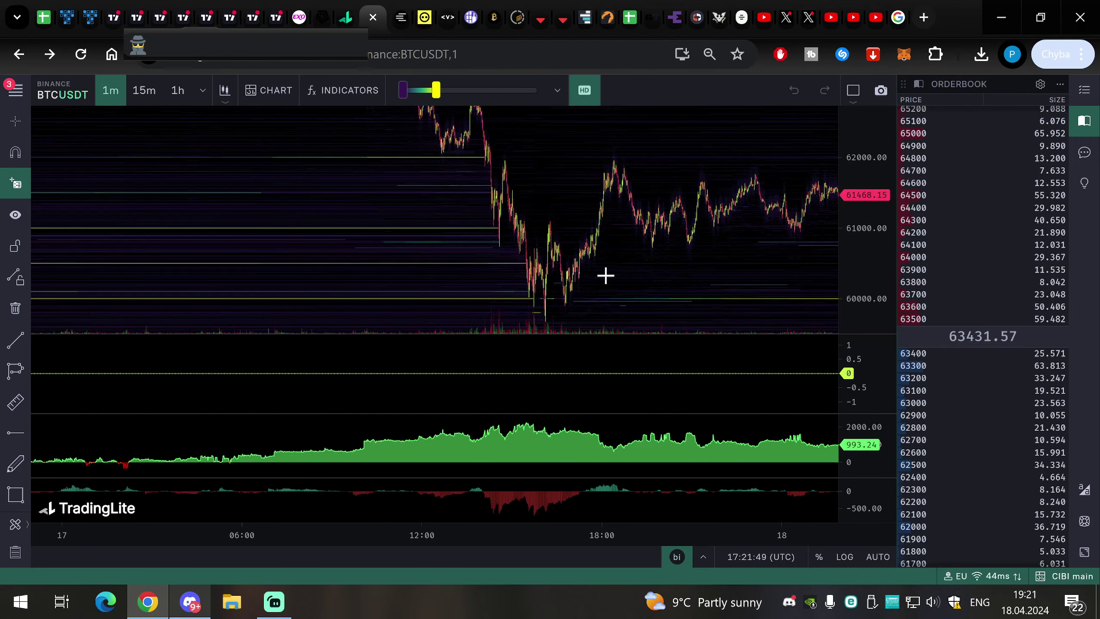
scroll(602, 276, down, 2)
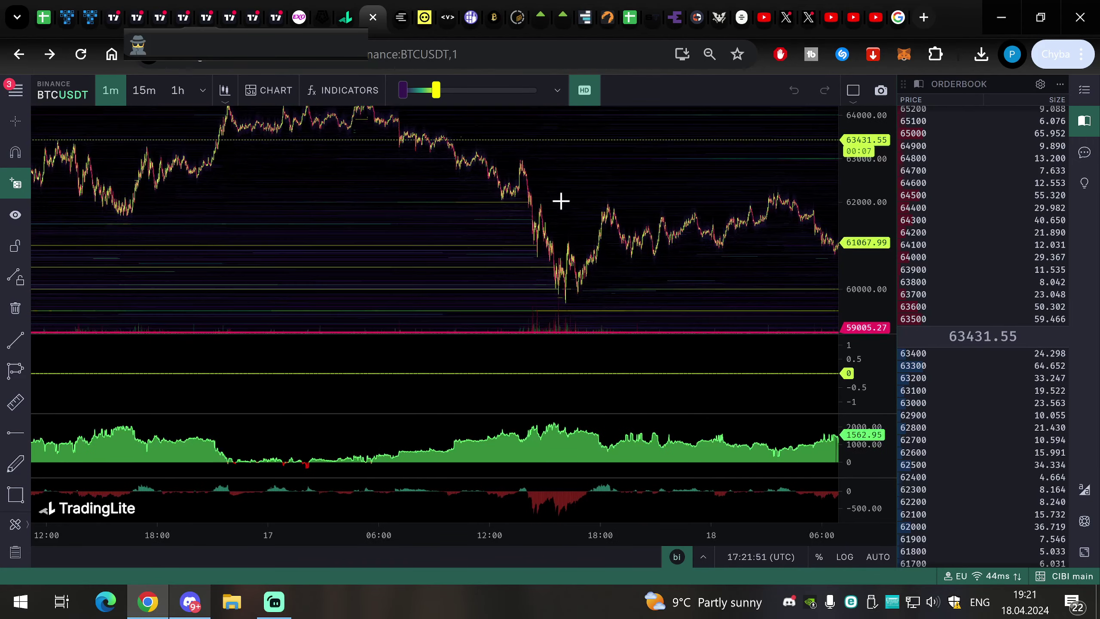
drag(509, 194, 392, 208)
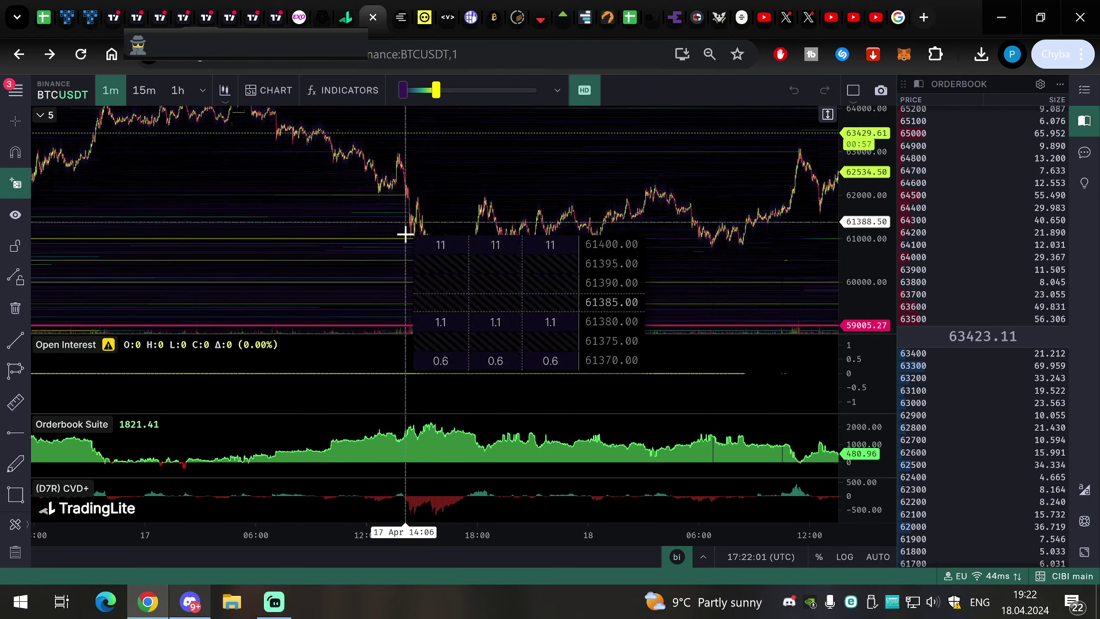
drag(402, 250, 355, 298)
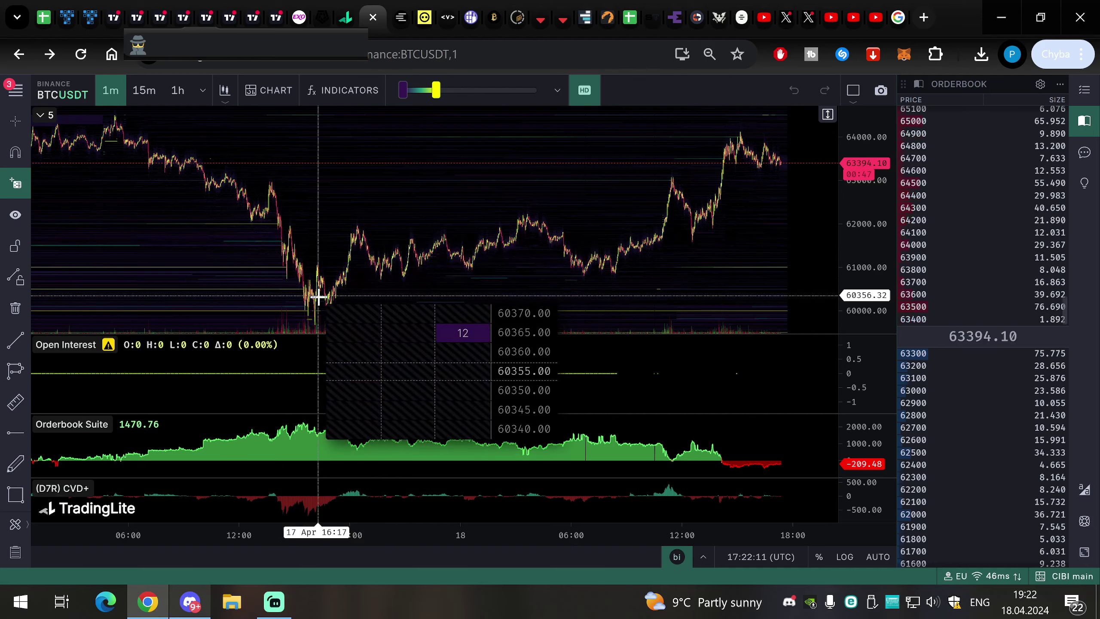
Step: Examine the spot heatmap's ask levels at 63000, 63500 and 64000 during the 18 April rally
drag(609, 224, 559, 214)
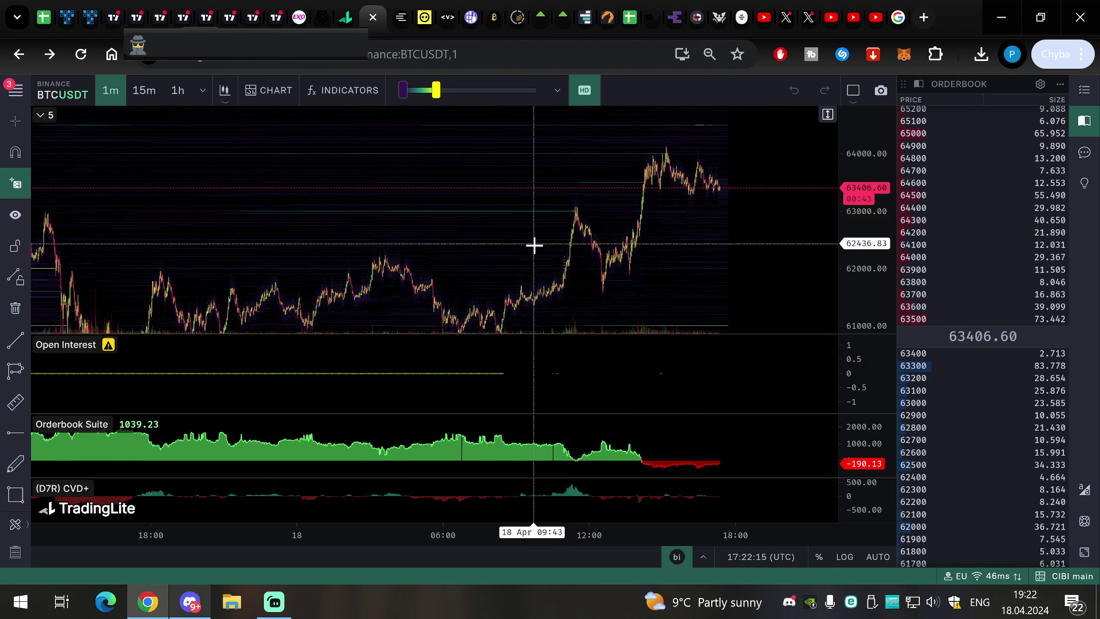
scroll(555, 240, up, 3)
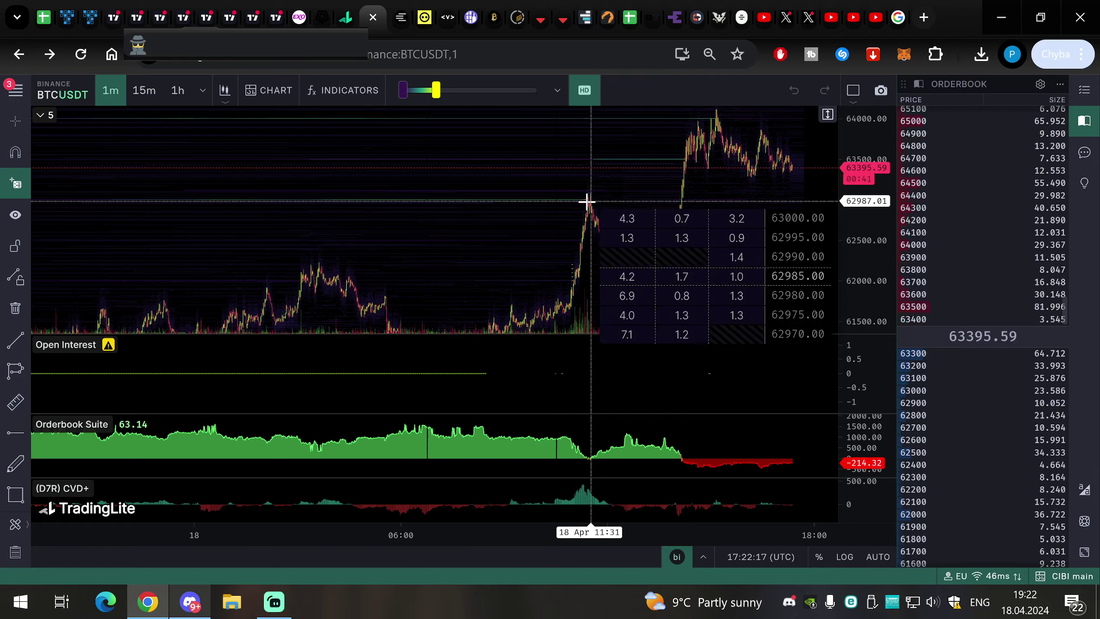
drag(613, 243, 534, 309)
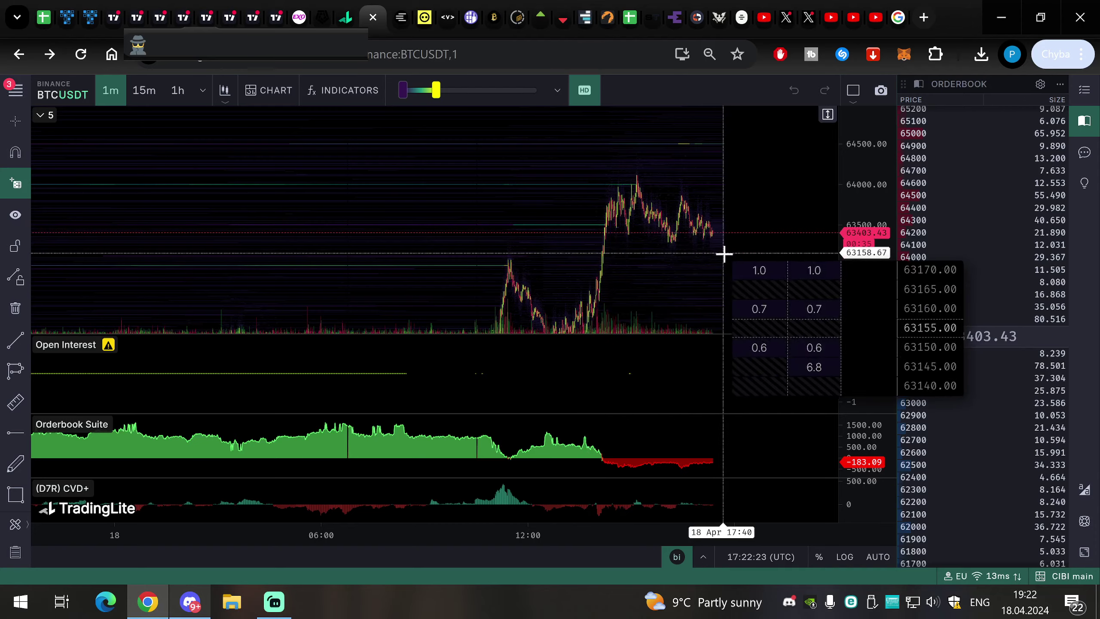
drag(594, 245, 565, 219)
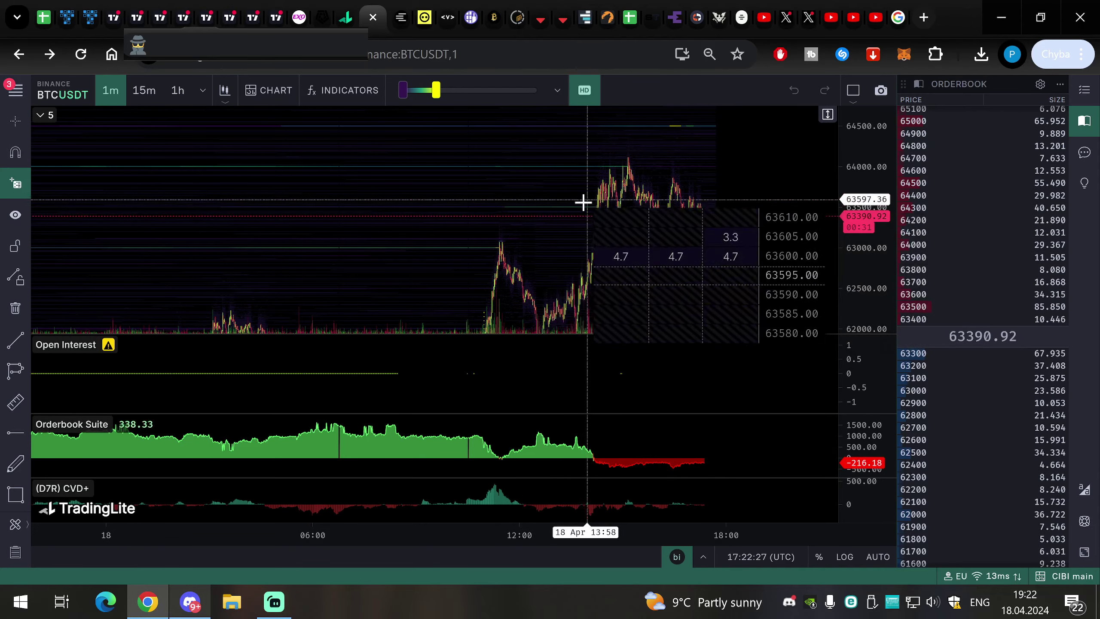
Step: Survey the spot heatmap's asks from 65000 up to the 73776.73 line and revisit the bids near the 17 April low
scroll(594, 253, down, 3)
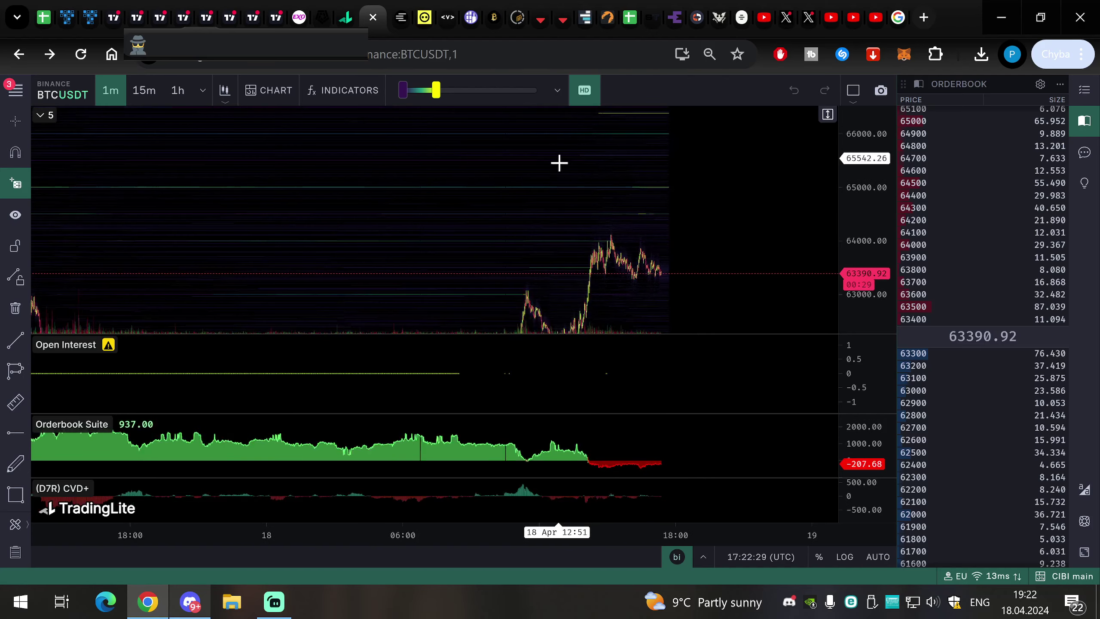
scroll(569, 247, down, 3)
scroll(528, 259, down, 3)
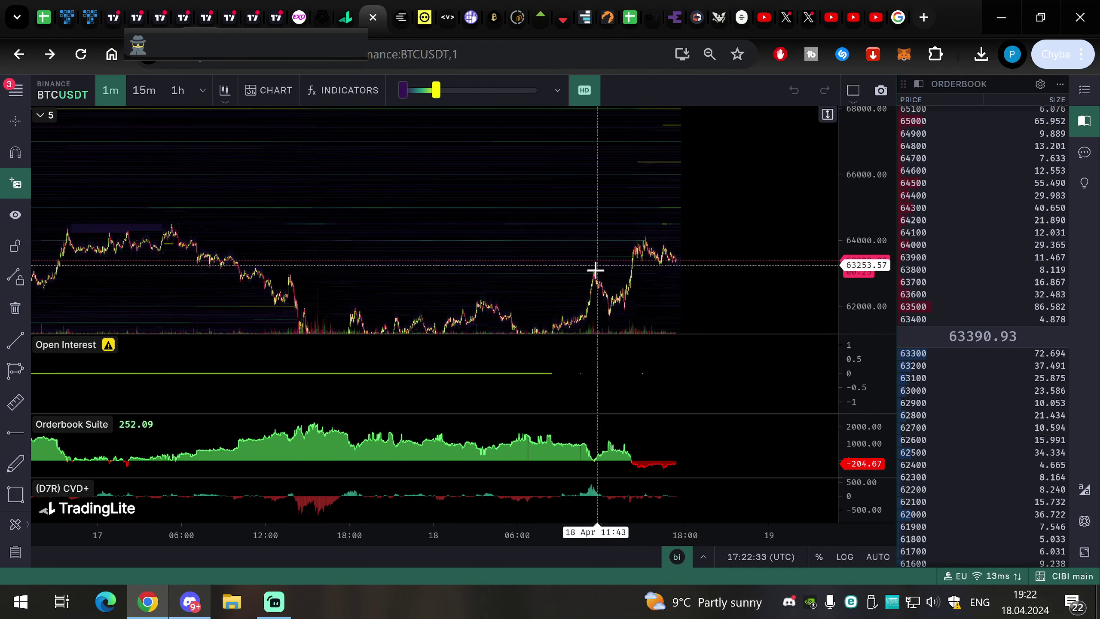
drag(587, 189, 587, 412)
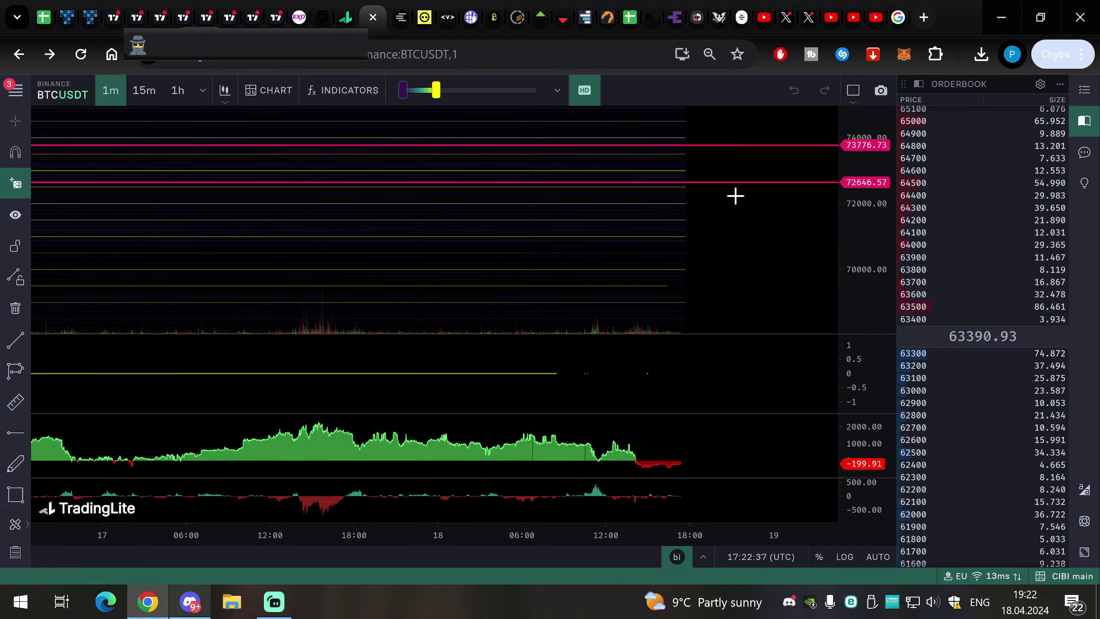
drag(736, 196, 741, 59)
drag(584, 182, 581, 148)
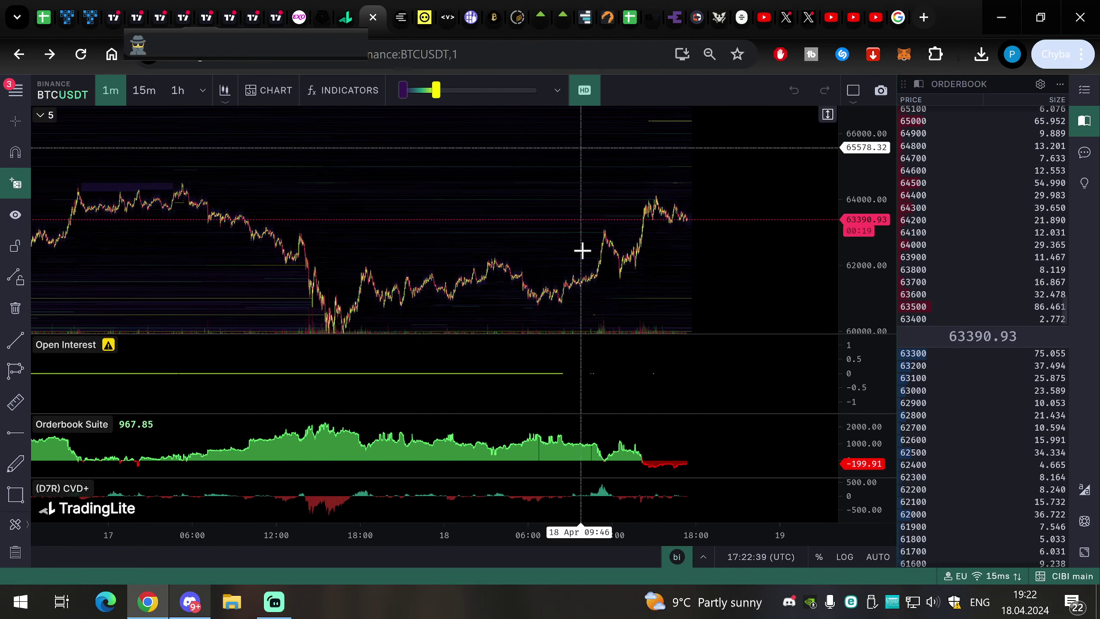
drag(403, 320, 432, 272)
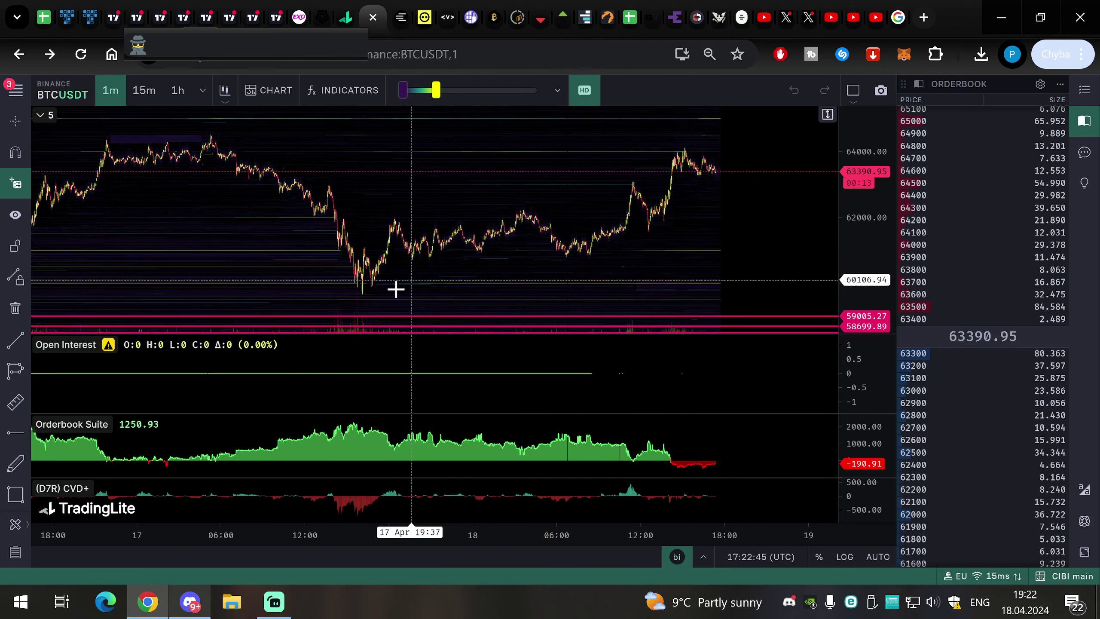
Step: Compare the futures heatmap's bids near the 17 April low with its asks around 64000 and 64400 on 18 April
click(351, 18)
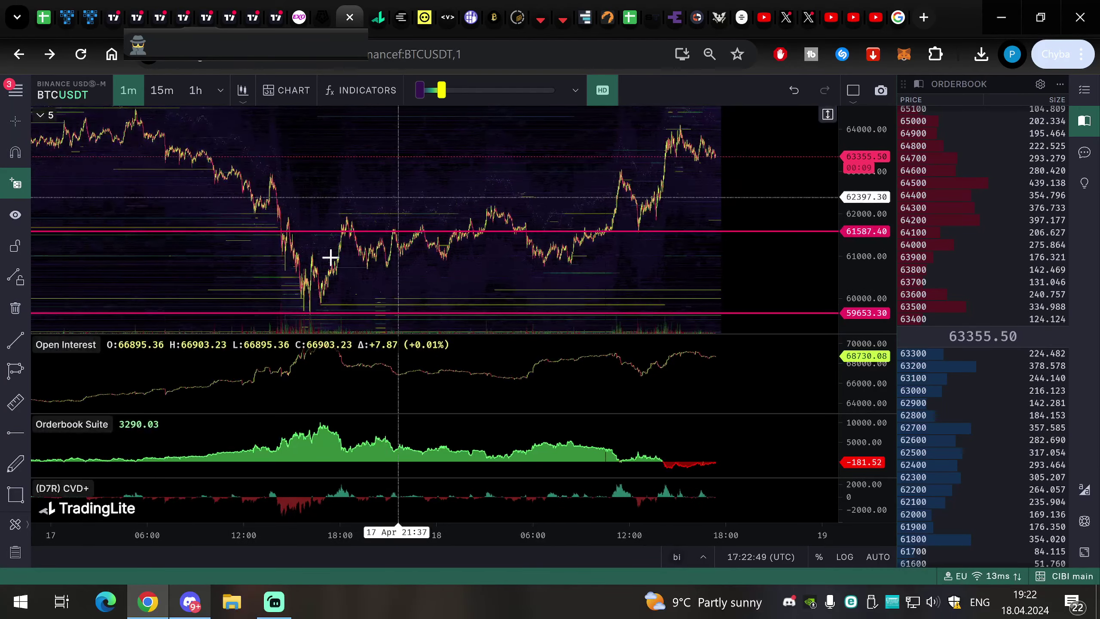
drag(563, 239, 575, 200)
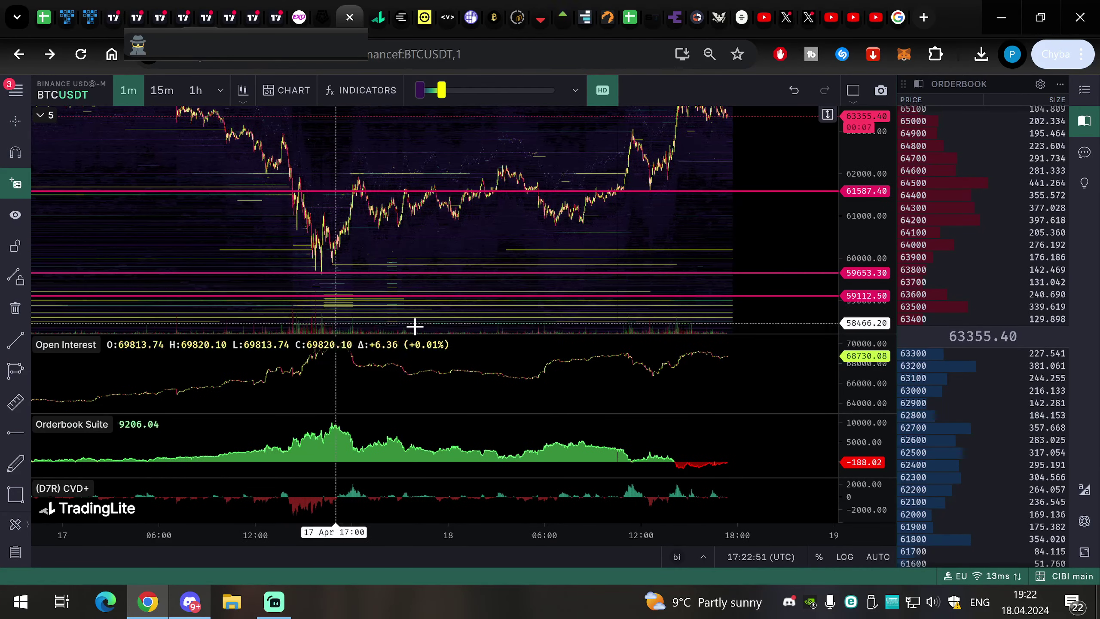
drag(495, 247, 449, 272)
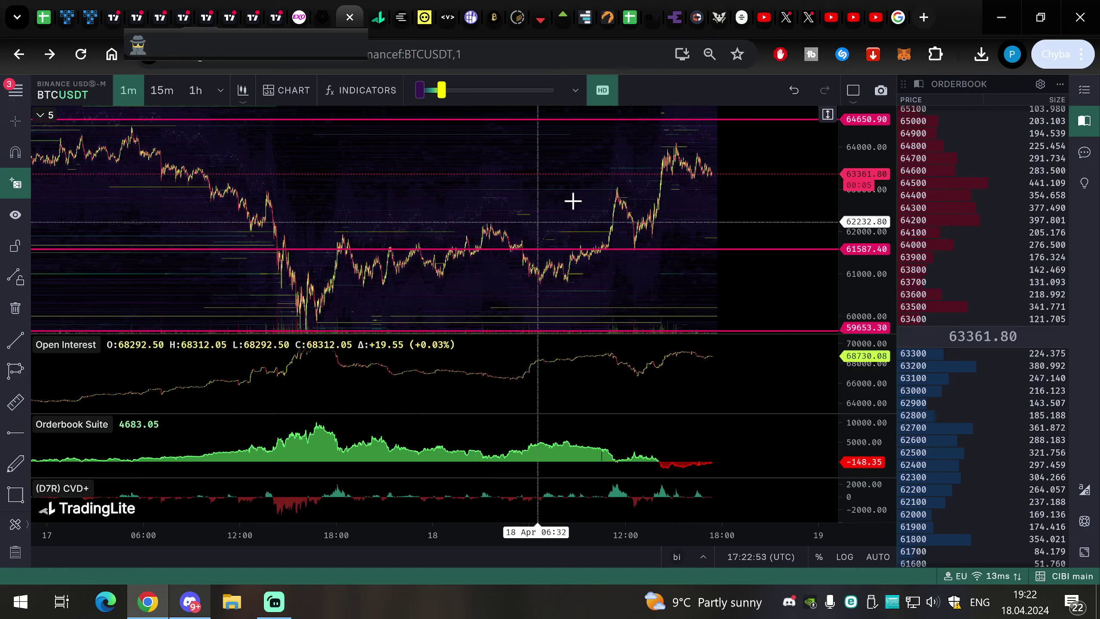
scroll(563, 182, up, 5)
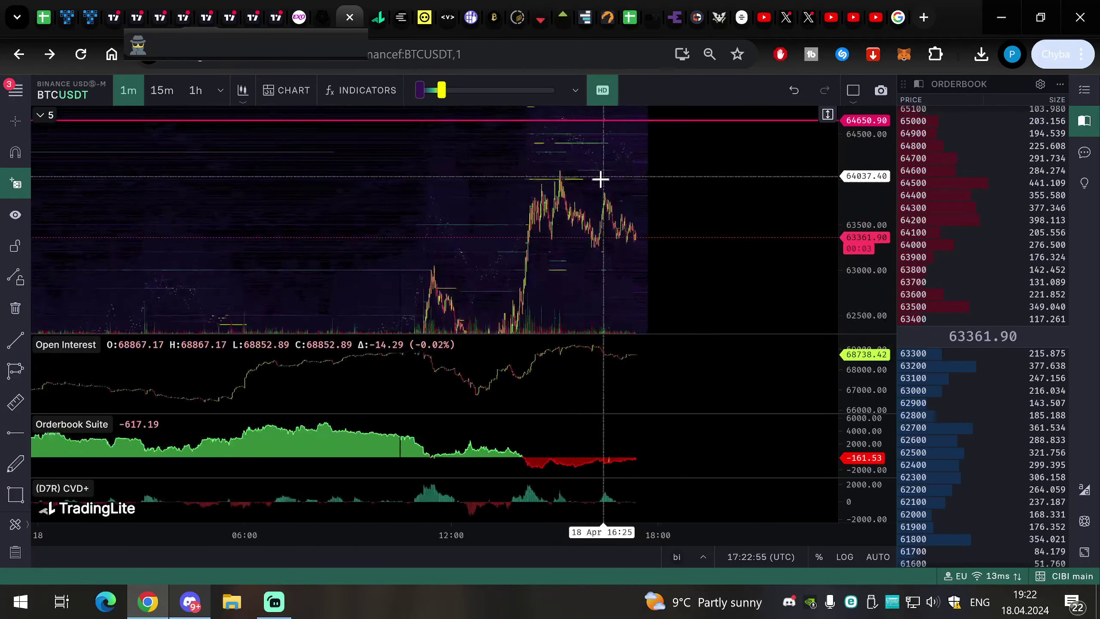
scroll(563, 186, up, 5)
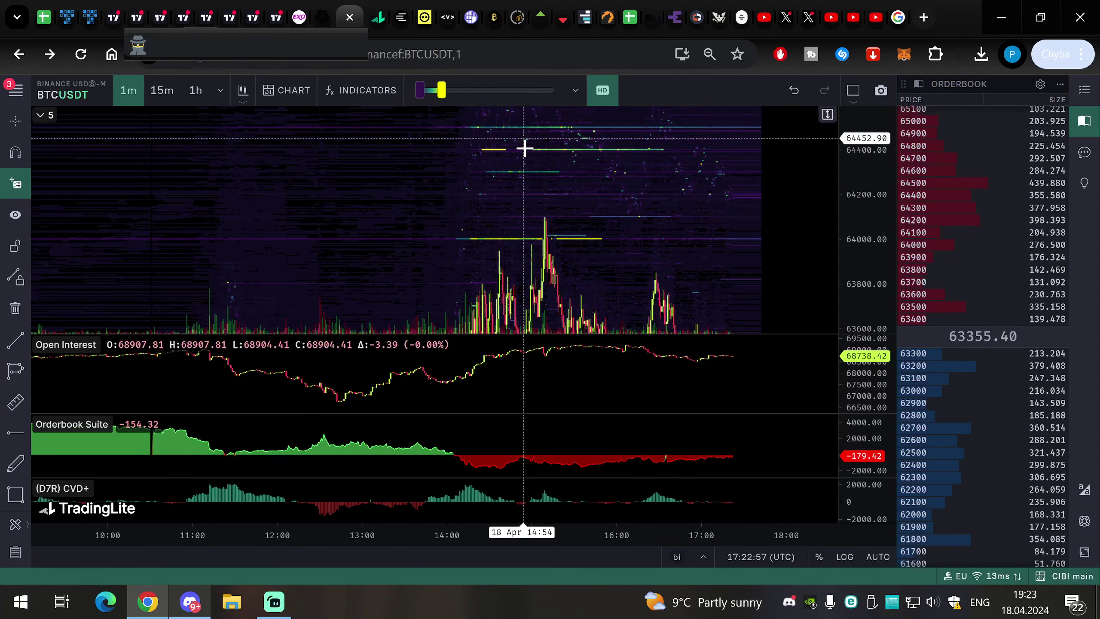
Step: Examine the futures heatmap's asks from 64000 up to the 64650.90 line around the 18 April highs and compare the earlier session
drag(547, 255, 554, 197)
scroll(545, 278, down, 1)
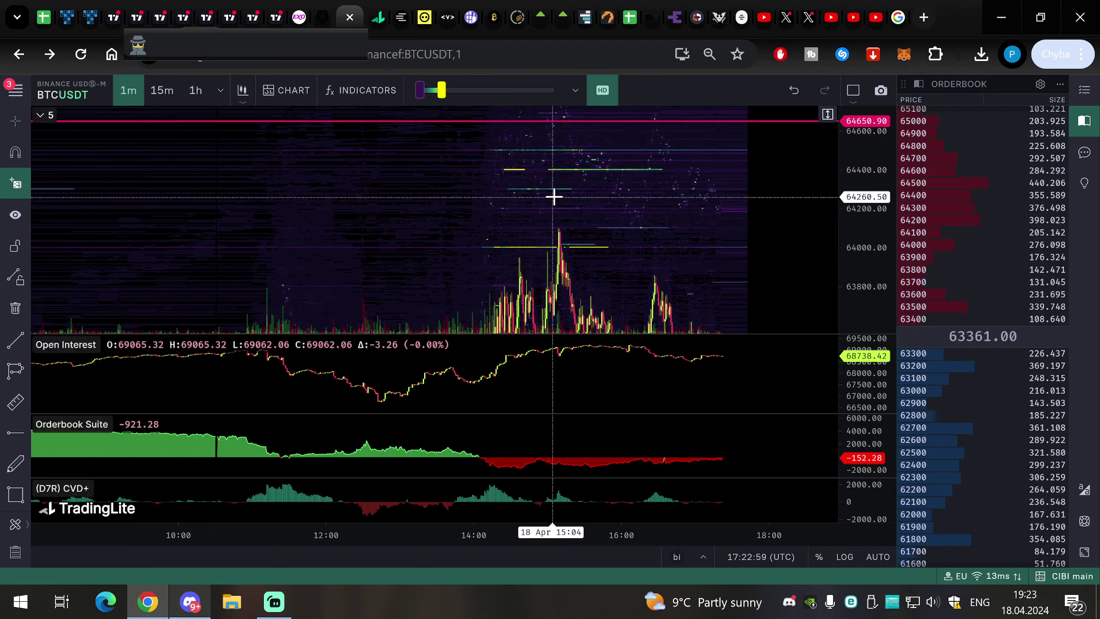
scroll(565, 183, down, 2)
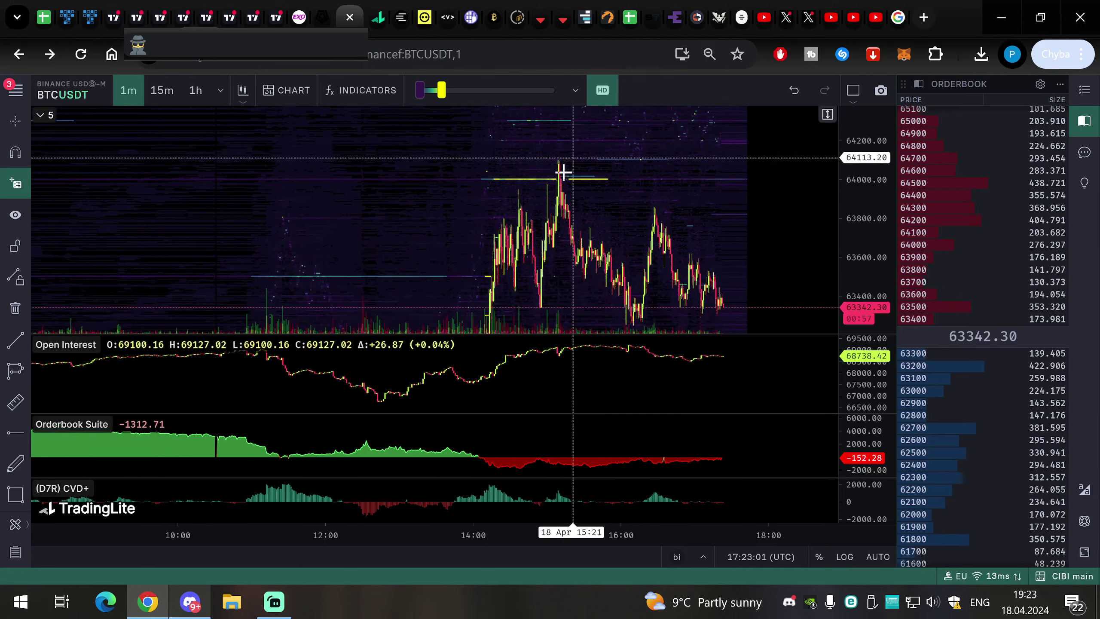
drag(710, 290, 707, 368)
drag(529, 279, 535, 189)
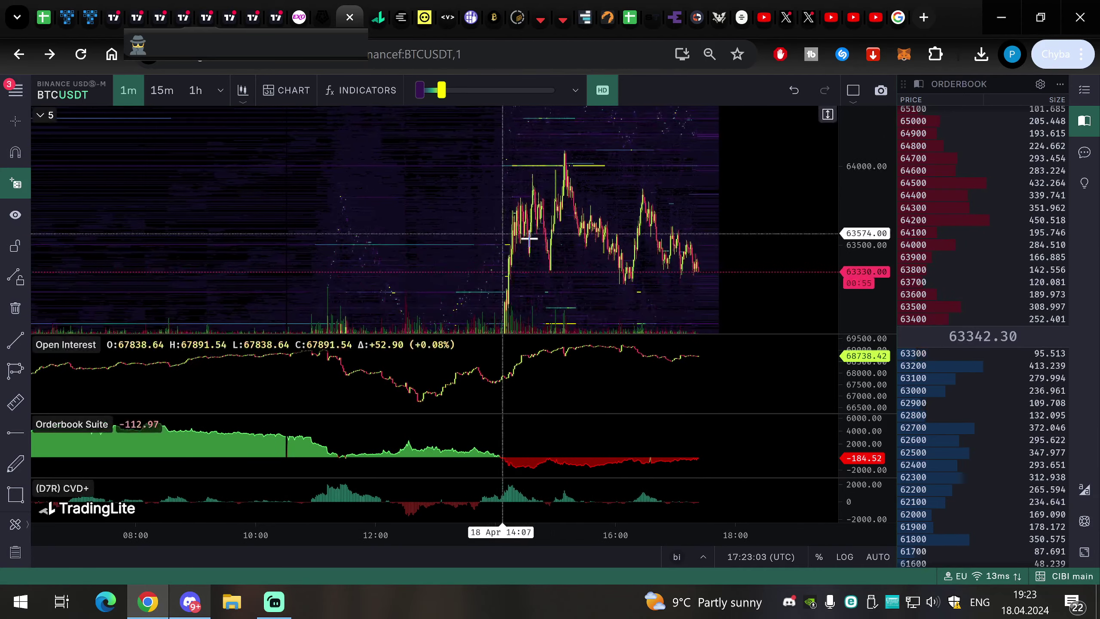
drag(761, 228, 758, 310)
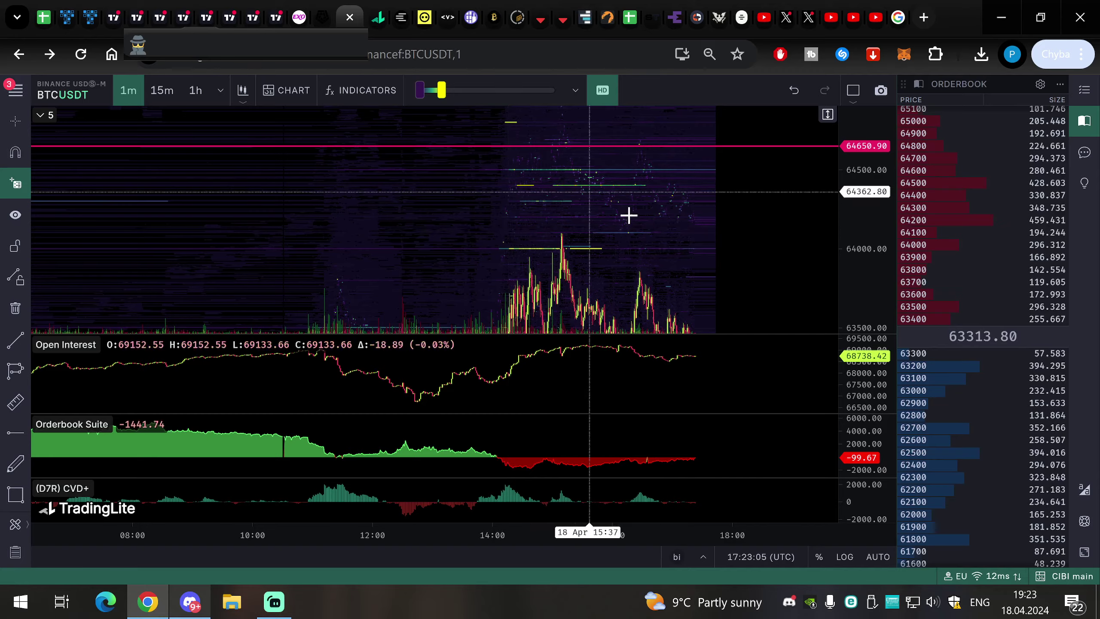
scroll(579, 219, down, 3)
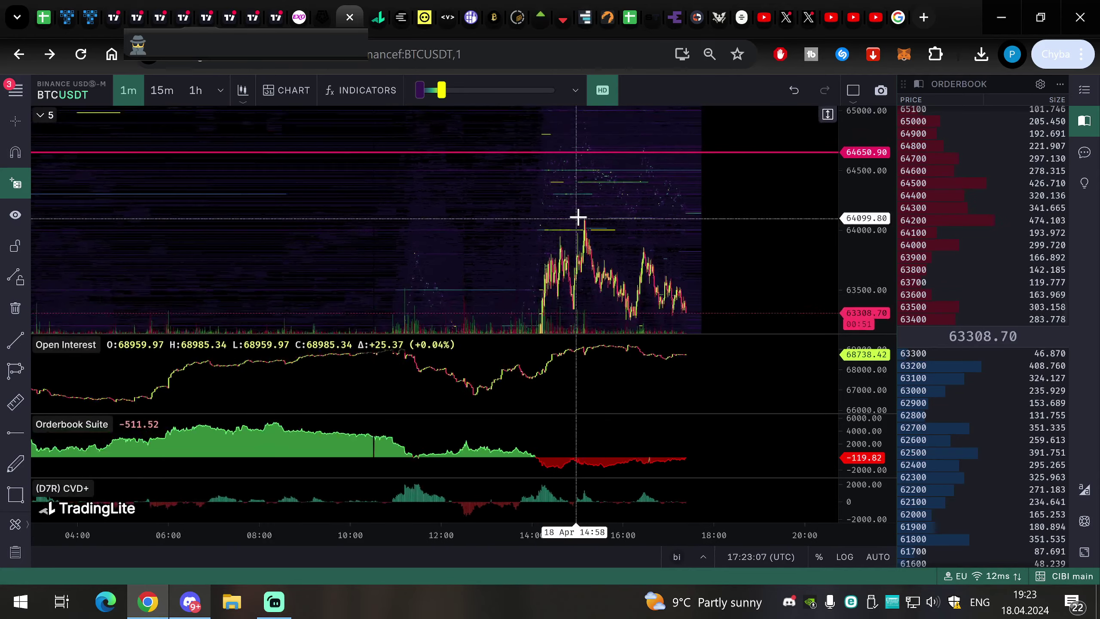
drag(558, 258, 695, 182)
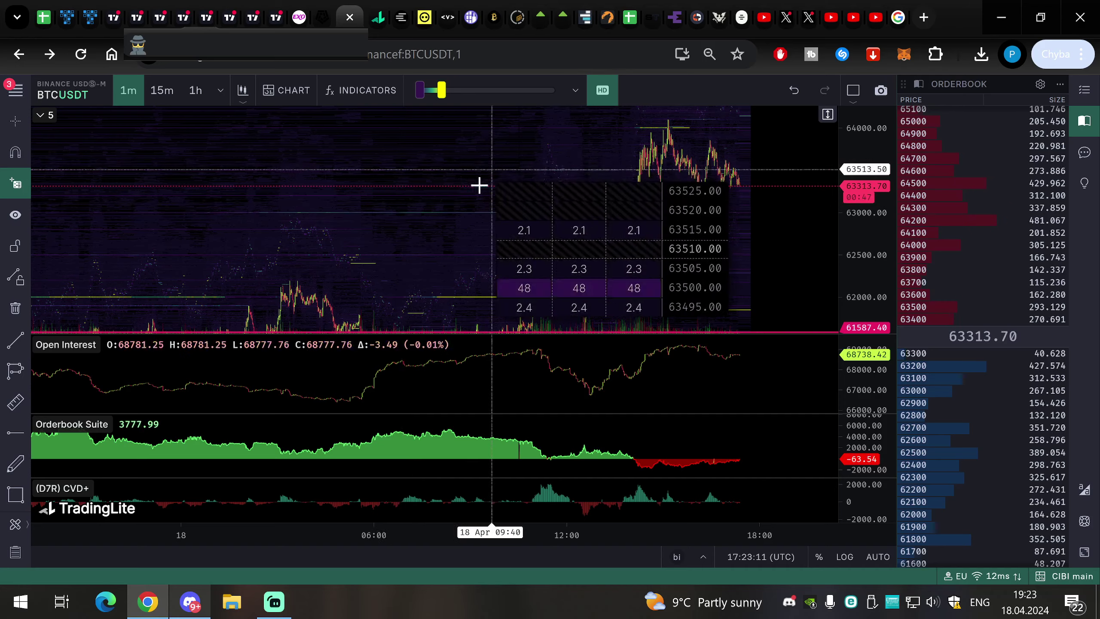
Step: Switch to Discord and review yesterday's bitcoin-ta-chat-only posts down to the enlarged NY session HVN support chart
click(189, 602)
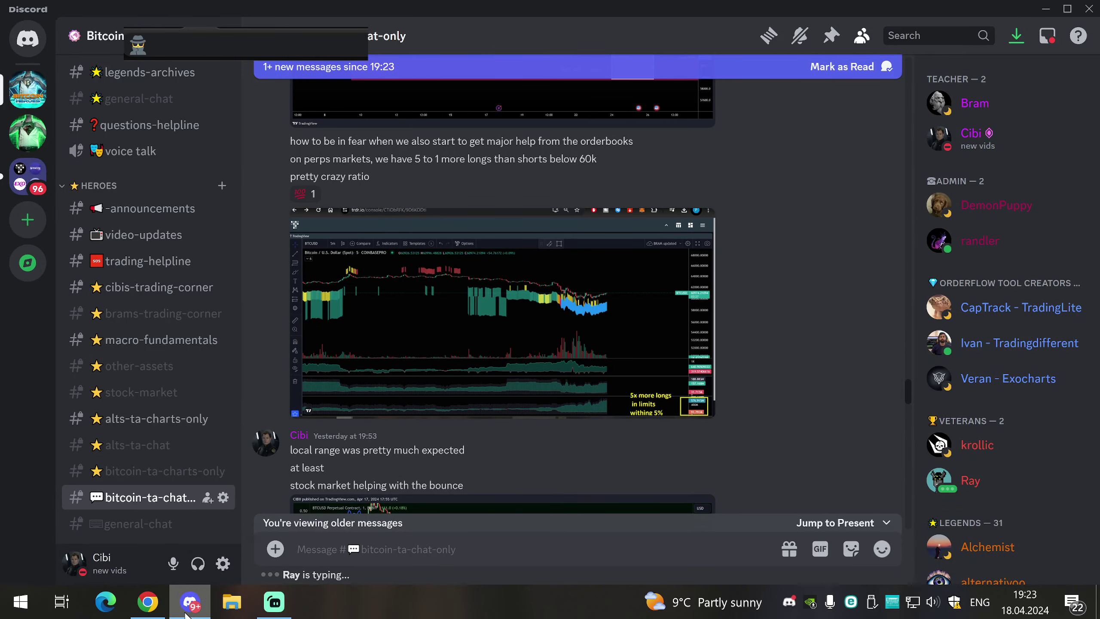
click(185, 612)
click(192, 602)
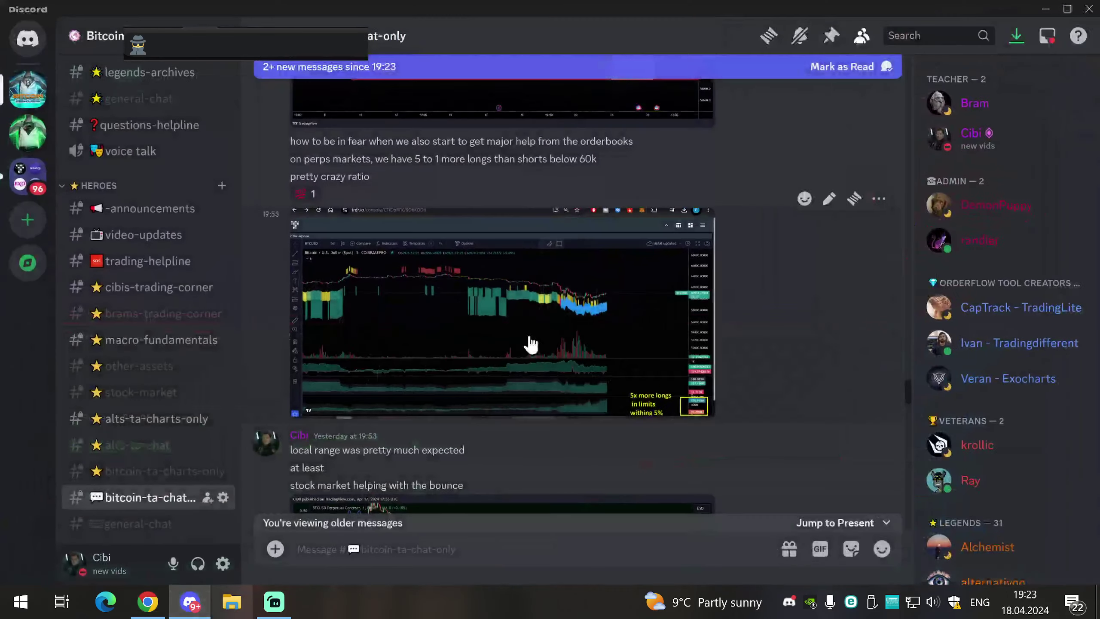
scroll(532, 344, down, 15)
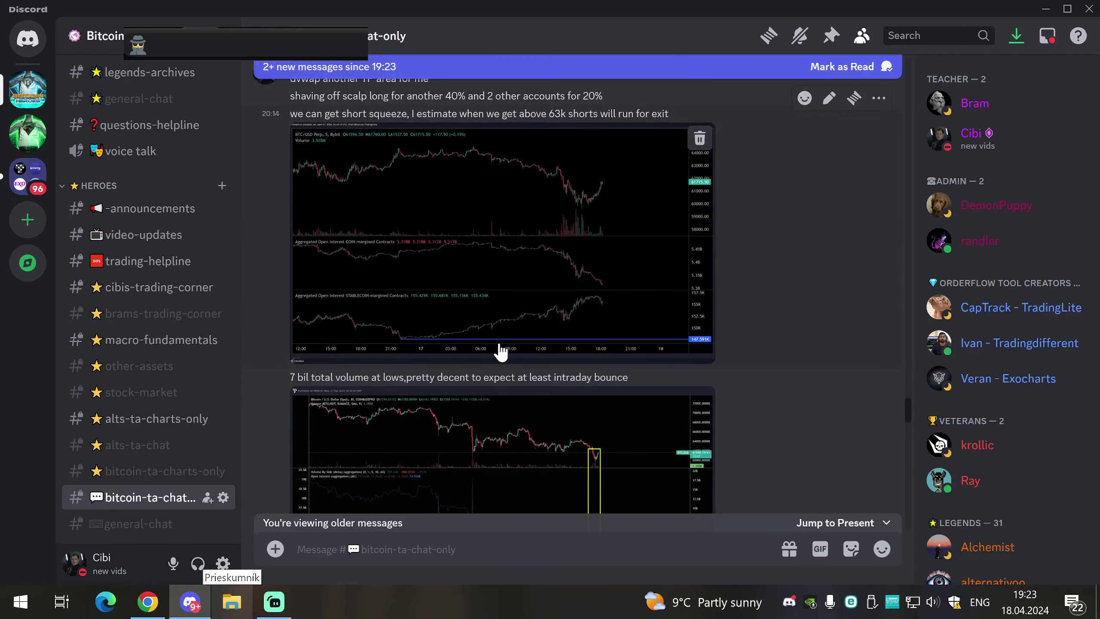
scroll(503, 343, down, 10)
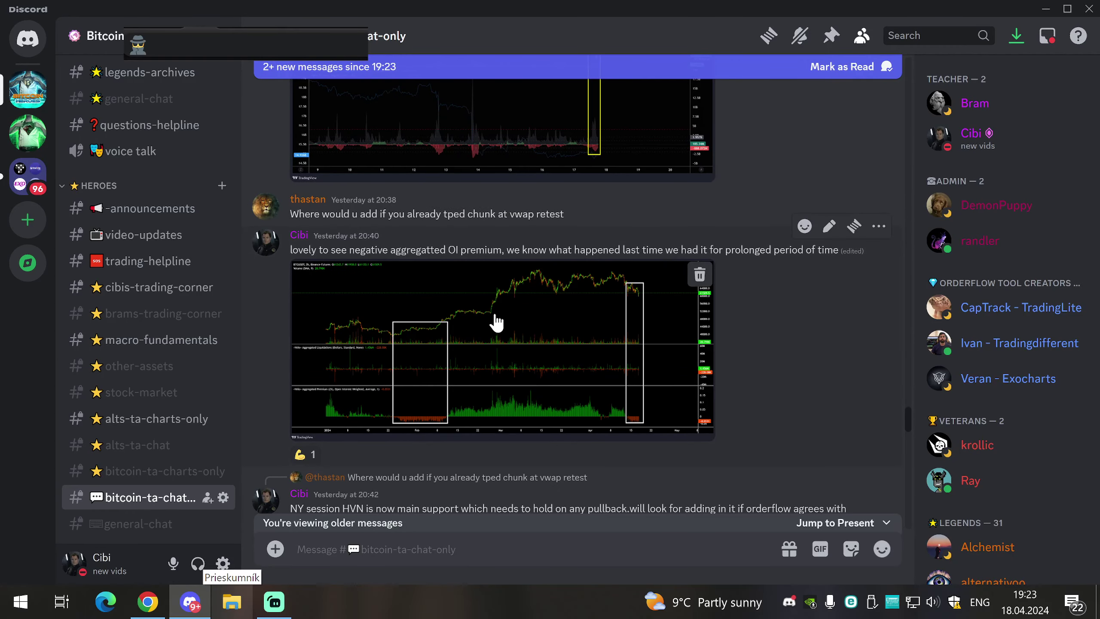
scroll(508, 315, up, 6)
scroll(572, 249, down, 10)
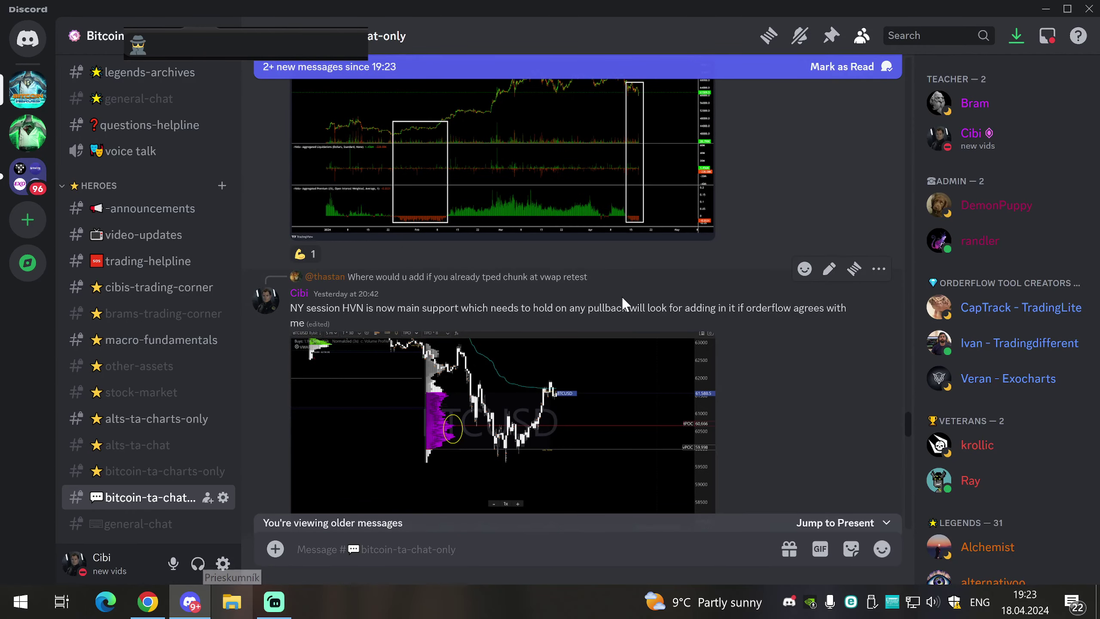
scroll(547, 426, down, 5)
click(534, 205)
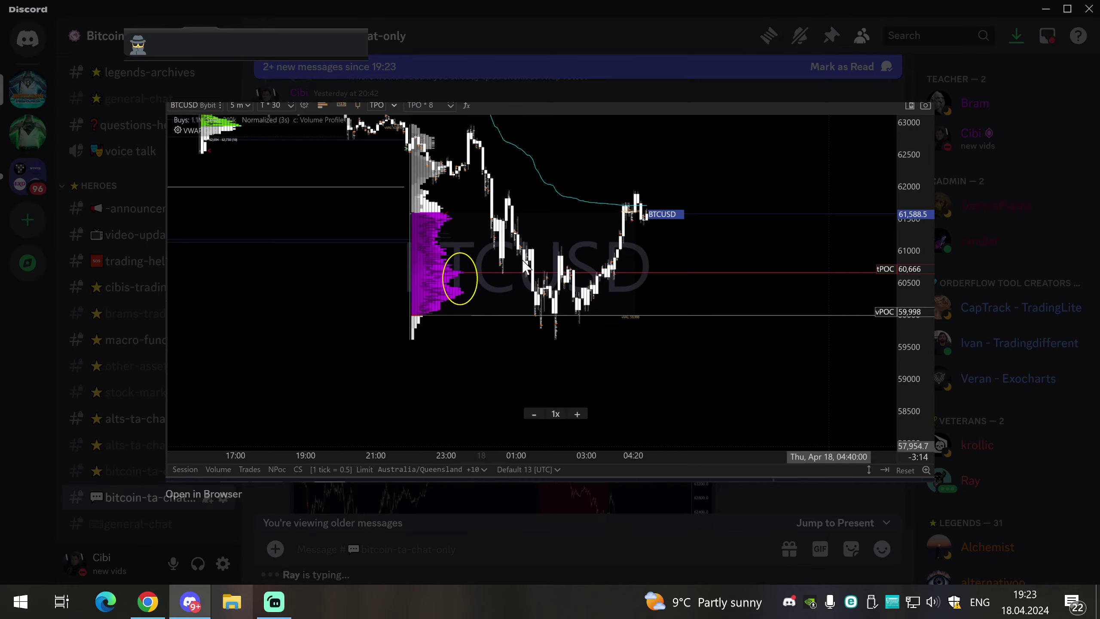
click(987, 277)
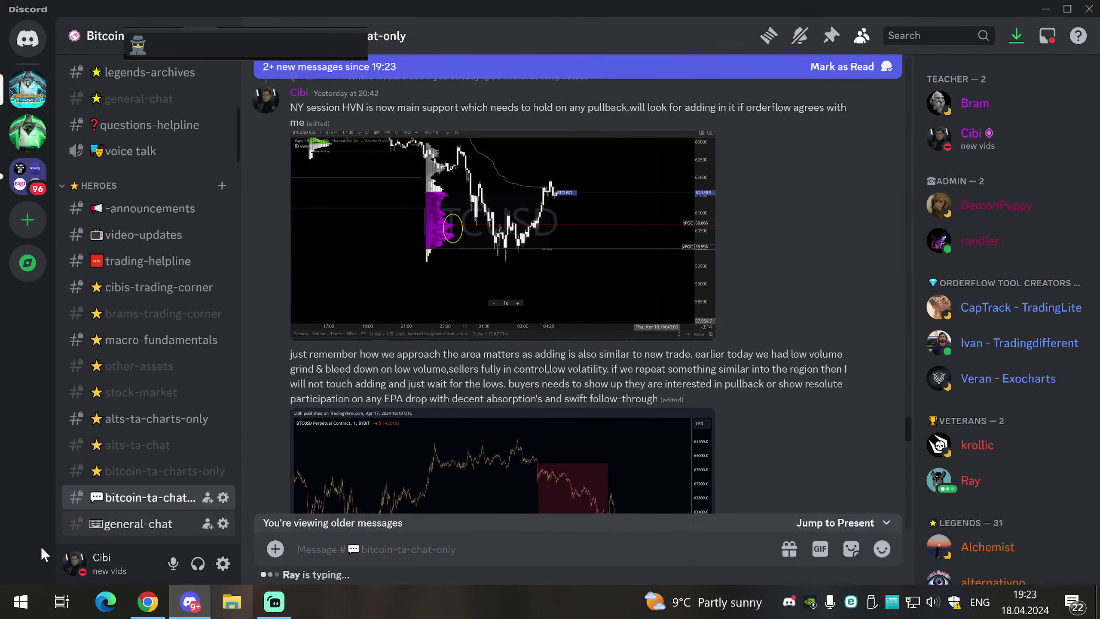
Step: Search the computer for "exoch" and launch Exocharts Pro
click(20, 602)
text(eoxch)
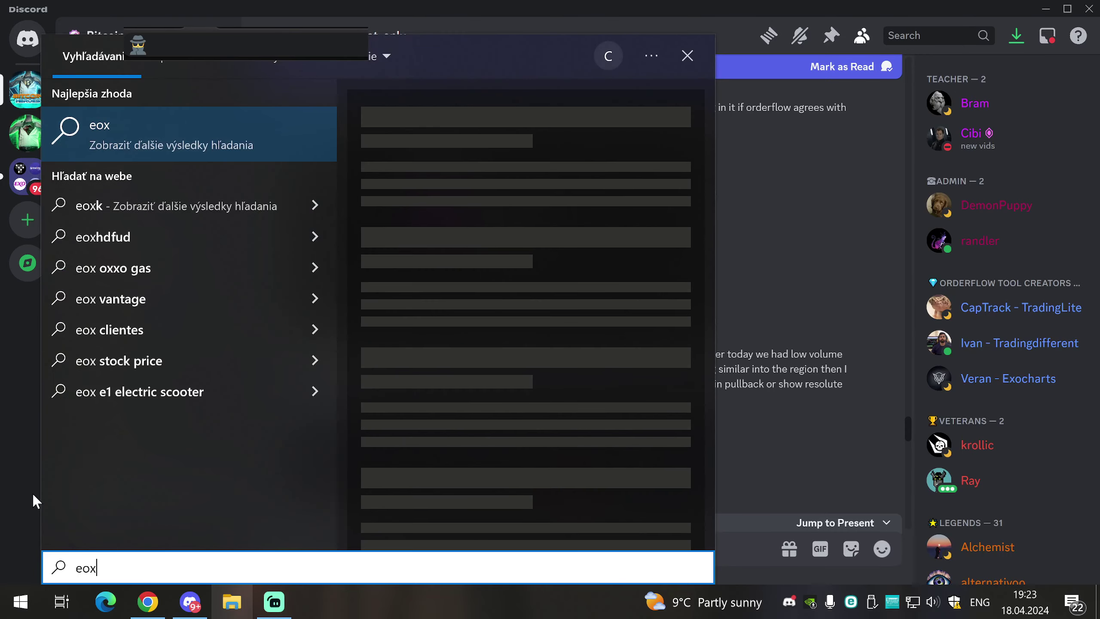
key(BackSpace)
key(BackSpace)
key(BackSpace)
key(BackSpace)
key(BackSpace)
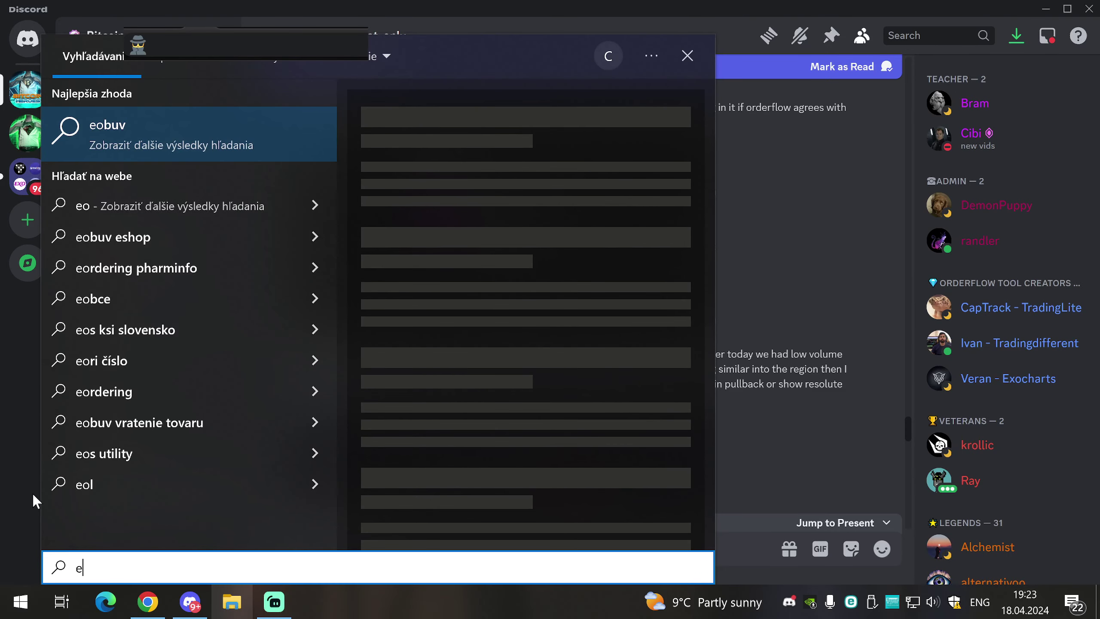
text(exoch)
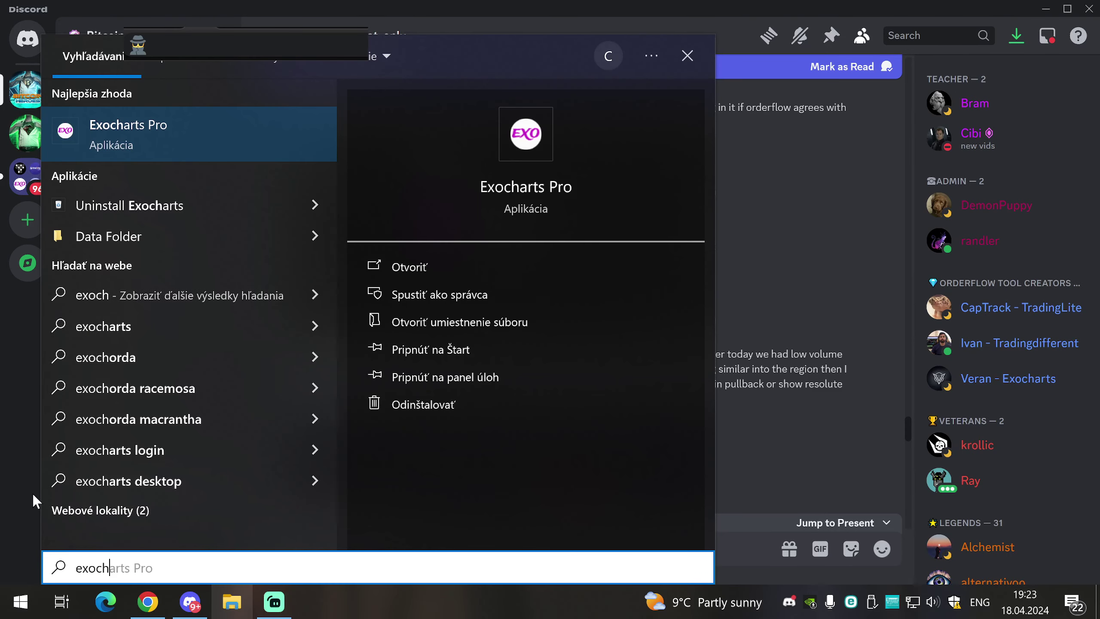
click(175, 140)
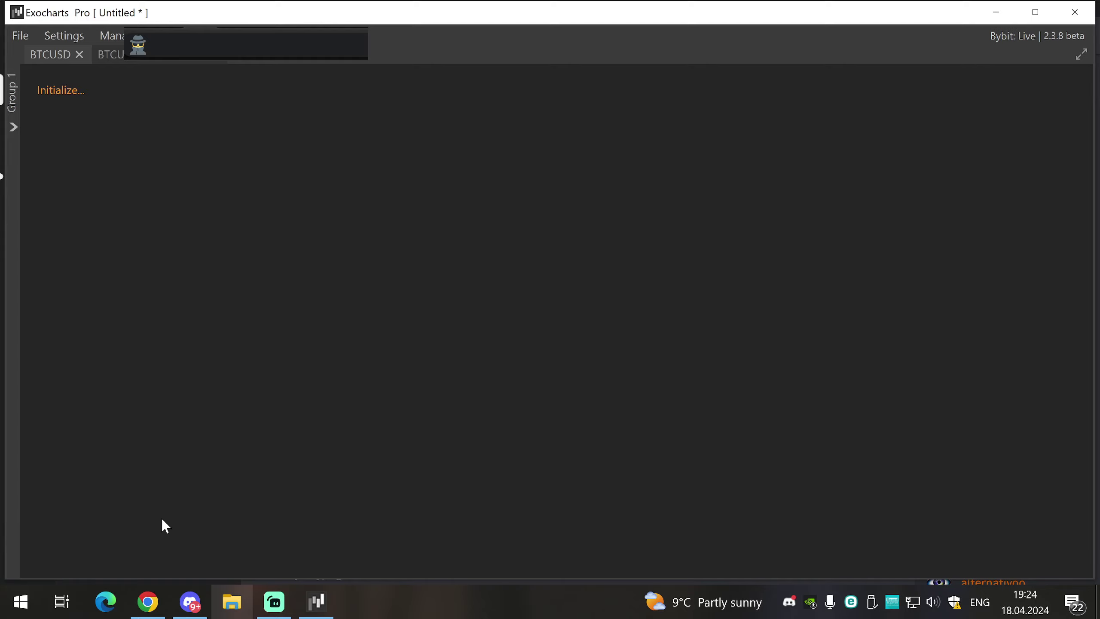
Step: Return to the Discord channel and read the 20:45 post on how price should approach the support area
click(148, 601)
click(189, 602)
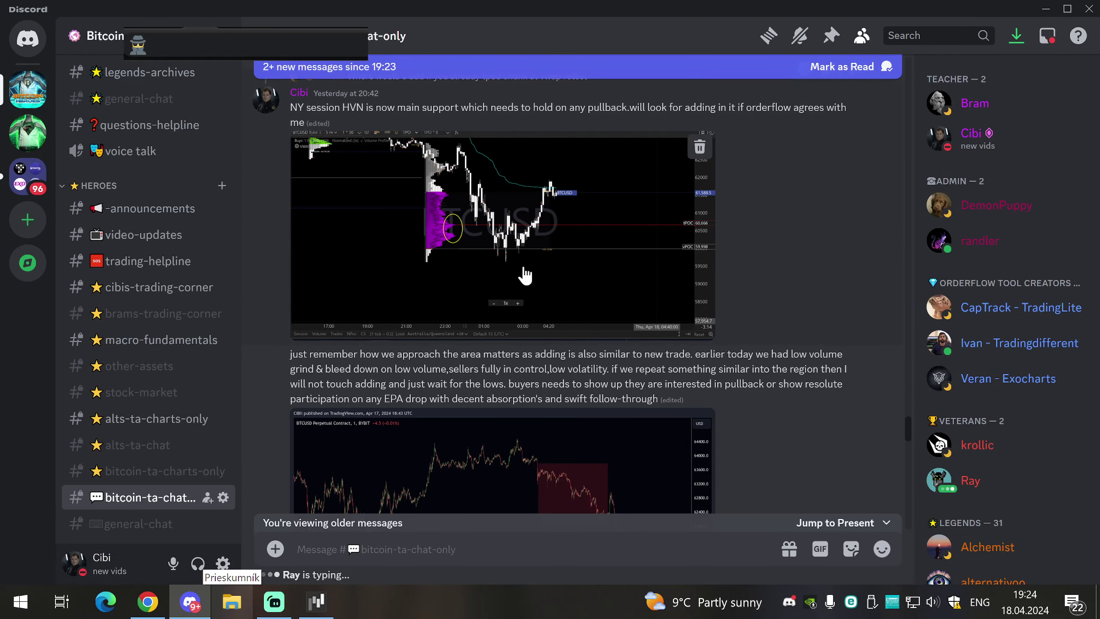
scroll(405, 355, down, 4)
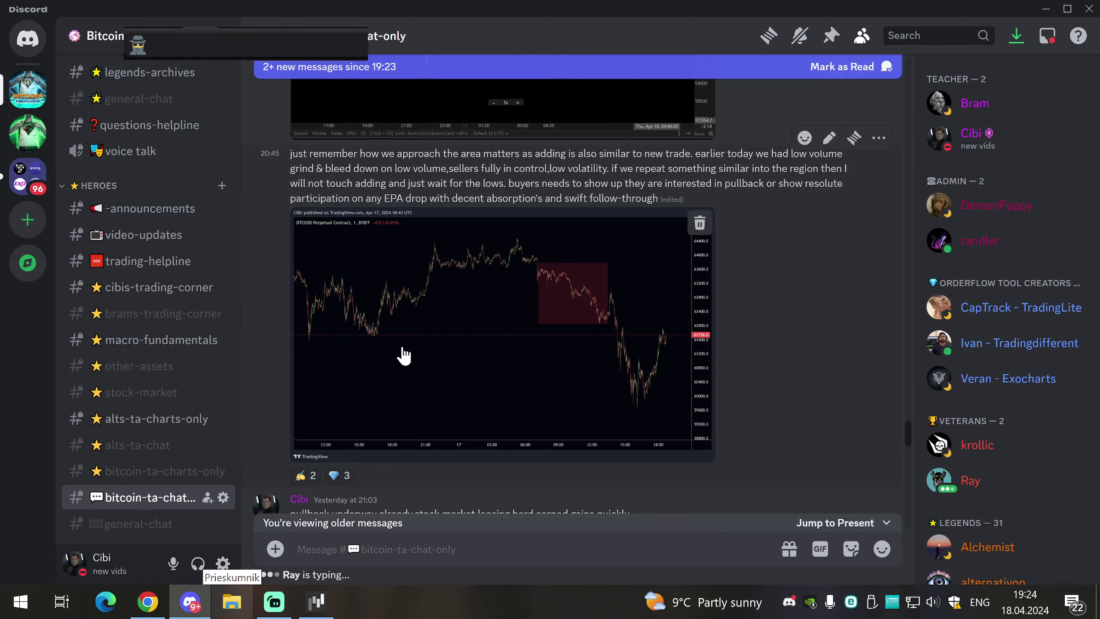
Step: Switch to Exocharts and examine the 17 April NY session volume profile on the BTCUSD 5-minute chart
click(317, 602)
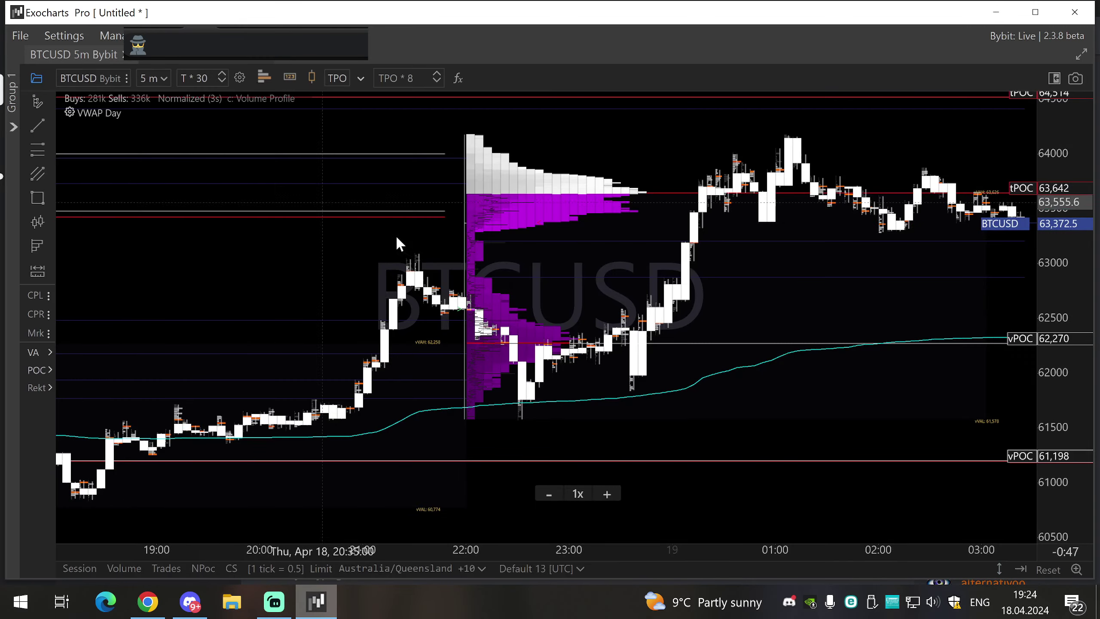
drag(397, 242, 563, 229)
scroll(531, 283, down, 6)
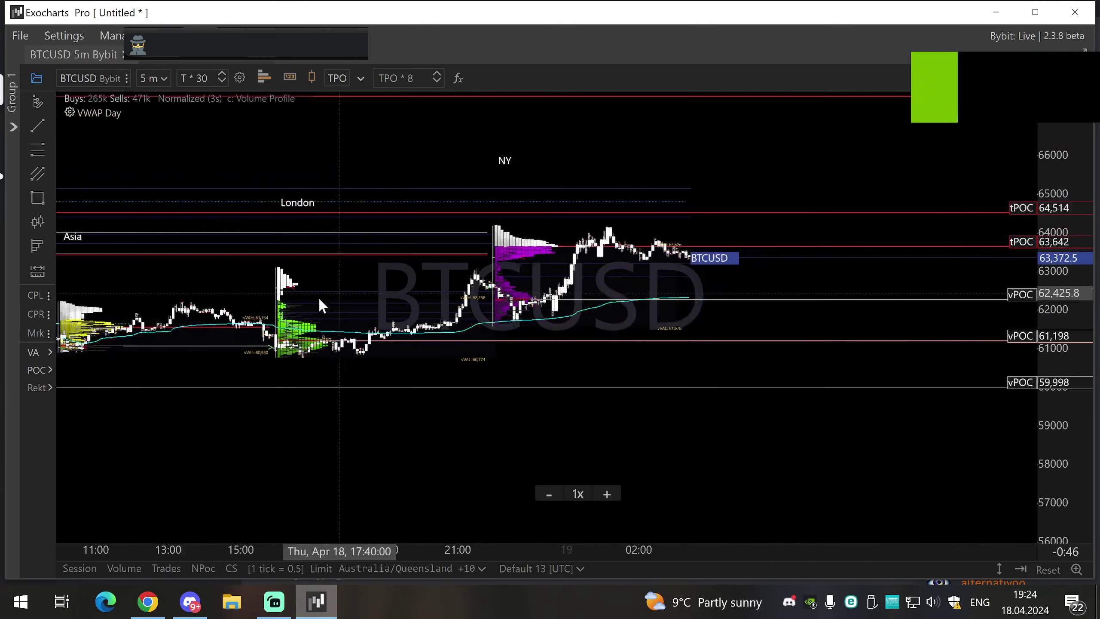
scroll(320, 300, down, 10)
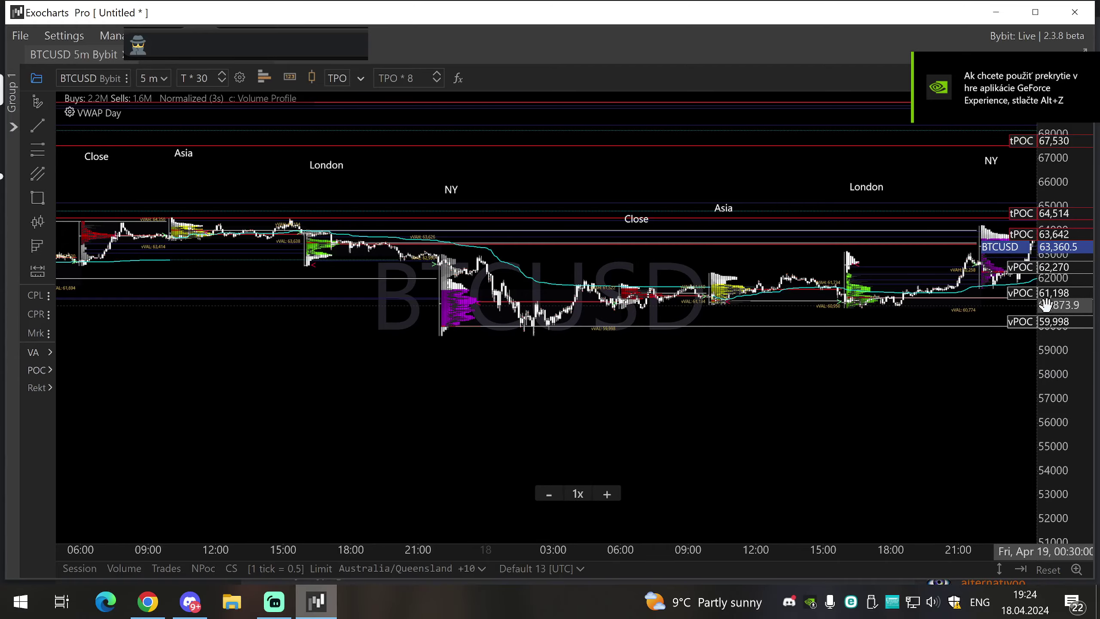
drag(1046, 306, 1041, 206)
scroll(723, 338, up, 5)
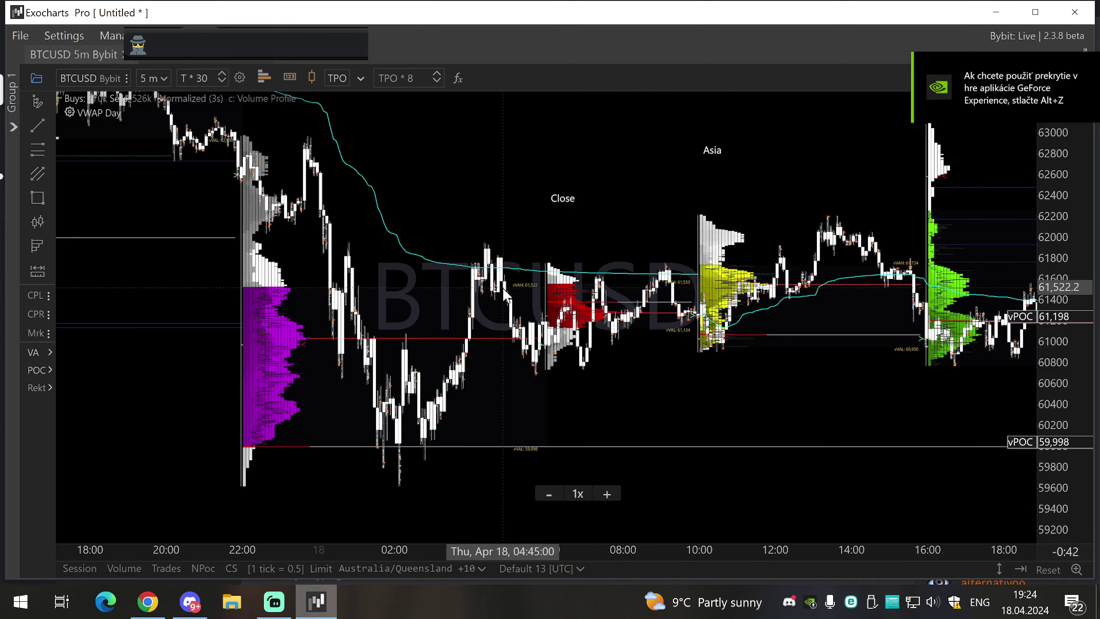
scroll(538, 268, up, 2)
scroll(360, 327, up, 2)
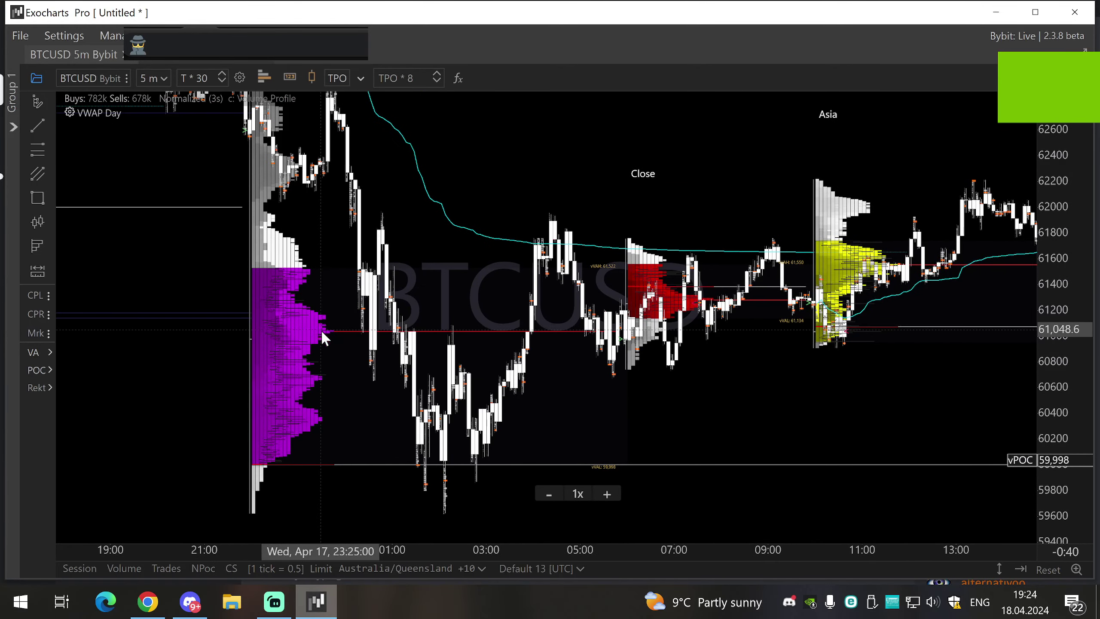
drag(323, 365, 335, 344)
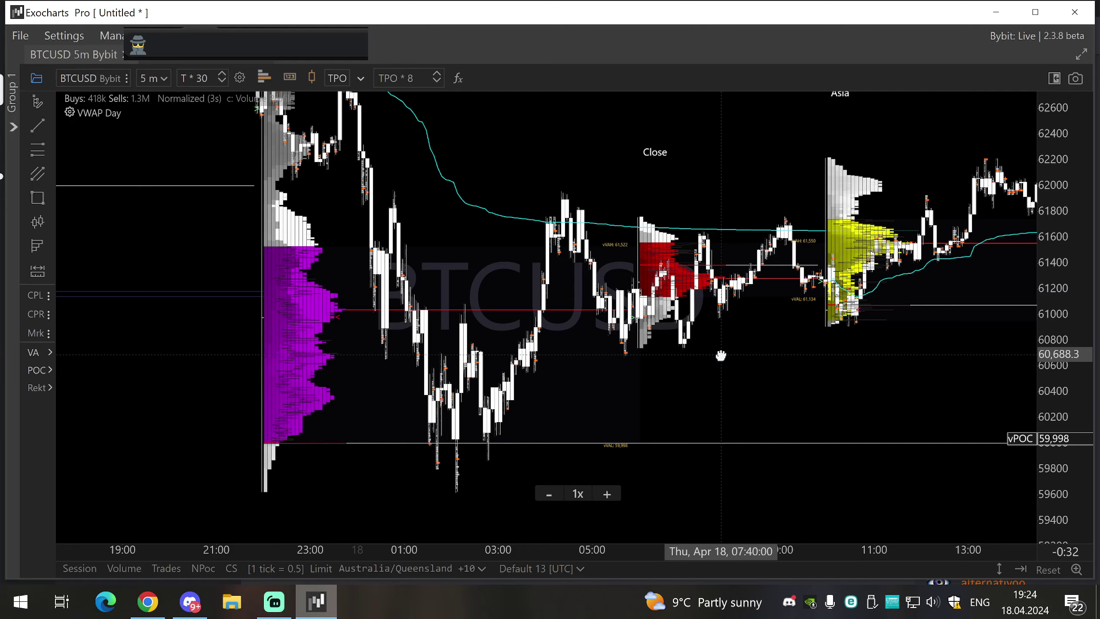
Step: Compare price action through the 18 April Close, Asia and London session profiles with the preceding NY session's high-volume area
drag(719, 354, 483, 319)
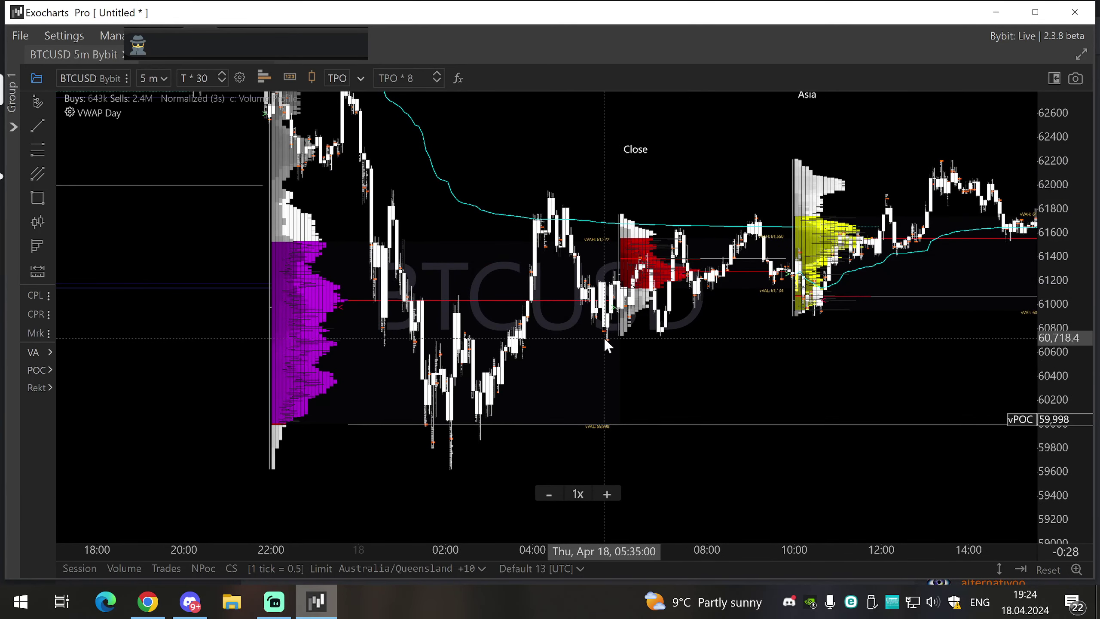
drag(726, 350, 521, 335)
scroll(520, 335, down, 2)
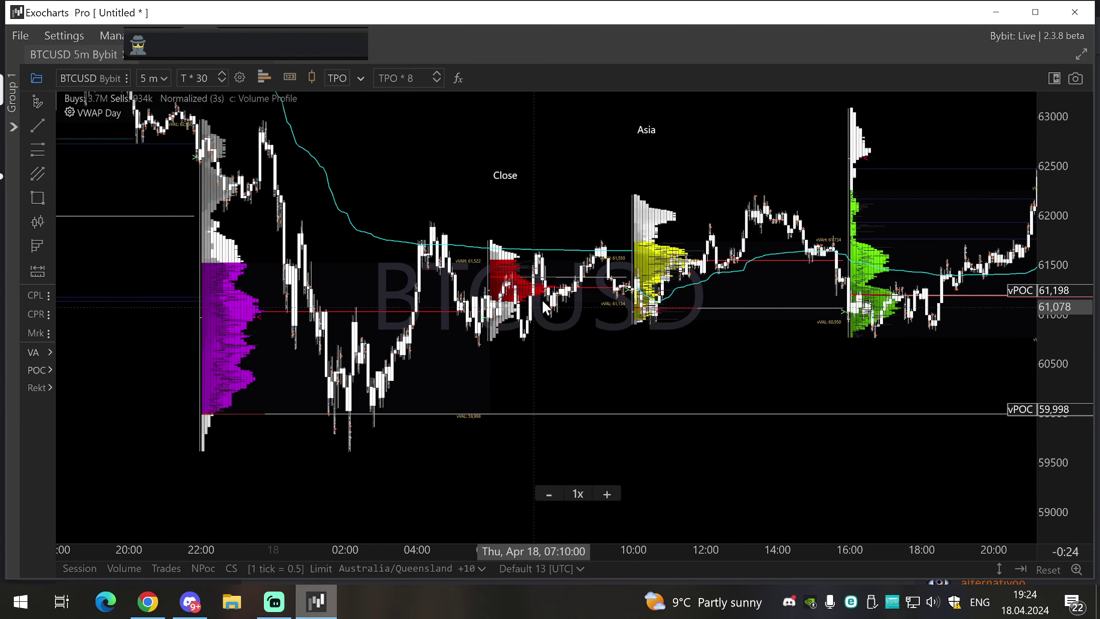
drag(693, 338, 353, 355)
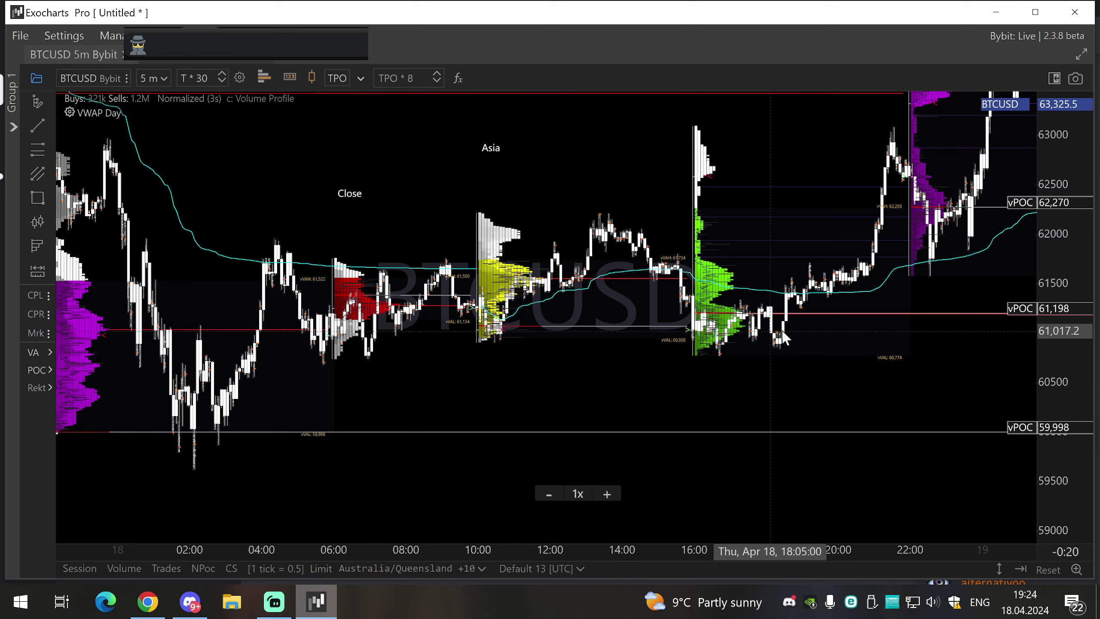
scroll(469, 343, down, 2)
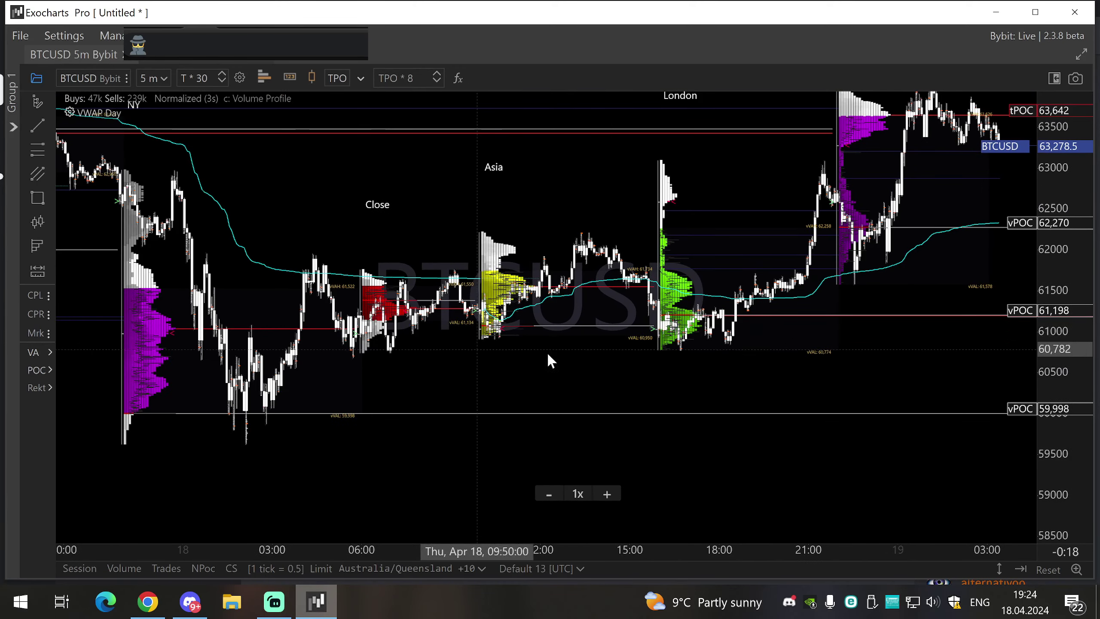
drag(307, 378, 565, 314)
scroll(566, 314, up, 2)
Step: Switch back to Discord and review the enlarged NY session HVN chart and the BTCUSD chart with the red-boxed decline
click(212, 604)
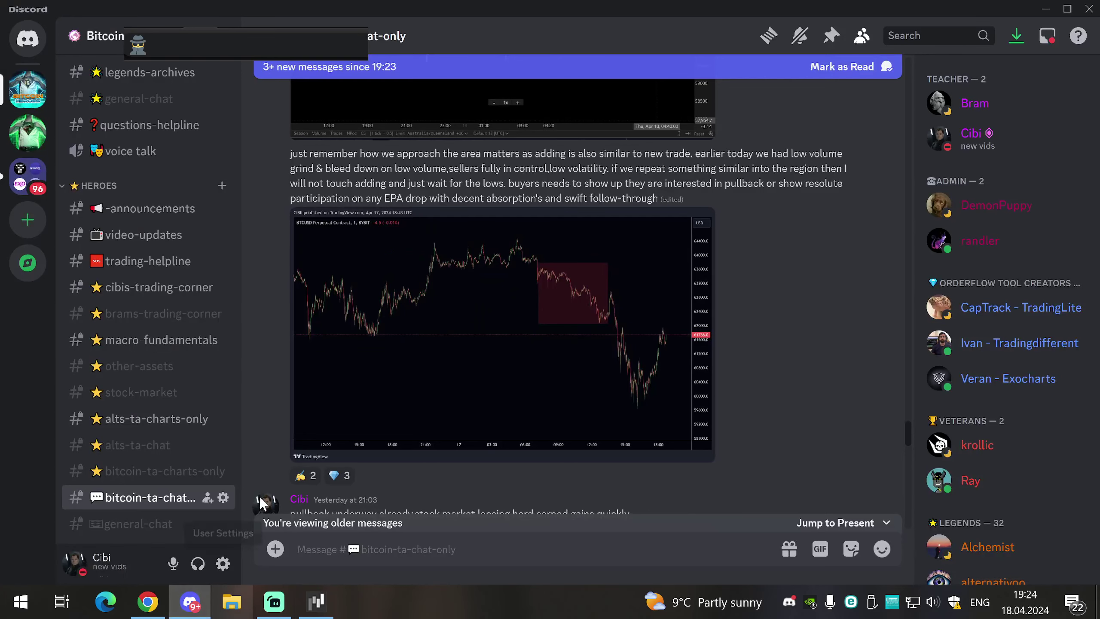
scroll(623, 229, up, 10)
click(561, 250)
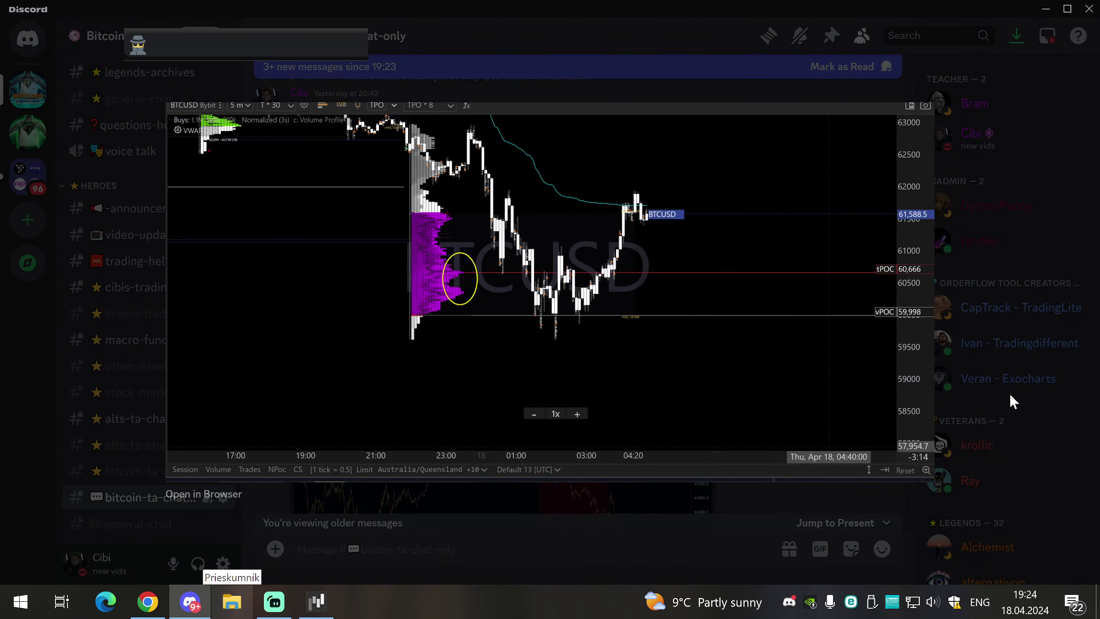
click(1013, 401)
click(539, 344)
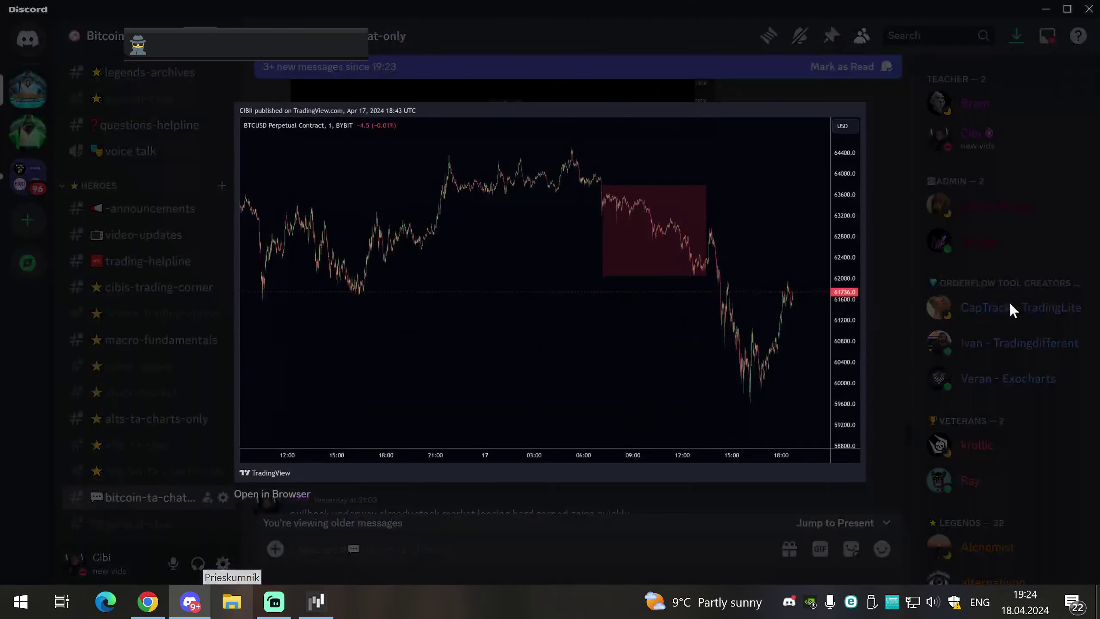
click(1009, 307)
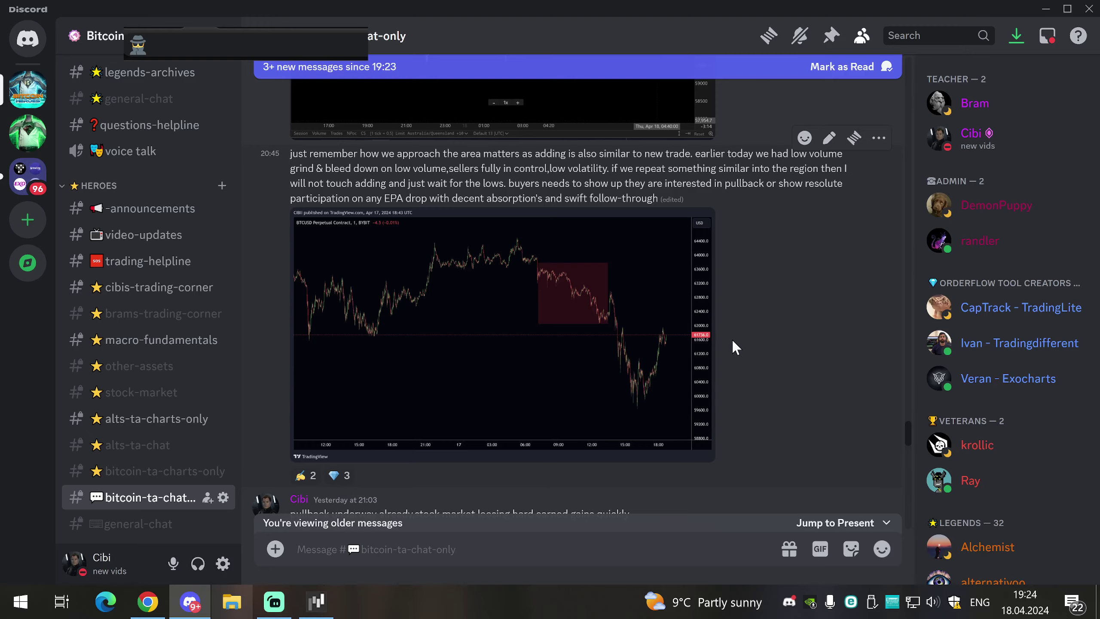
click(575, 308)
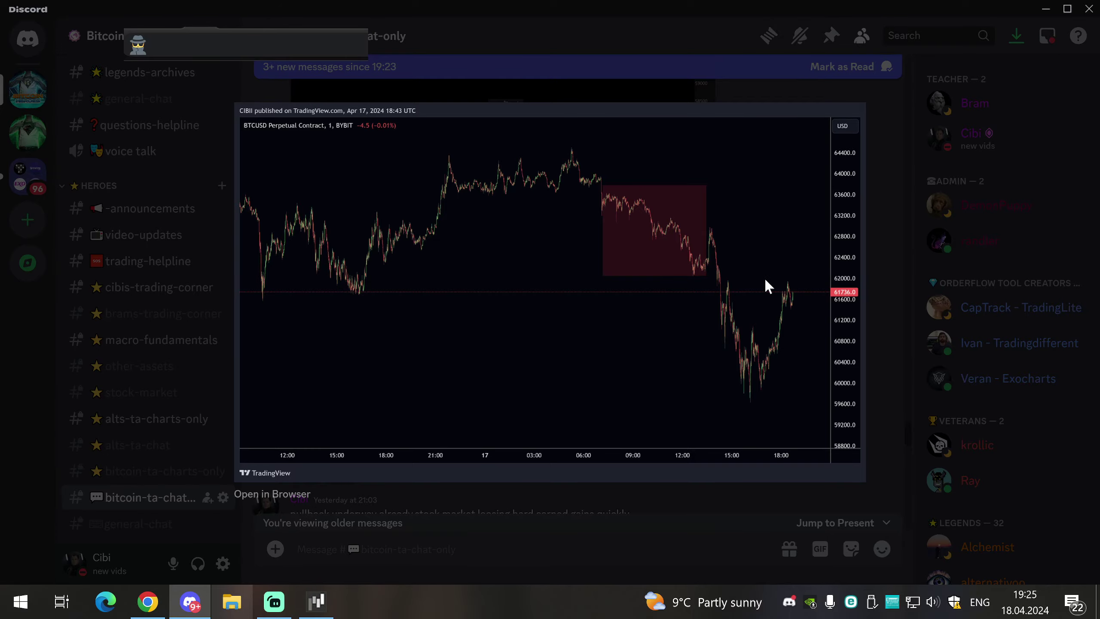
click(980, 345)
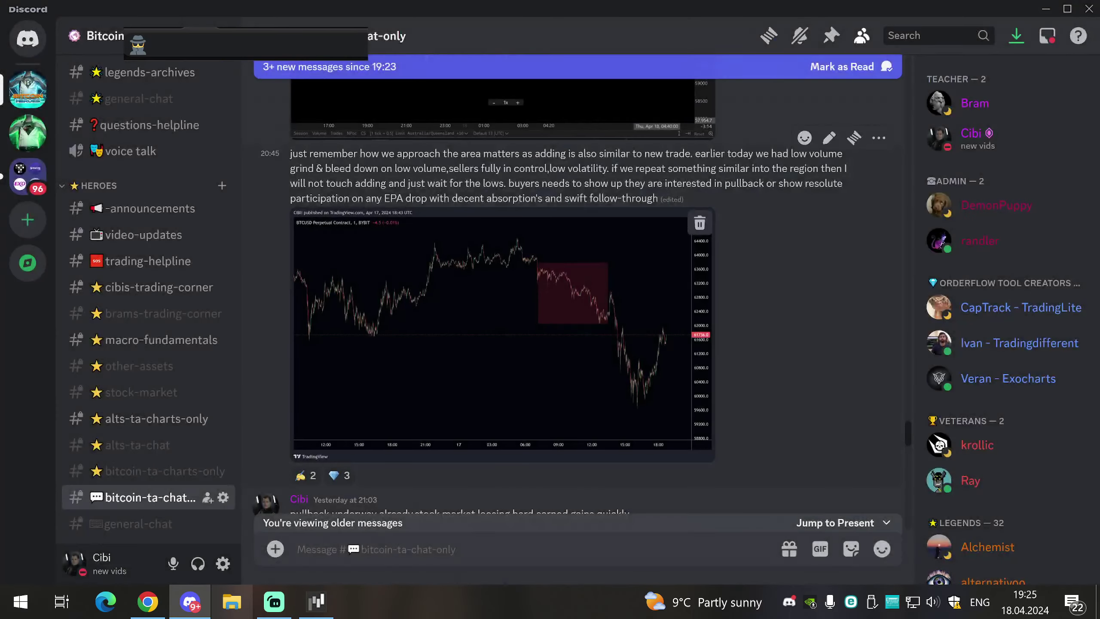
Step: Review the enlarged red-boxed BTCUSD chart and the Discord posts from the evening of 17 April through the following night
click(538, 320)
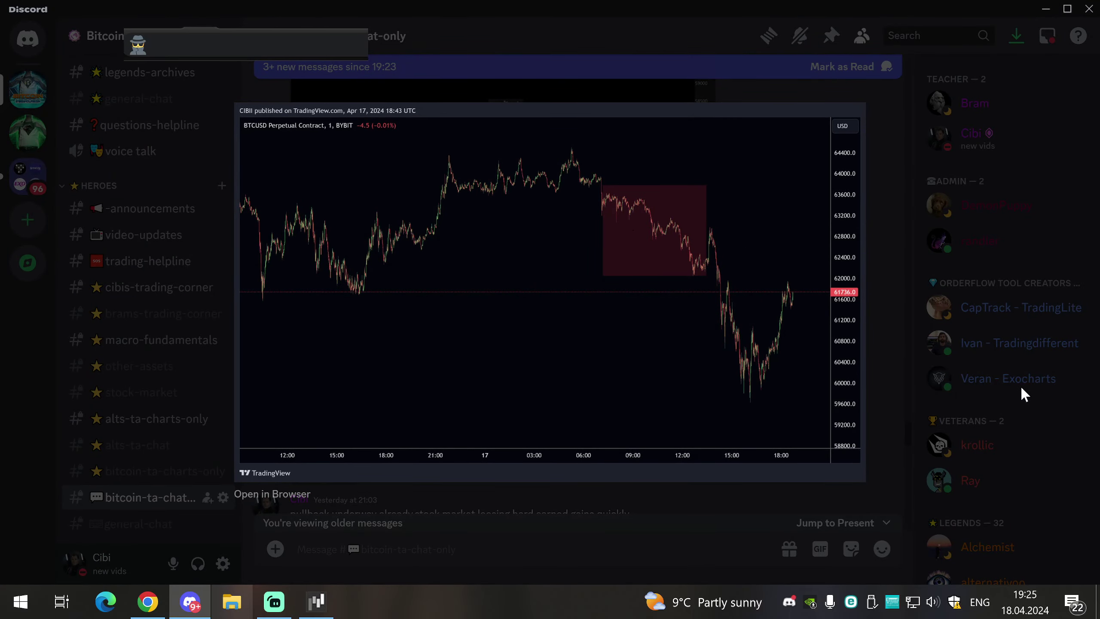
click(1024, 394)
scroll(546, 357, down, 3)
scroll(555, 304, down, 5)
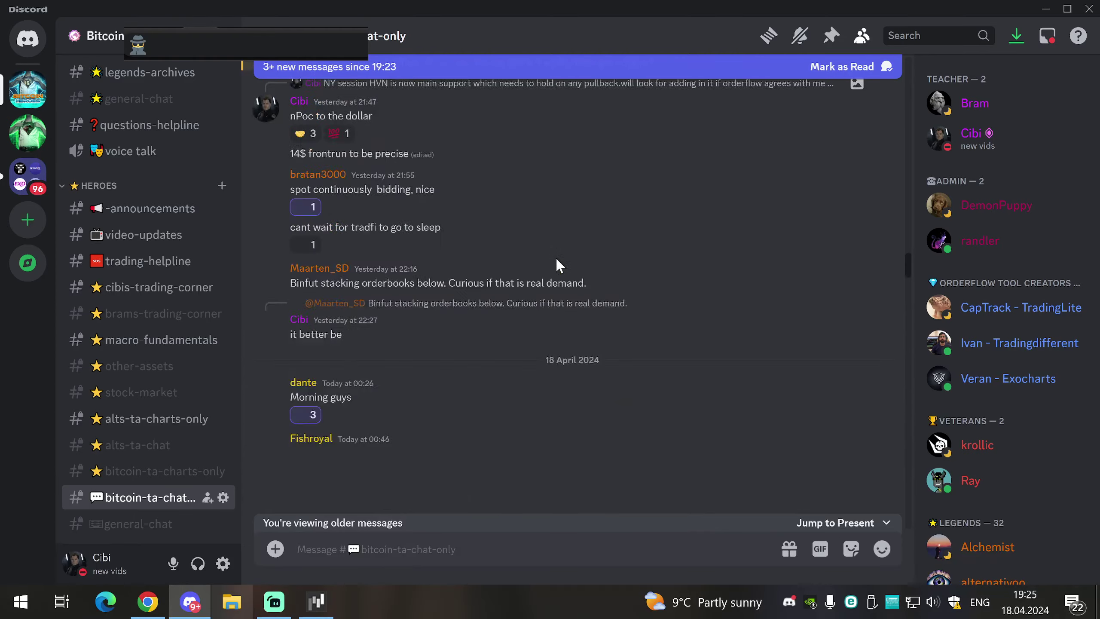
scroll(568, 275, up, 5)
scroll(535, 376, down, 8)
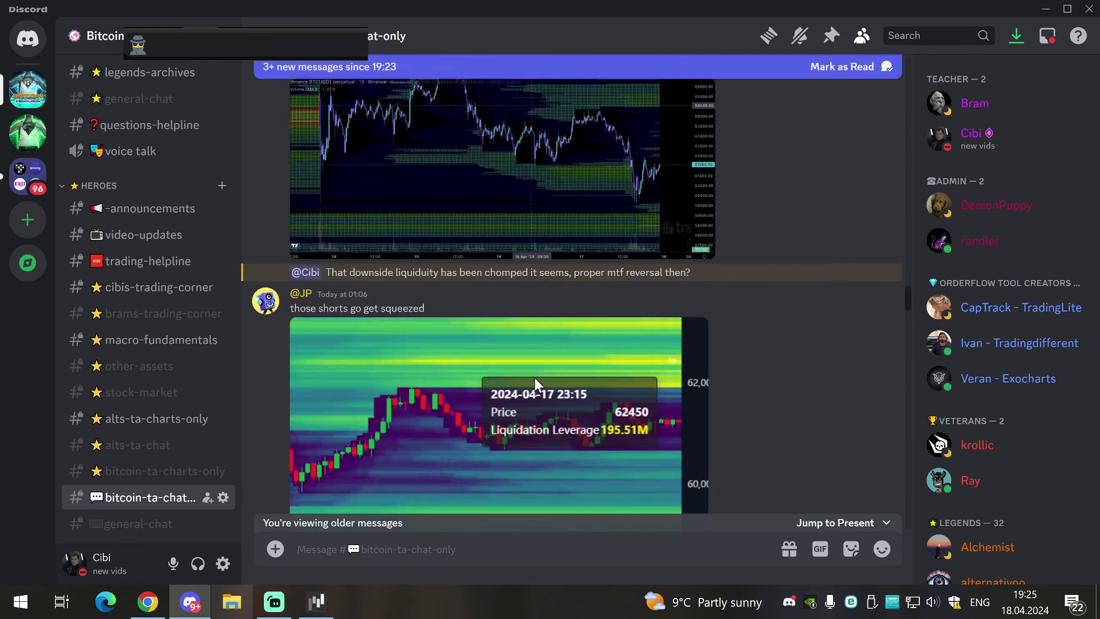
scroll(536, 375, down, 10)
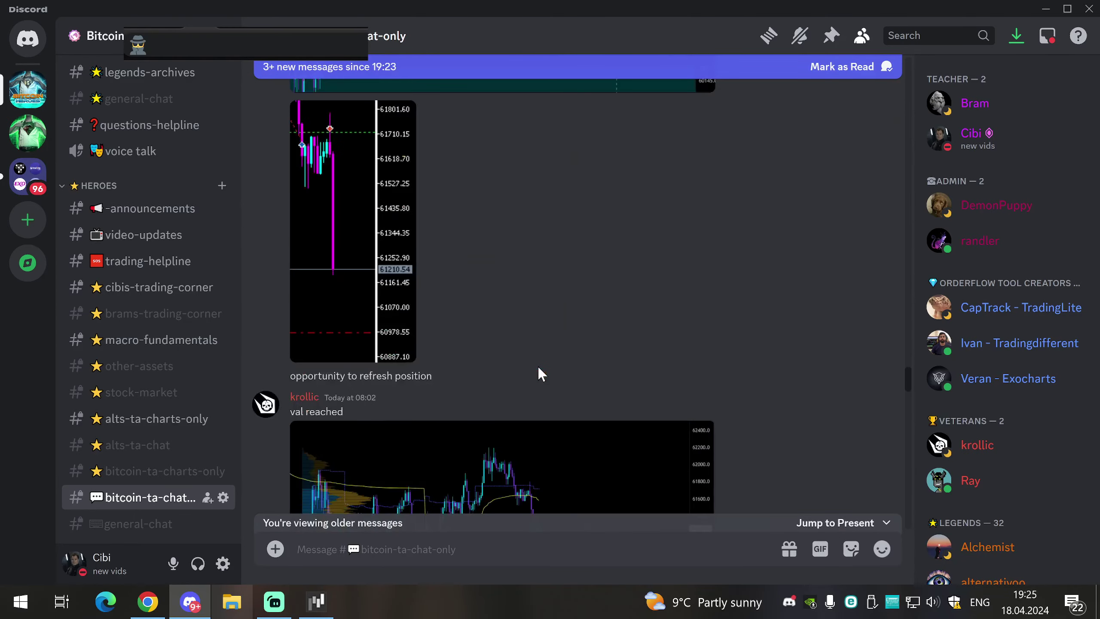
Step: Read the 18 April morning posts on range mirroring, missing book support and building an MTF long position
scroll(423, 364, down, 5)
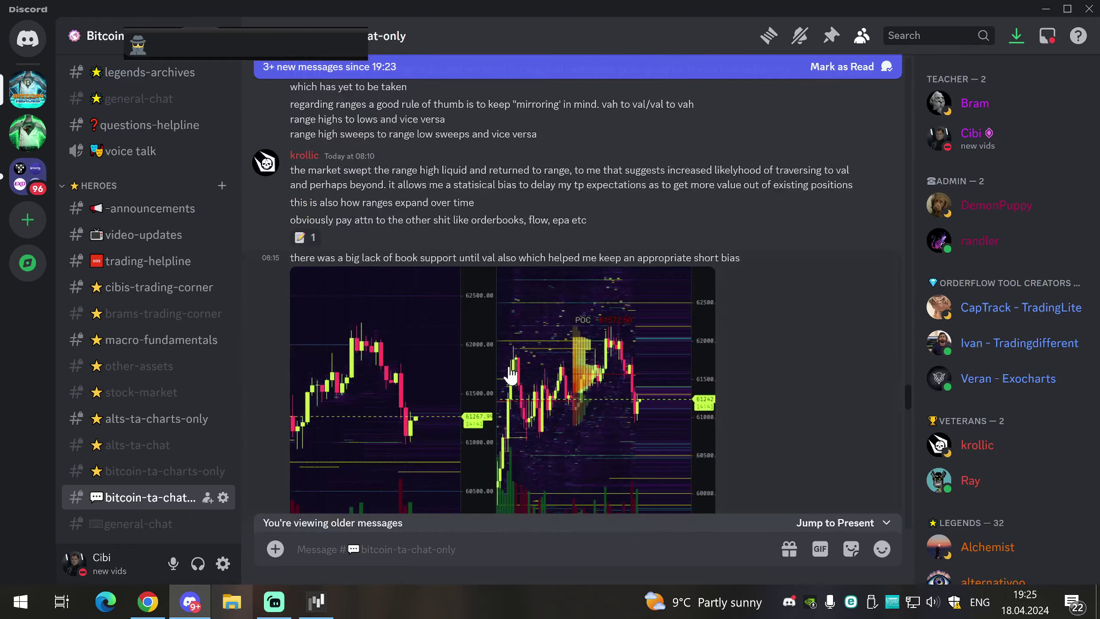
scroll(434, 347, up, 5)
scroll(550, 285, down, 15)
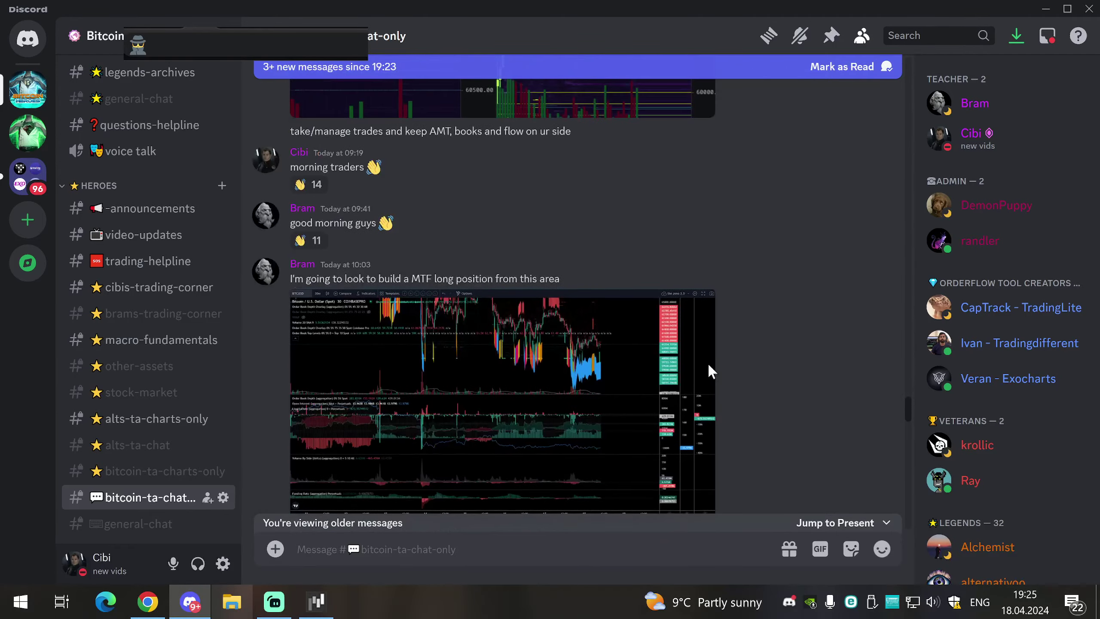
scroll(638, 352, down, 2)
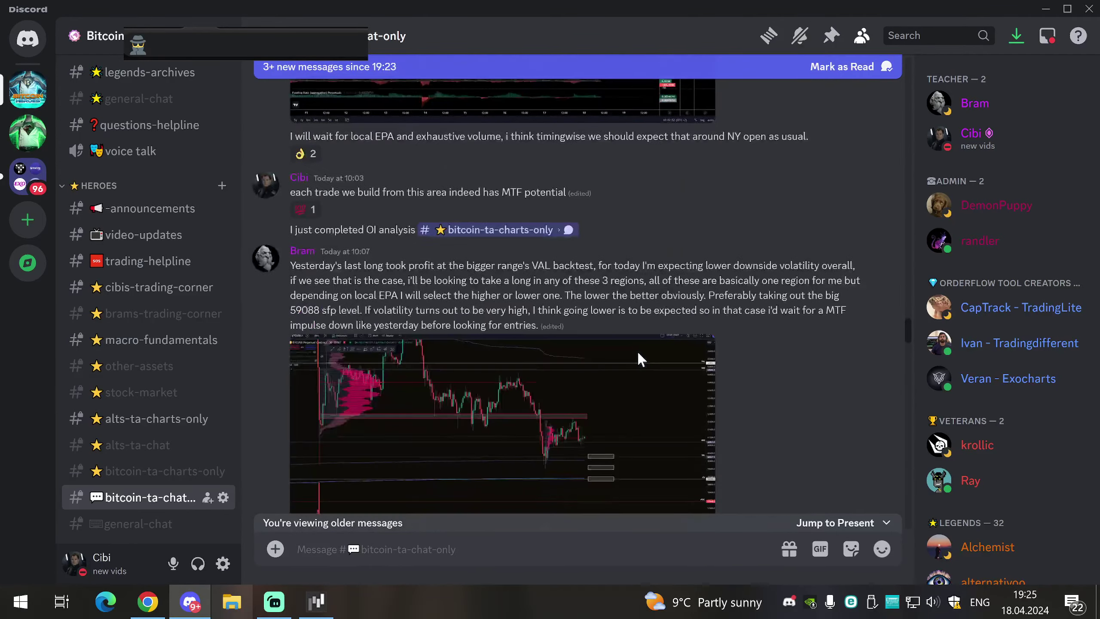
scroll(737, 358, down, 2)
Step: Read the 10:34 posts on long scalps around 60 900 and examine the enlarged TradingLite order book chart with the circled lows
scroll(738, 358, down, 10)
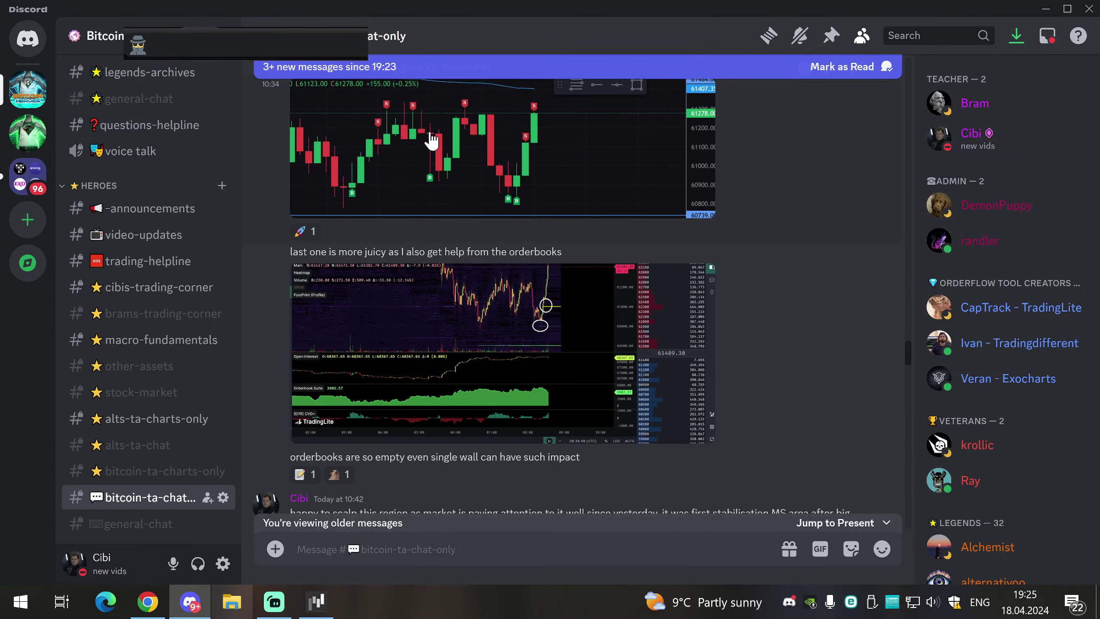
scroll(471, 201, up, 3)
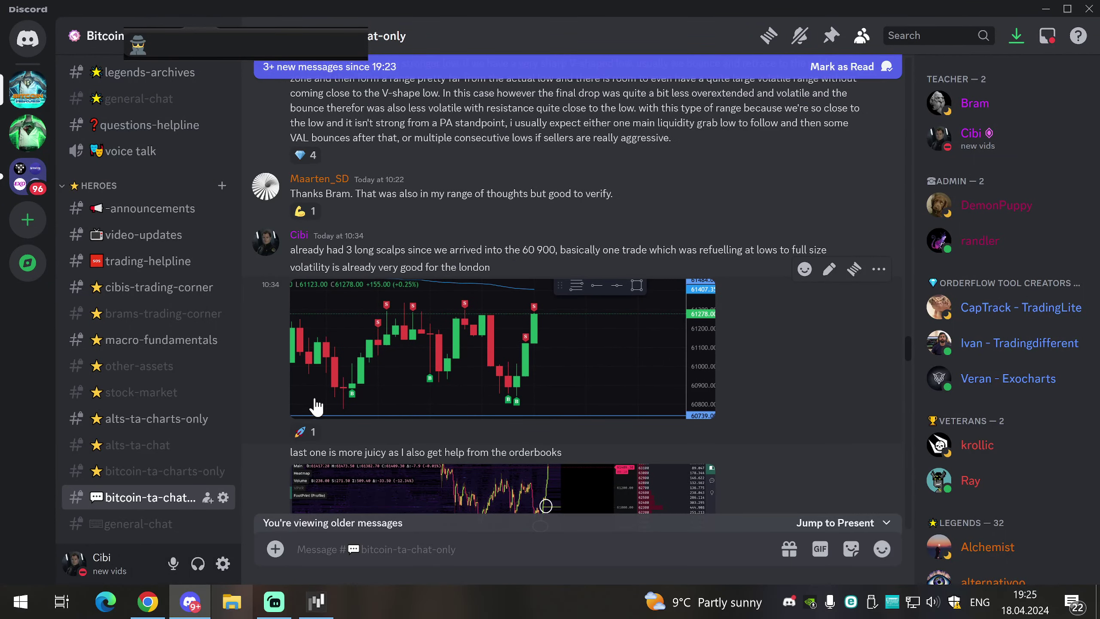
scroll(763, 318, down, 3)
click(559, 364)
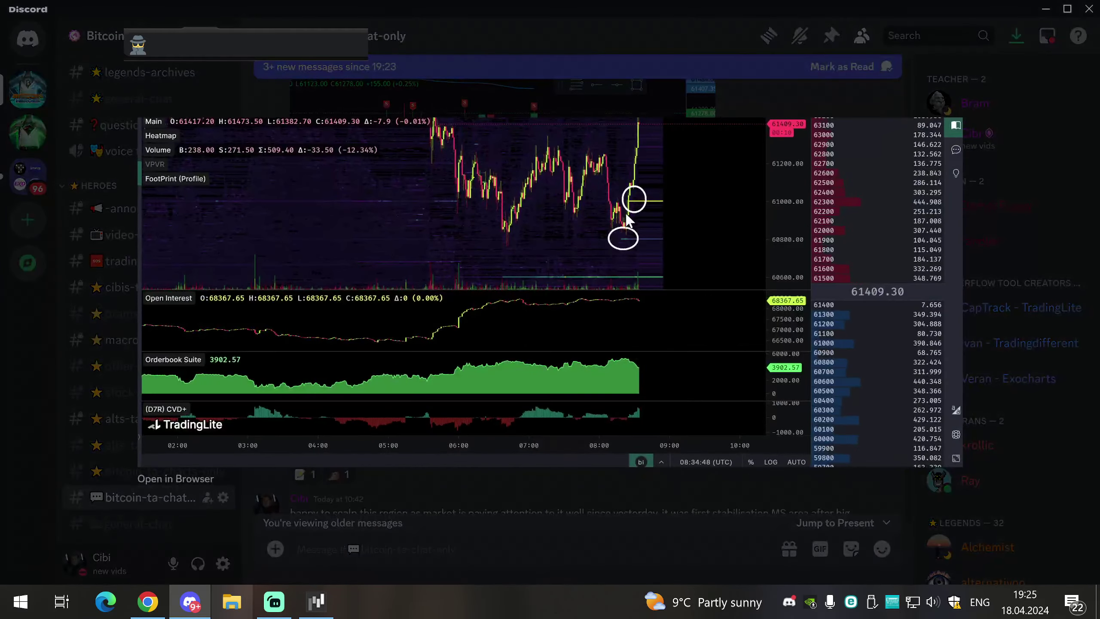
click(985, 245)
Step: Find the post about a return to 60 800 and examine its enlarged BTCUSDT liquidity heatmap with the circled lows
scroll(569, 304, down, 10)
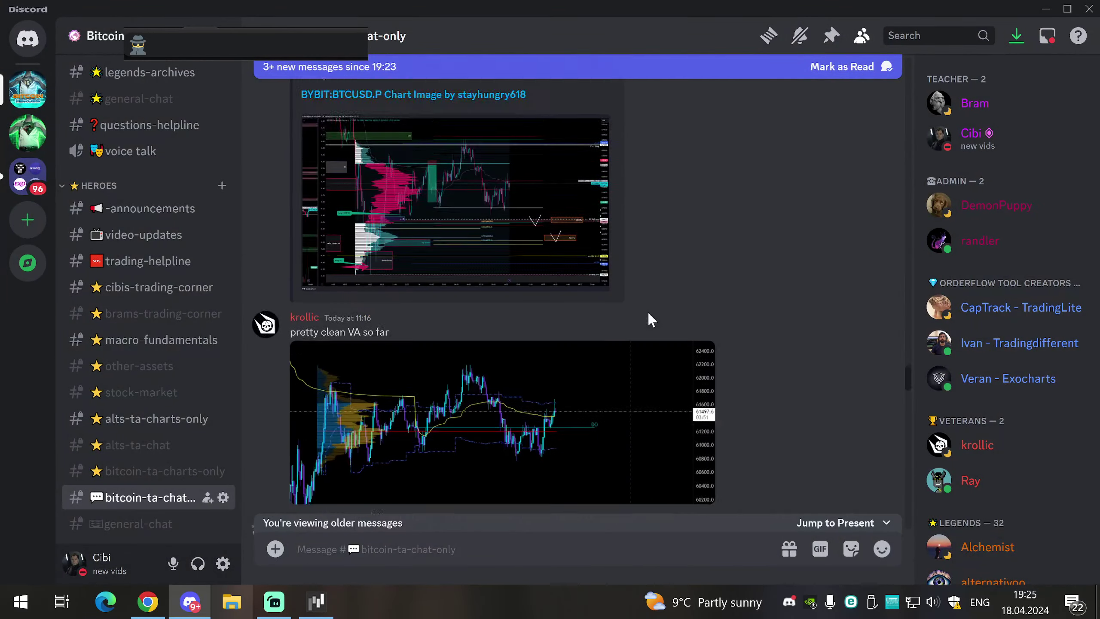
scroll(648, 311, up, 5)
click(516, 256)
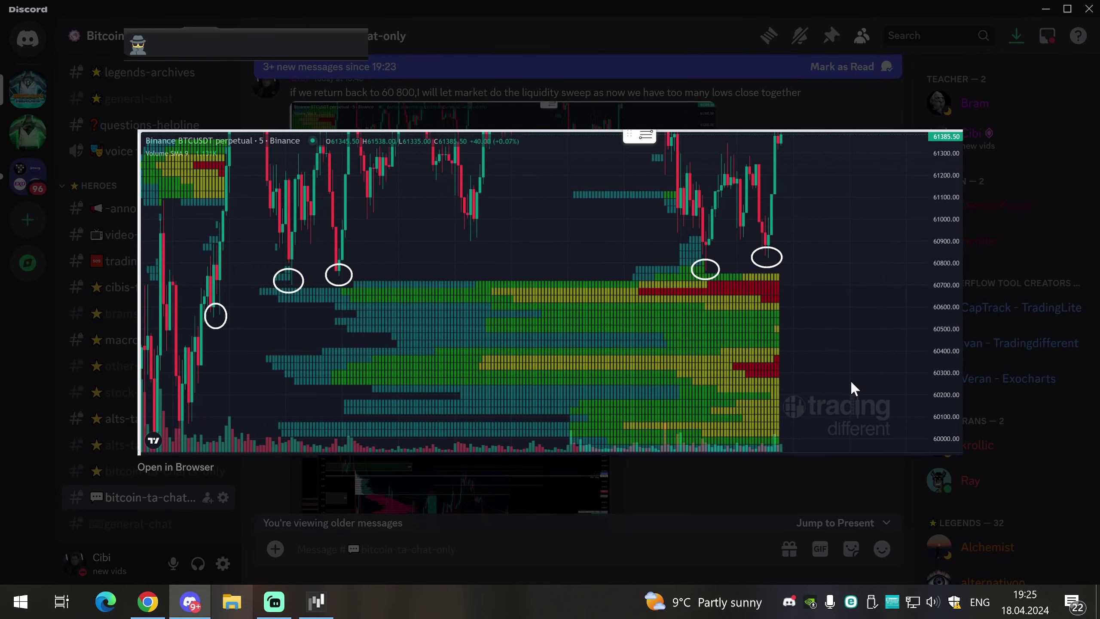
click(1043, 293)
Step: Read the 11:38 open interest explanation and the 13:14 and 13:23 posts on taking profits and hunting late shorts
scroll(663, 334, down, 5)
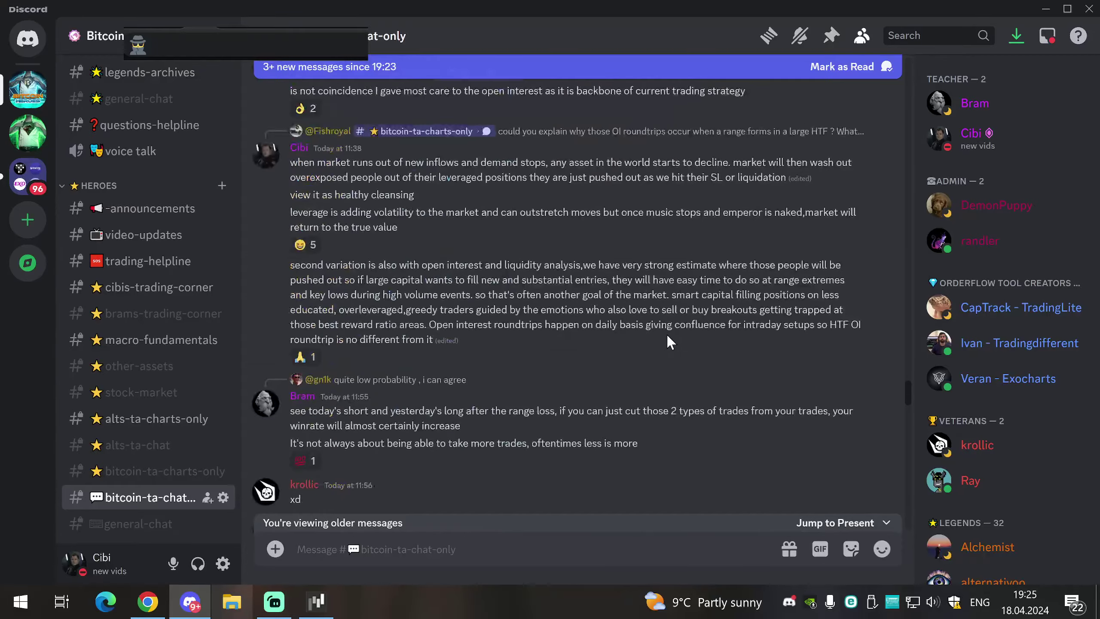
scroll(667, 333, down, 5)
scroll(669, 325, up, 5)
scroll(609, 353, down, 15)
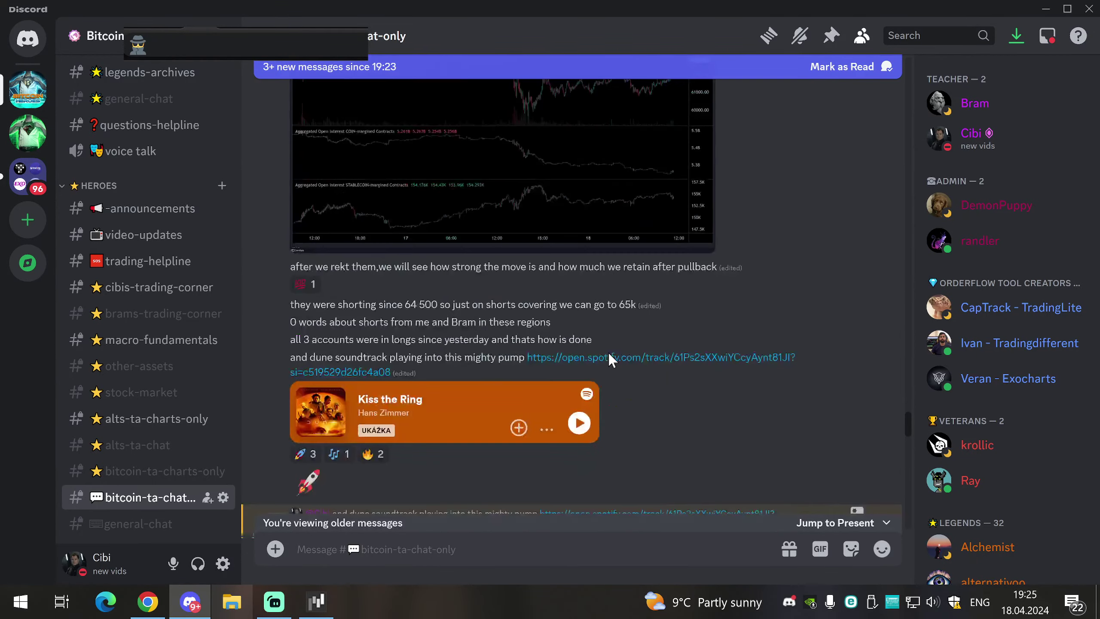
scroll(609, 352, up, 4)
scroll(736, 344, up, 4)
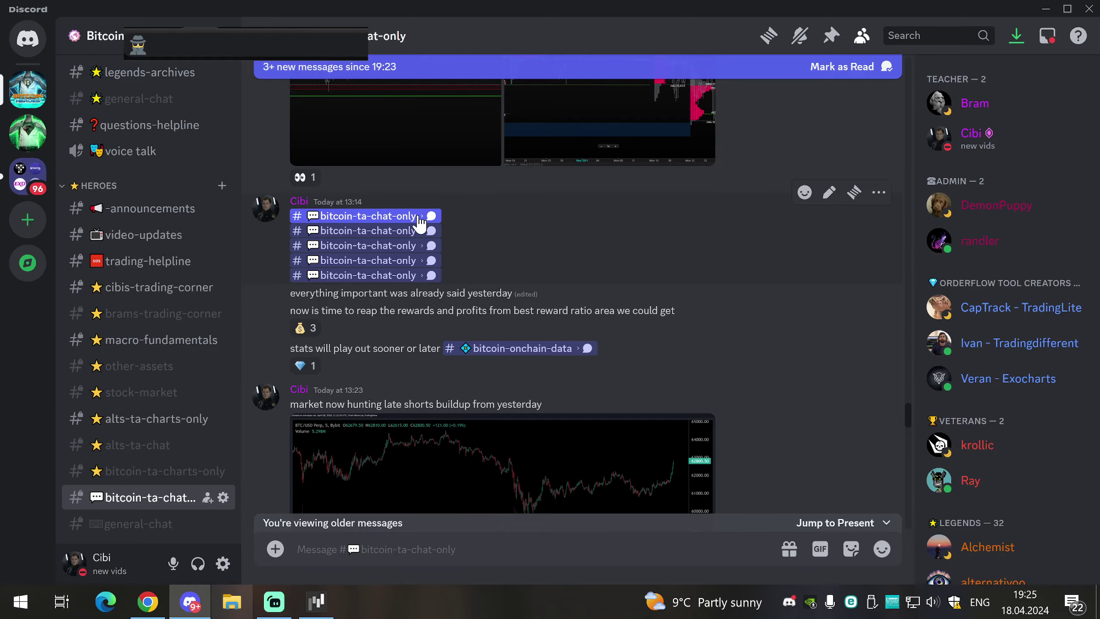
Step: Revisit the 10:03 post on MTF trade potential, the 13:14 list of message links and the previous day's 20:40 OI premium post
scroll(659, 312, up, 10)
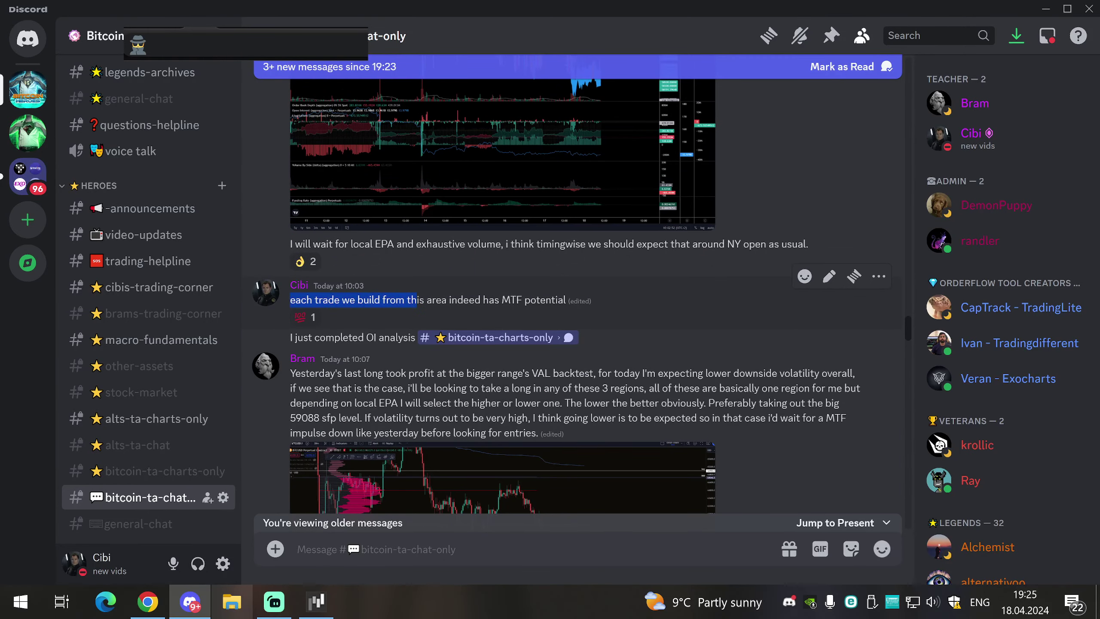
click(503, 315)
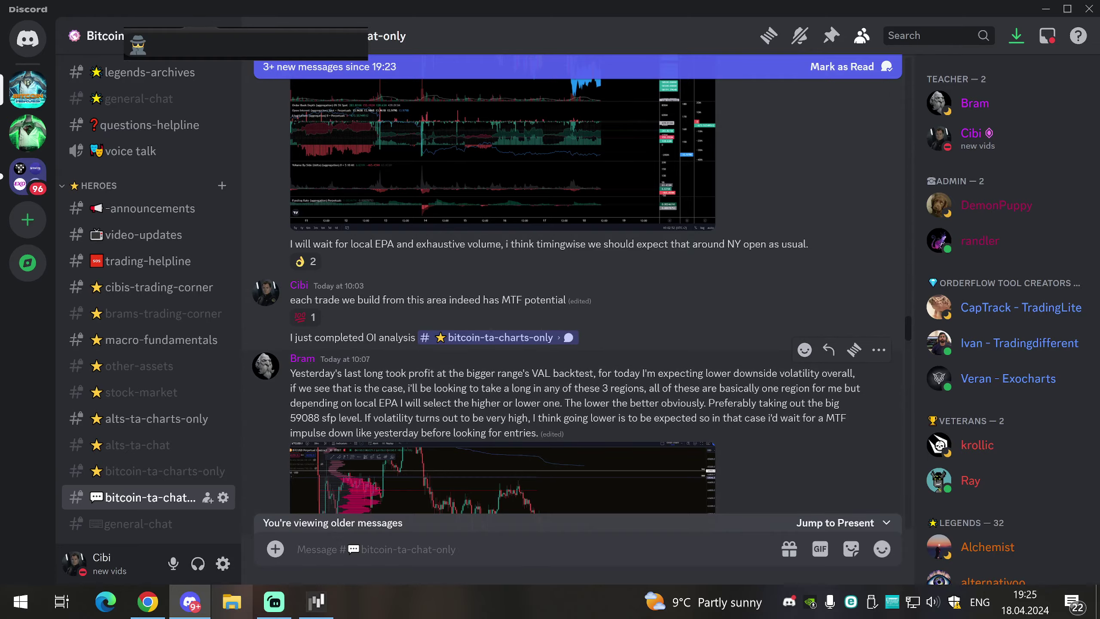
scroll(560, 356, down, 15)
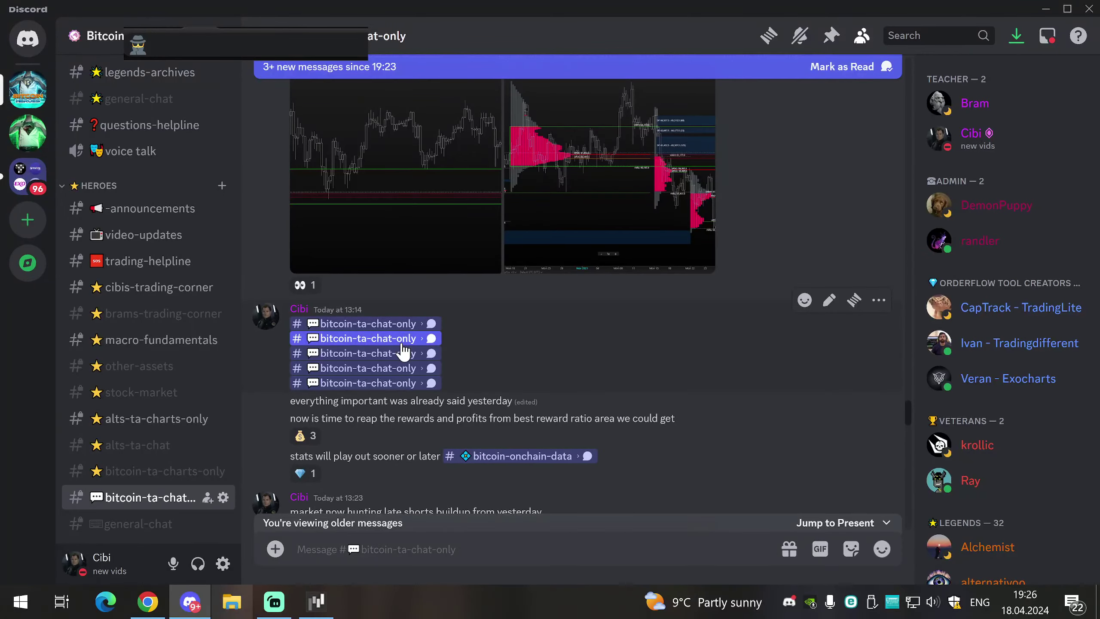
scroll(530, 345, up, 10)
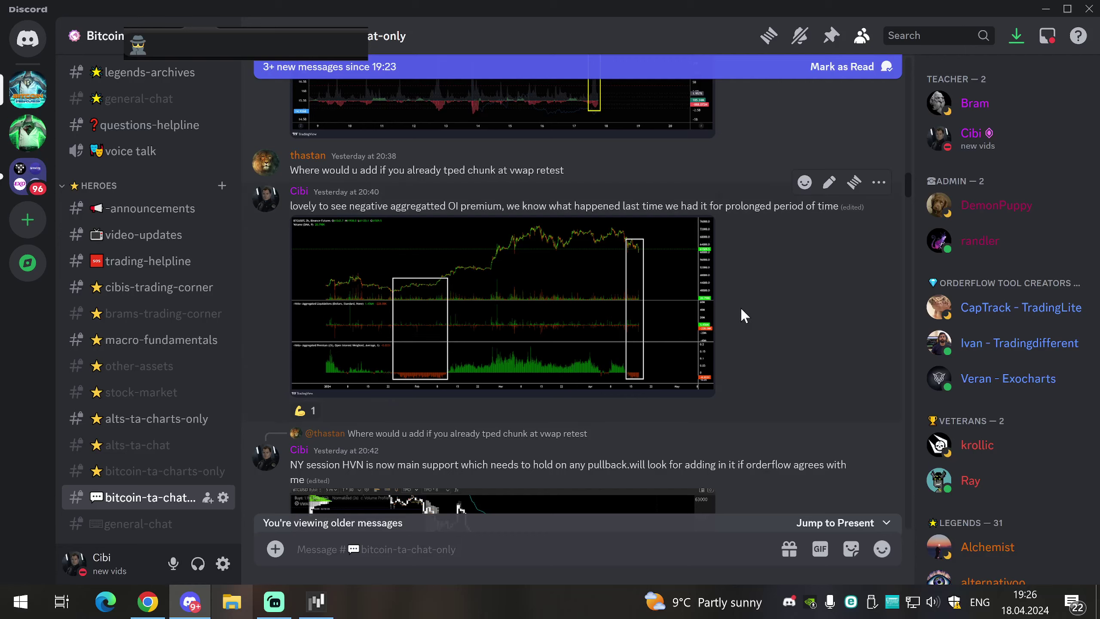
Step: Switch to Exocharts in the browser and merge the 17 and 18 April session profiles on the 30-minute BTCUSD TPO chart
click(151, 608)
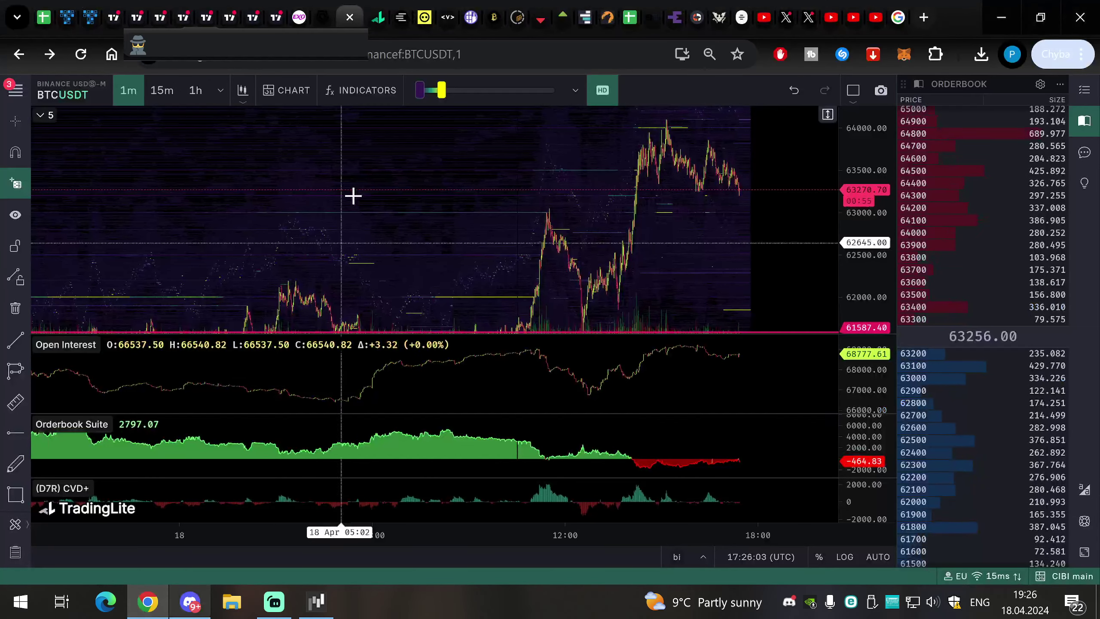
click(281, 20)
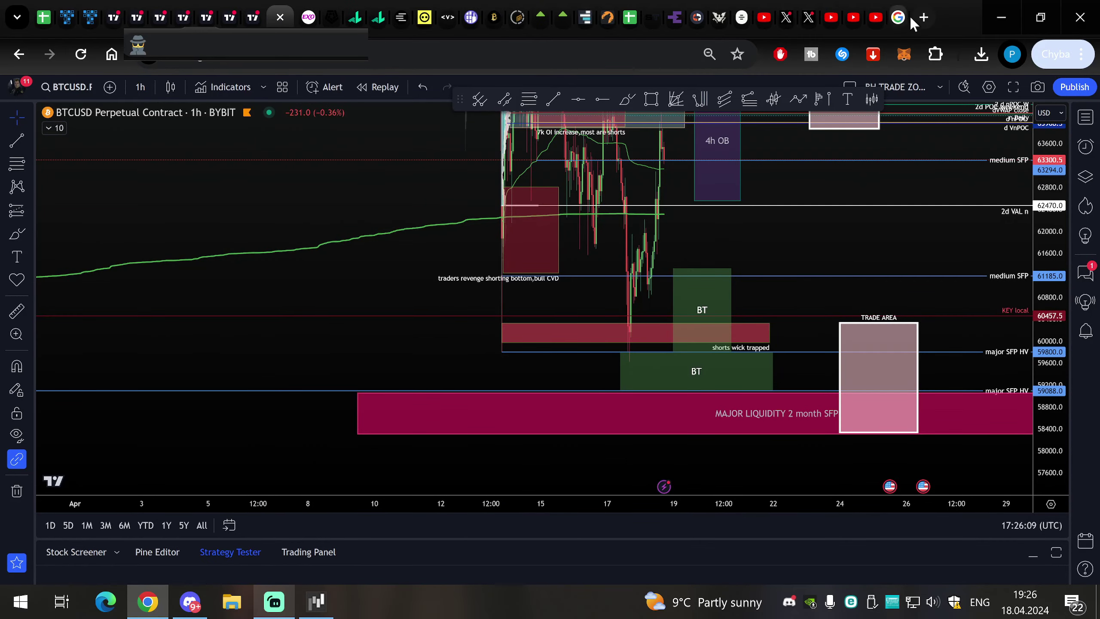
click(305, 18)
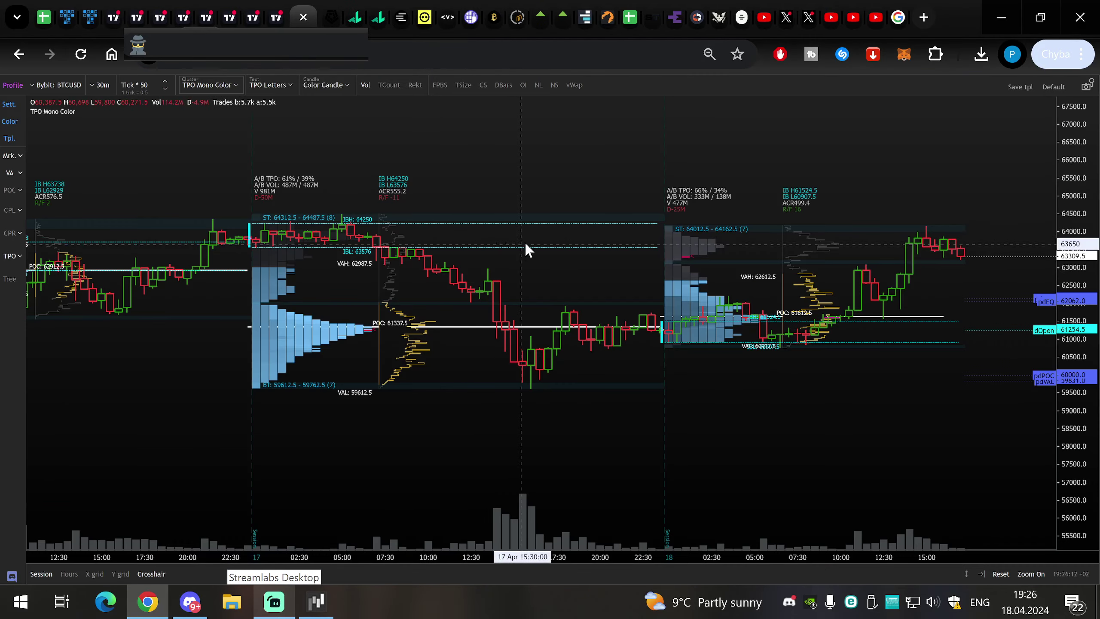
drag(1069, 310, 1020, 271)
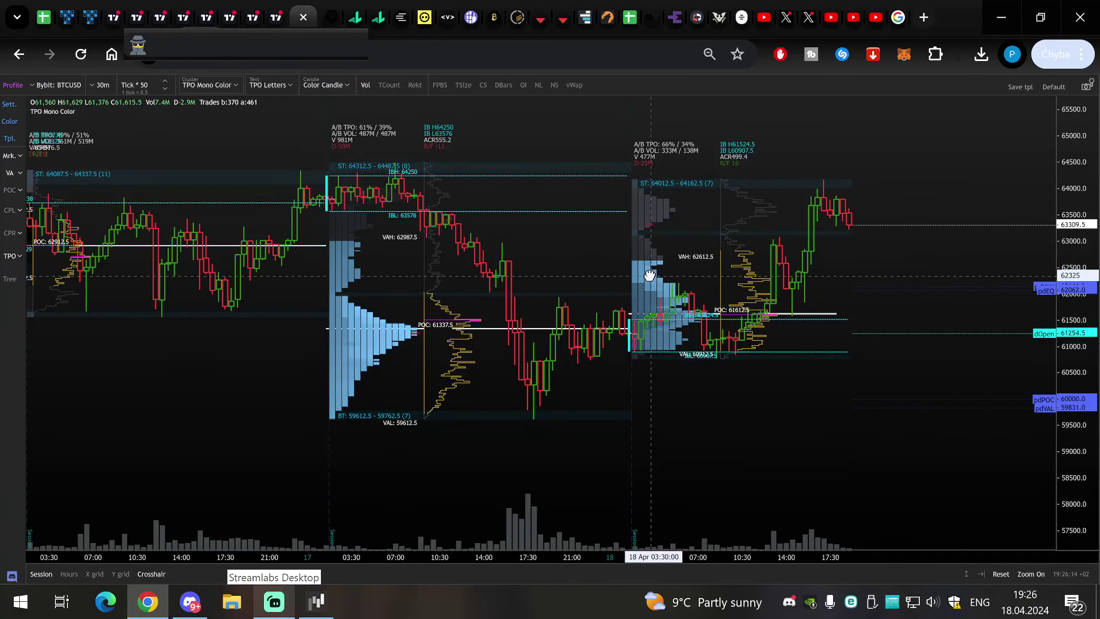
mouse_move(646, 359)
scroll(637, 354, down, 3)
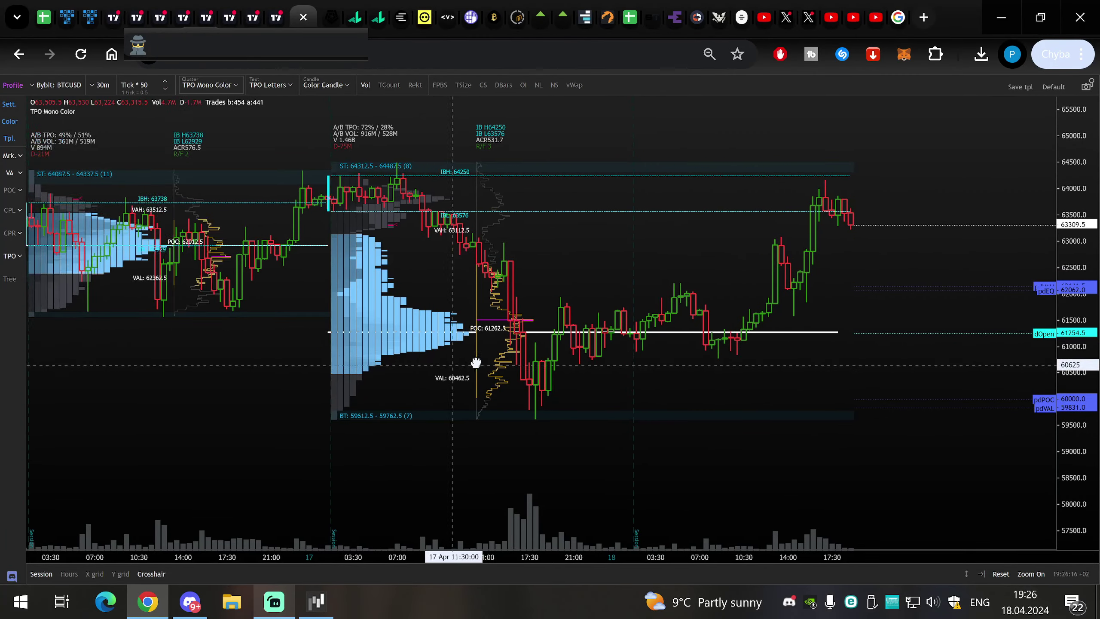
Step: Examine the merged 17–18 April profile's POC and value area against the sell-off, consolidation and rebound
scroll(624, 334, up, 4)
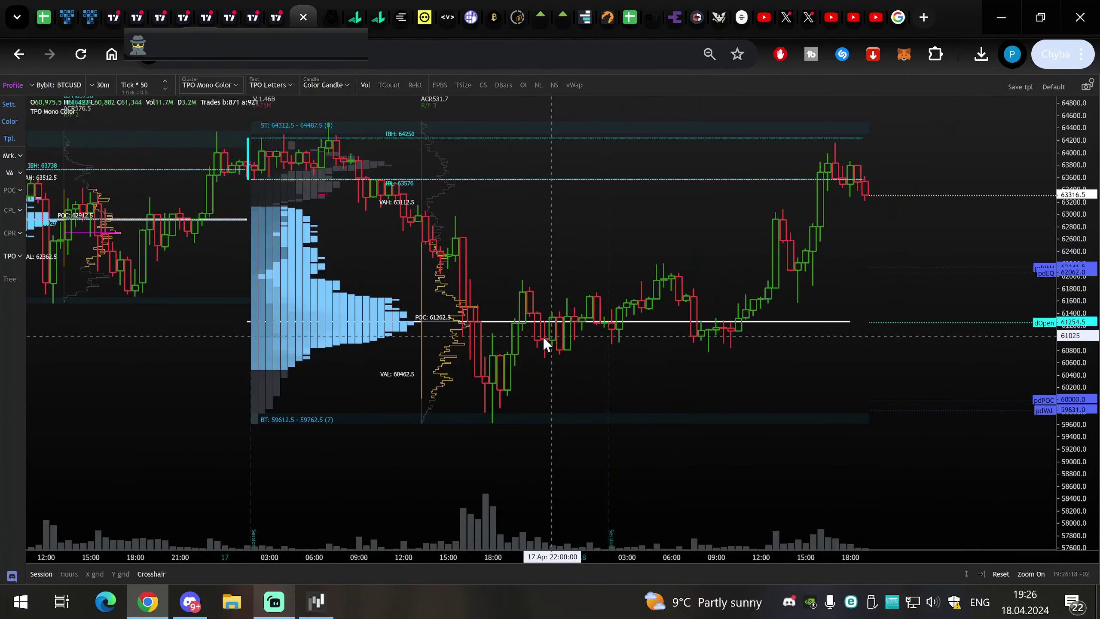
scroll(556, 346, down, 3)
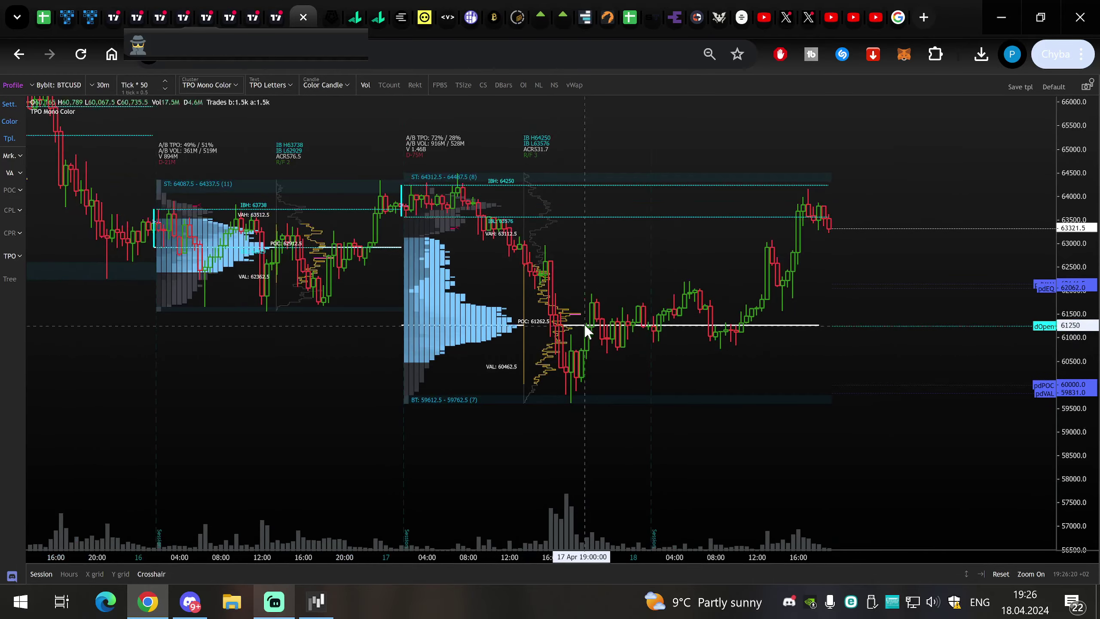
scroll(628, 347, down, 2)
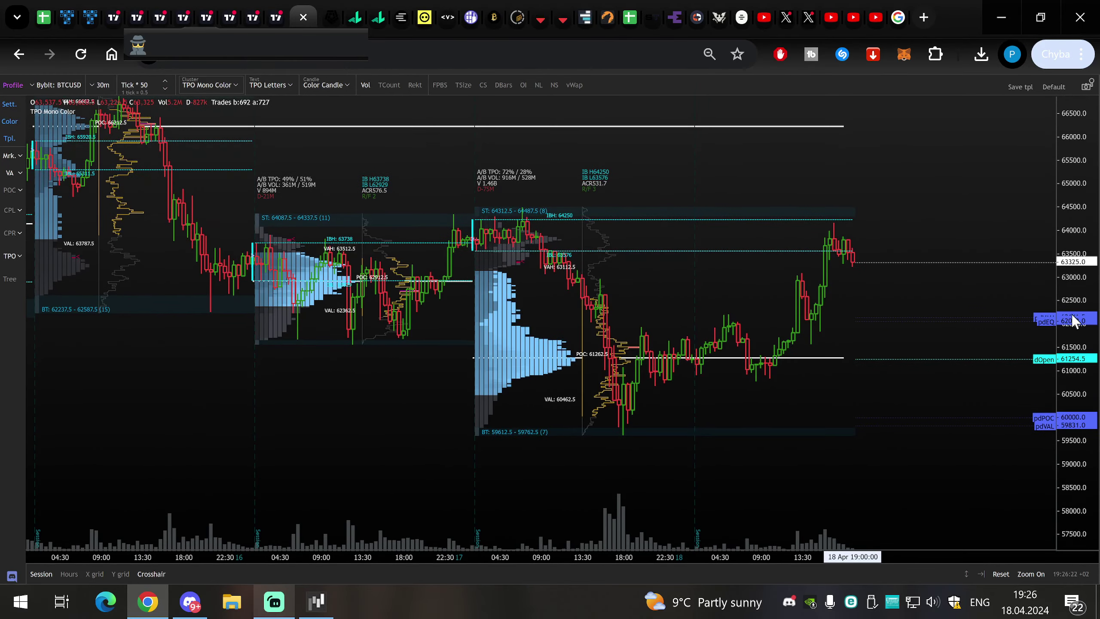
scroll(845, 316, up, 3)
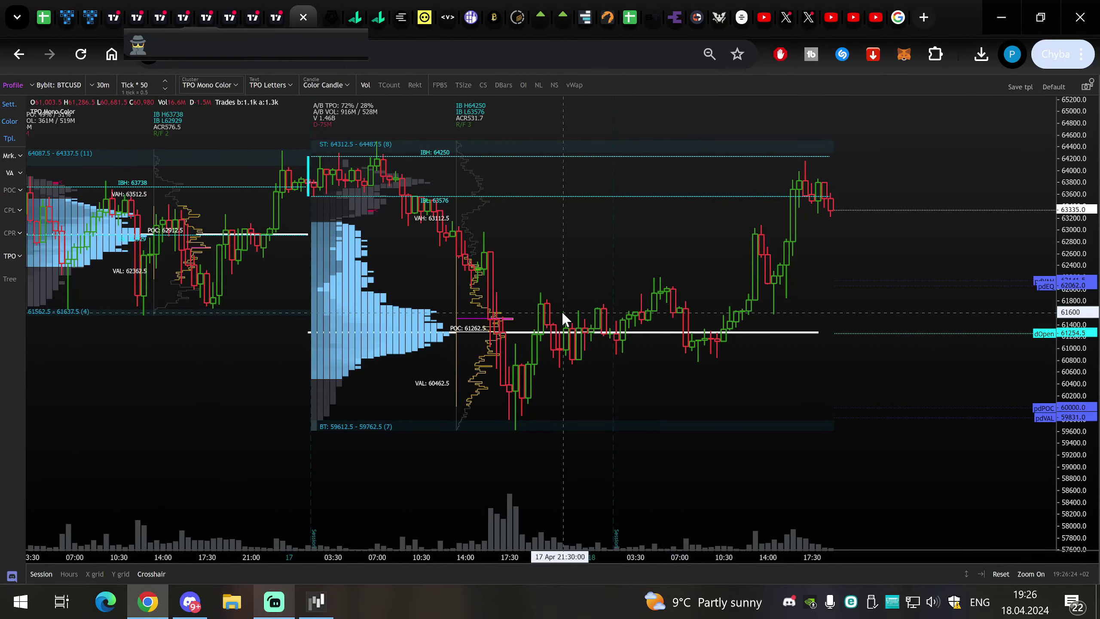
Step: Switch to the clean BTCUSD chart in TradingView and set it to 15 minutes, framing the price action from 13 to 18 April
key(ctrl+shift+Tab)
key(ctrl+shift+Tab)
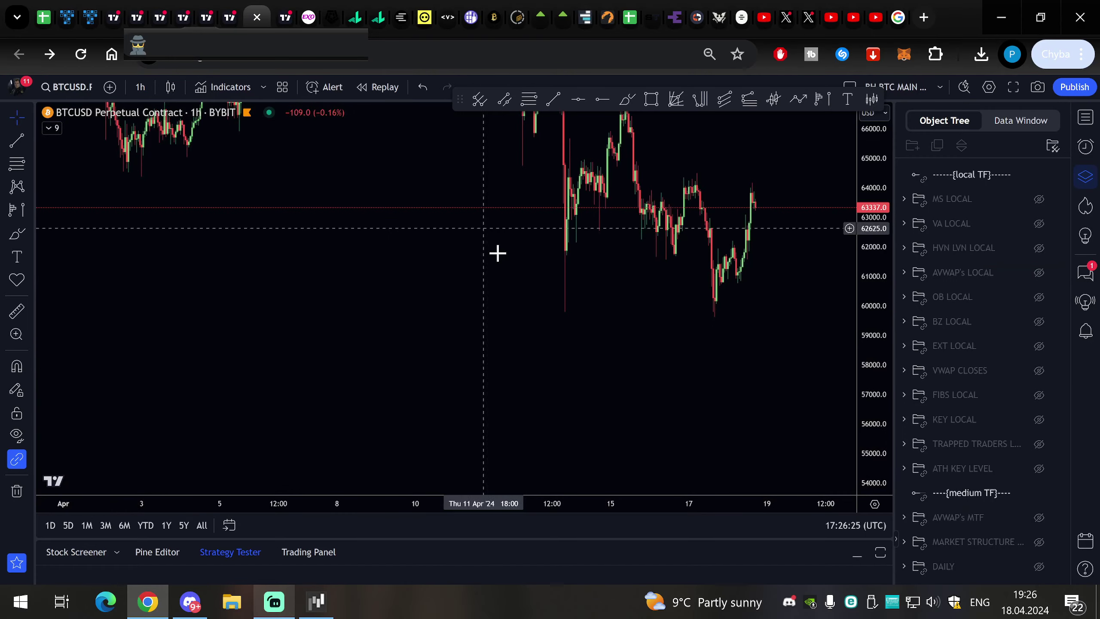
click(140, 86)
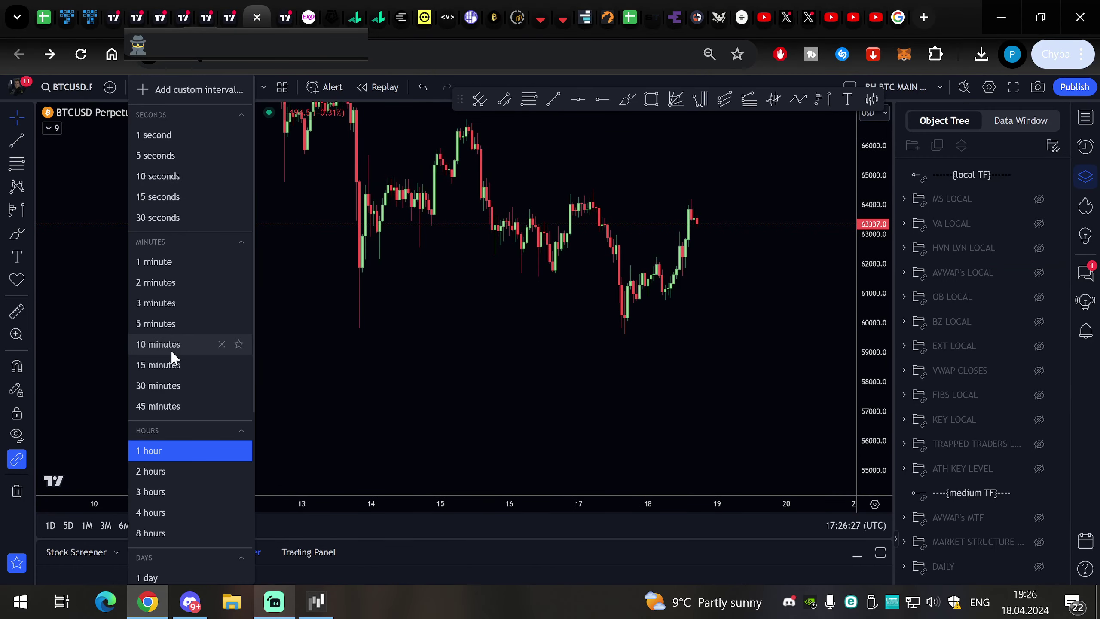
click(183, 366)
drag(869, 357, 869, 125)
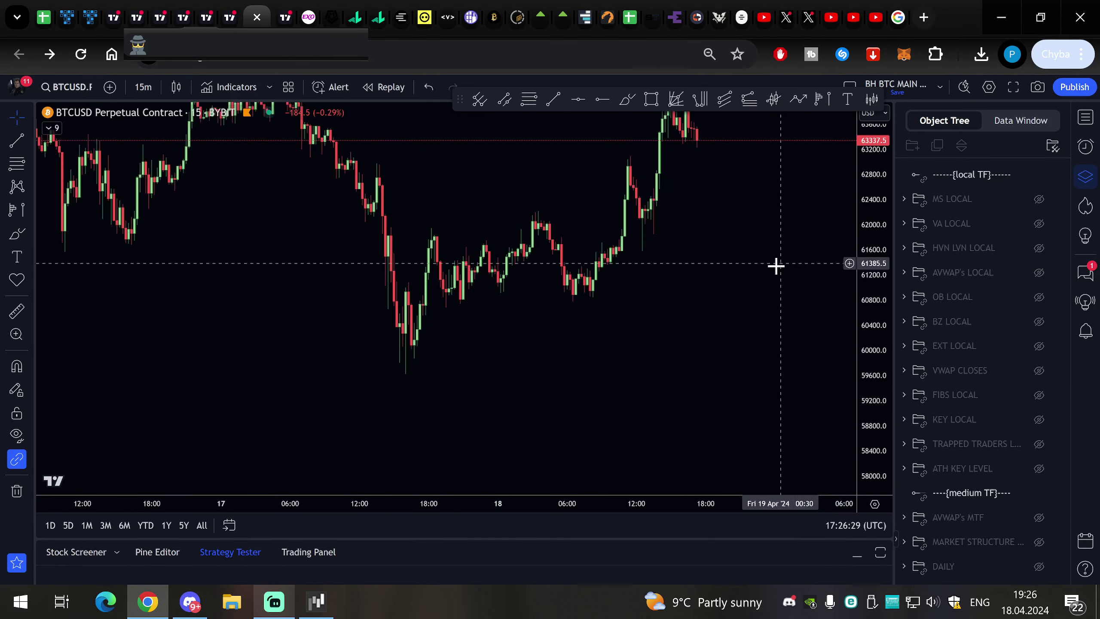
scroll(762, 267, down, 9)
drag(596, 195, 548, 308)
drag(864, 305, 856, 427)
drag(819, 265, 765, 258)
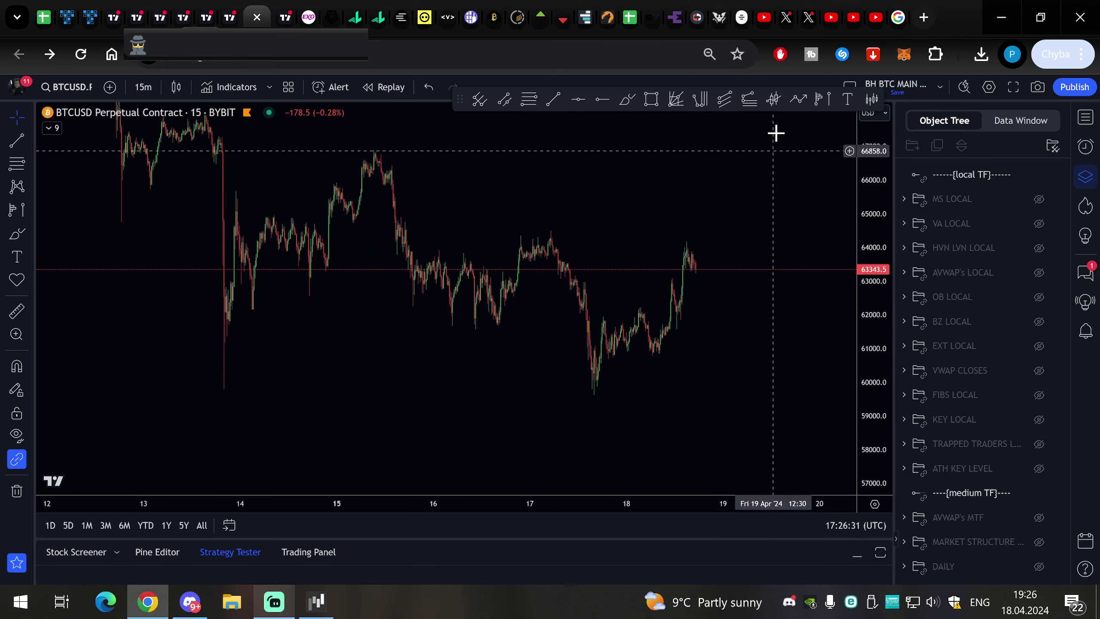
Step: Draw a fixed range volume profile from the 13 April sell-off to the latest 18 April candles and inspect its value area
click(821, 100)
click(224, 323)
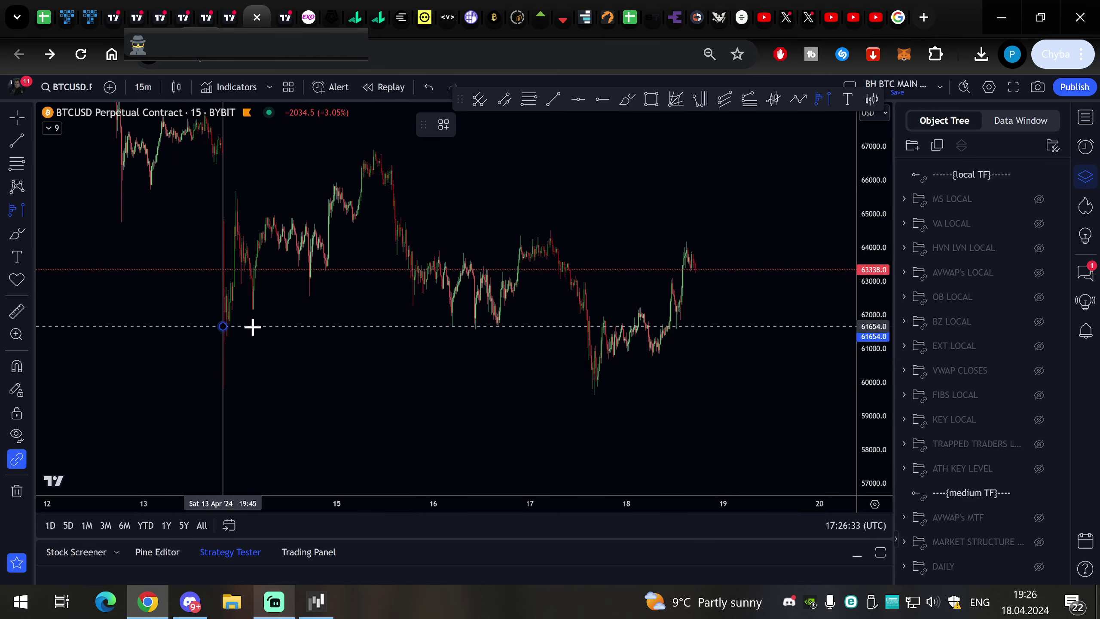
click(696, 204)
drag(763, 190, 768, 194)
drag(866, 336, 867, 254)
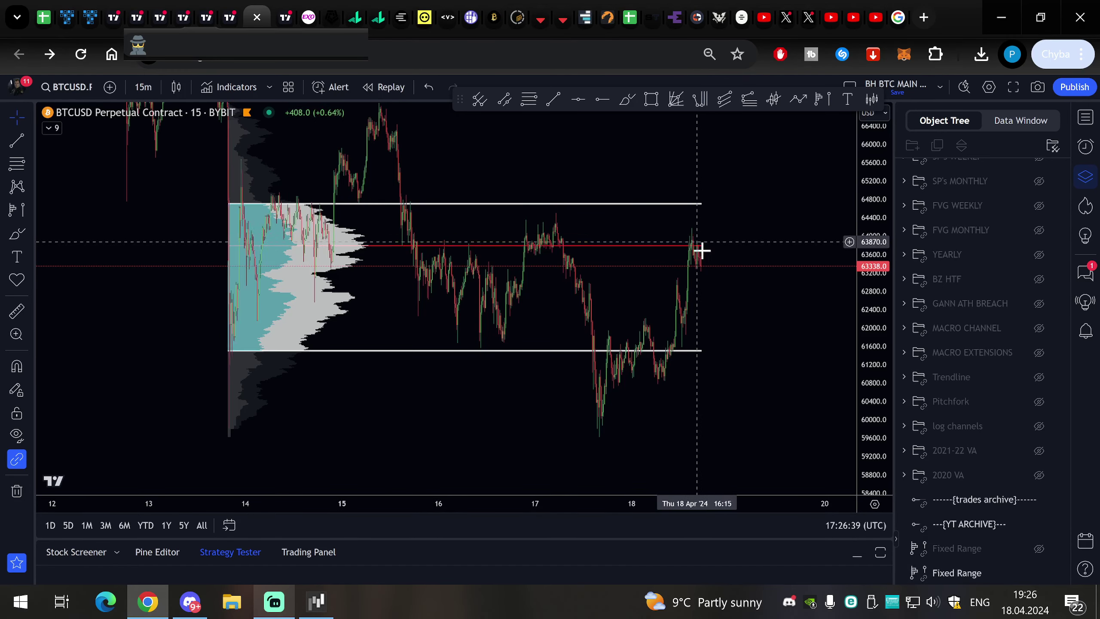
drag(695, 248, 700, 252)
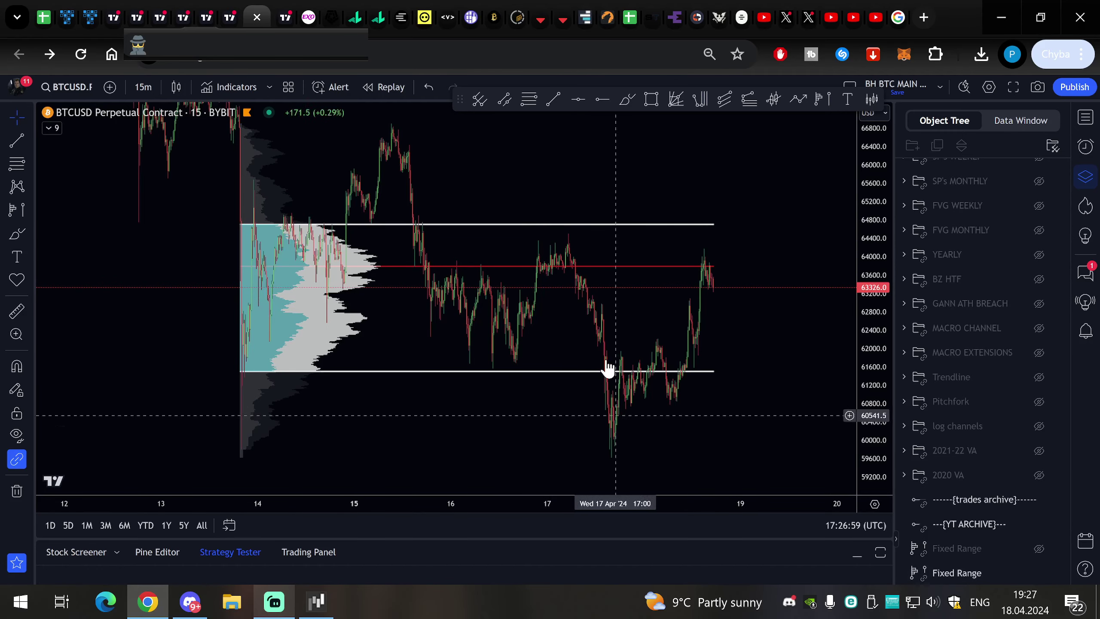
Step: Anchor a VWAP at the 17 April 16:00 sell-off low on the 15-minute BTCUSD chart
drag(768, 245, 749, 239)
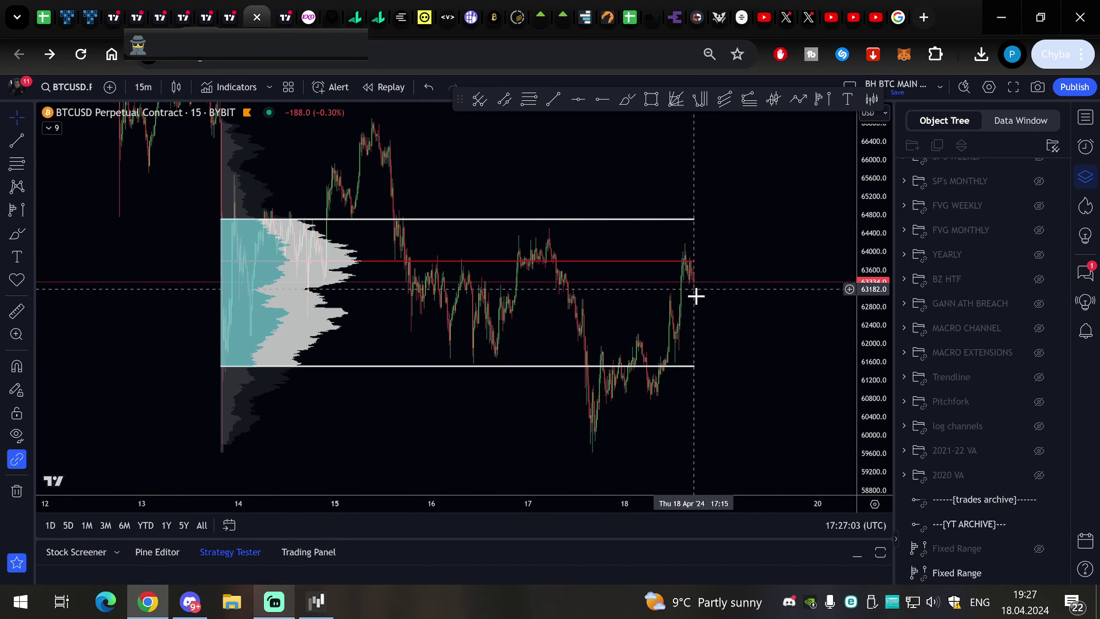
drag(701, 326, 702, 295)
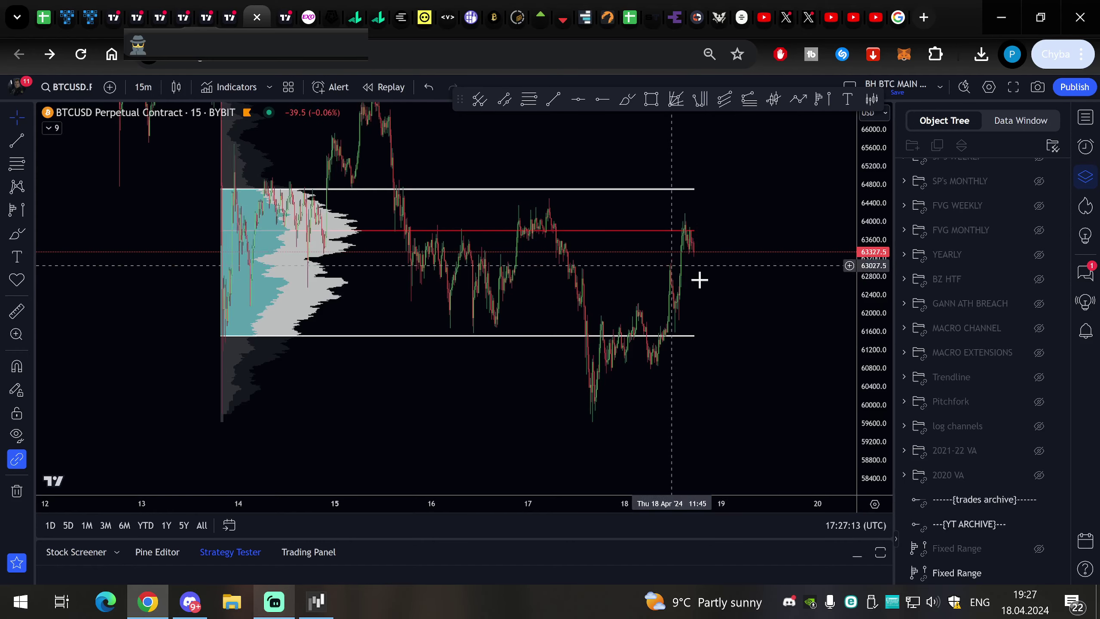
scroll(715, 266, up, 3)
click(774, 100)
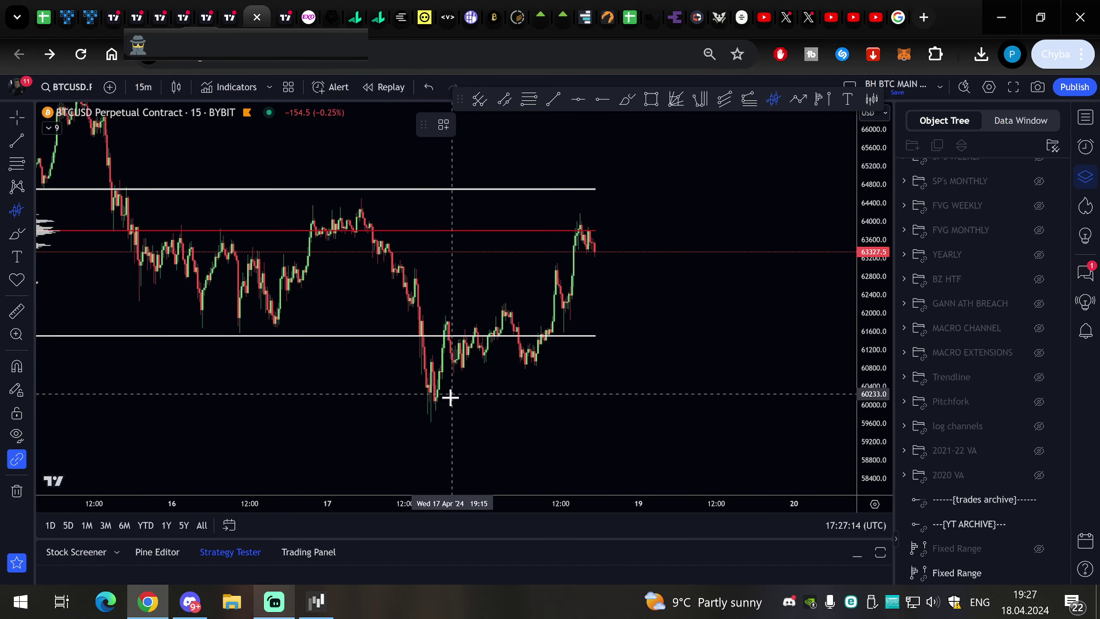
click(431, 433)
drag(593, 376, 665, 346)
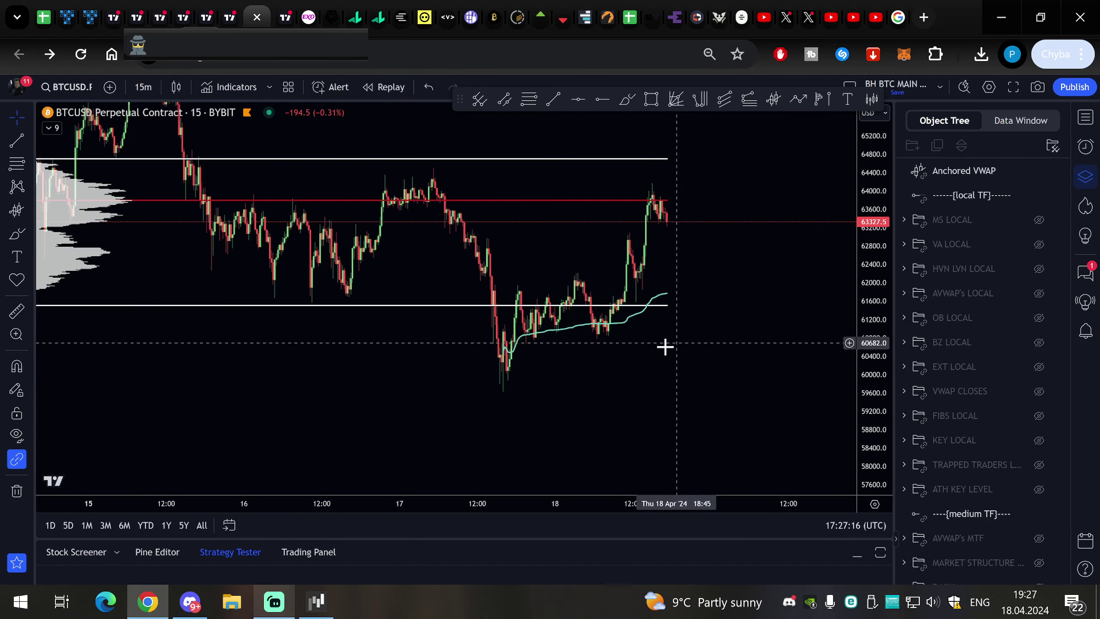
Step: Apply the uptrend template to the anchored VWAP and compare its line with the rebound candles
right_click(563, 327)
mouse_move(634, 289)
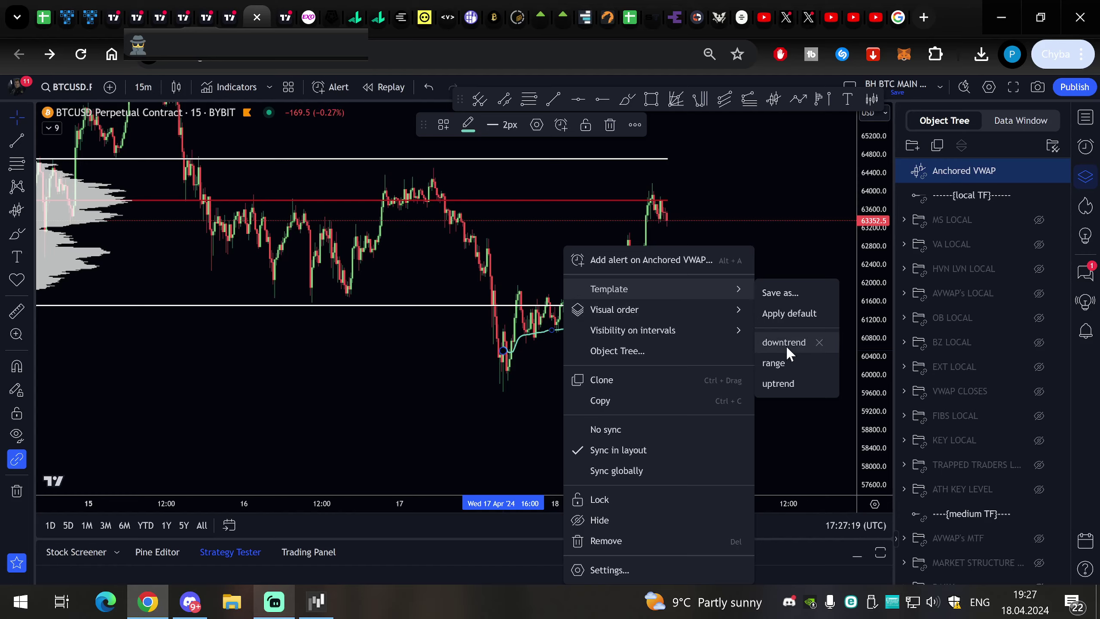
click(781, 383)
drag(761, 344, 774, 339)
scroll(500, 372, up, 3)
drag(552, 372, 607, 375)
scroll(615, 341, up, 1)
scroll(700, 298, down, 4)
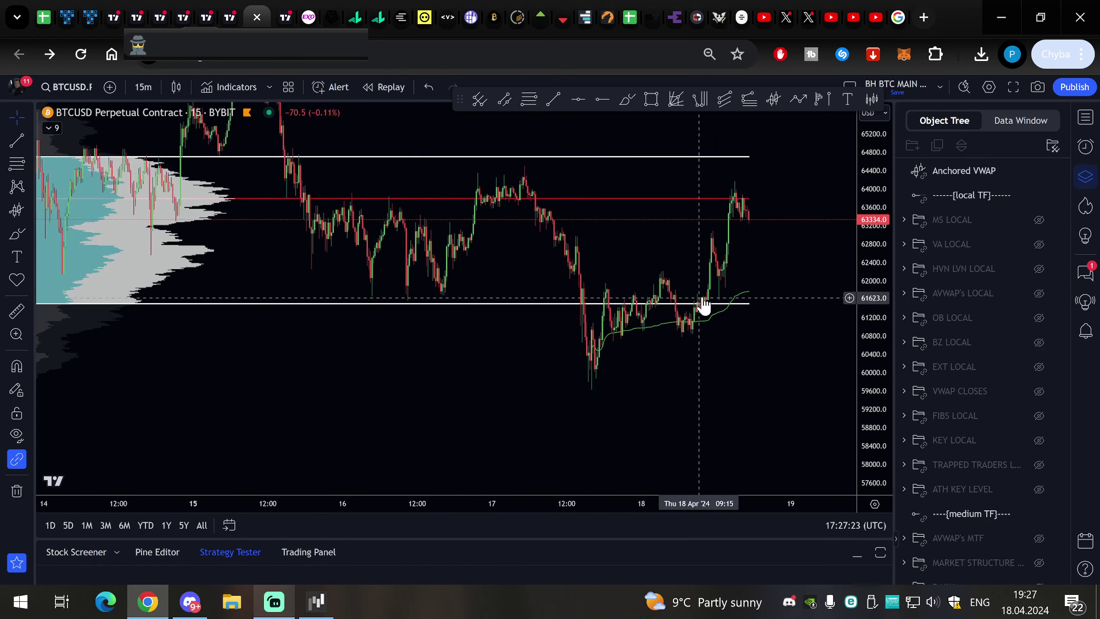
scroll(736, 305, down, 1)
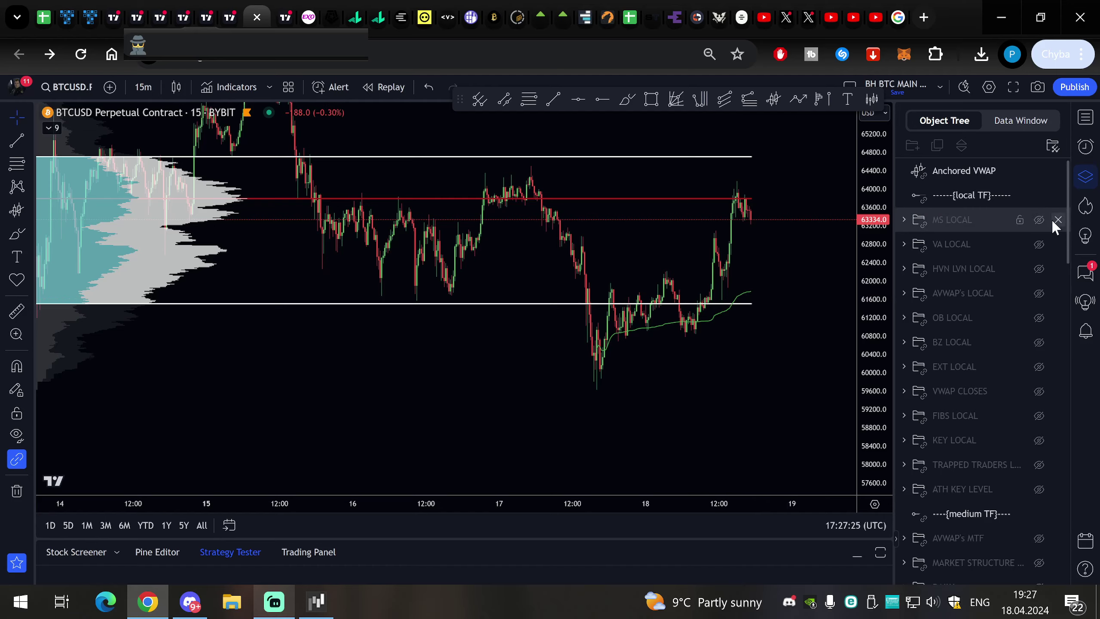
Step: Show the MS LOCAL drawings and frame their zones together with the 13–18 April range profile
click(1039, 220)
scroll(675, 364, down, 5)
drag(676, 363, 469, 381)
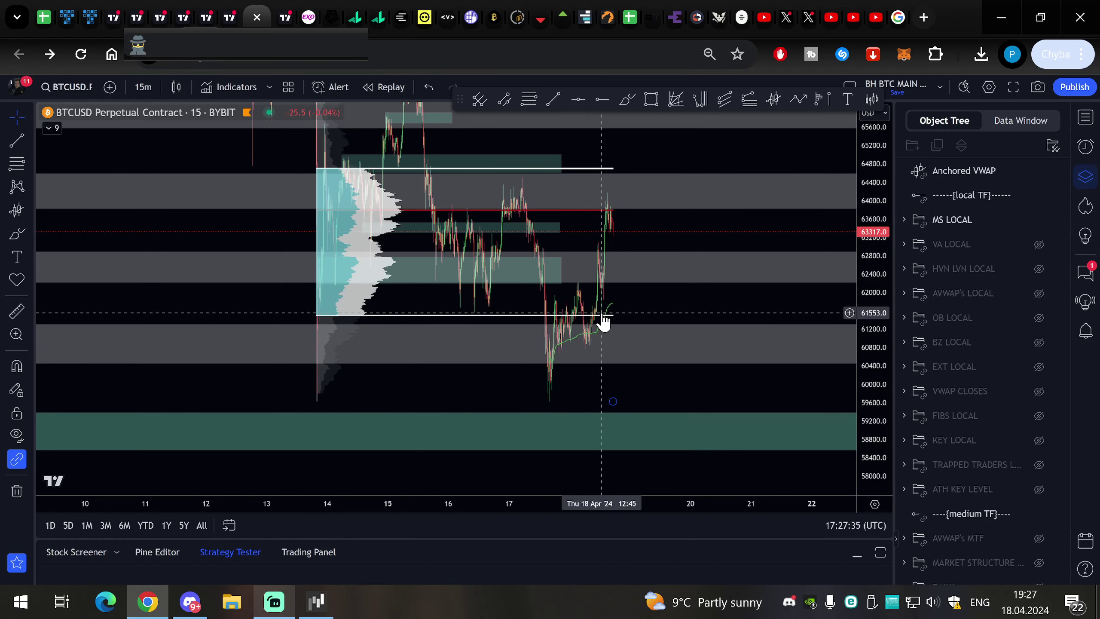
Step: Brush-mark the area beneath the 17–18 April consolidation lows, a dip-and-rally path up to about 62,750, and the sell-off low near 59,650
scroll(616, 329, up, 5)
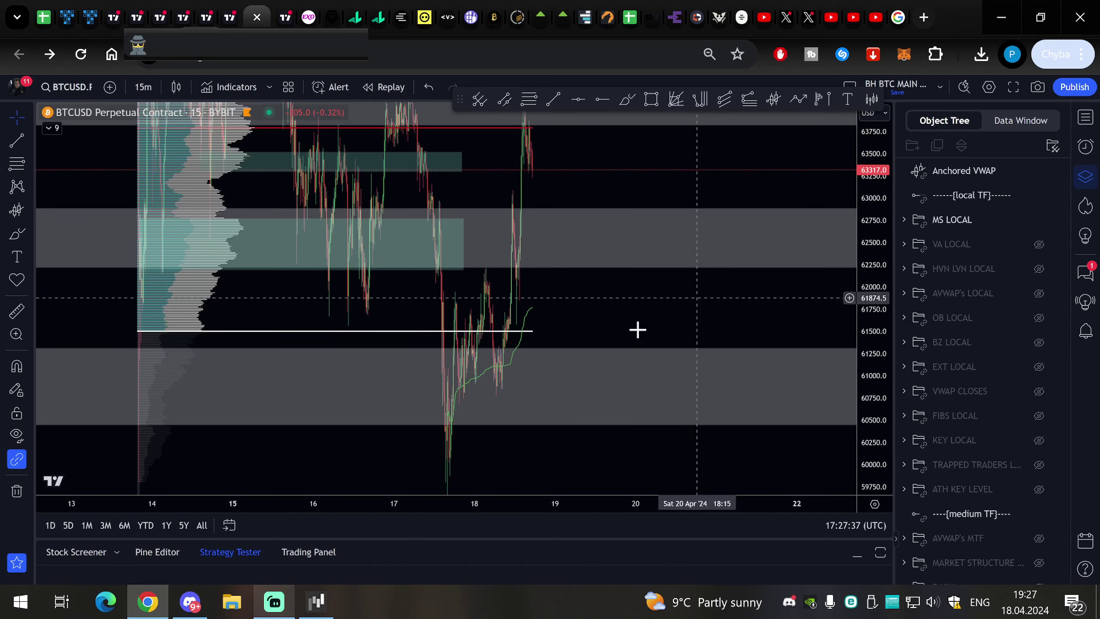
drag(462, 319, 720, 253)
scroll(719, 253, up, 6)
drag(798, 234, 663, 238)
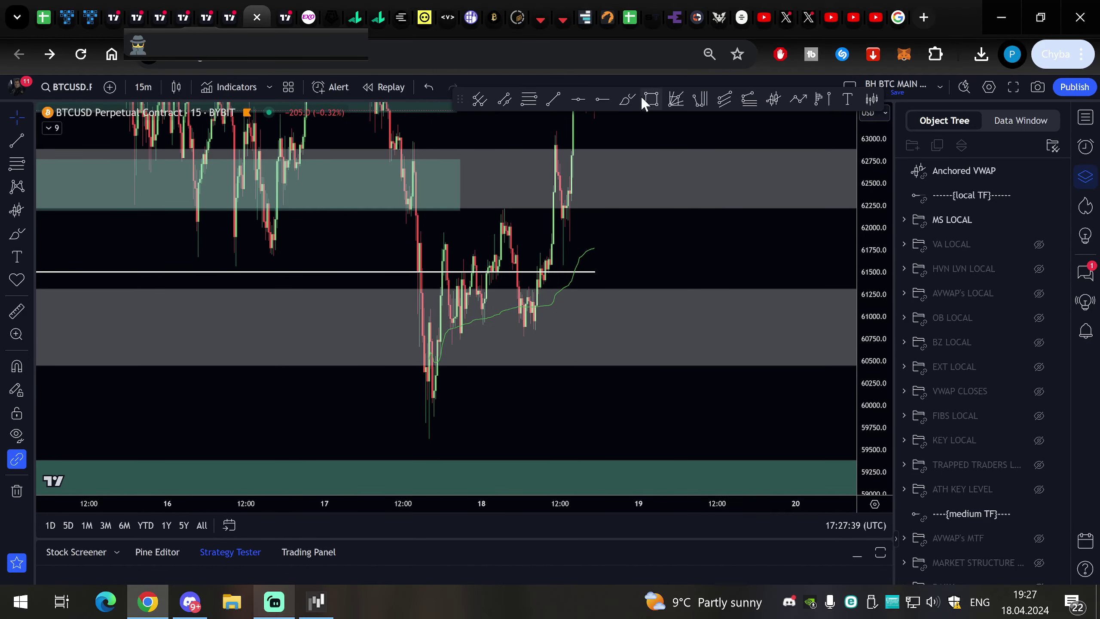
click(627, 100)
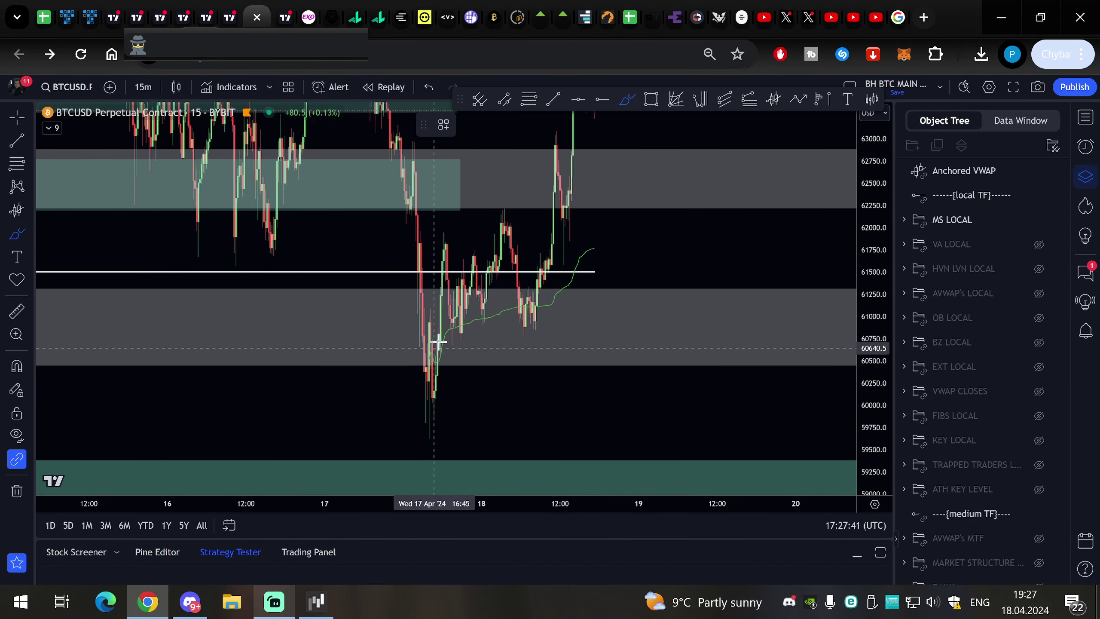
drag(441, 326, 536, 326)
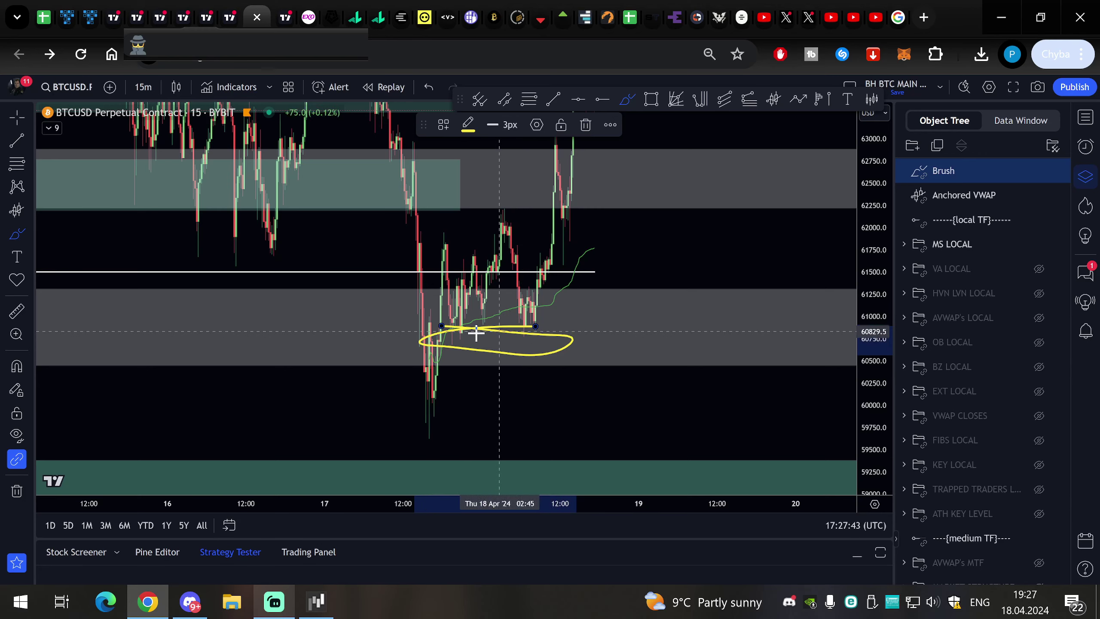
mouse_move(555, 272)
mouse_down()
mouse_move(567, 293)
mouse_move(645, 160)
mouse_up()
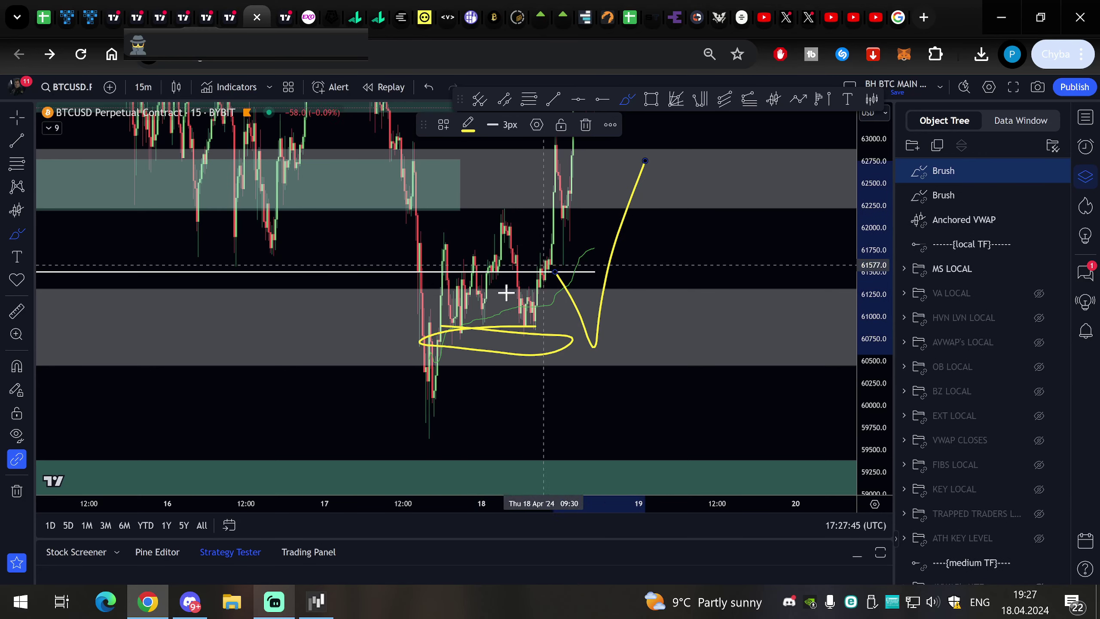
drag(374, 439, 494, 434)
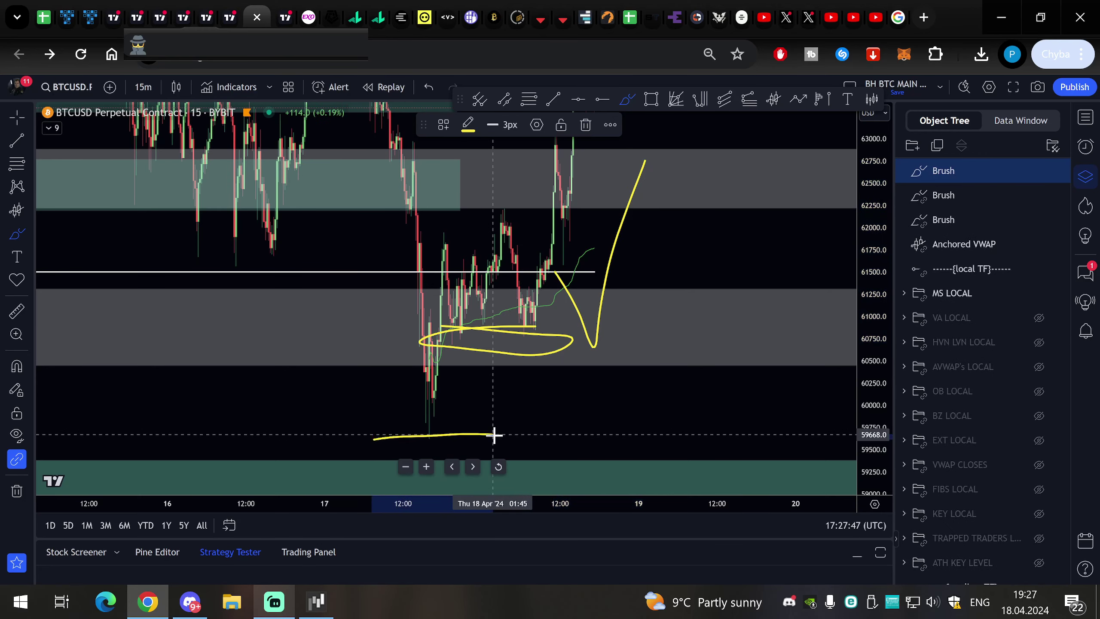
Step: Switch to the 1-hour BTCUSD trade zones chart and examine the BT zones, major SFP levels and trade area around the 17 April low
click(285, 18)
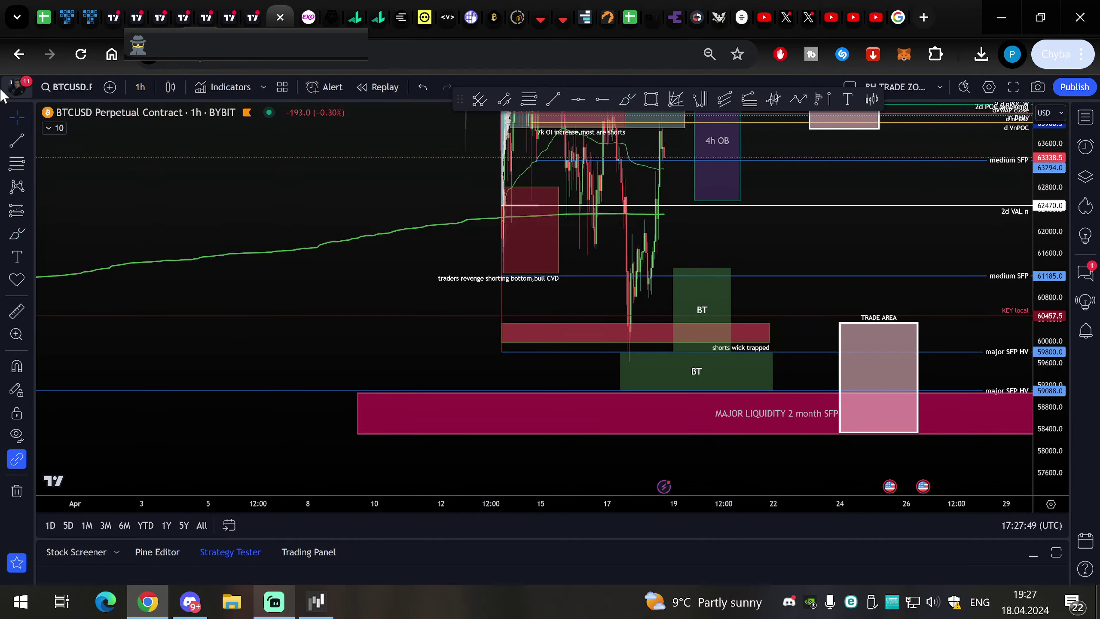
click(26, 117)
drag(789, 384, 787, 368)
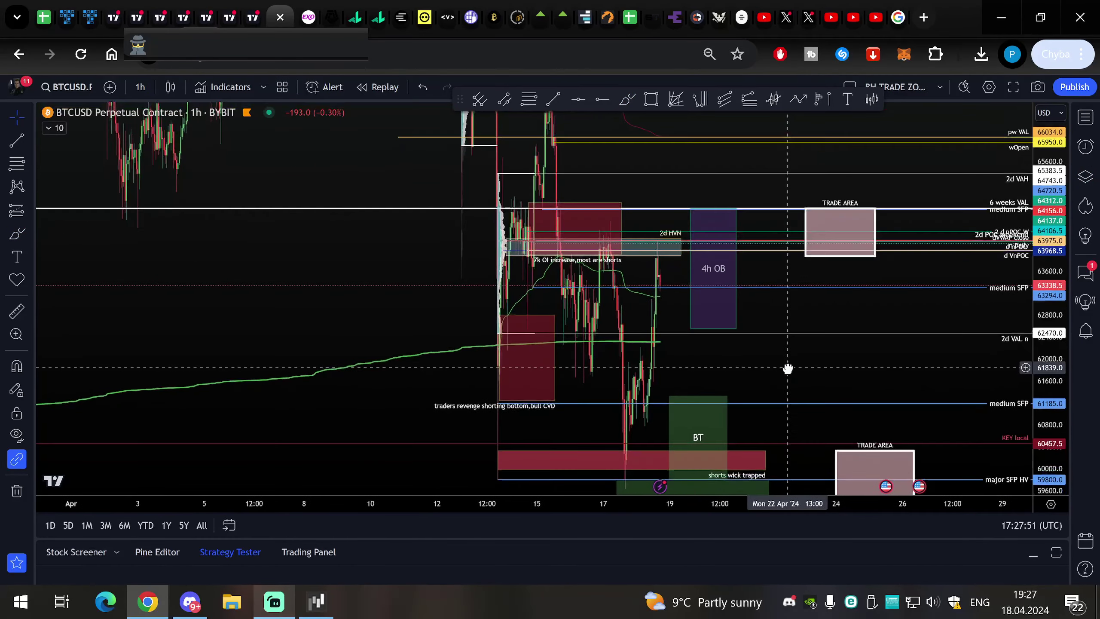
drag(787, 309, 913, 238)
scroll(821, 226, up, 4)
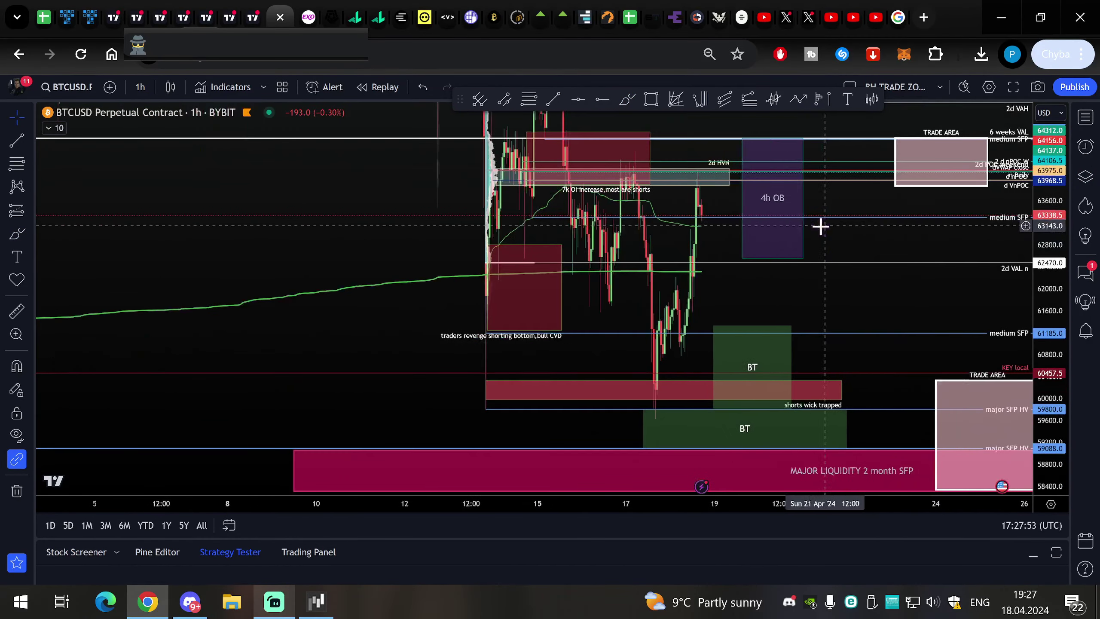
drag(818, 300, 918, 244)
scroll(919, 244, up, 2)
drag(781, 258, 708, 228)
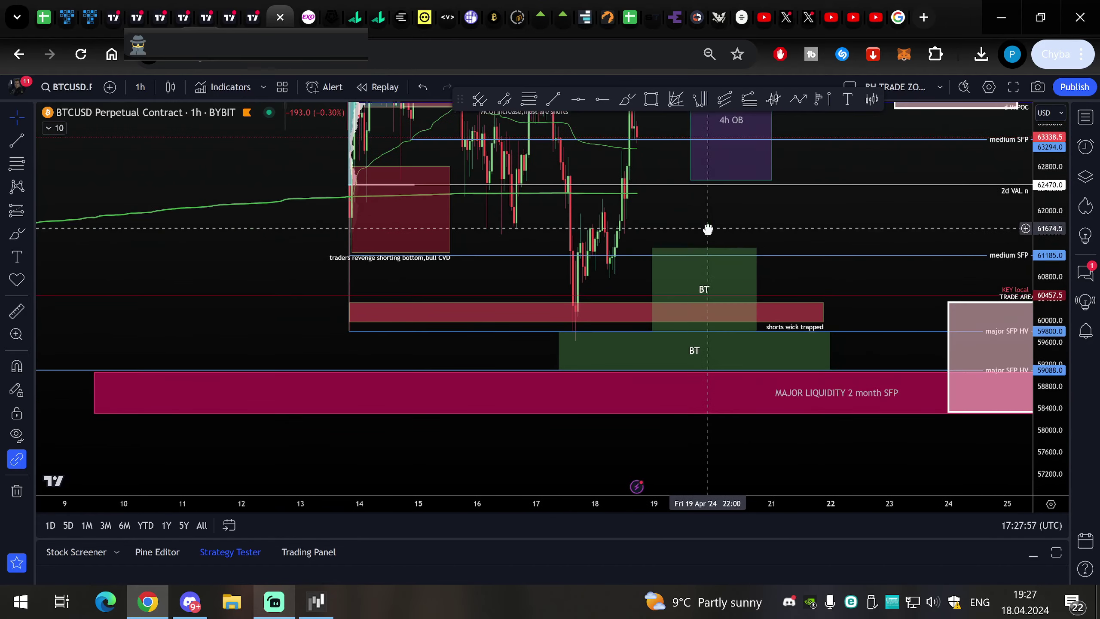
drag(1044, 322, 1045, 147)
drag(877, 191, 756, 182)
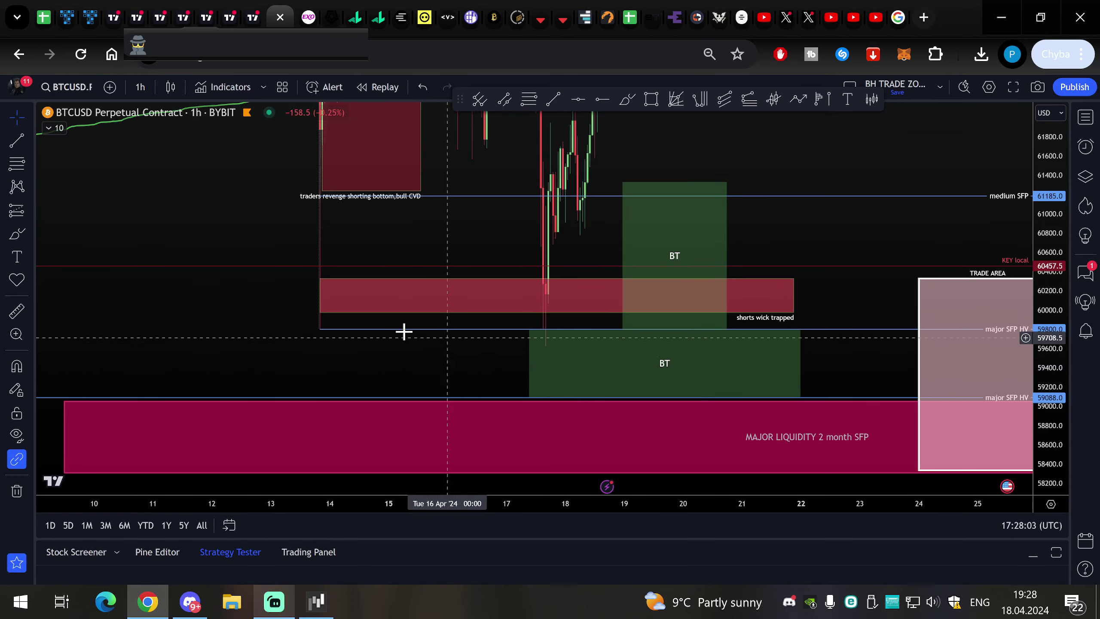
drag(797, 238, 805, 145)
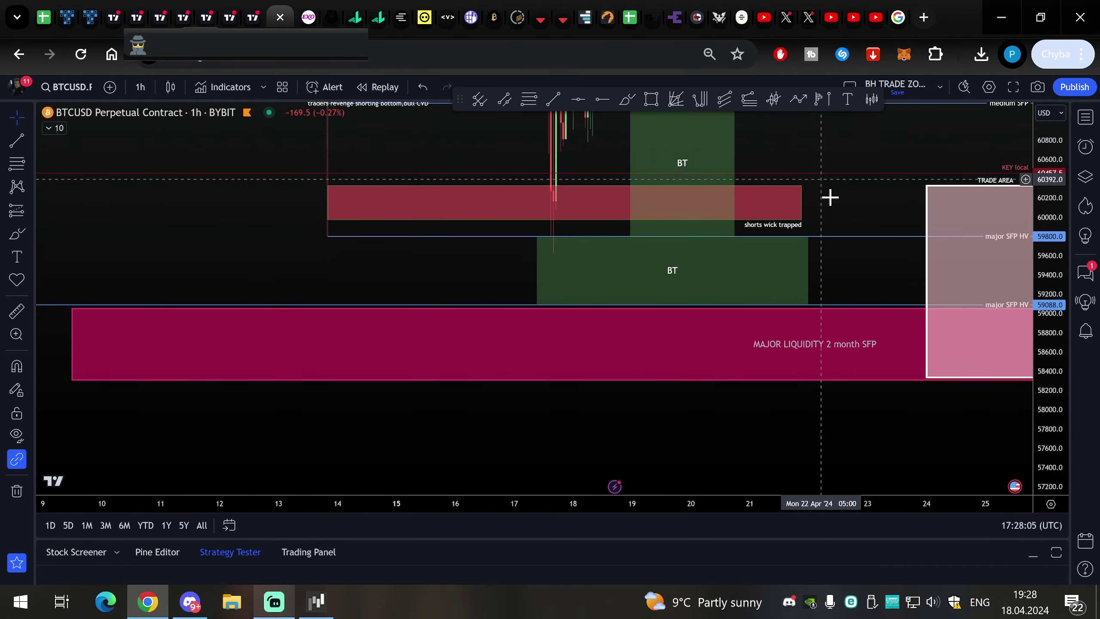
Step: Trace the 59,088 major SFP level back to its early March origin and inspect the late February rally beneath it
scroll(838, 208, down, 8)
drag(949, 146, 711, 161)
scroll(711, 160, down, 4)
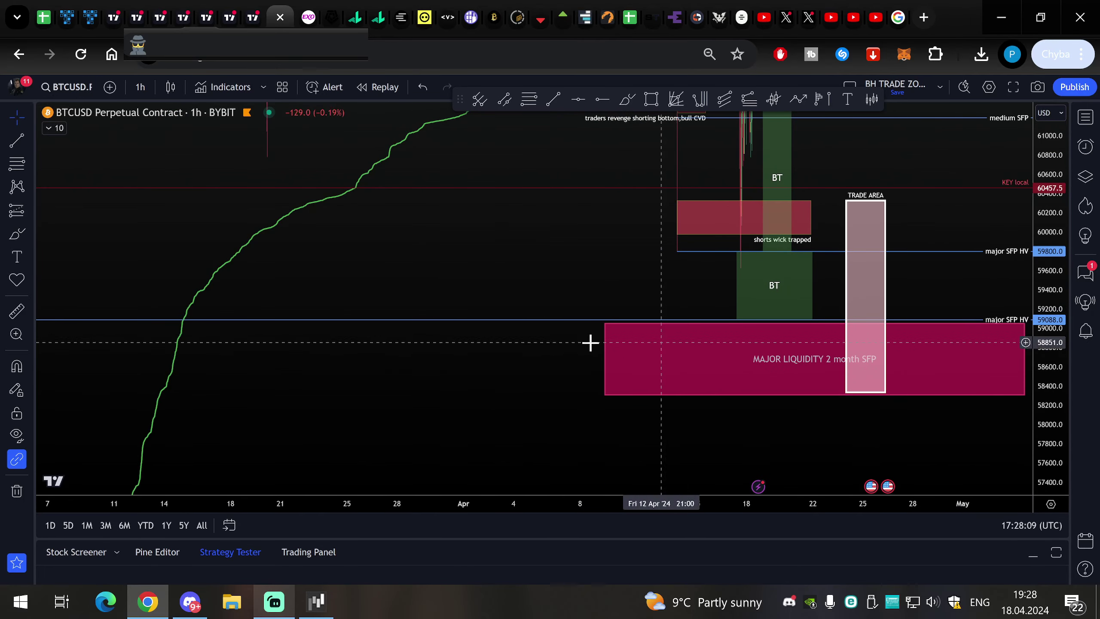
scroll(523, 337, down, 3)
drag(584, 392, 615, 350)
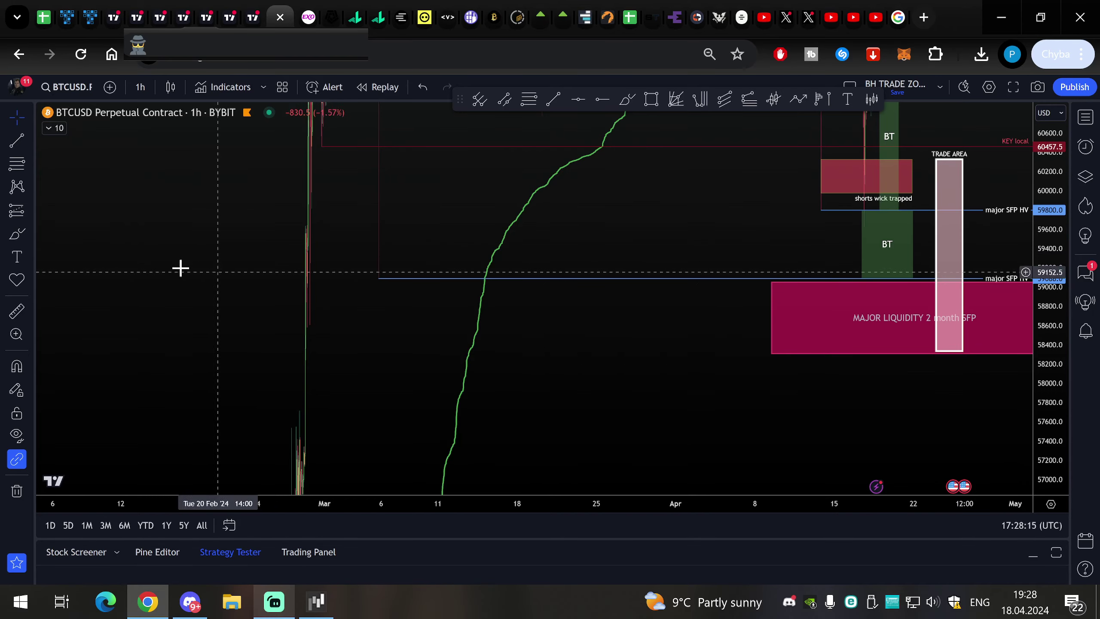
drag(169, 264, 821, 221)
scroll(677, 215, up, 5)
drag(510, 208, 152, 209)
drag(510, 301, 370, 306)
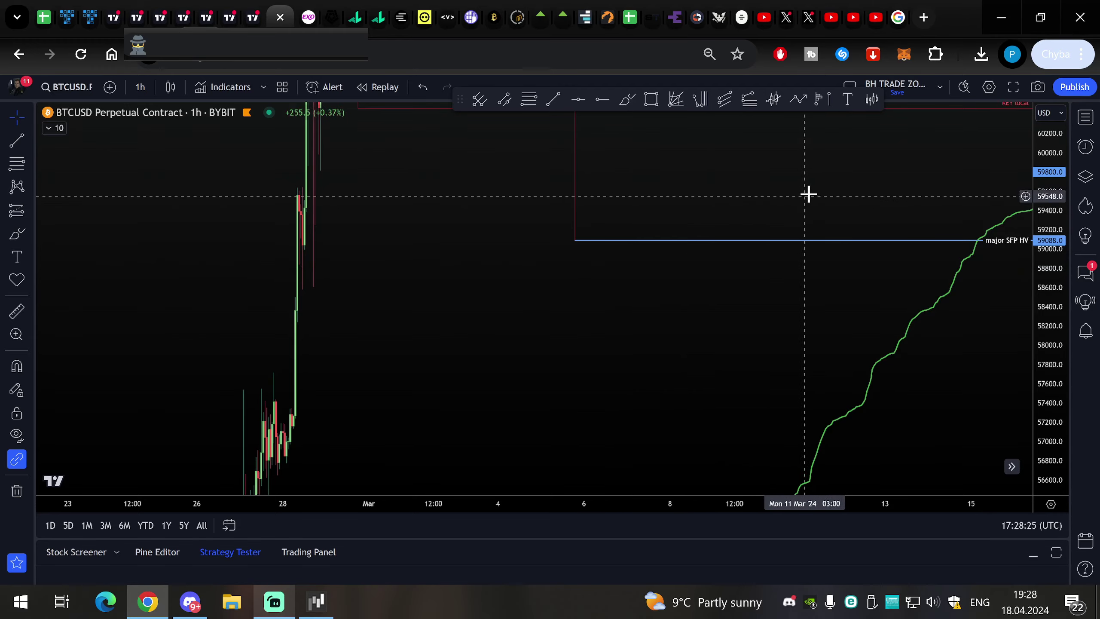
Step: Return to the April zones and examine the two-month SFP liquidity block and the lower trade area overlapping it
drag(779, 200, 550, 231)
scroll(551, 233, down, 4)
drag(1029, 245, 494, 398)
drag(578, 365, 658, 329)
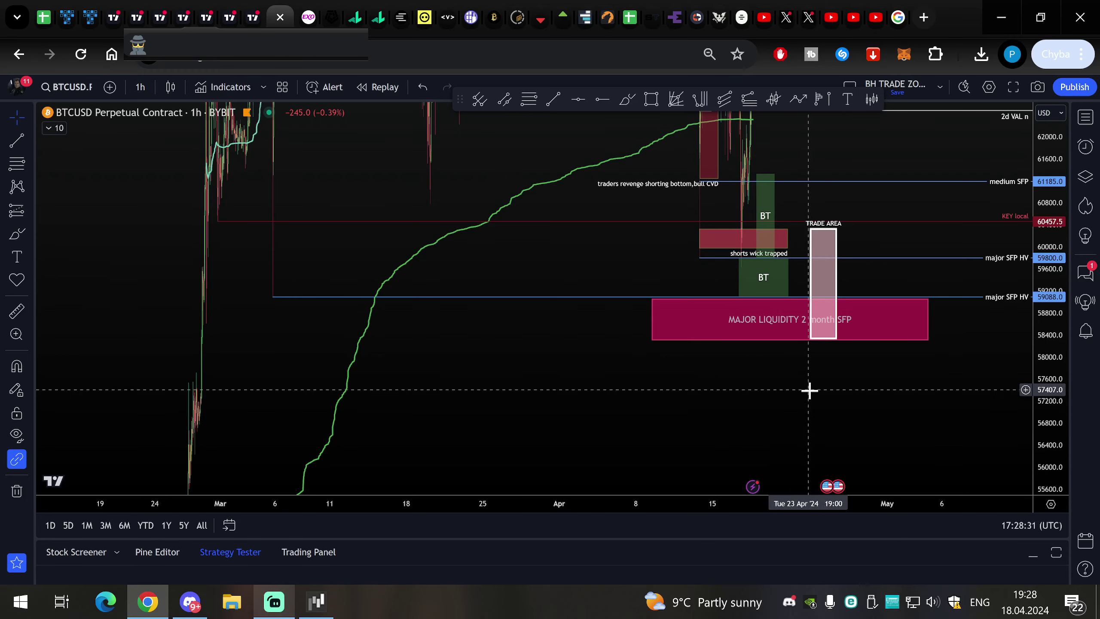
click(754, 337)
click(811, 299)
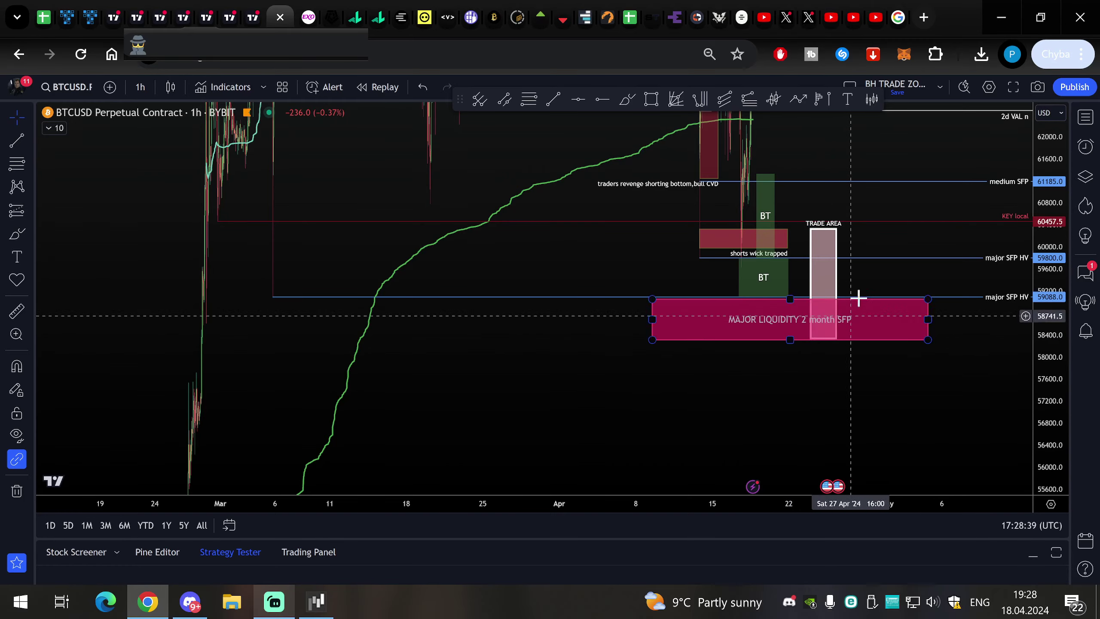
click(814, 326)
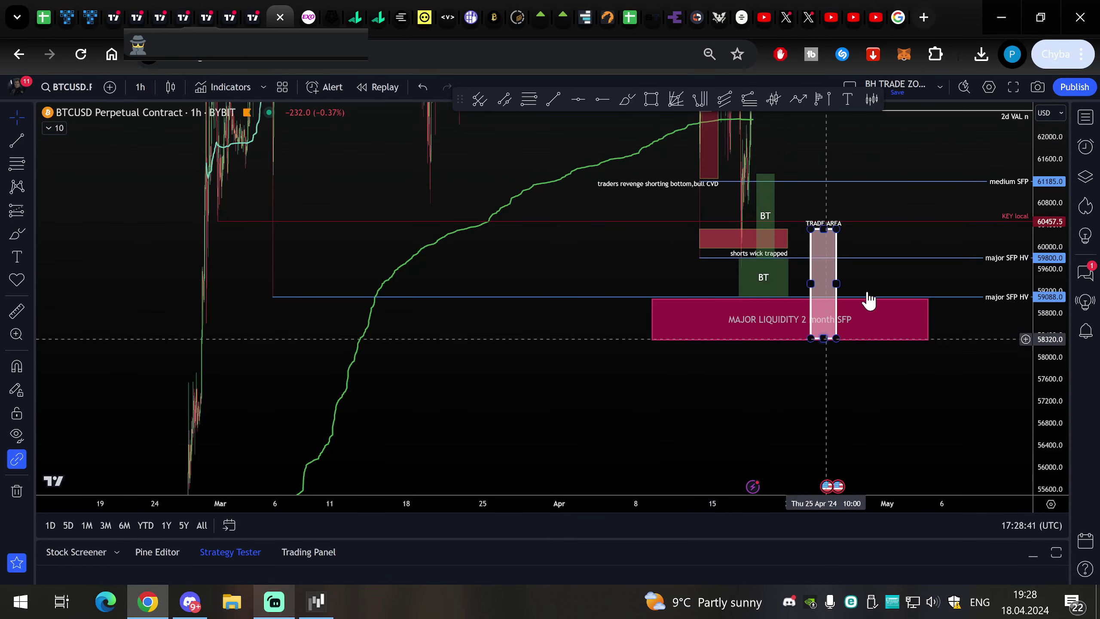
click(734, 364)
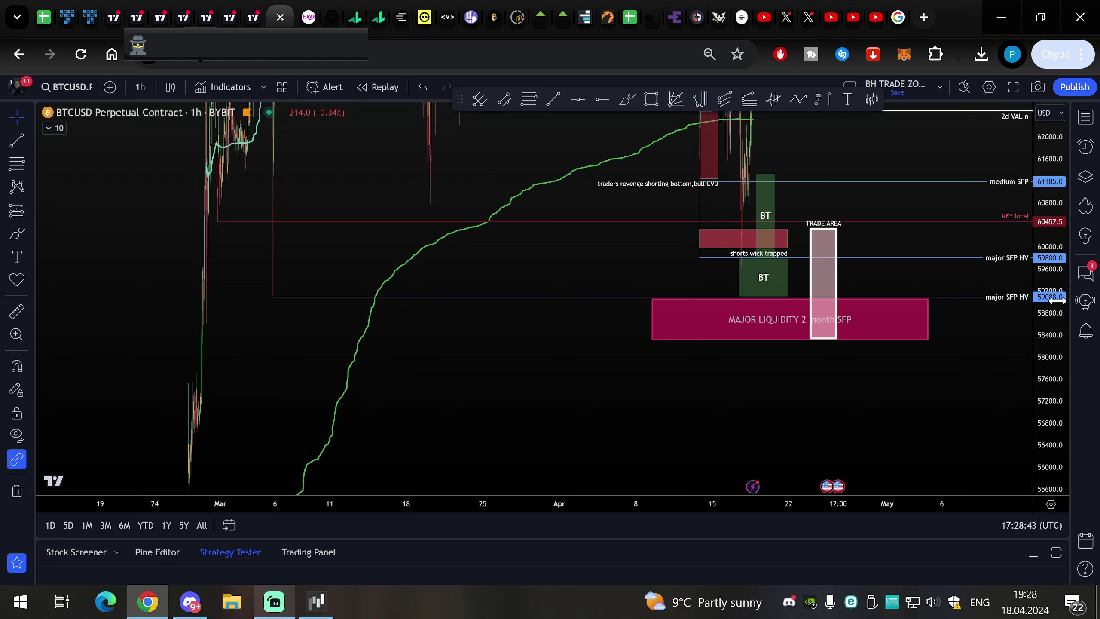
Step: Switch to Discord's bitcoin-ta-charts-only channel and study the enlarged 18 April chart of Bitcoin price and aggregated open interest thresholds
click(190, 602)
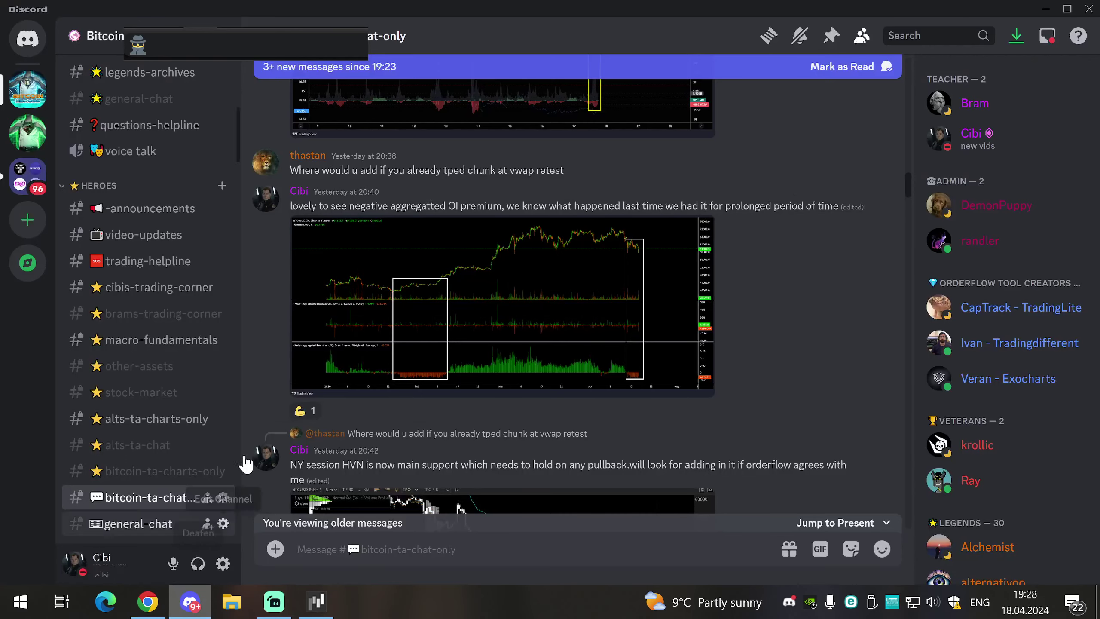
click(161, 472)
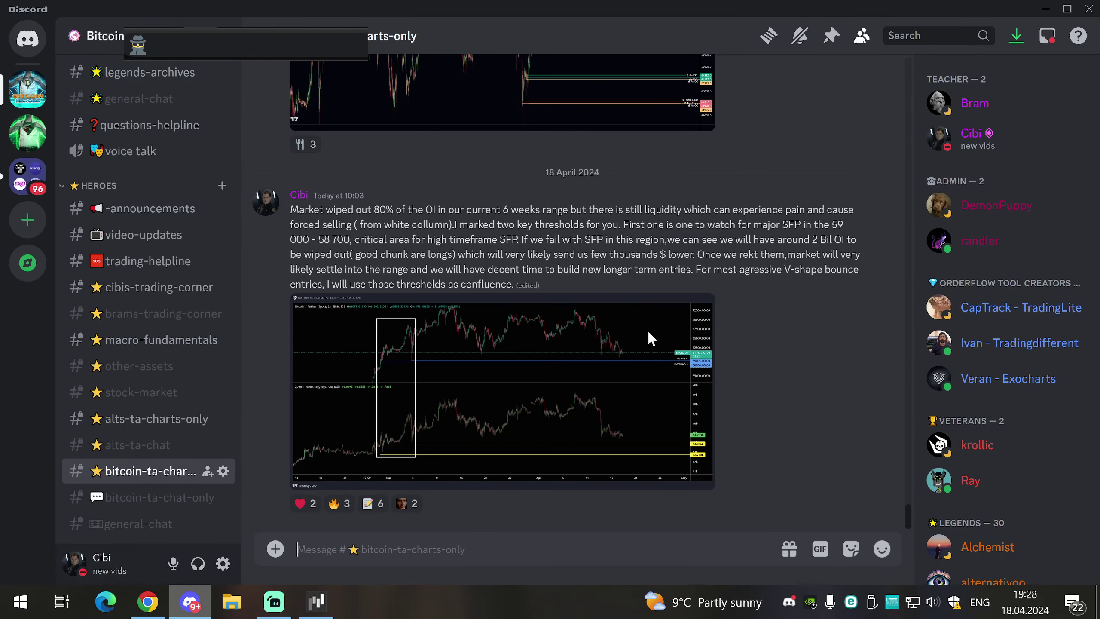
click(502, 373)
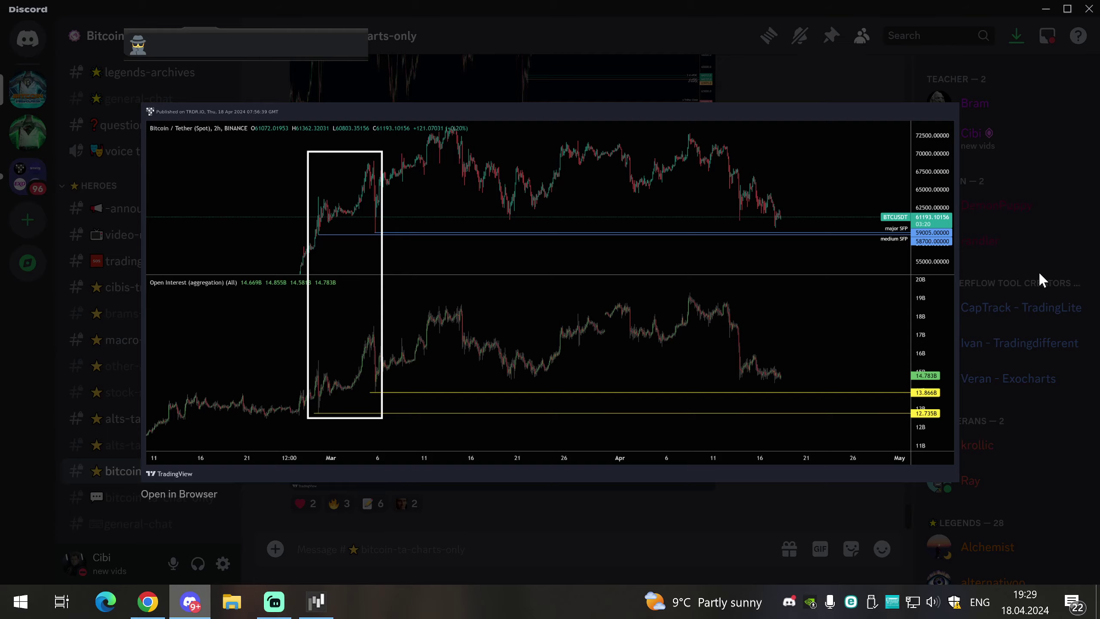
click(1038, 272)
Step: Switch back to the 1-hour trade zones chart in the browser and review the April levels between both trade areas
click(157, 605)
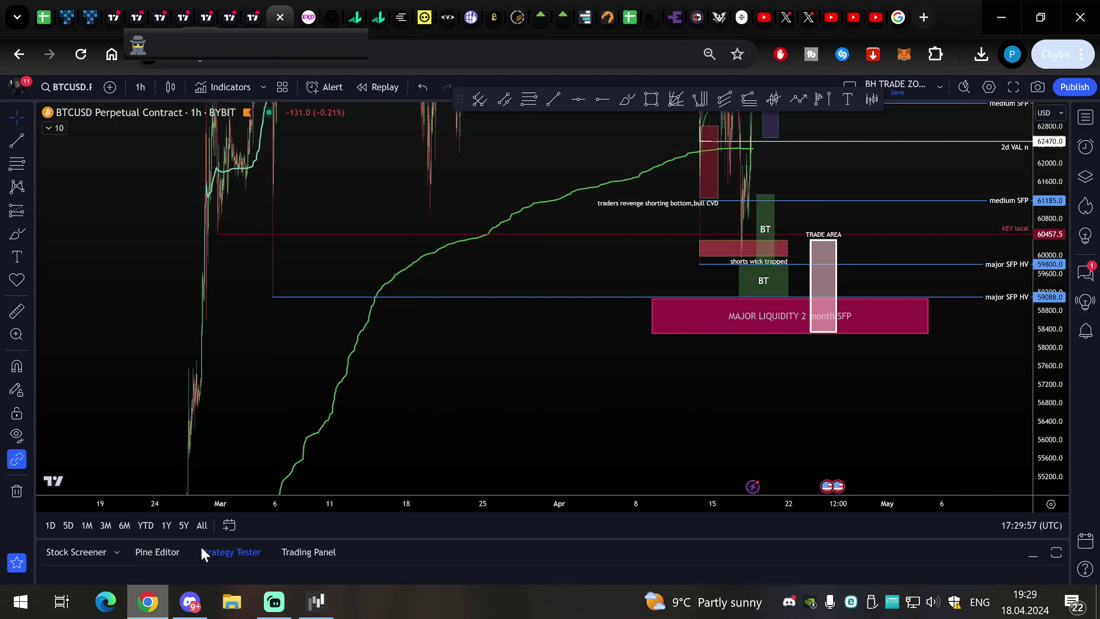
drag(560, 379, 516, 534)
scroll(618, 312, up, 7)
drag(528, 297, 794, 342)
scroll(835, 295, up, 3)
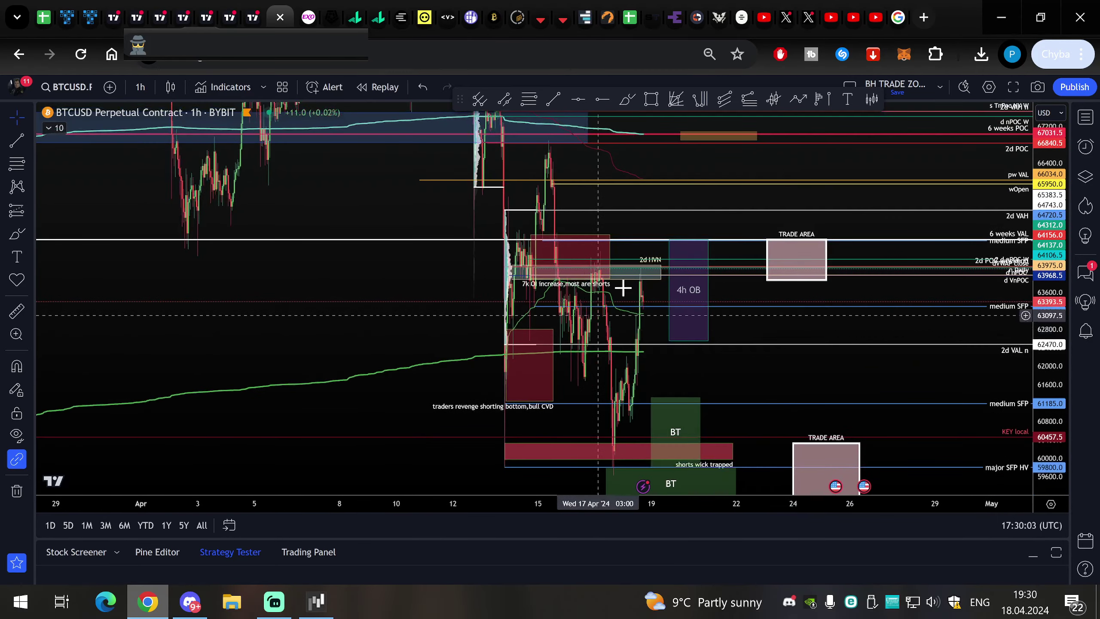
Step: Return to the 15-minute BTCUSD chart, delete the yellow brush strokes, and frame the rebound within the local zones
click(261, 21)
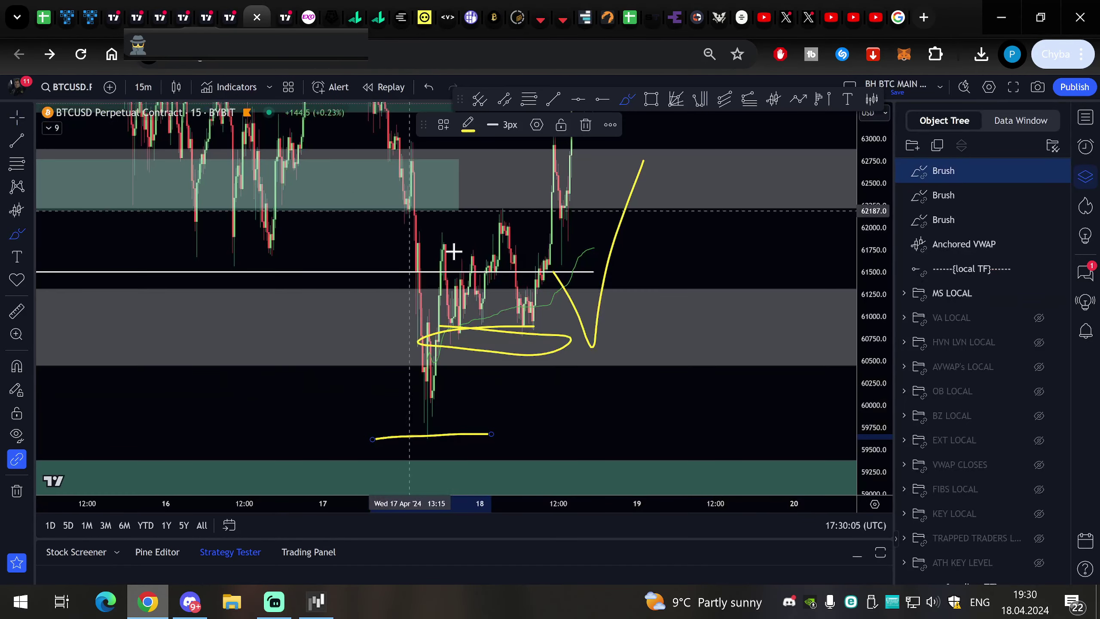
click(1057, 169)
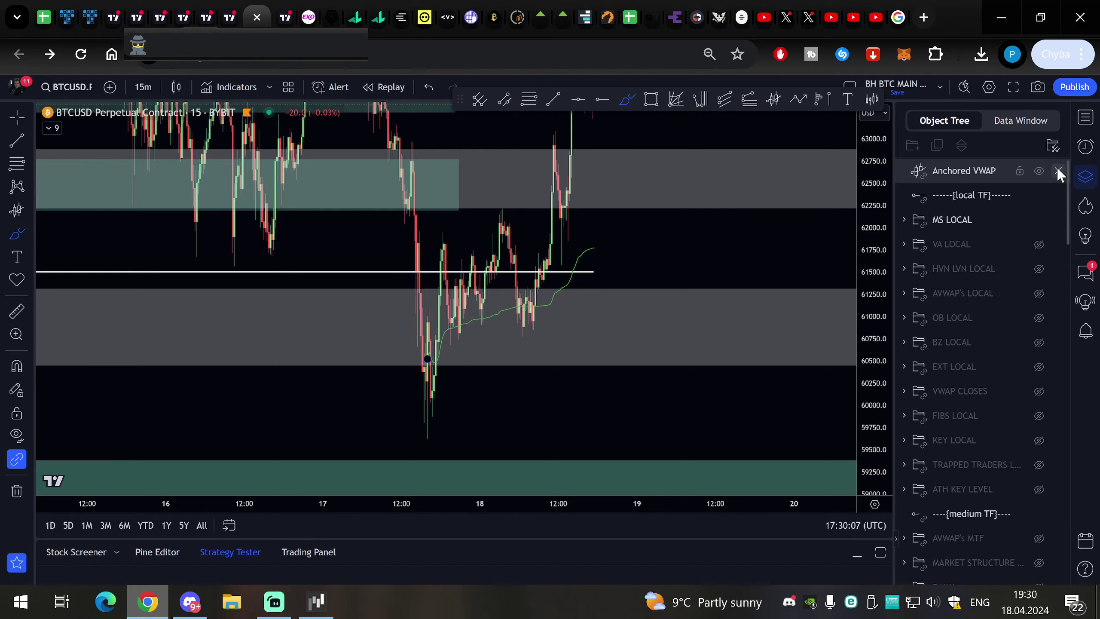
click(21, 124)
drag(746, 149, 781, 344)
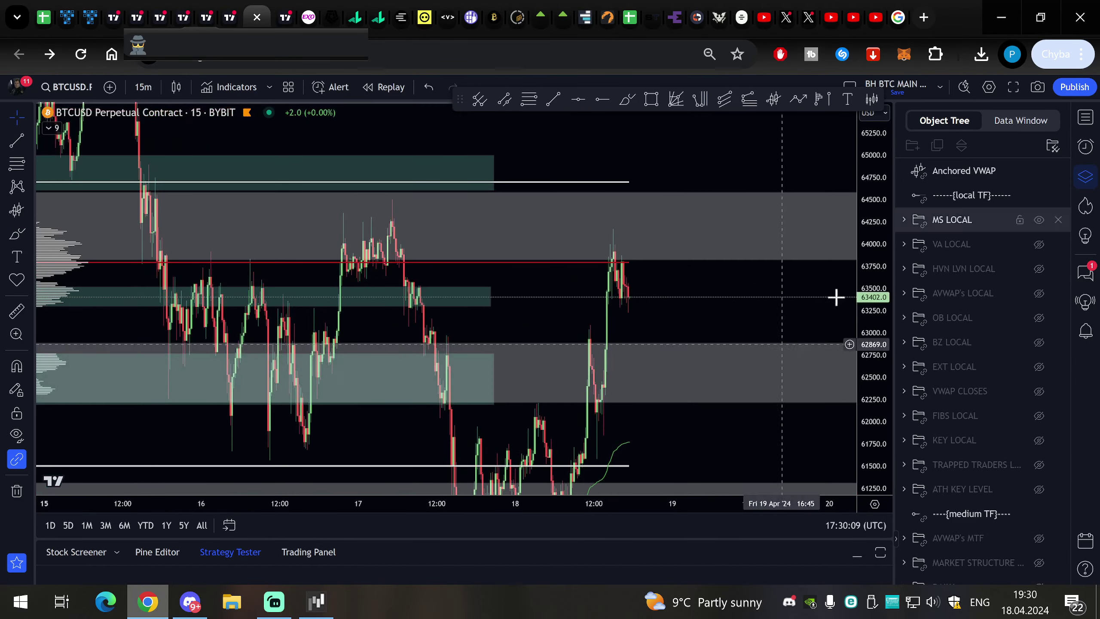
Step: Brush a yellow zigzag over the April swing highs and lows, from 12 April through the rebound on 18 April
drag(873, 246, 877, 378)
scroll(545, 249, down, 3)
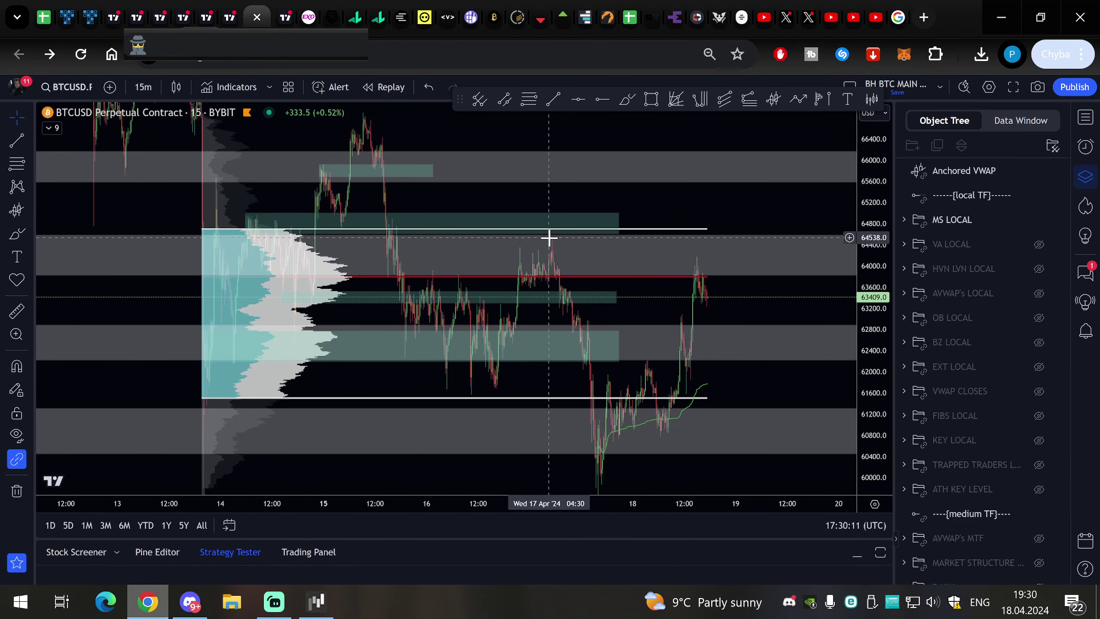
mouse_move(771, 219)
mouse_down()
mouse_move(705, 182)
mouse_move(741, 195)
mouse_up()
click(628, 99)
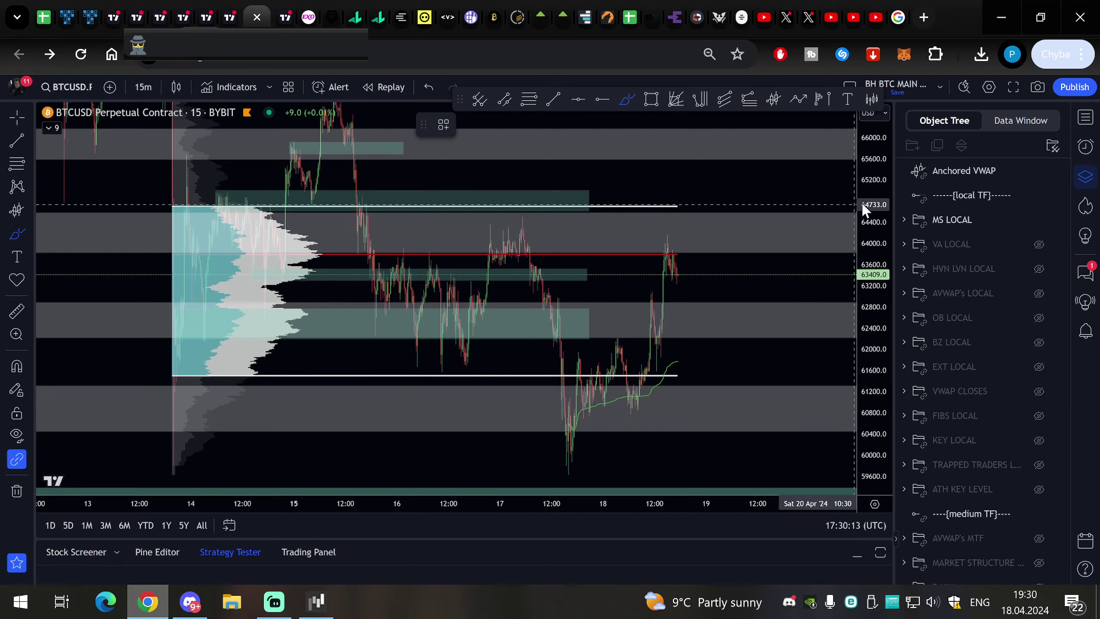
drag(864, 204, 862, 364)
scroll(680, 315, down, 3)
mouse_move(272, 243)
mouse_down()
mouse_move(345, 150)
mouse_move(409, 241)
mouse_move(484, 184)
mouse_move(570, 351)
mouse_move(617, 267)
mouse_up()
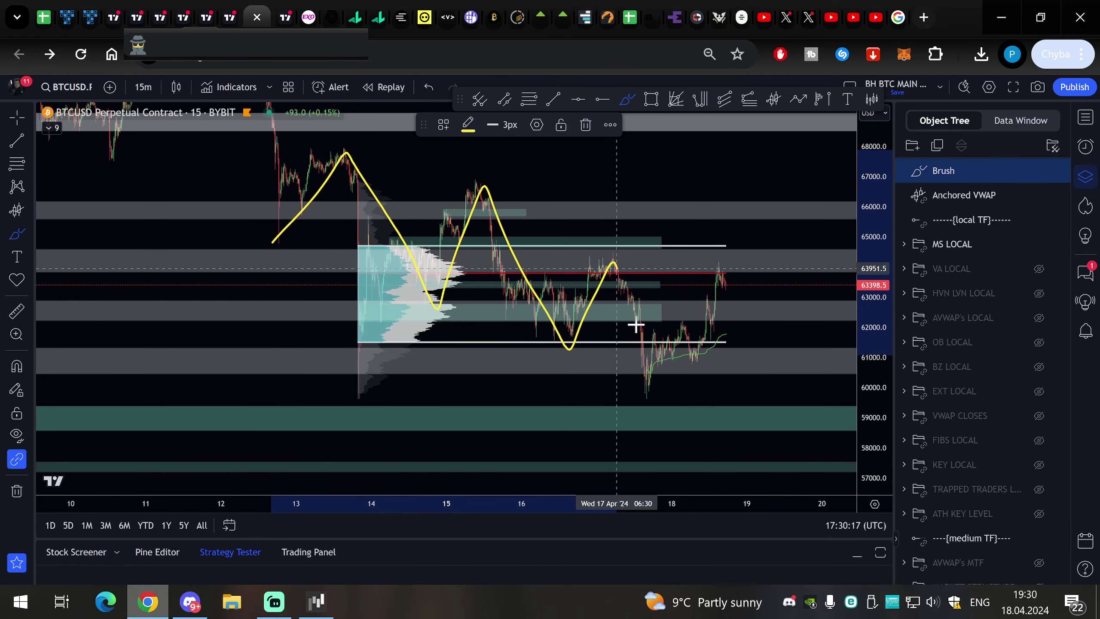
drag(636, 325, 705, 282)
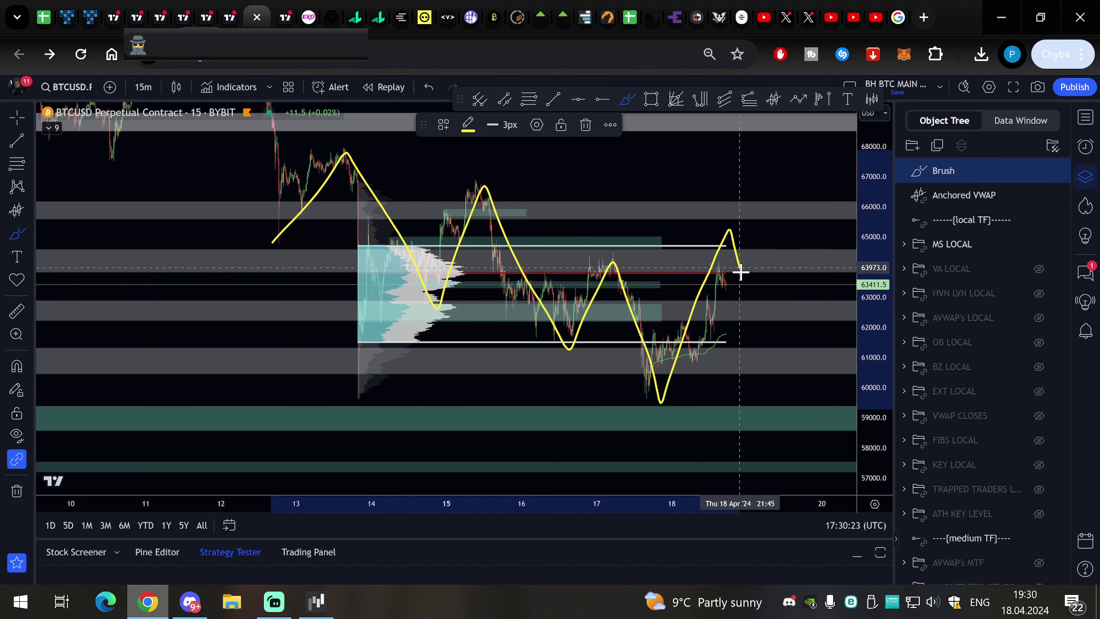
Step: Brush projected paths for a continuation above the range and a pullback to its lower boundary with a rebound, and circle the 17 April high
drag(712, 259, 753, 166)
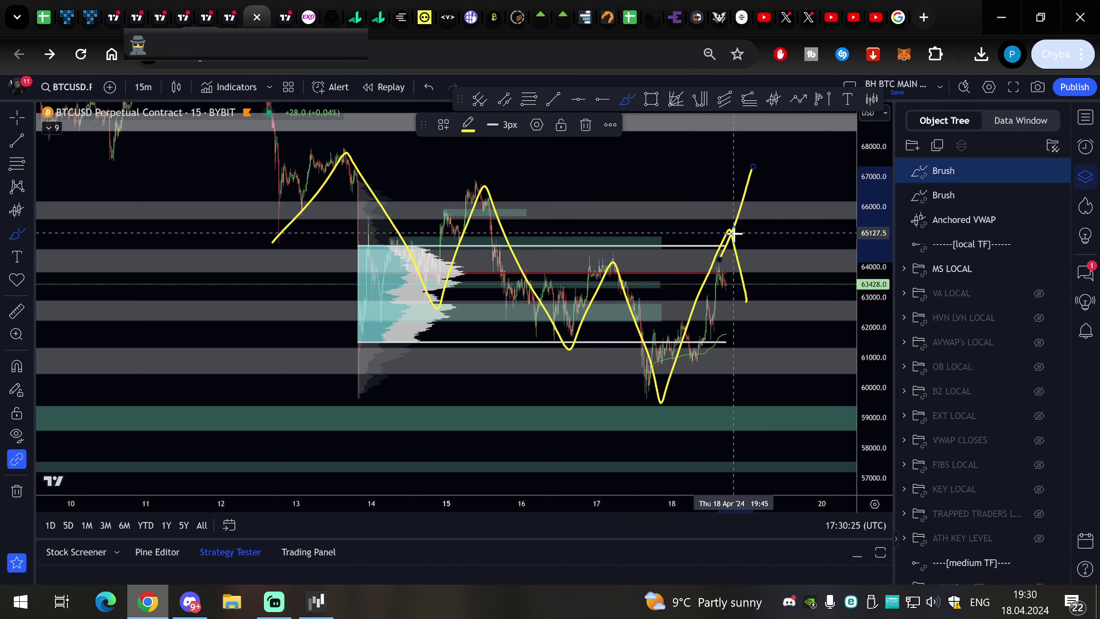
drag(732, 234, 747, 298)
mouse_move(709, 345)
mouse_down()
mouse_move(781, 352)
mouse_move(803, 182)
mouse_up()
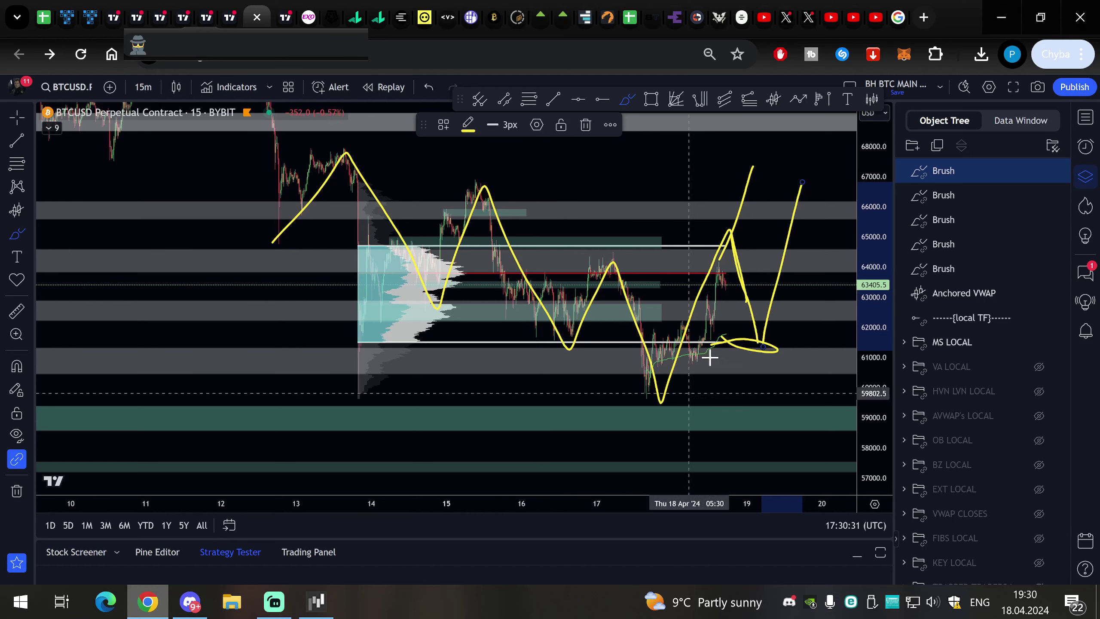
drag(608, 243, 601, 250)
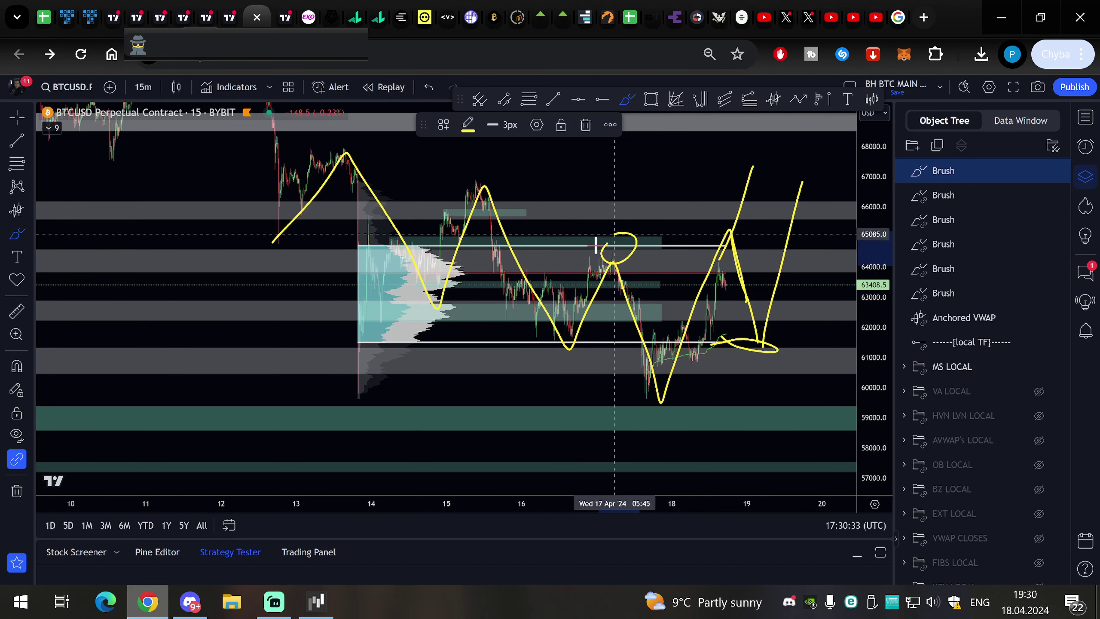
Step: Delete all the yellow brush strokes from the 15-minute chart, keeping the Anchored VWAP
click(1056, 171)
click(1056, 171)
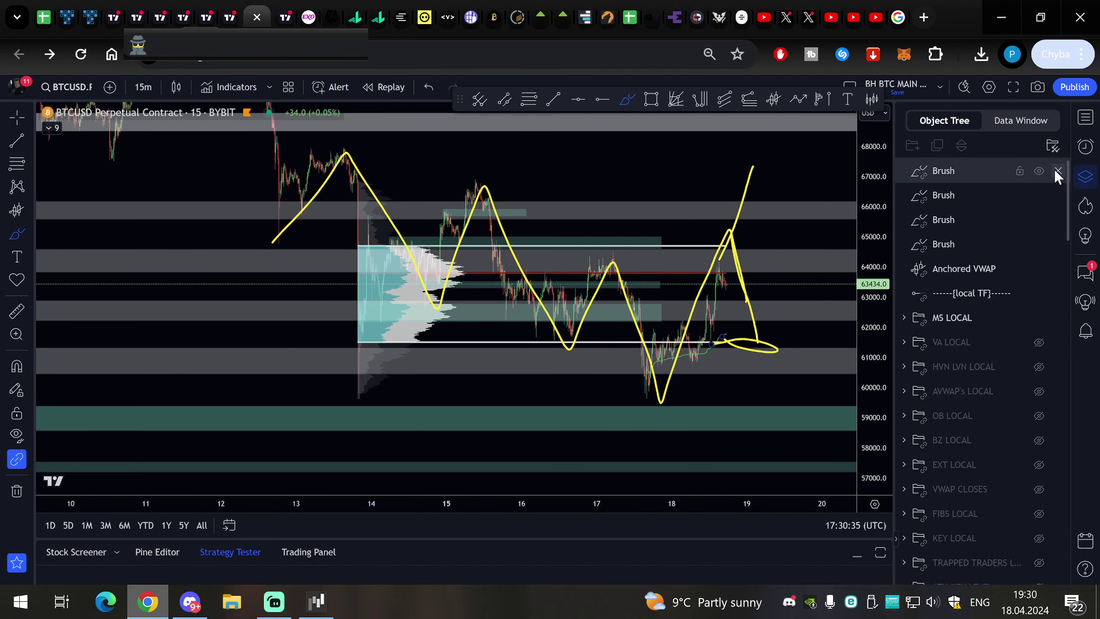
click(1056, 171)
click(1057, 171)
click(1057, 170)
click(1057, 171)
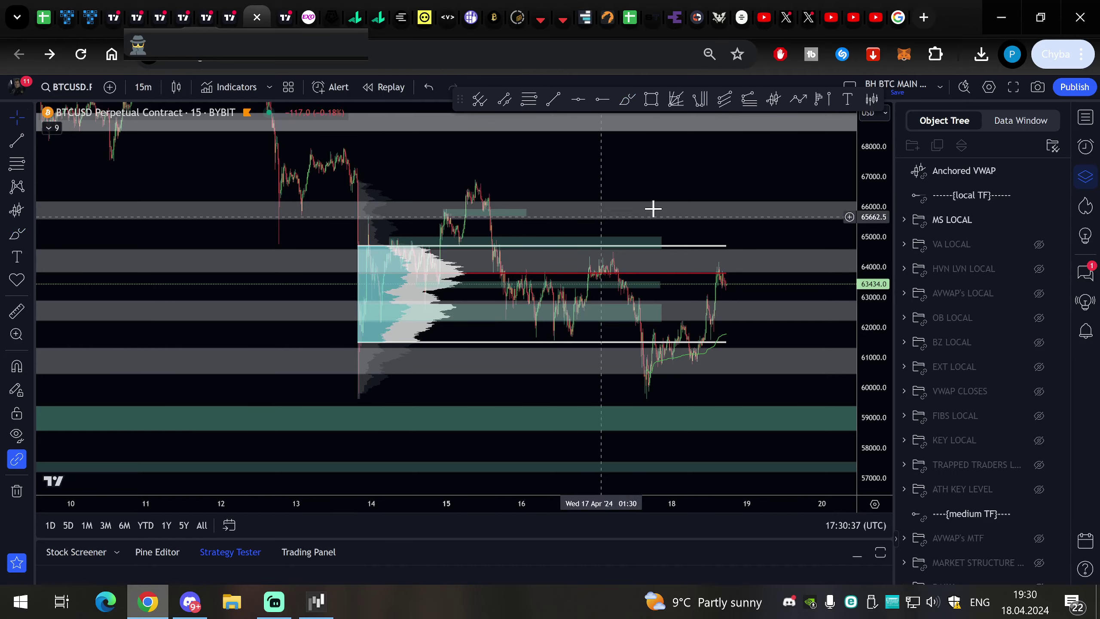
Step: Hide the MS LOCAL drawing group and show the VA LOCAL group
scroll(607, 204, up, 3)
click(1034, 226)
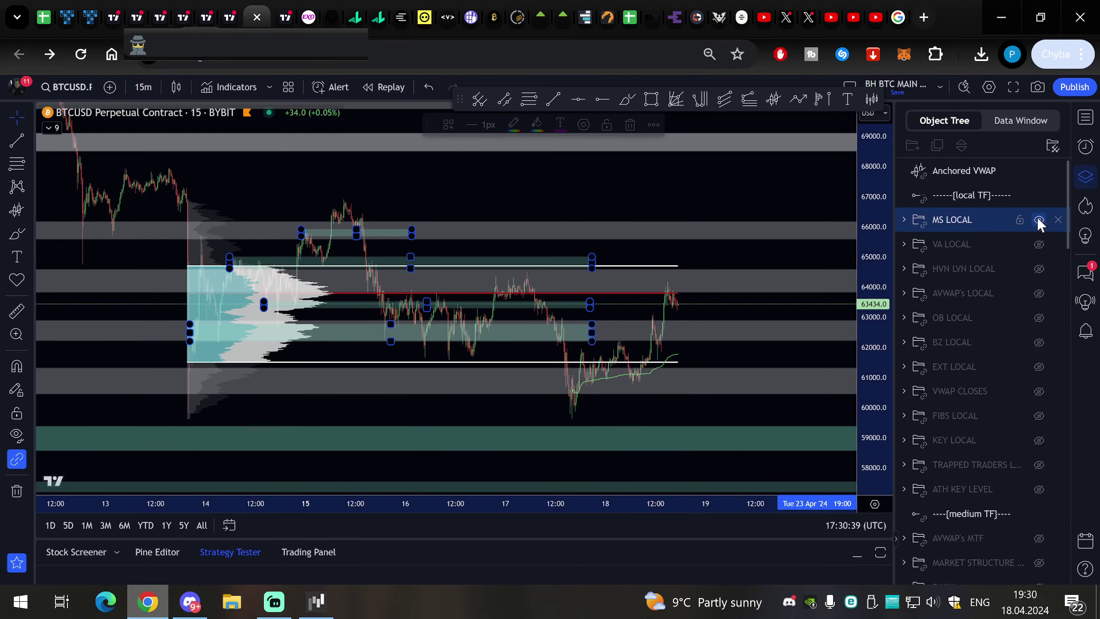
click(1039, 220)
click(1039, 244)
Step: Clear the mid-April volume profiles from view, covering both large profiles starting 13 April and the small one starting 15 April
scroll(651, 275, down, 5)
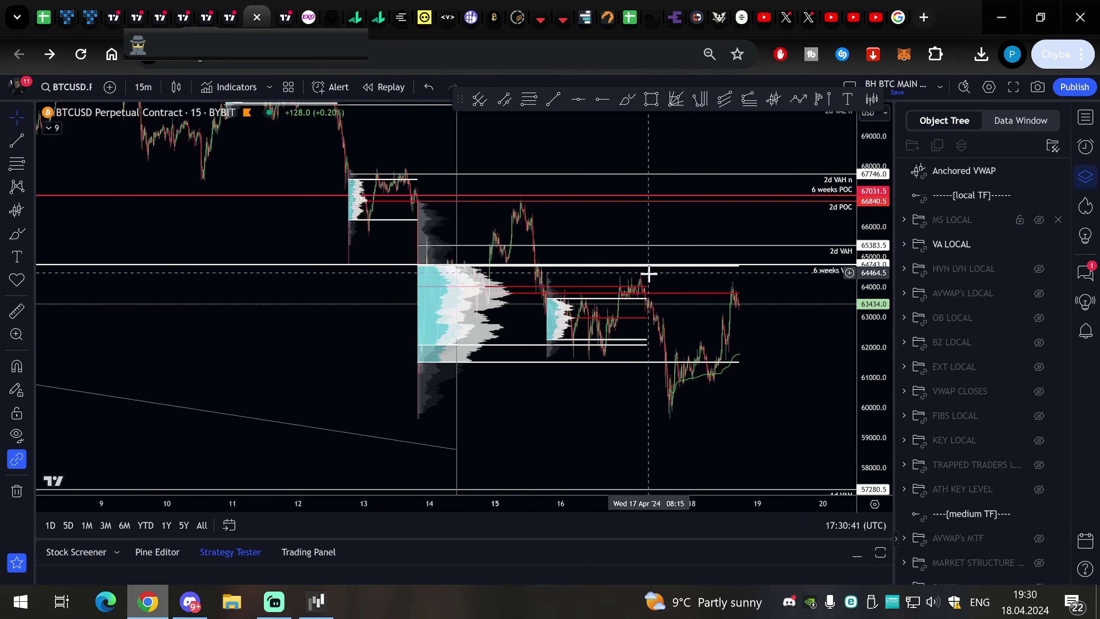
scroll(543, 324, down, 3)
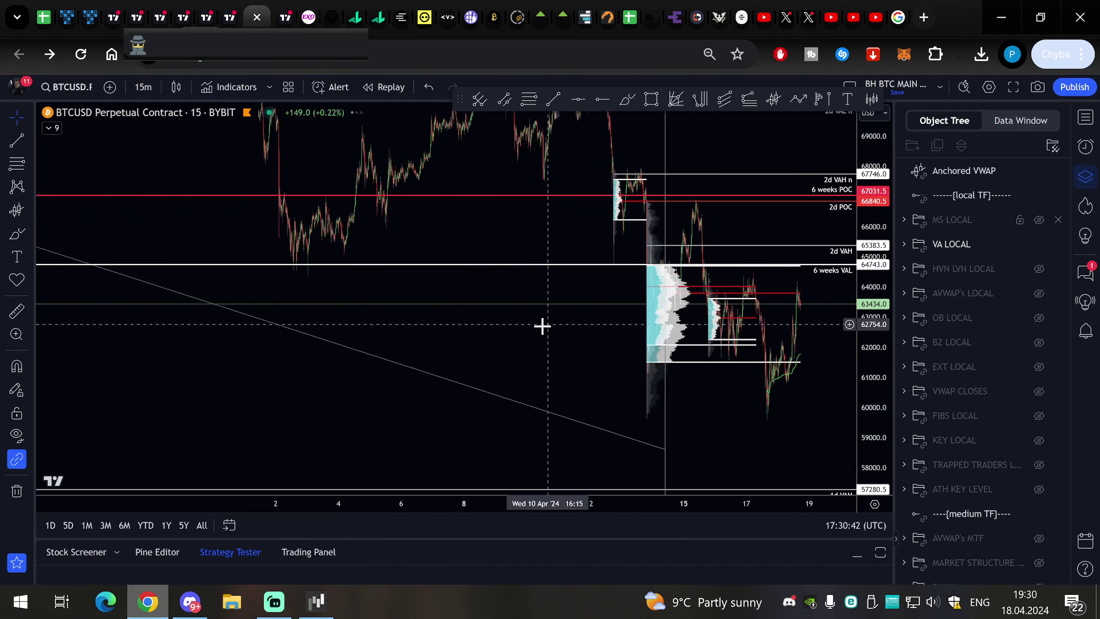
right_click(672, 301)
click(709, 517)
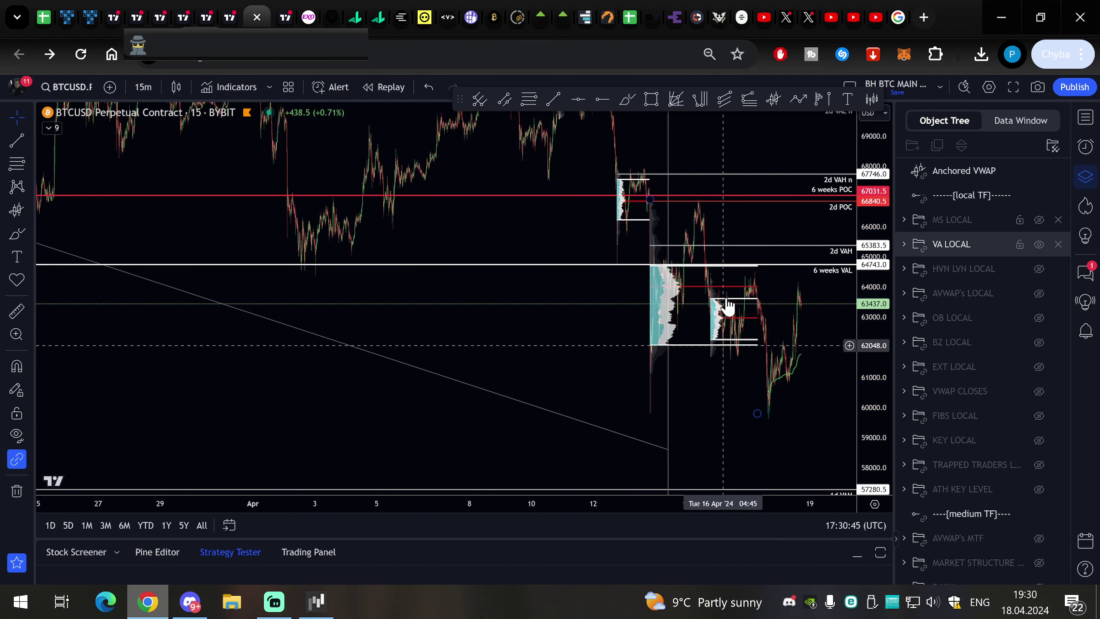
right_click(721, 303)
right_click(696, 328)
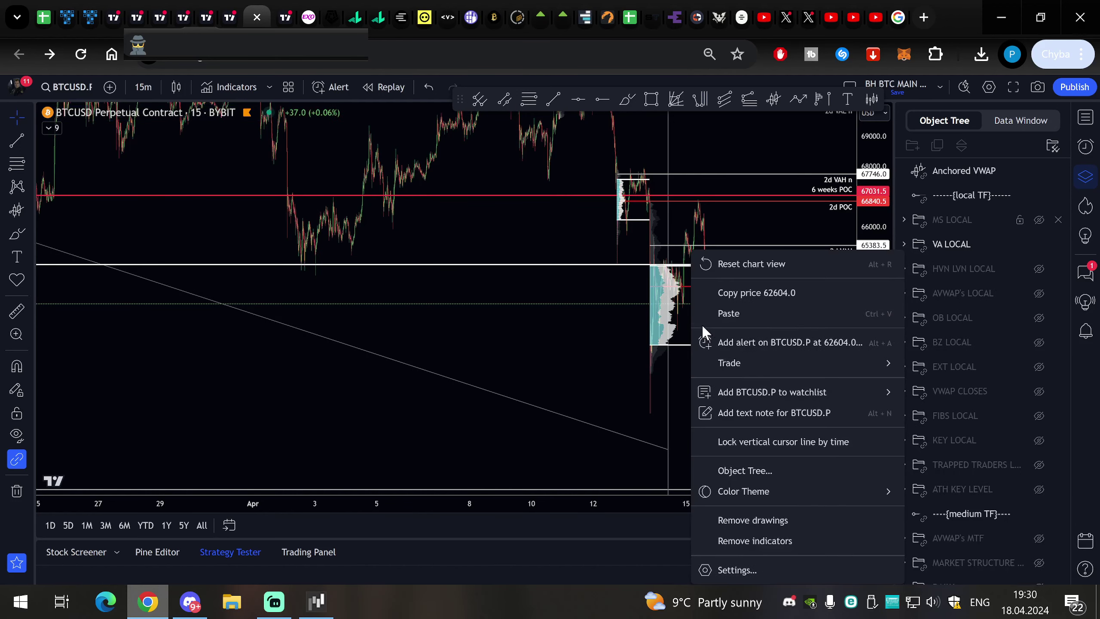
click(574, 317)
right_click(717, 301)
click(743, 540)
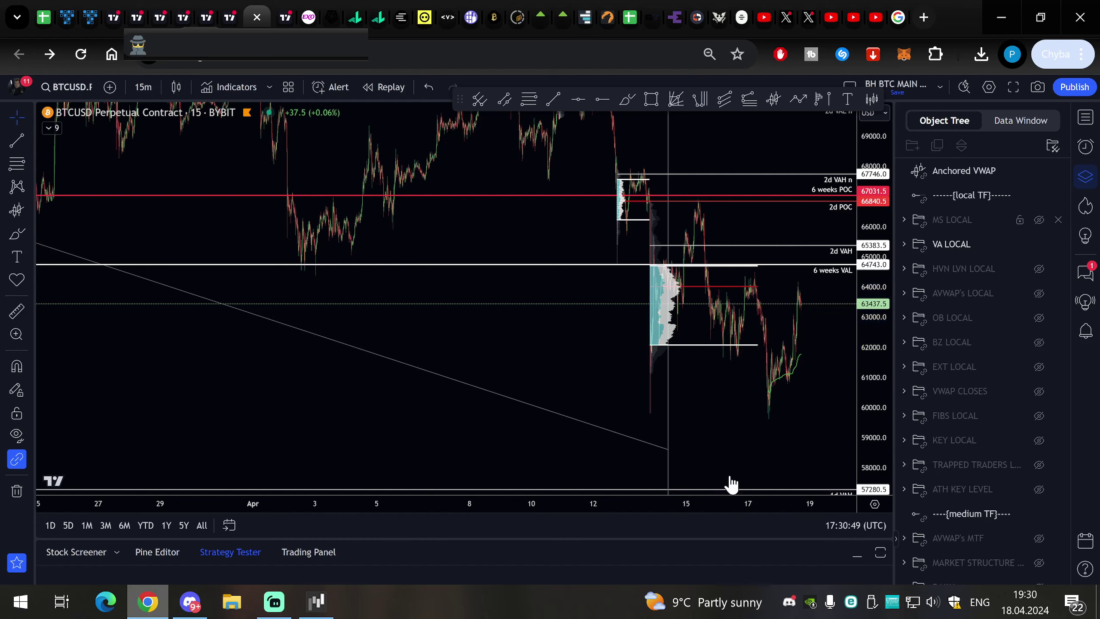
right_click(657, 308)
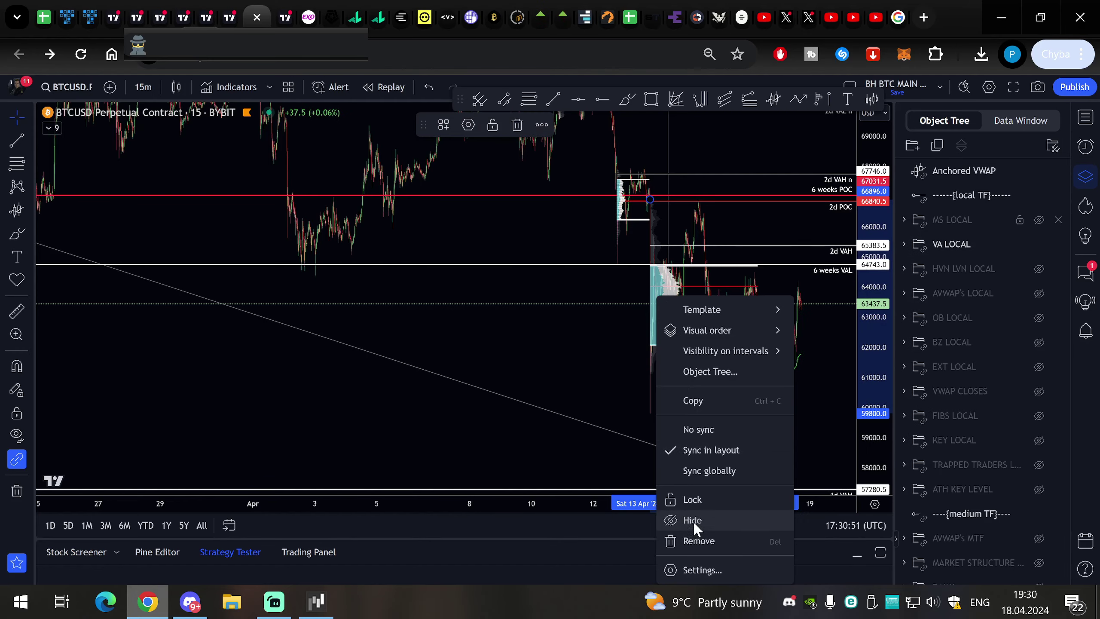
click(693, 522)
Step: Set the chart interval to 1 hour and examine the April rebound against the 6 weeks VAL and its value area profile
click(143, 87)
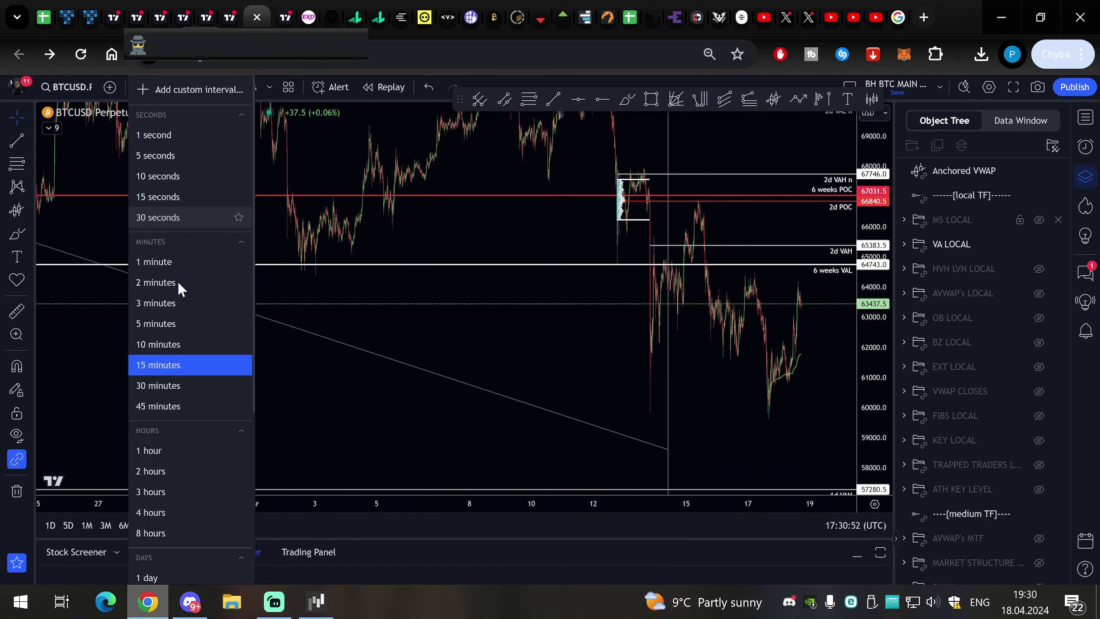
click(169, 449)
drag(864, 226, 864, 376)
scroll(692, 364, up, 4)
drag(549, 359, 499, 366)
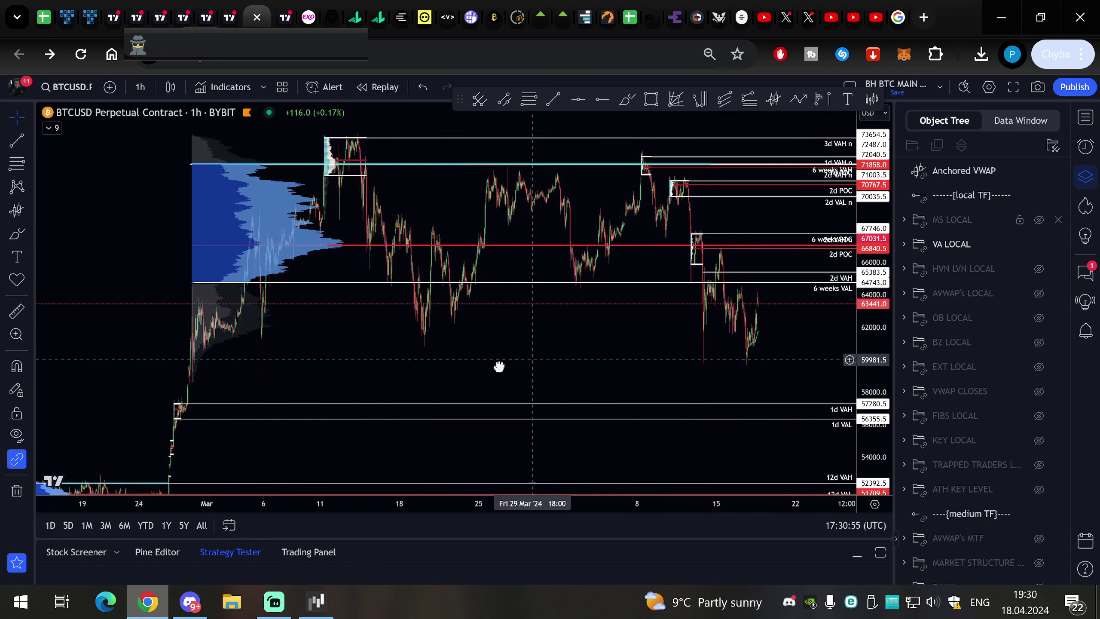
drag(862, 344, 861, 374)
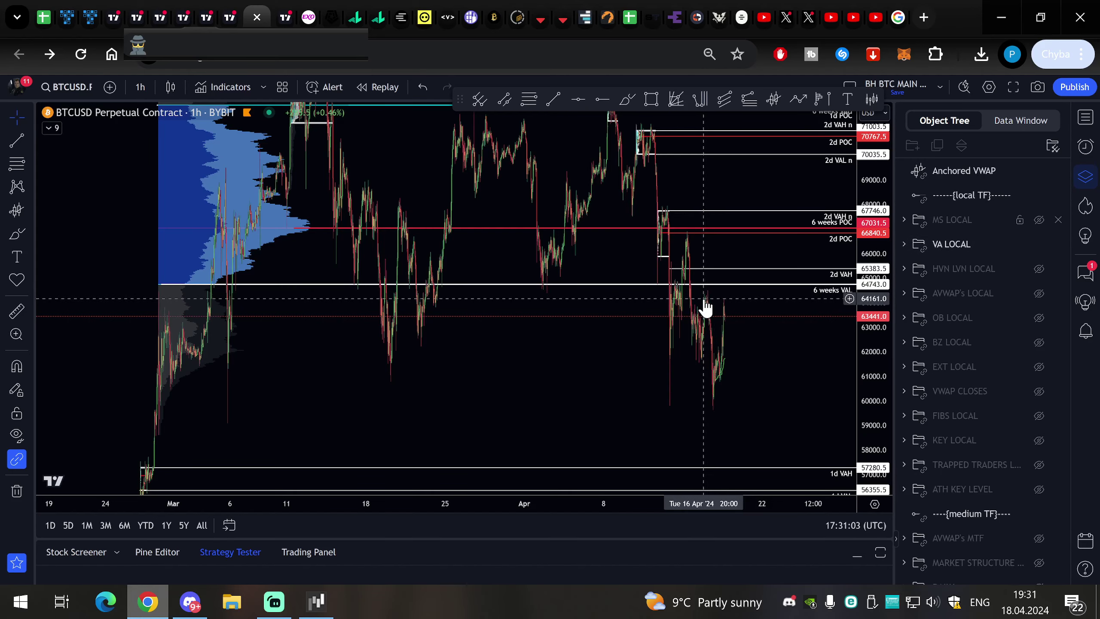
drag(467, 364, 457, 417)
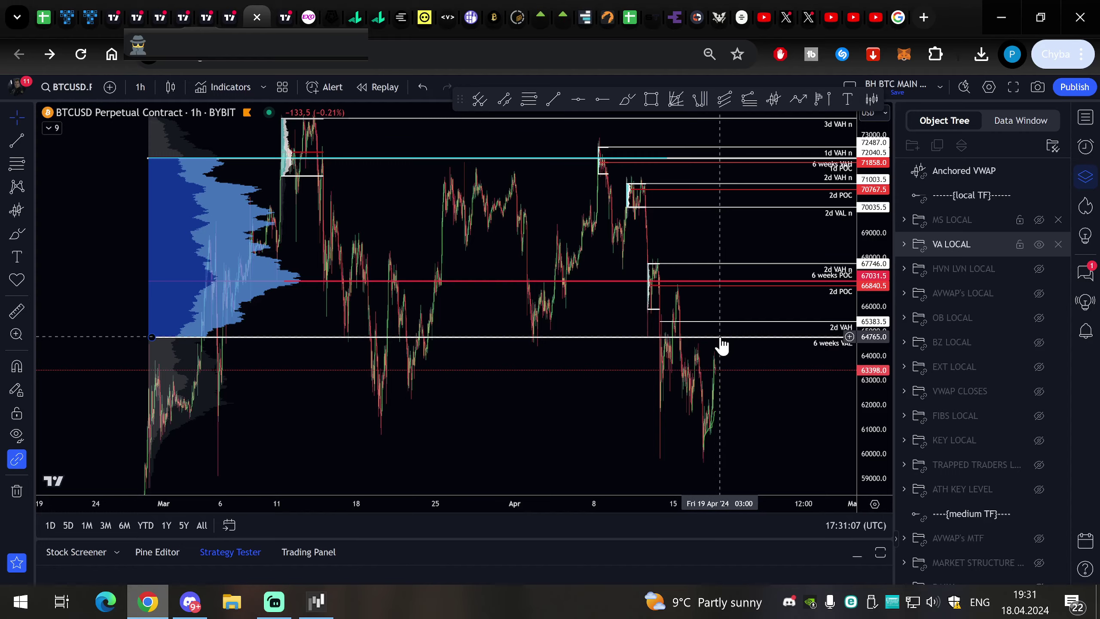
click(679, 338)
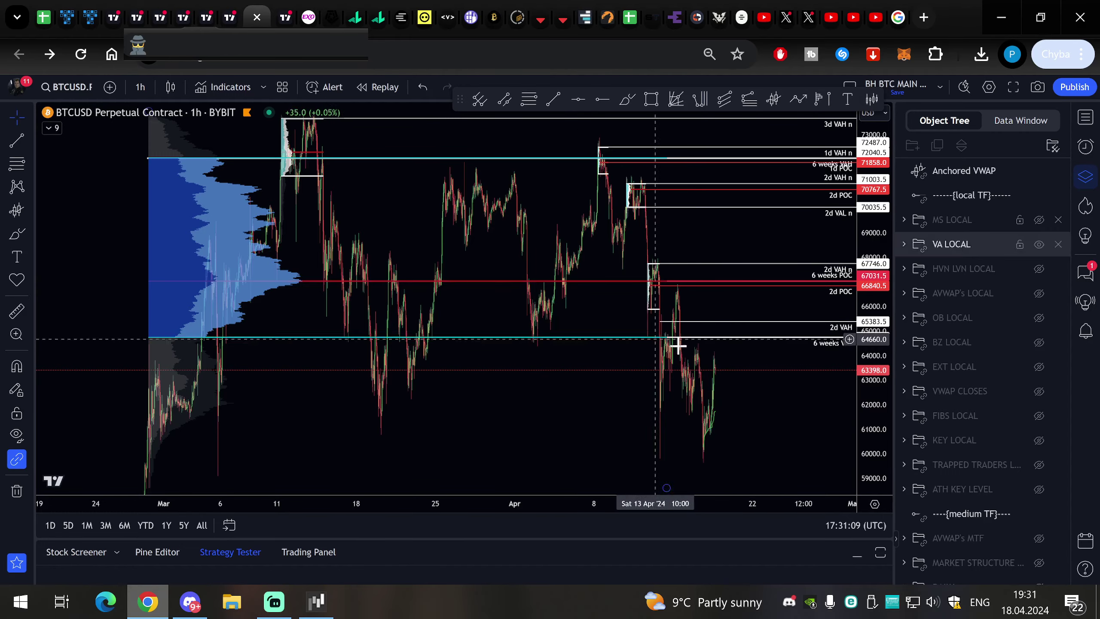
Step: Examine the 6 weeks POC, 2d POC and 2d VAH levels above the current price up close
scroll(706, 346, up, 2)
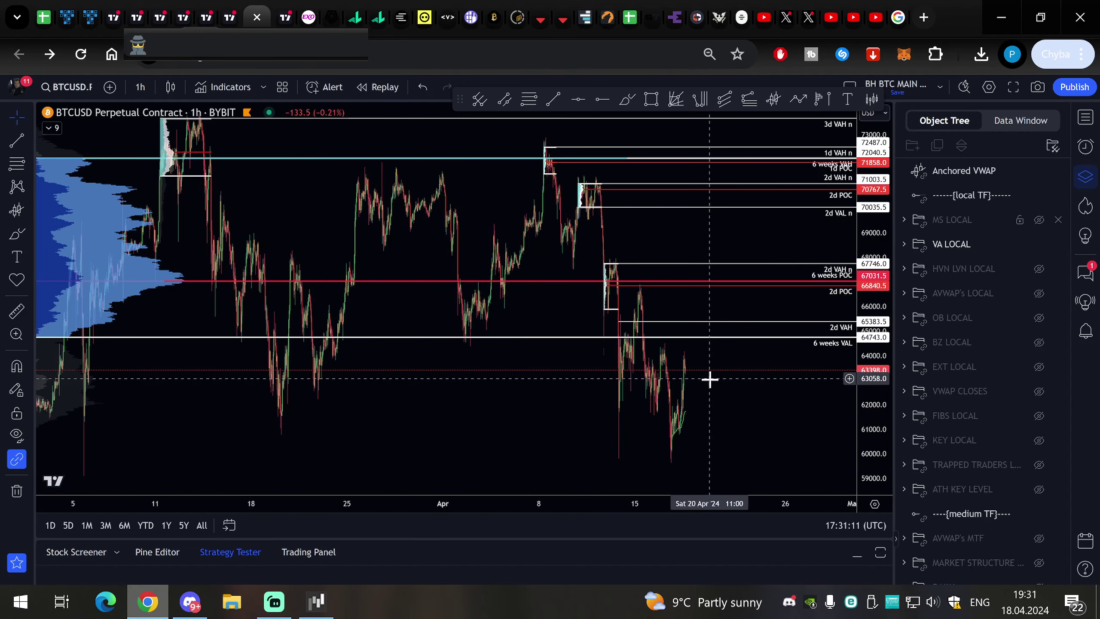
drag(869, 381, 869, 160)
scroll(701, 320, up, 3)
drag(701, 320, 786, 299)
scroll(780, 282, up, 2)
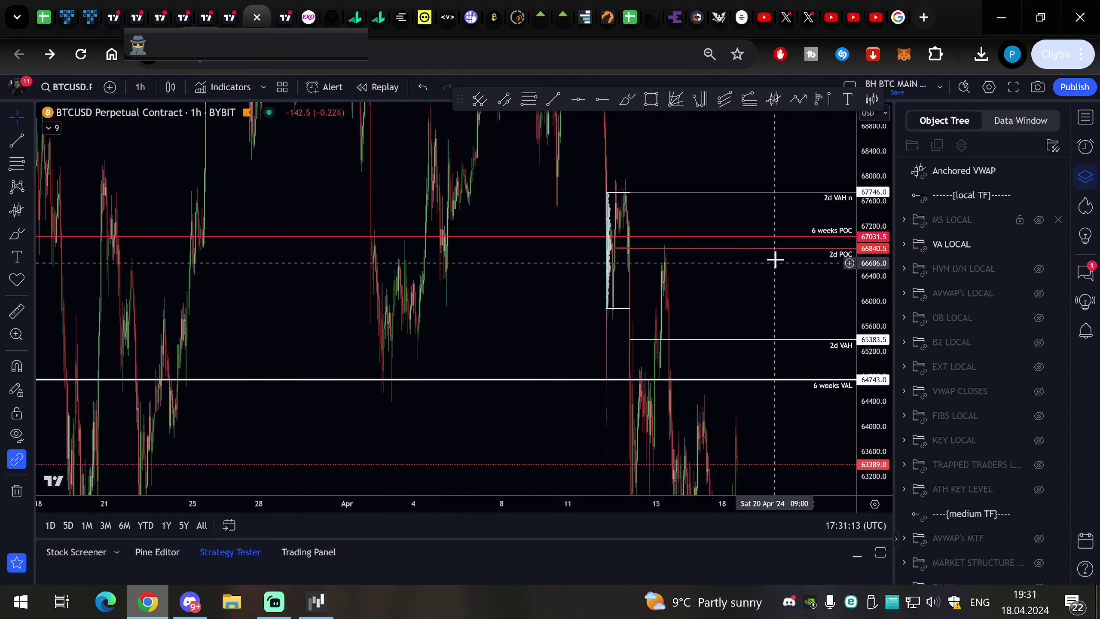
scroll(736, 277, up, 5)
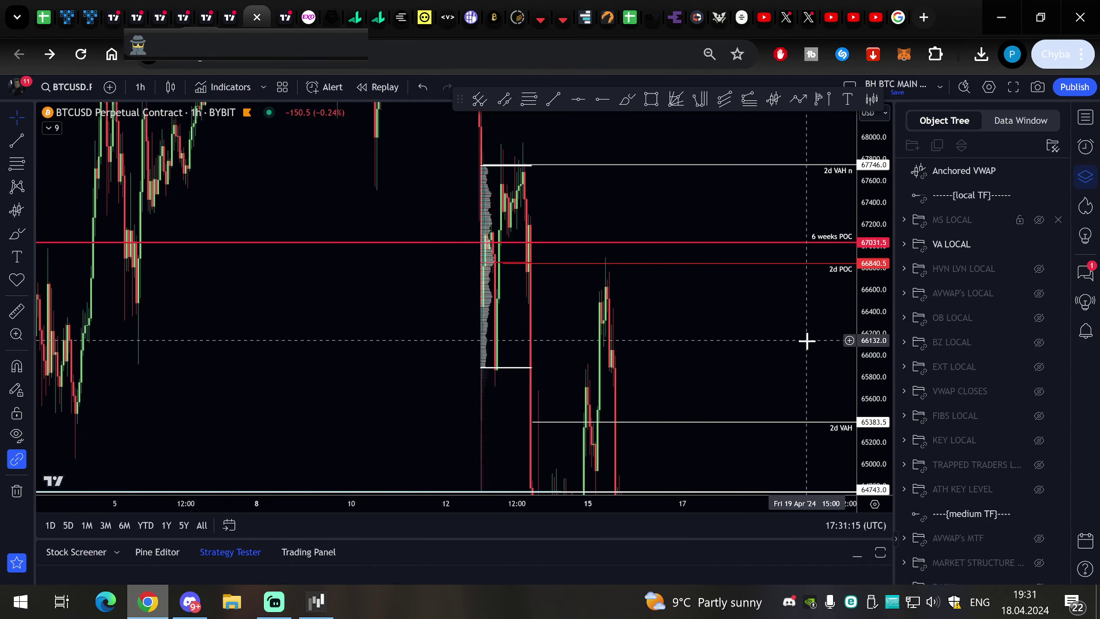
scroll(806, 329, up, 2)
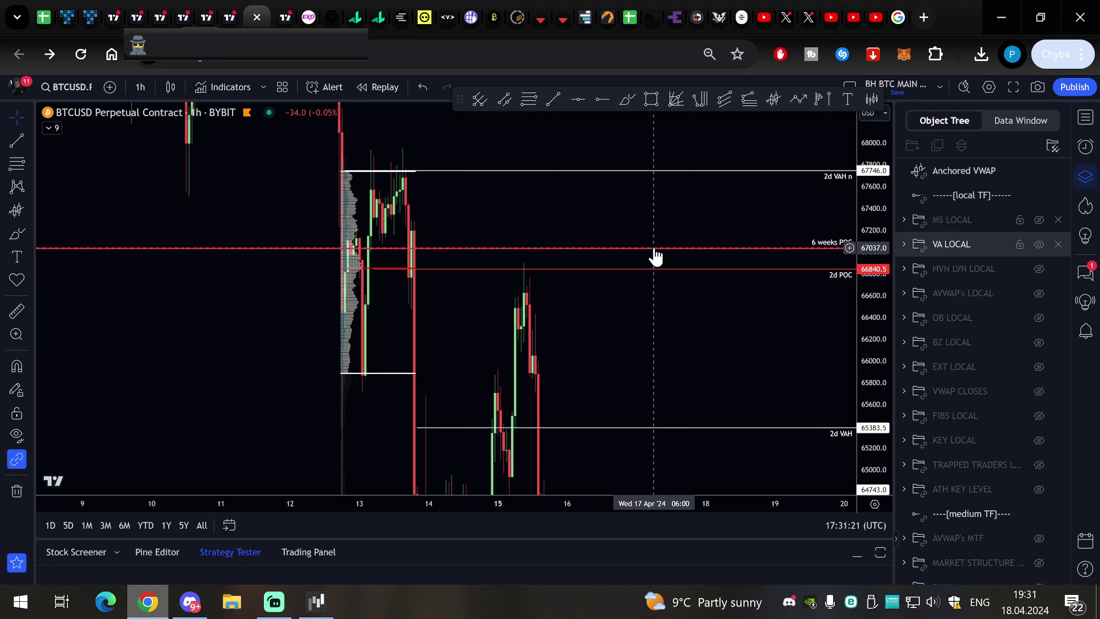
Step: Show the HVN LVN LOCAL group and frame its volume nodes together with the April sell-off and rebound
click(1039, 268)
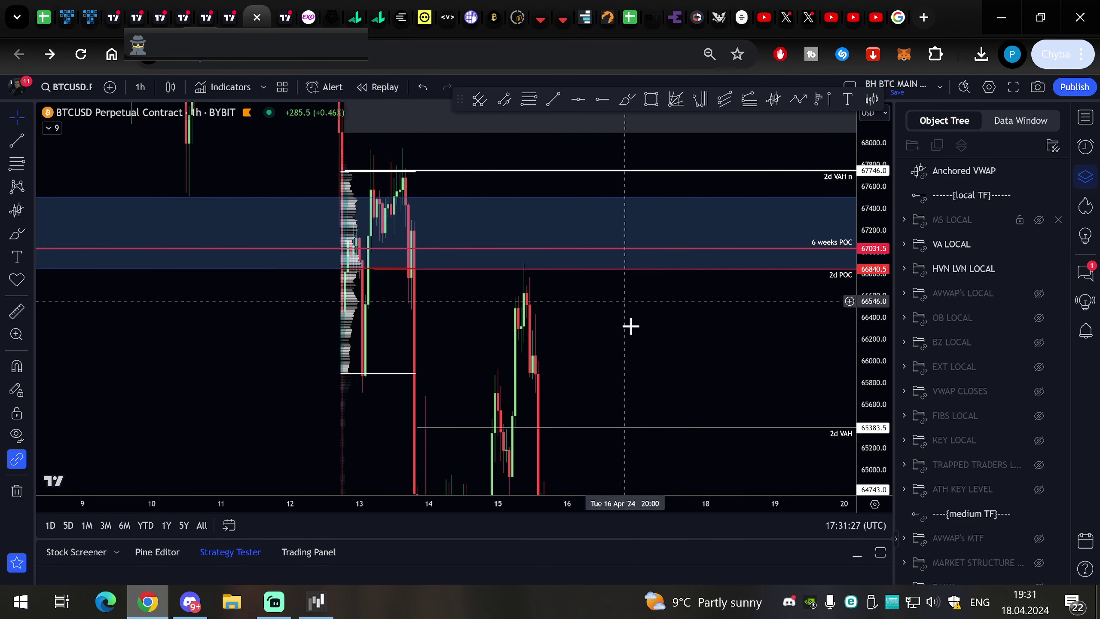
drag(631, 327, 645, 414)
drag(868, 302, 869, 494)
scroll(753, 432, down, 4)
drag(758, 344, 648, 224)
drag(739, 239, 739, 290)
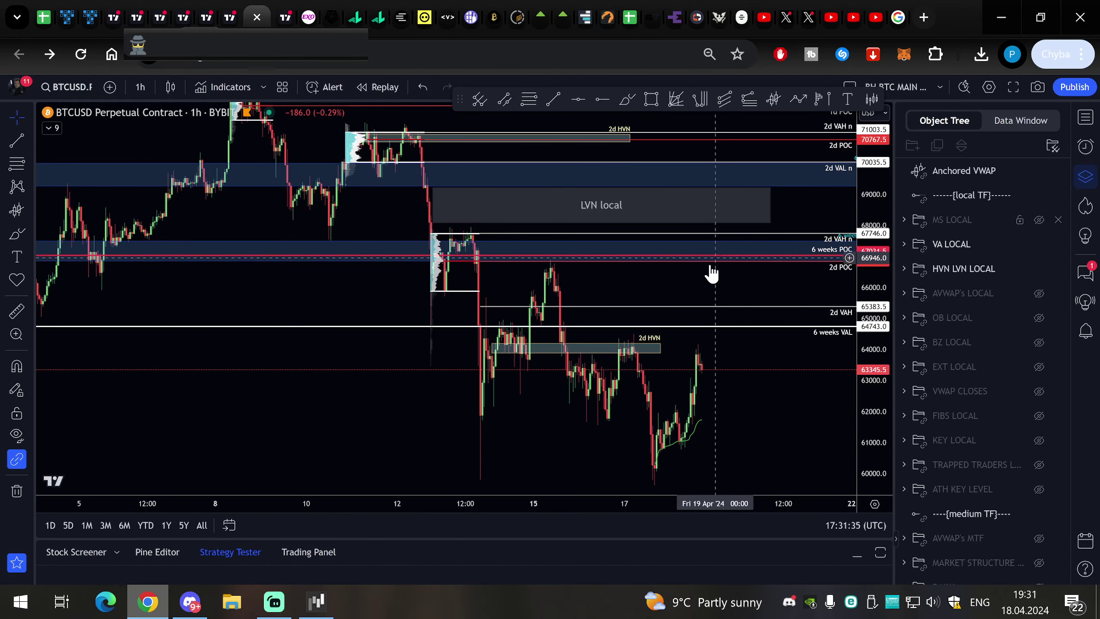
Step: Examine the 2d HVN, LVN local and 6 weeks HVN zones against the April price action and value area levels
drag(719, 251, 723, 283)
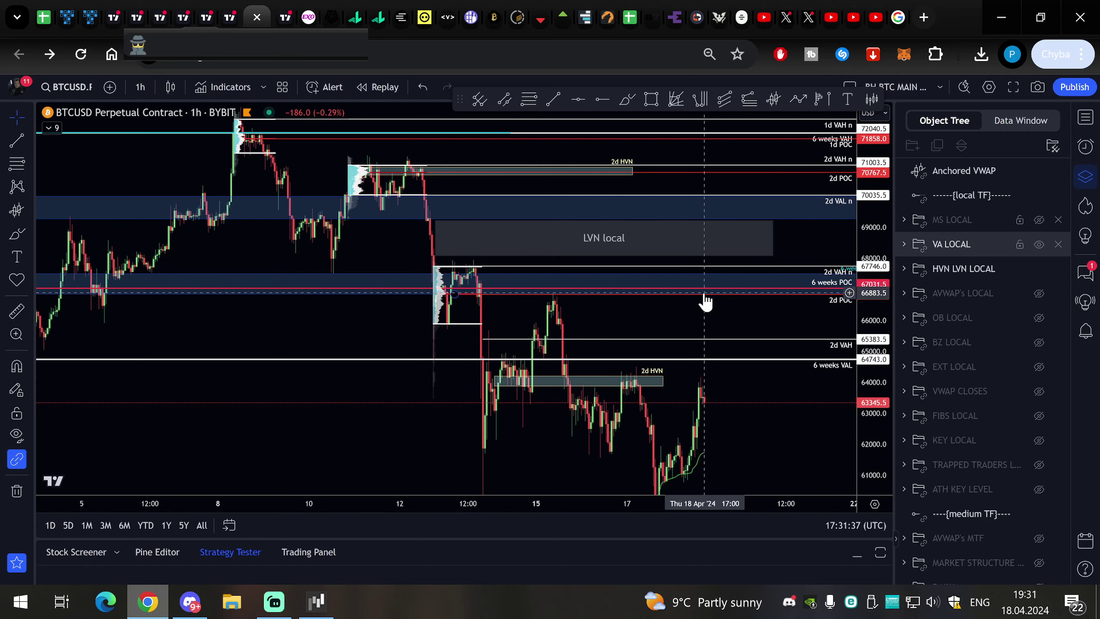
drag(701, 332, 703, 355)
scroll(705, 351, down, 3)
scroll(698, 351, up, 3)
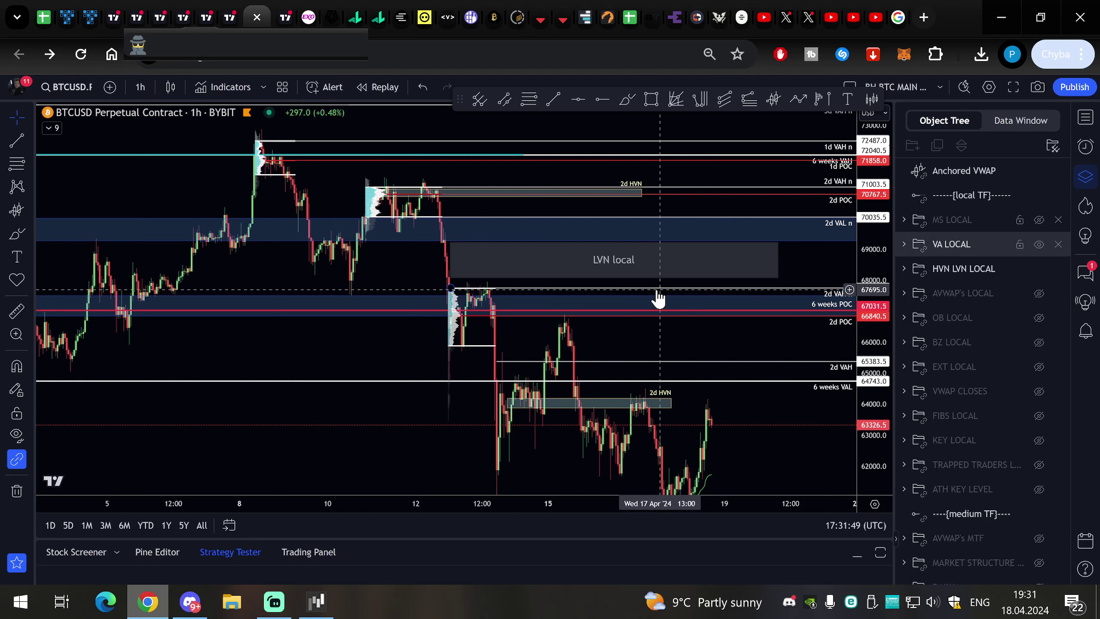
scroll(557, 287, down, 1)
scroll(602, 287, up, 1)
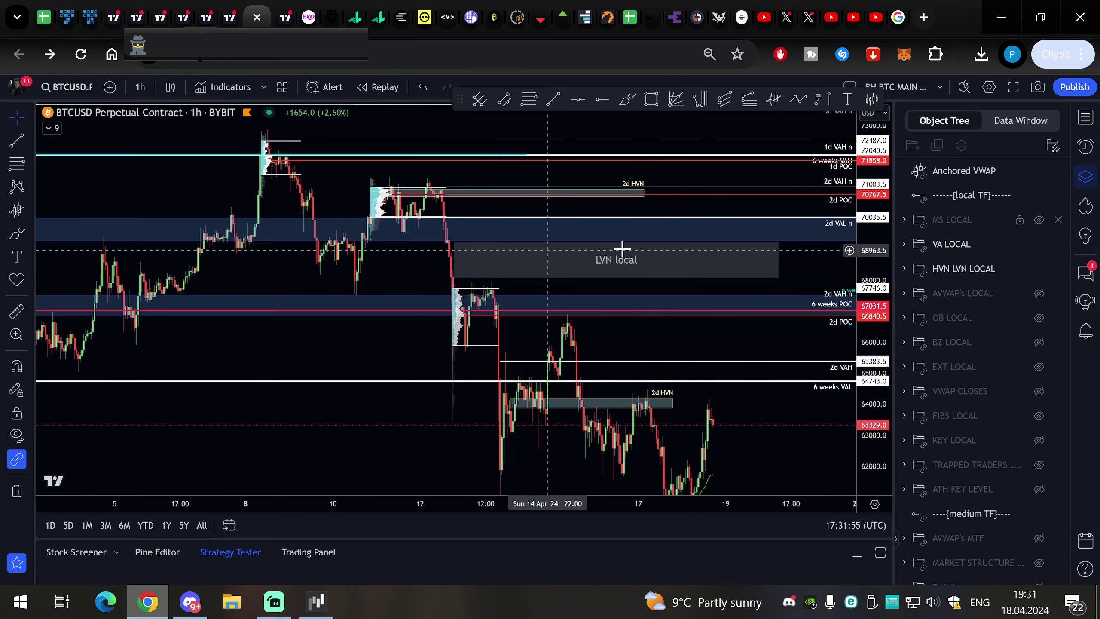
scroll(752, 271, left, 3)
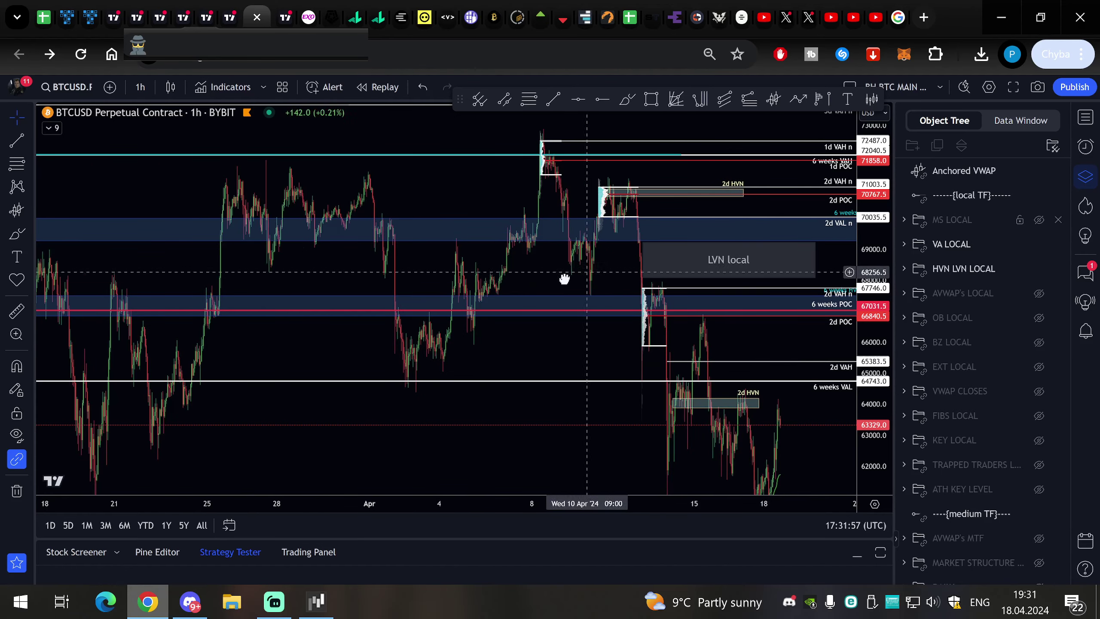
scroll(564, 278, down, 2)
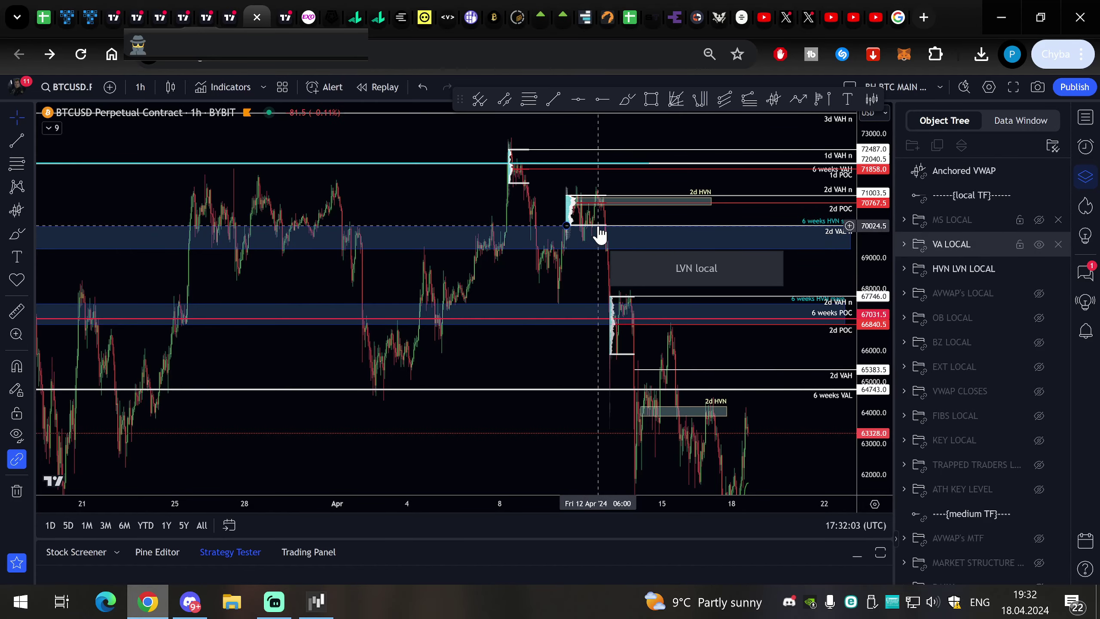
drag(823, 279, 700, 175)
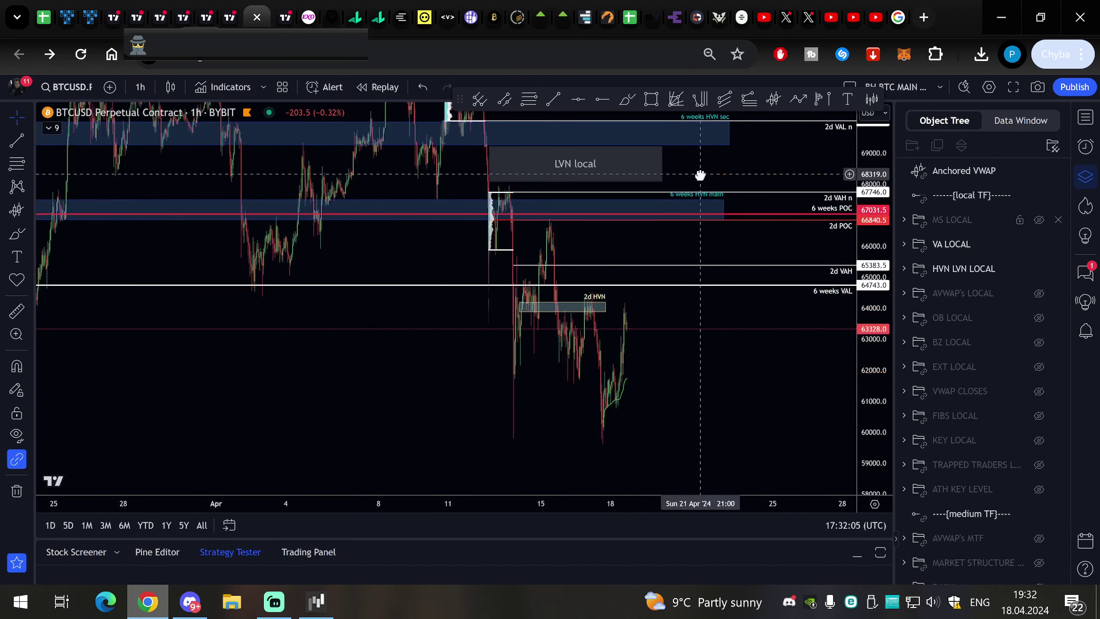
Step: Hide the HVN LVN LOCAL and VA LOCAL drawing groups on the 1-hour chart
drag(698, 408, 785, 381)
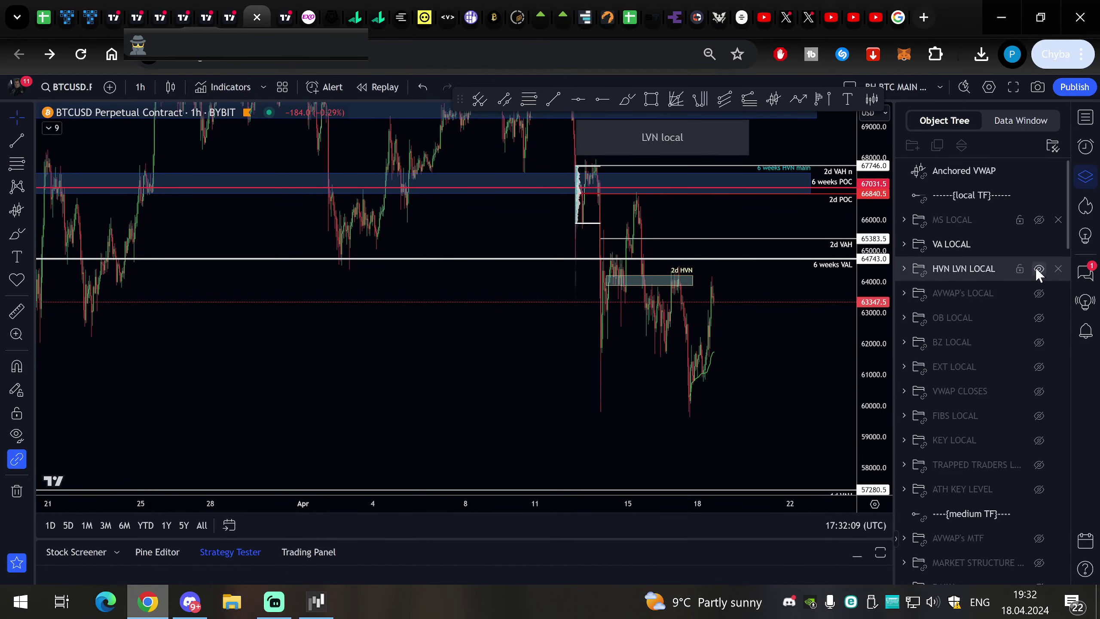
click(1039, 269)
click(1037, 245)
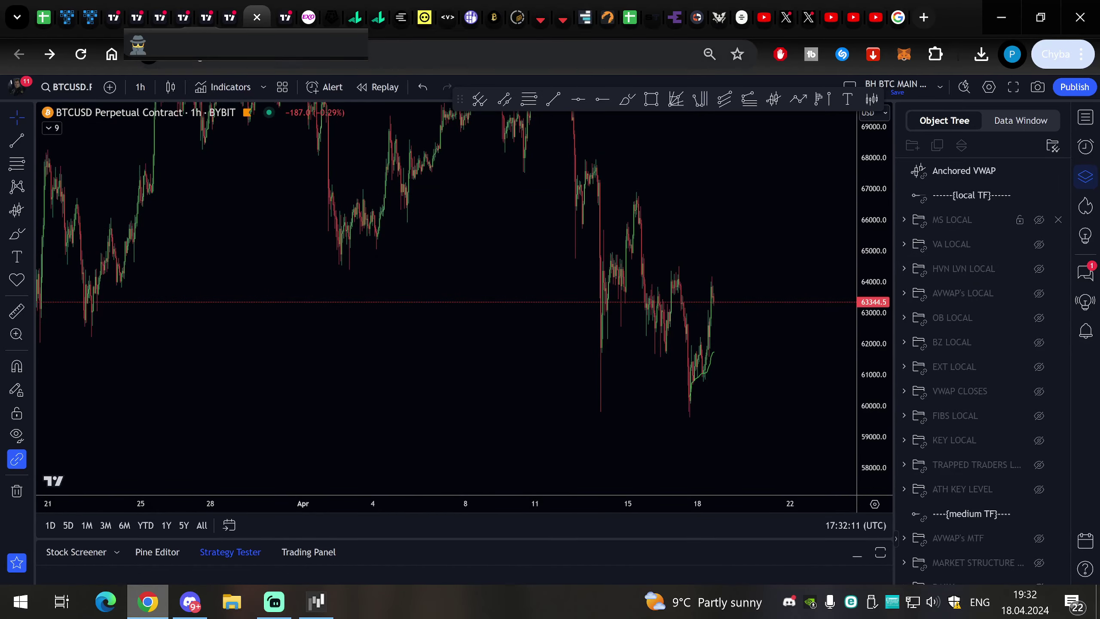
Step: Switch to the 30-minute Bybit BTCUSD TPO profile chart and examine the mid-April session profiles, value areas and POCs around the sell-off and rebound
click(309, 17)
scroll(547, 315, down, 3)
drag(430, 272, 654, 259)
scroll(653, 259, down, 2)
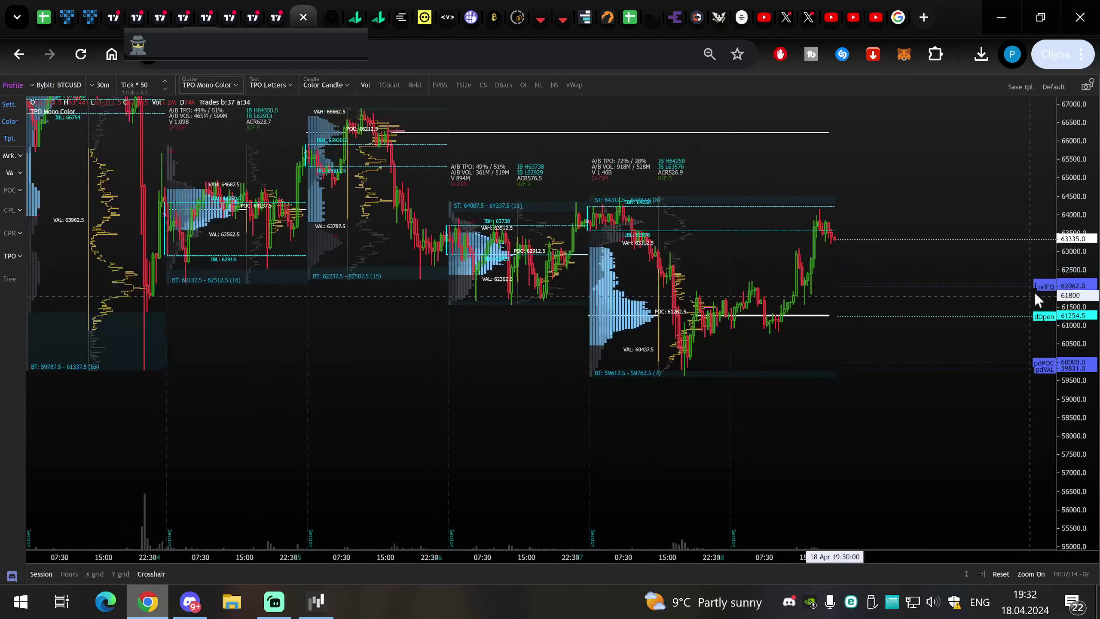
drag(1074, 293, 1075, 225)
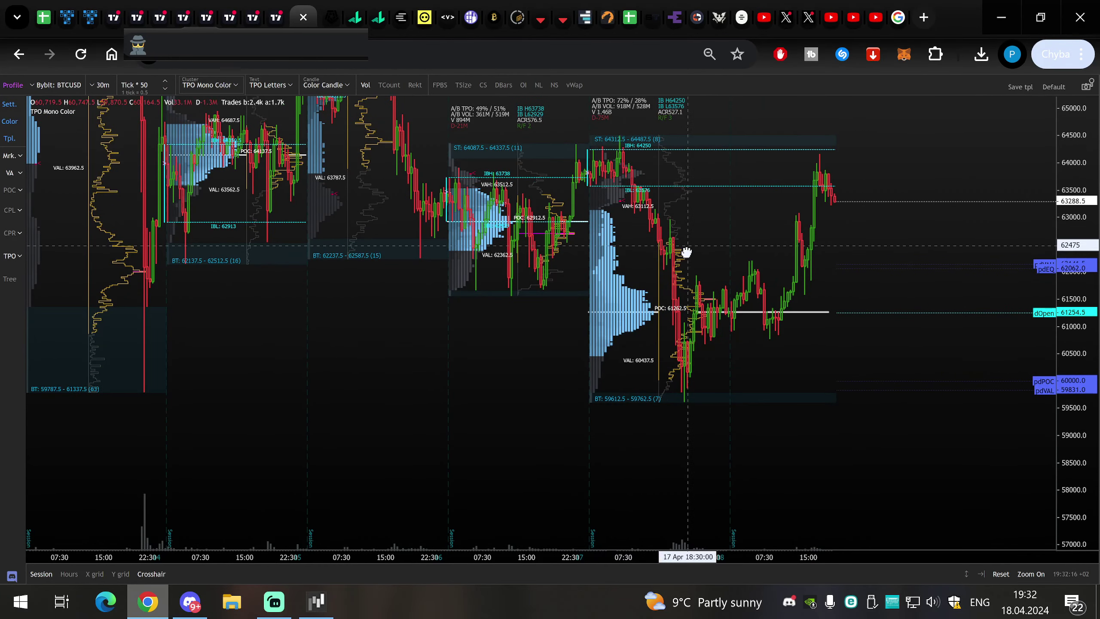
drag(687, 252, 666, 265)
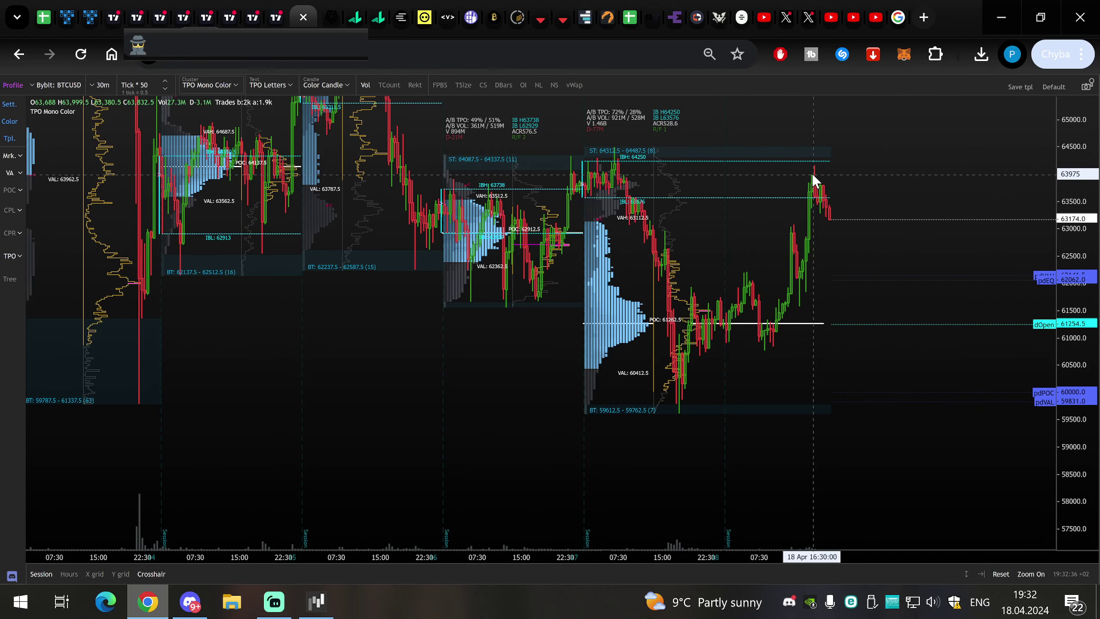
drag(811, 168, 823, 206)
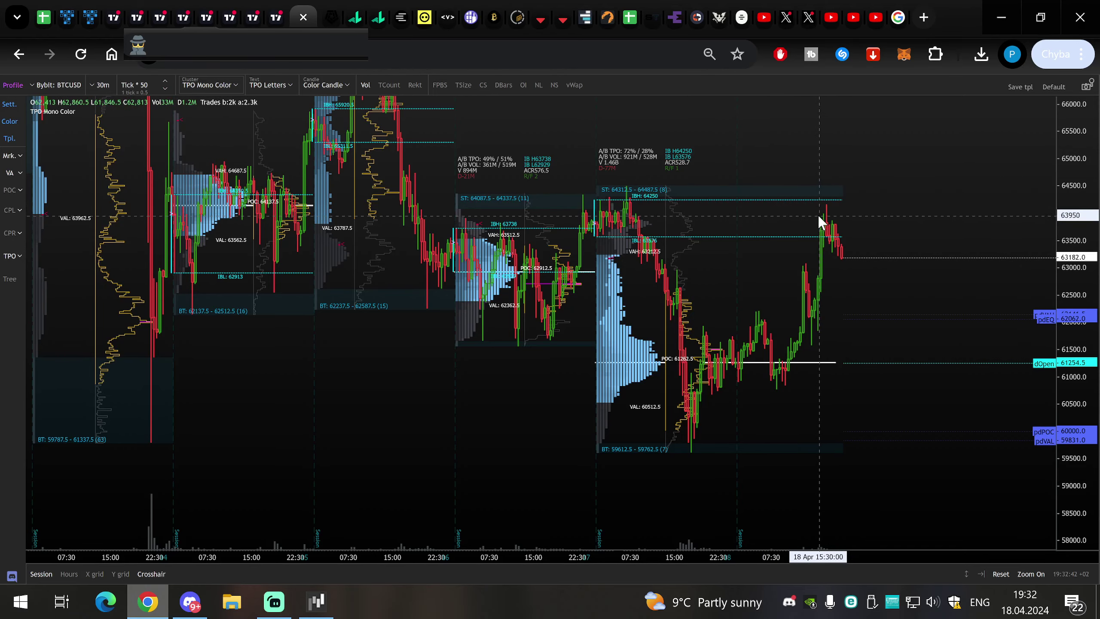
drag(818, 215, 815, 180)
scroll(806, 210, down, 4)
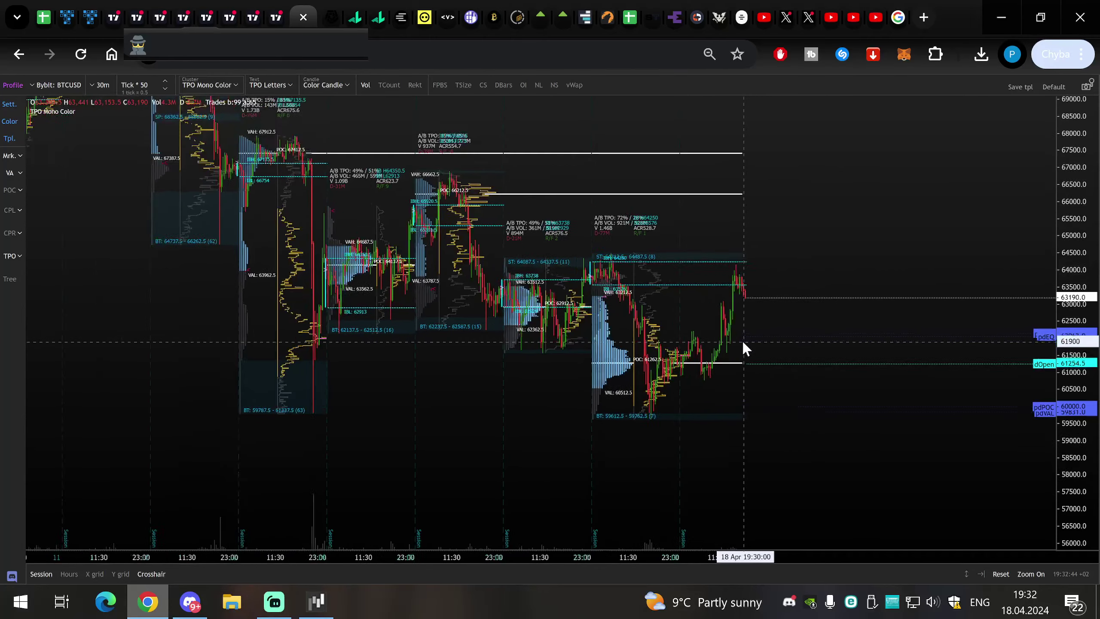
drag(742, 347, 733, 308)
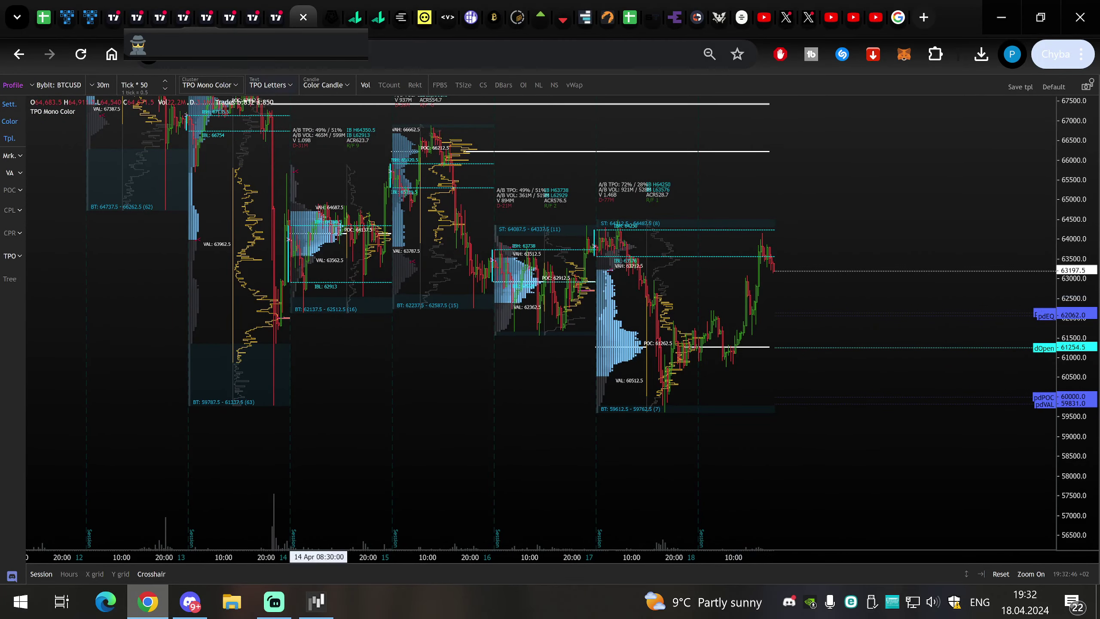
Step: Return to the 1-hour BTCUSD chart, widen the object tree and show the AVWAP's LOCAL group framed from late February onward
click(276, 17)
click(253, 17)
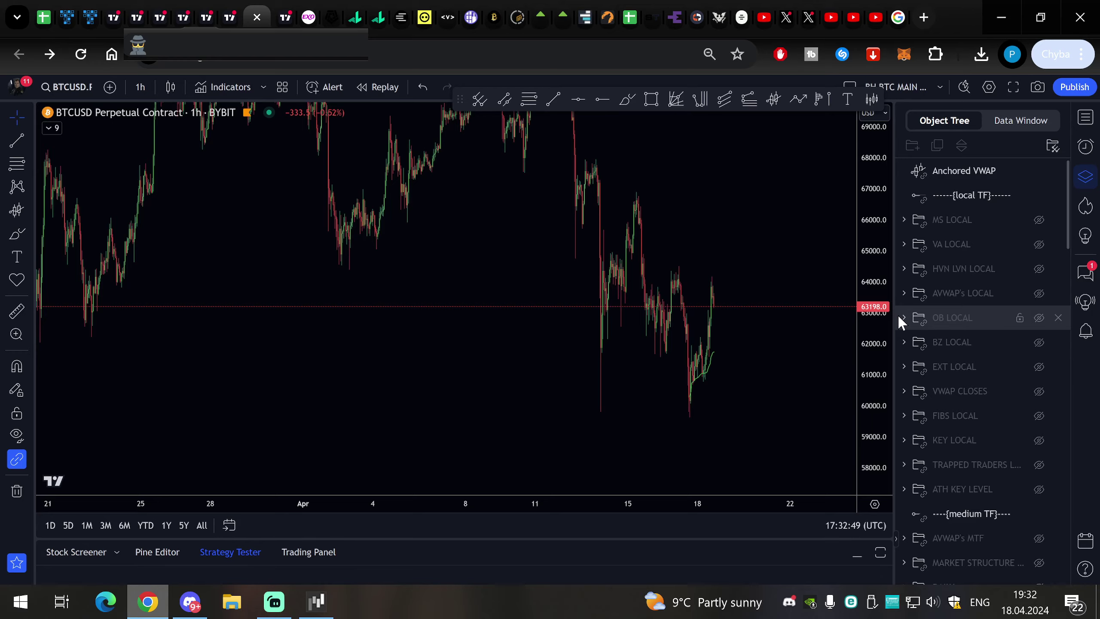
drag(894, 318, 852, 319)
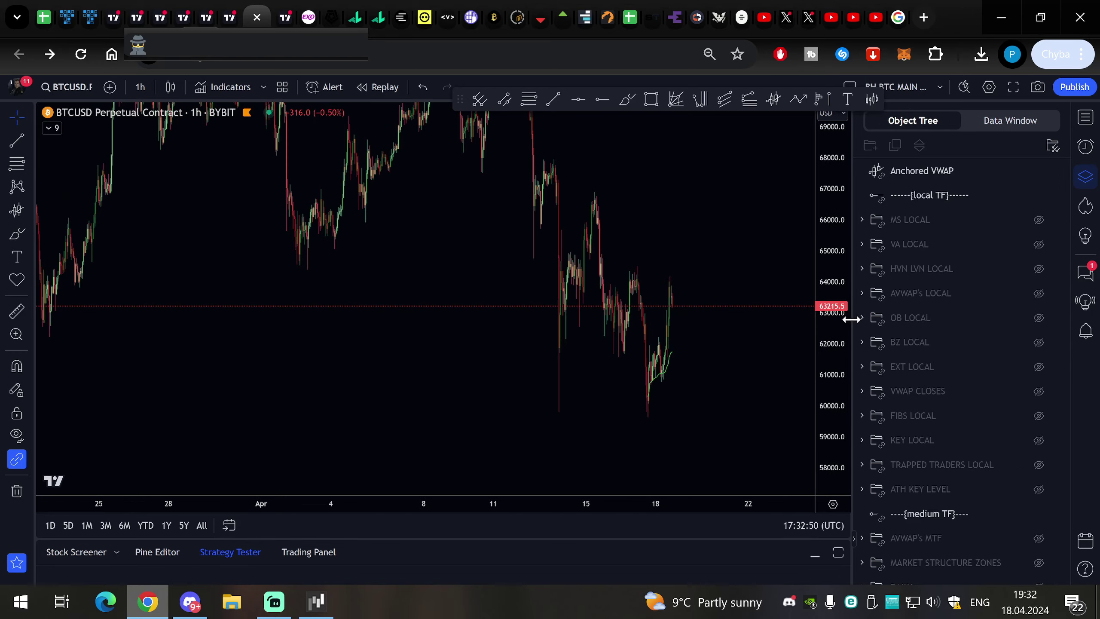
click(1038, 294)
scroll(710, 243, down, 5)
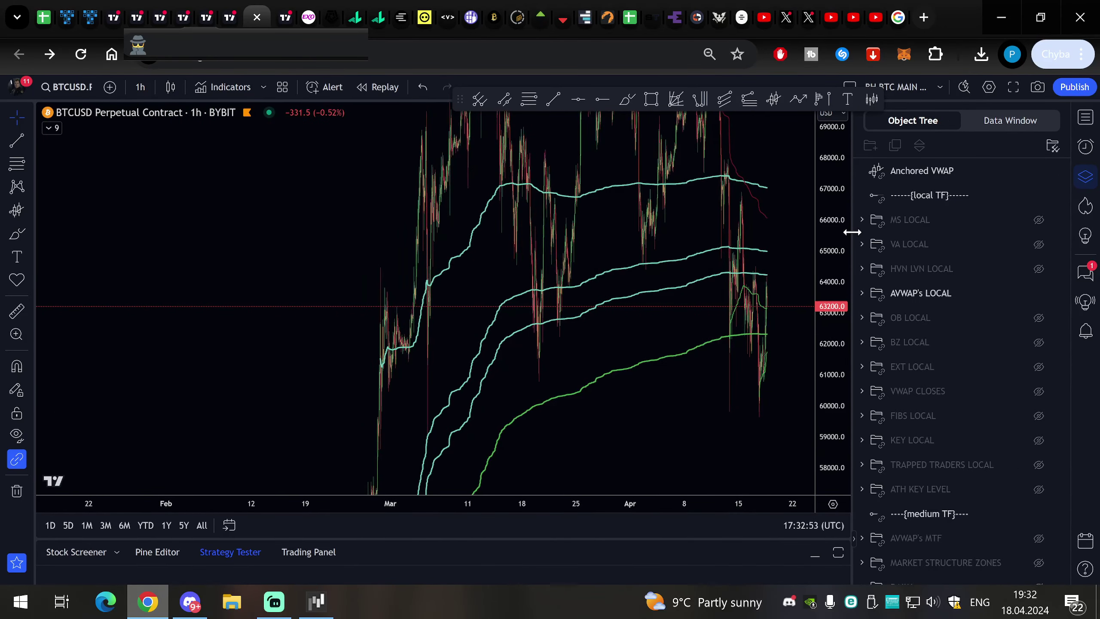
drag(853, 232, 842, 232)
drag(819, 290, 810, 399)
drag(671, 382, 582, 363)
scroll(363, 348, up, 2)
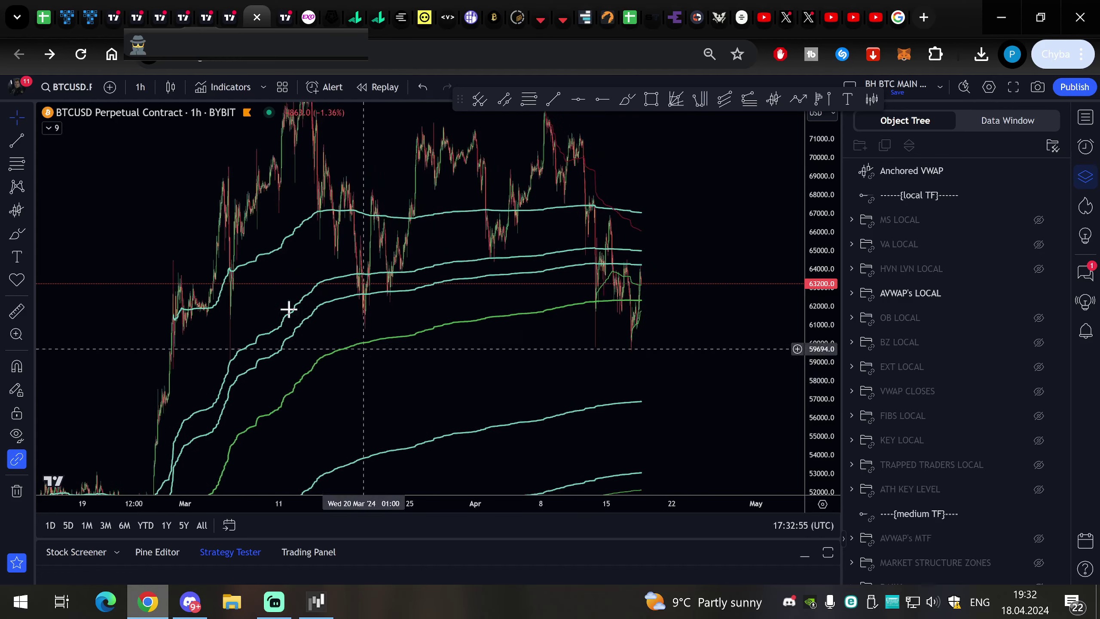
Step: Examine the local anchored VWAP lines from their late-February and March anchors through the April sell-off and rebound
click(179, 319)
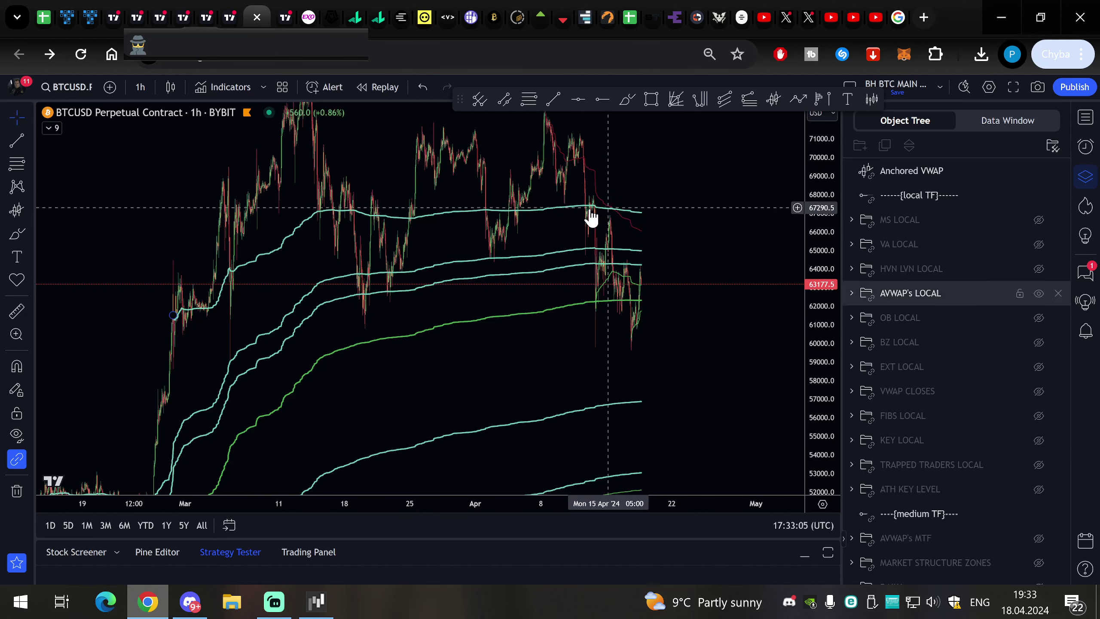
scroll(644, 208, up, 3)
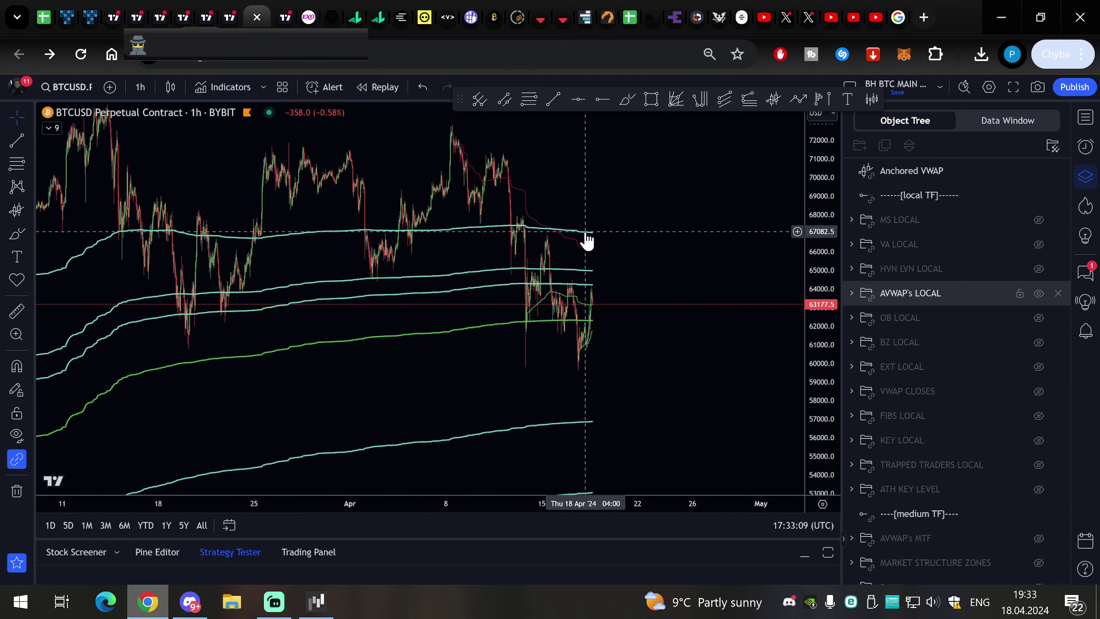
drag(427, 405, 525, 357)
scroll(541, 346, down, 3)
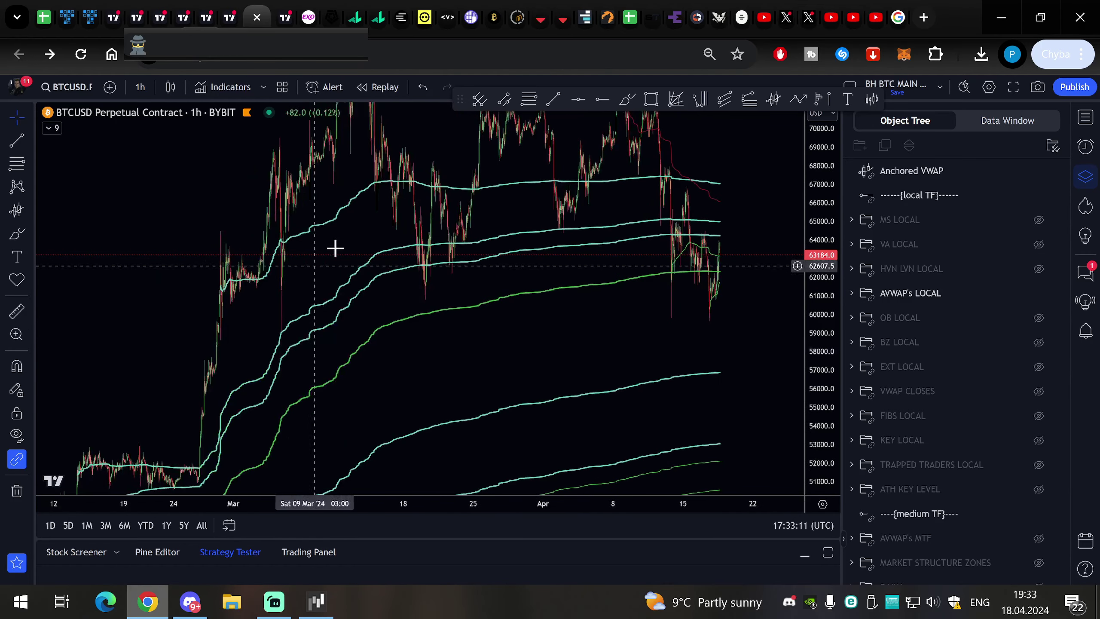
drag(762, 356, 731, 359)
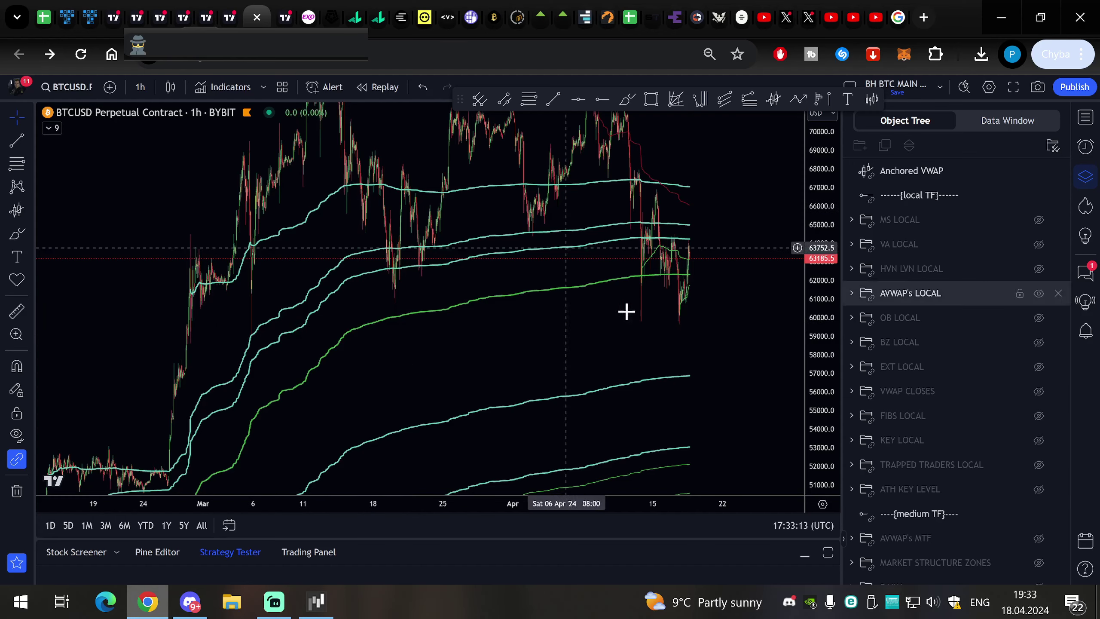
drag(705, 329, 626, 278)
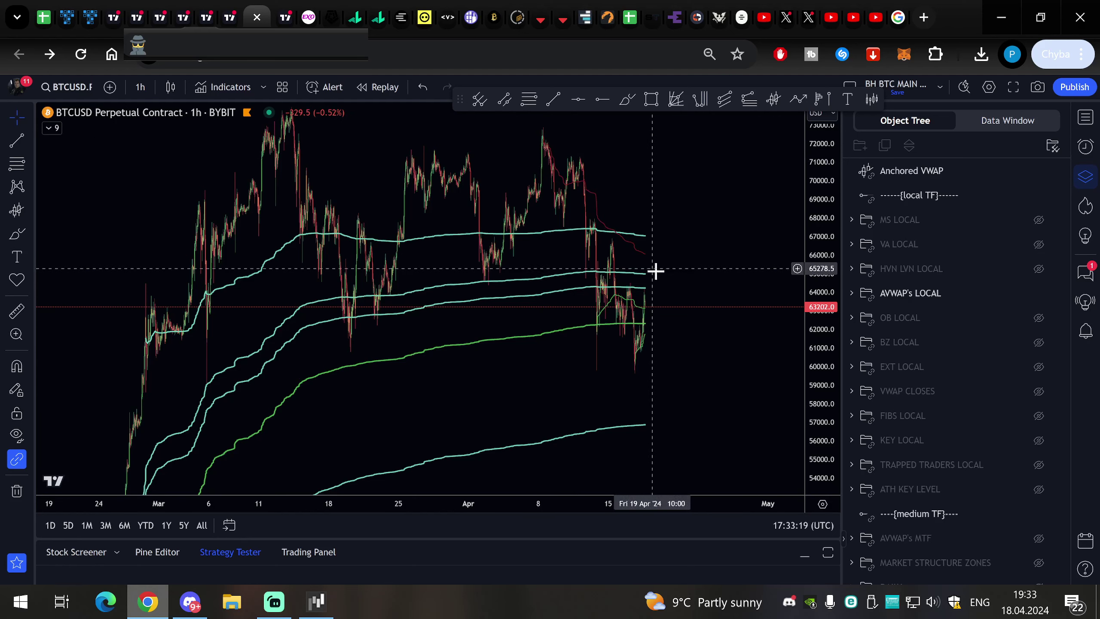
scroll(673, 261, up, 3)
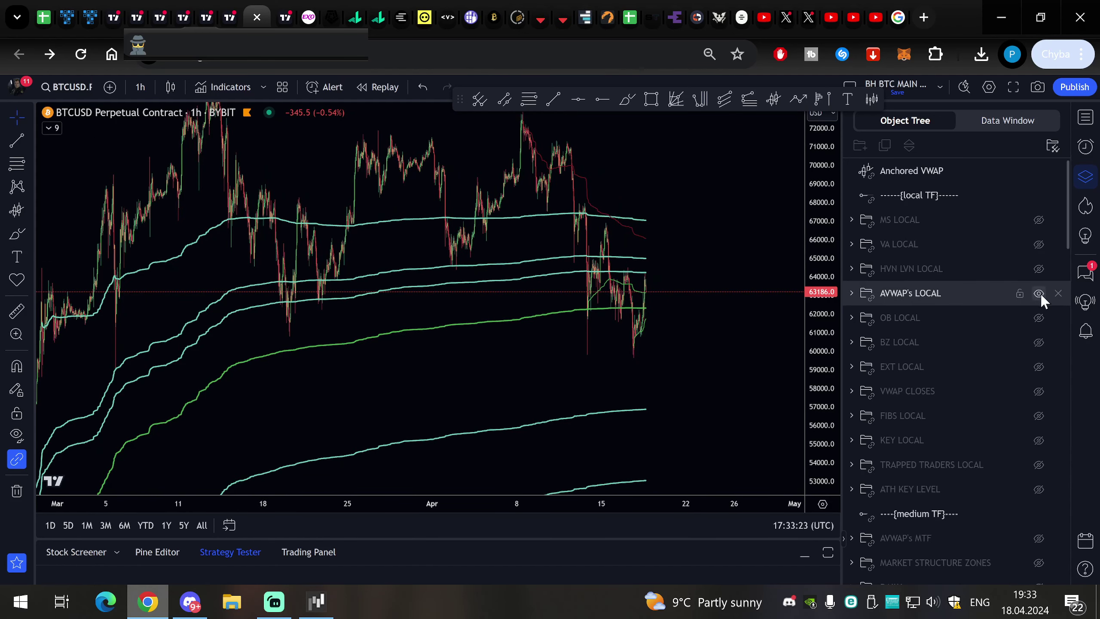
Step: Hide the AVWAP's LOCAL group and frame the bare March and April price swings
click(1039, 294)
scroll(532, 323, down, 2)
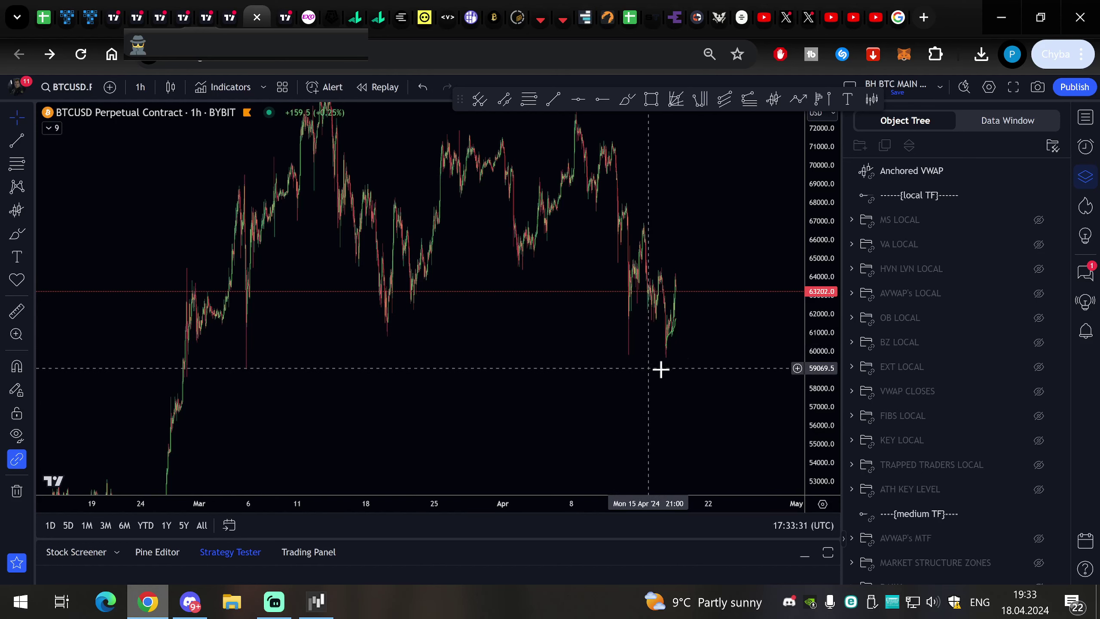
scroll(452, 329, up, 1)
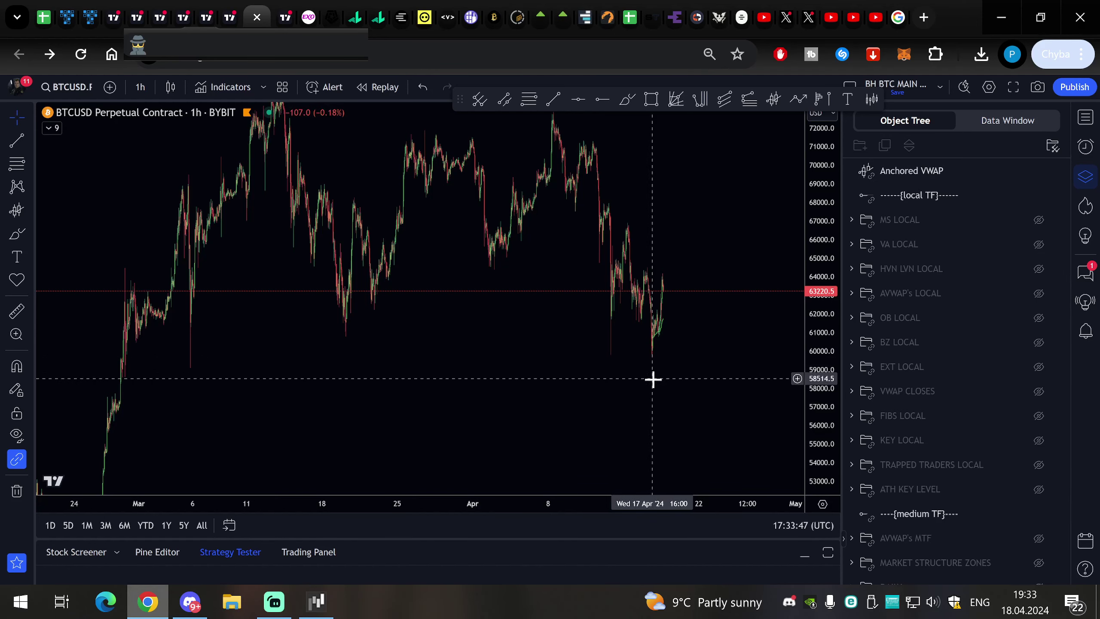
drag(653, 379, 664, 368)
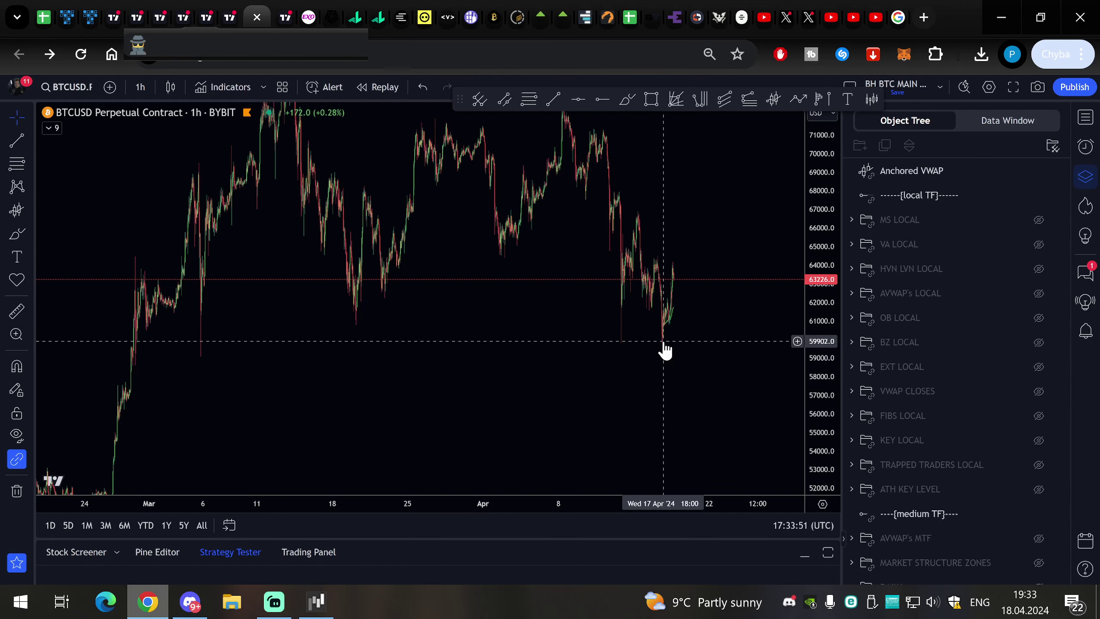
Step: Examine the 17 April low and rebound up close against the preceding mid-April lows
scroll(693, 383, up, 5)
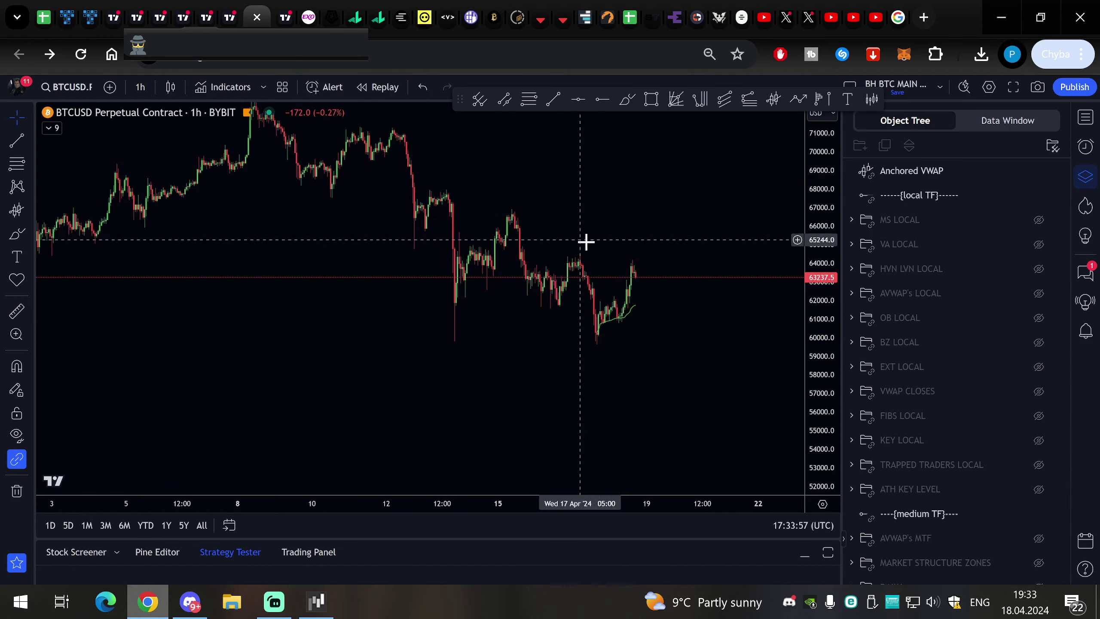
scroll(619, 273, down, 2)
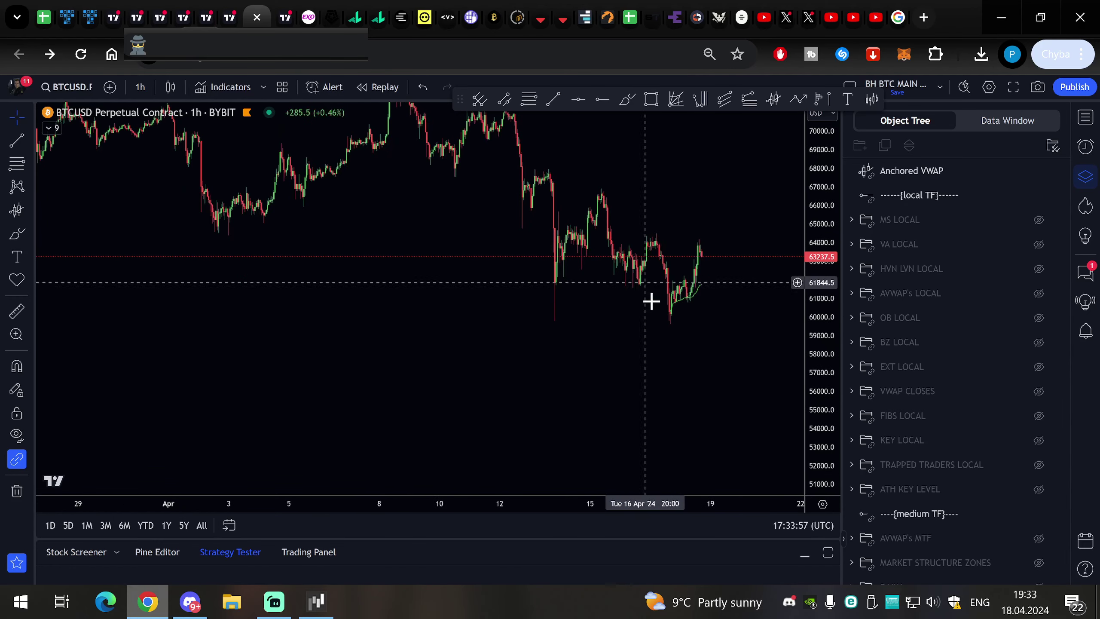
click(671, 312)
scroll(672, 316, down, 6)
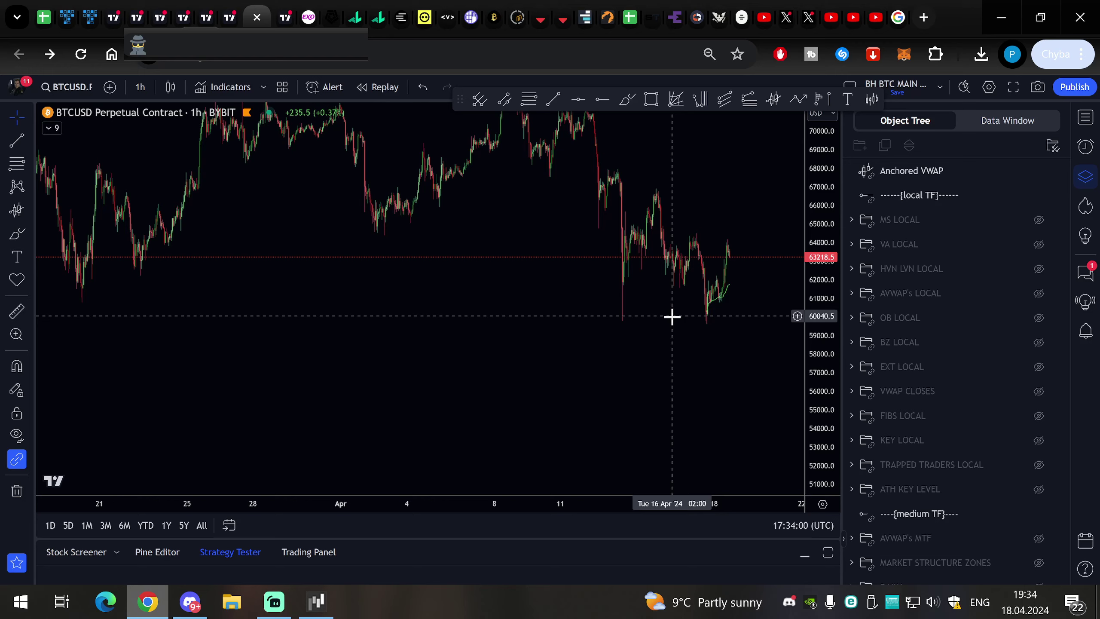
scroll(689, 314, up, 4)
click(699, 310)
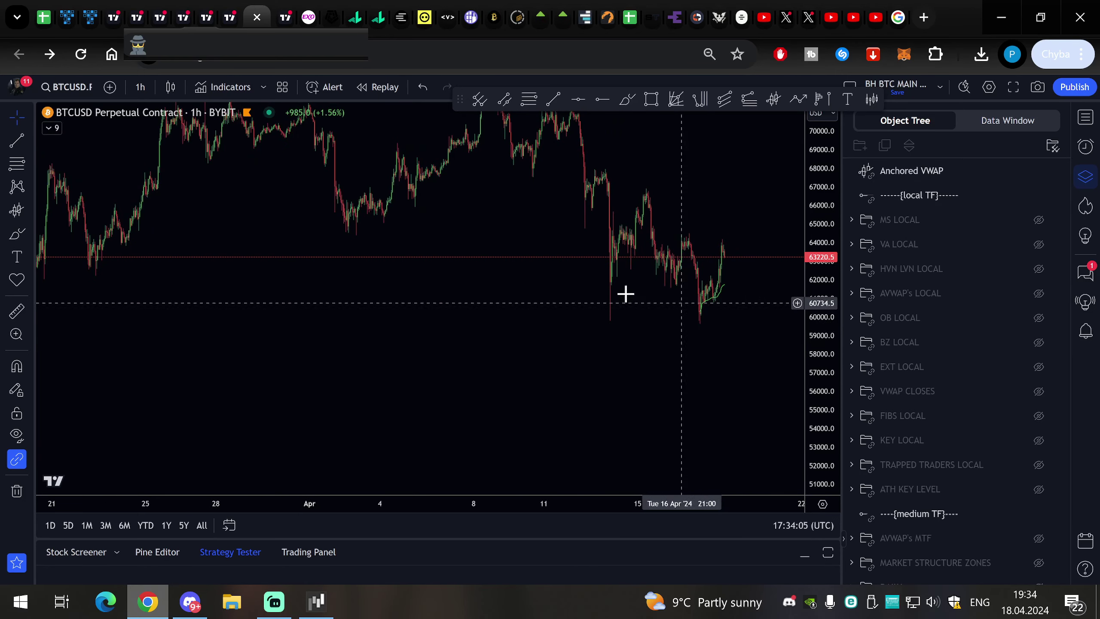
Step: Check the TradingLite BTCUSDT heatmap, the TPO profile chart and the okotoki order books across exchanges for resting liquidity
click(349, 21)
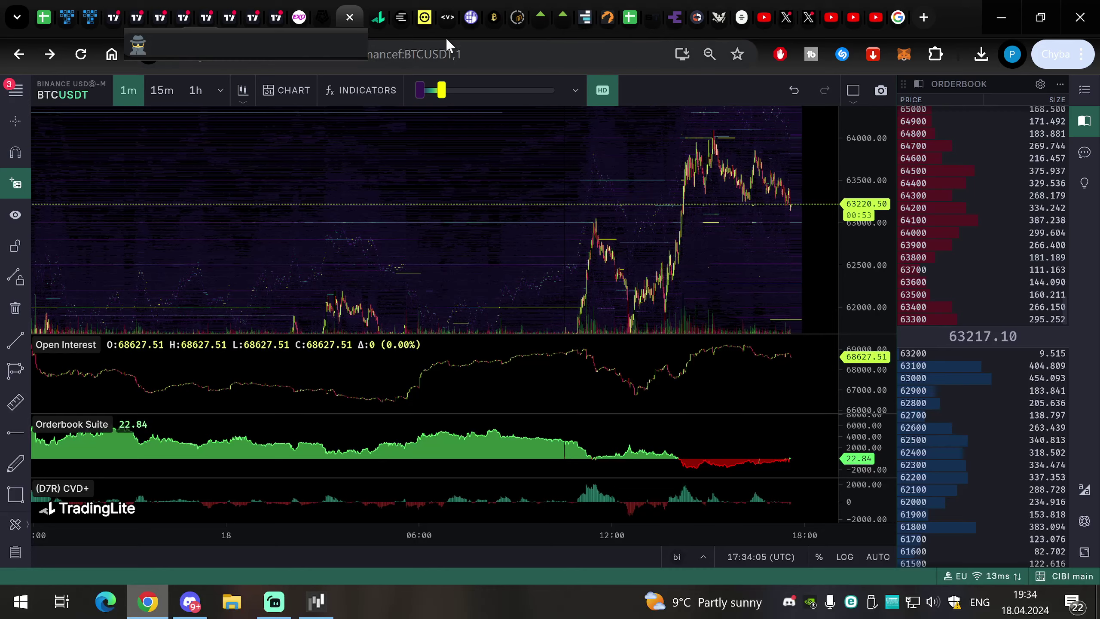
click(471, 18)
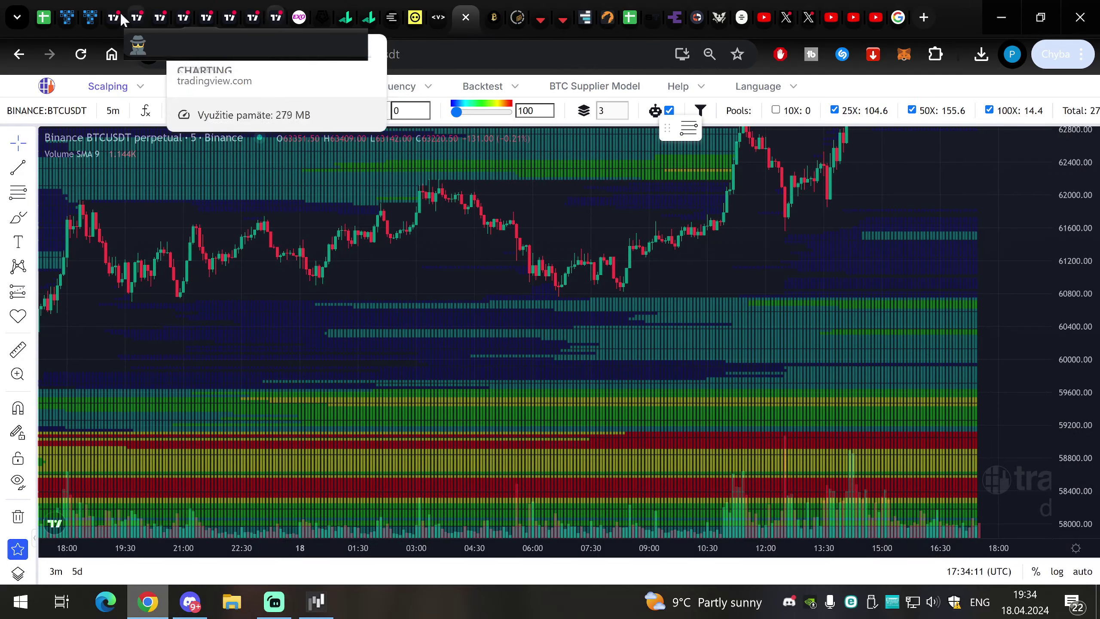
click(94, 18)
click(308, 17)
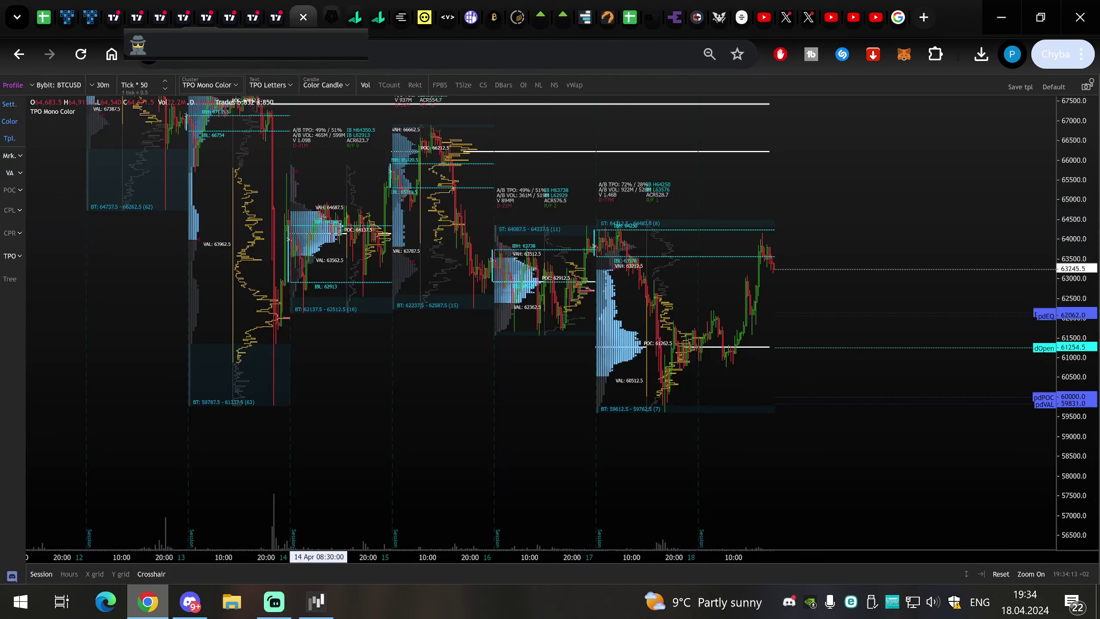
click(354, 18)
click(379, 18)
click(424, 22)
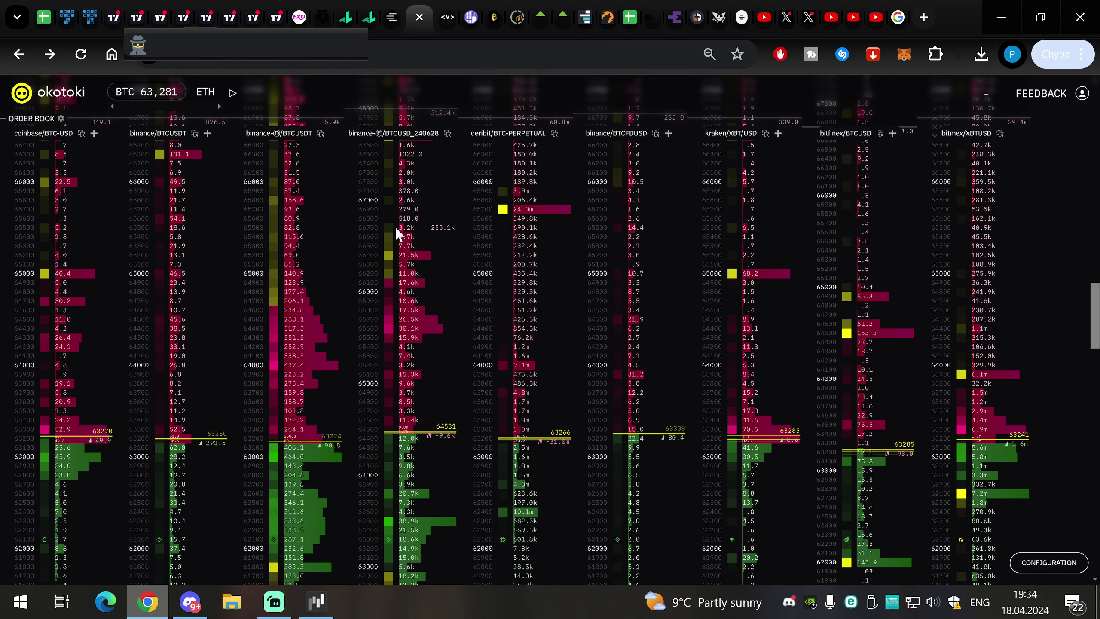
Step: Examine the 17 April sell-off on the 5-minute Binance BTCUSDT liquidation heatmap against the 25X, 50X and 100X pools below price
click(467, 17)
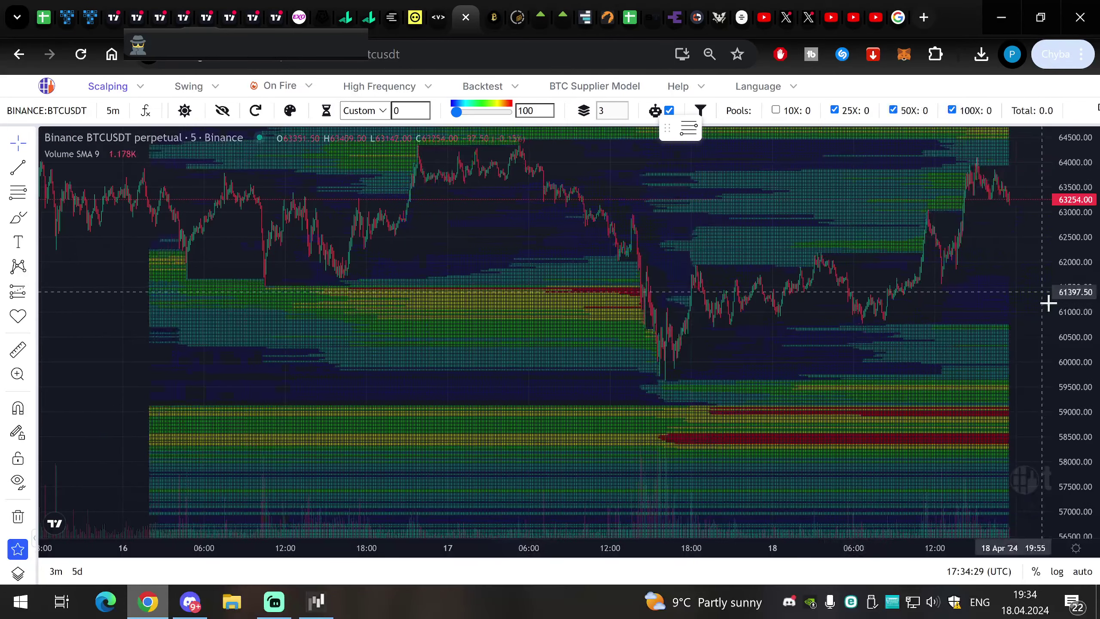
drag(1074, 309, 1080, 220)
drag(482, 286, 468, 272)
drag(395, 301, 484, 312)
scroll(485, 313, down, 1)
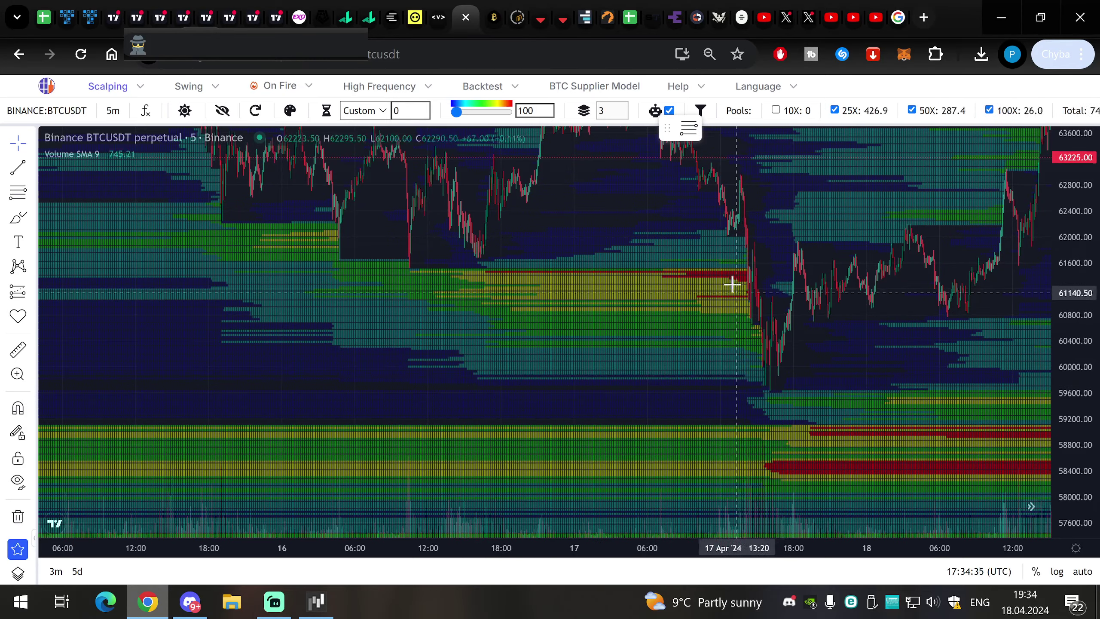
scroll(693, 282, up, 2)
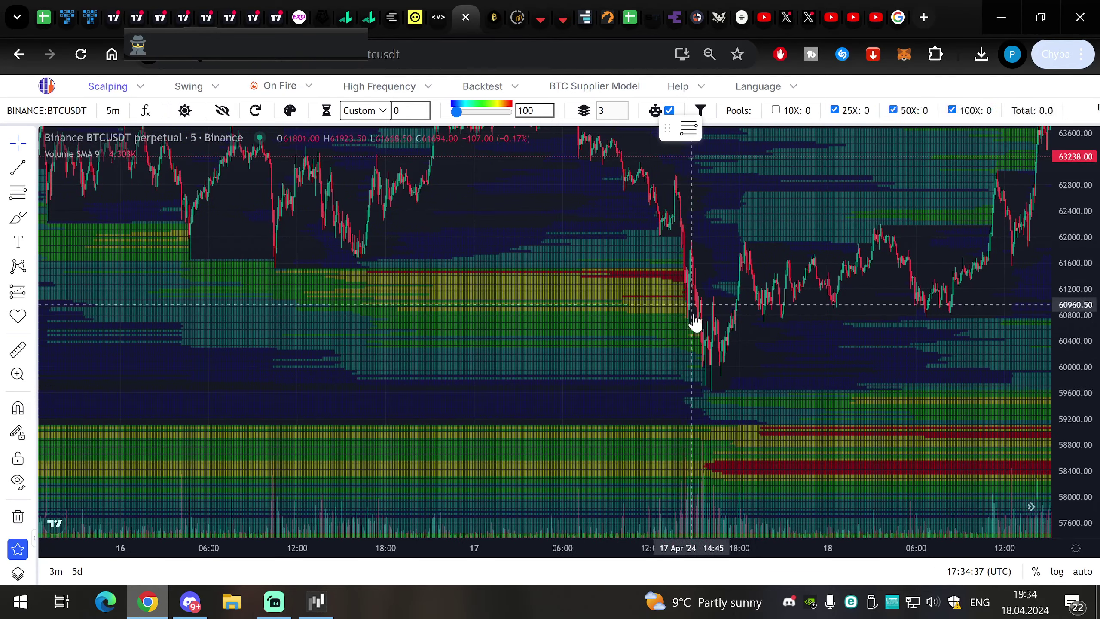
drag(695, 320, 546, 310)
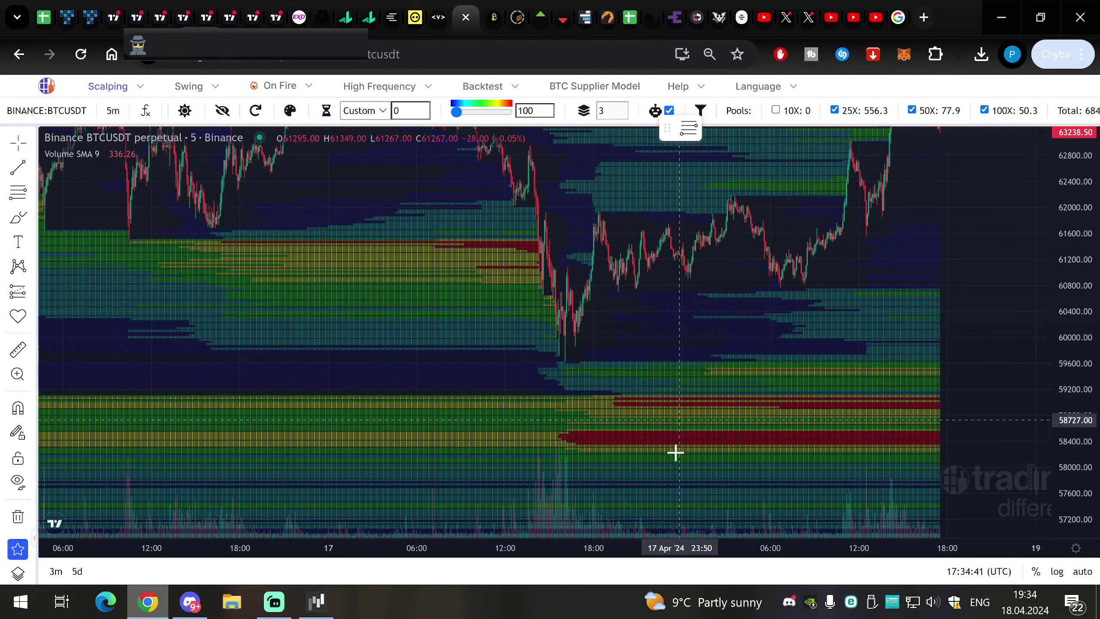
Step: Examine the heatmap's liquidation pools above the 18 April rebound high together with the 15 to 18 April price action
drag(701, 403, 645, 376)
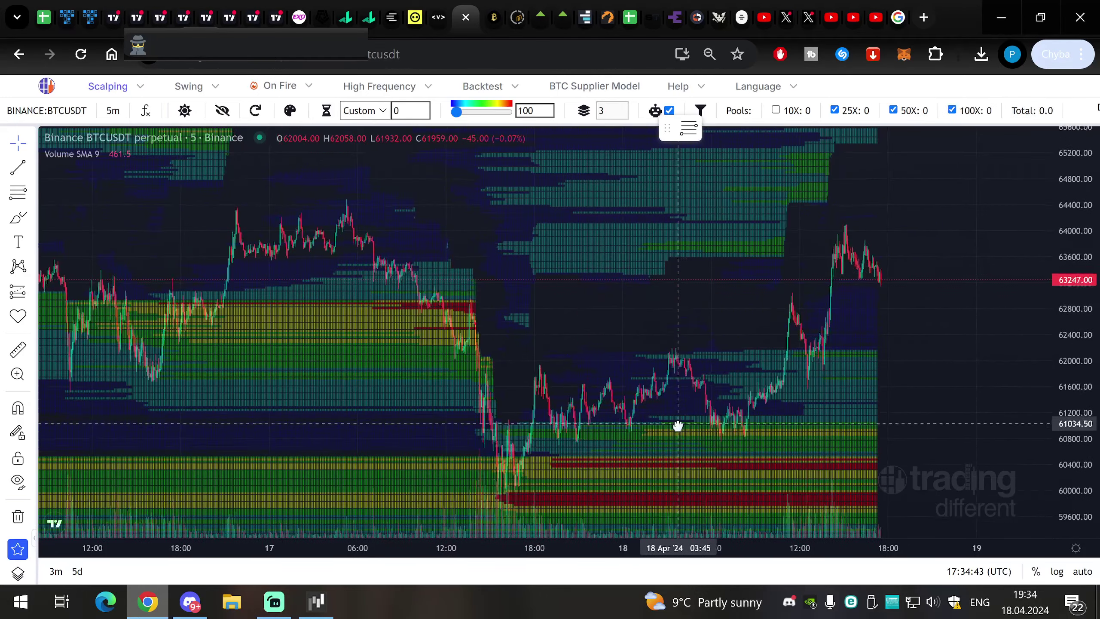
scroll(728, 356, down, 3)
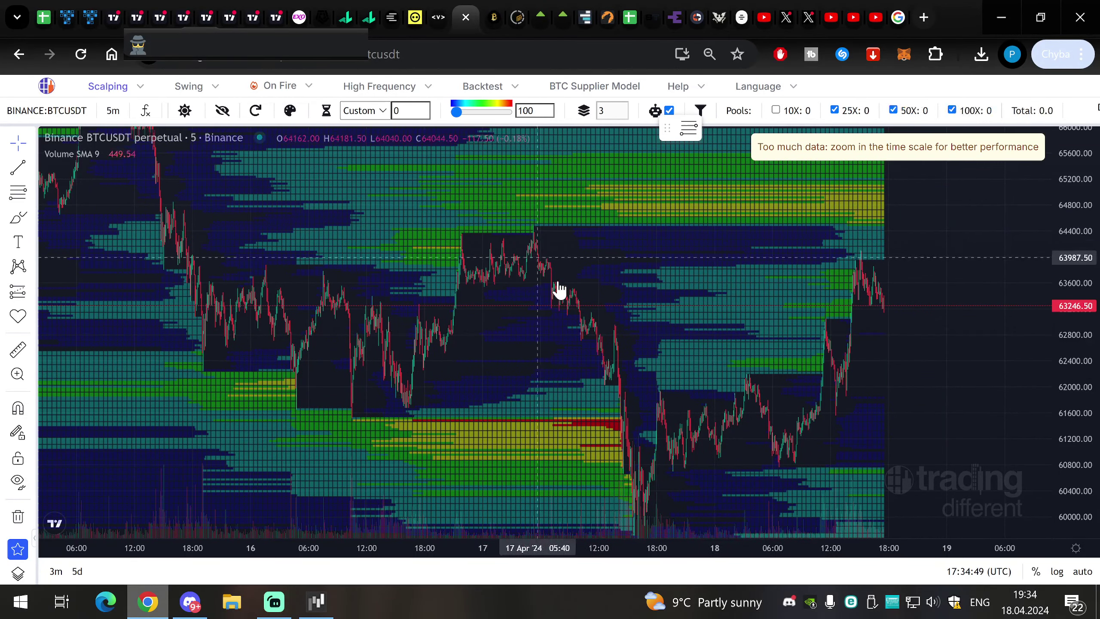
drag(695, 261, 717, 263)
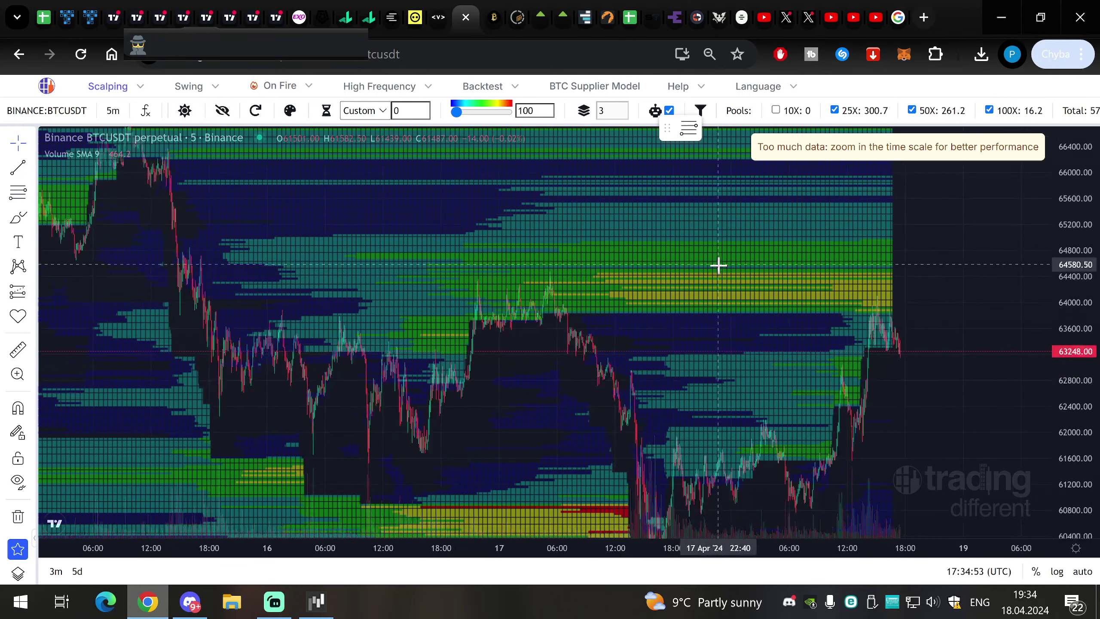
drag(713, 338, 724, 272)
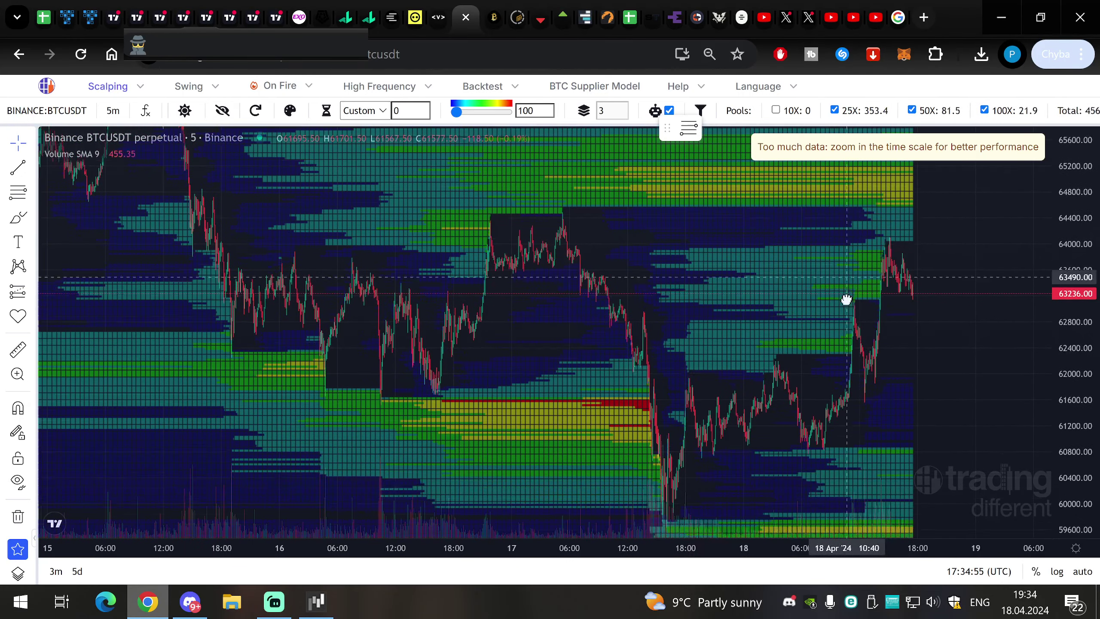